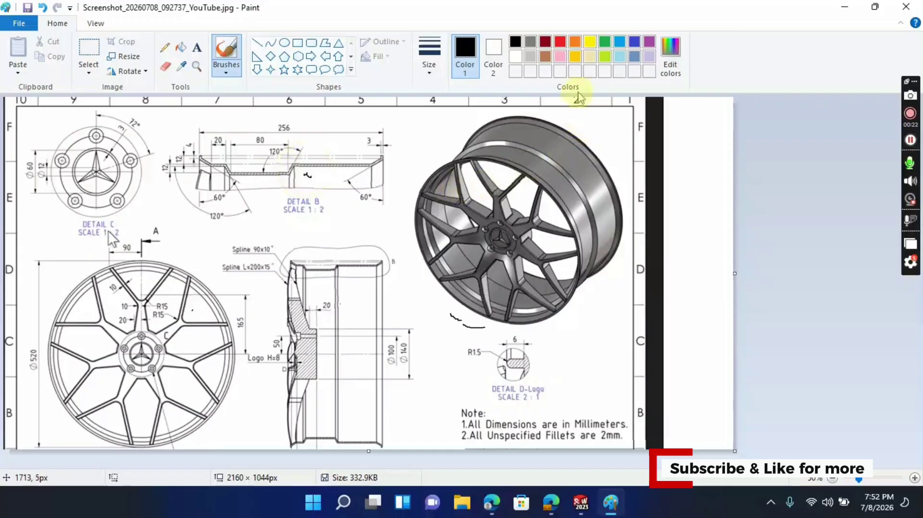
Switch from Paint to the empty SOLIDWORKS part and start a sketch on the Right Plane.
{"action": "left_click", "coordinate": [844, 6]}
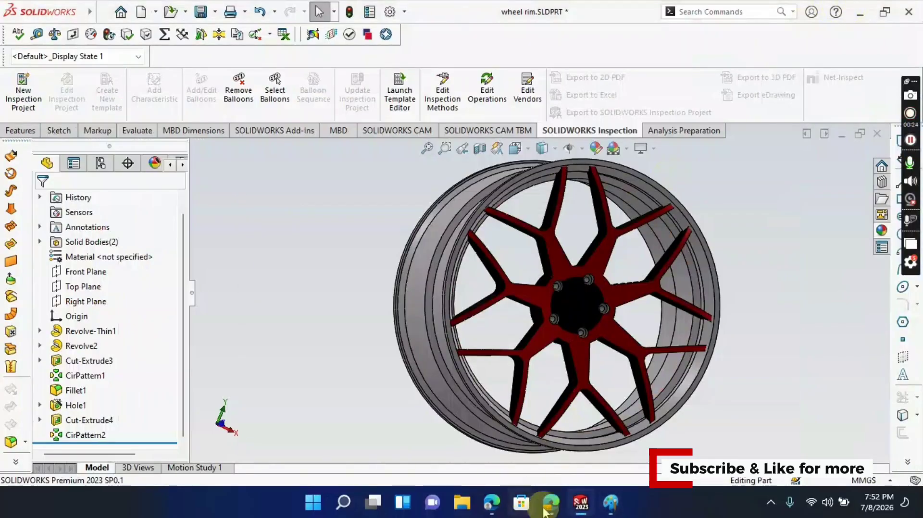
{"action": "mouse_move", "coordinate": [581, 503]}
{"action": "left_click", "coordinate": [647, 452]}
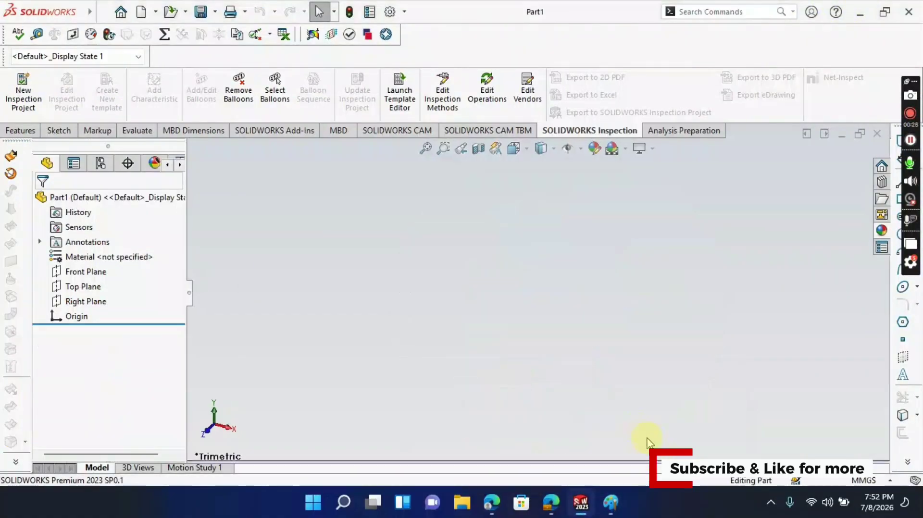
{"action": "left_click", "coordinate": [76, 302]}
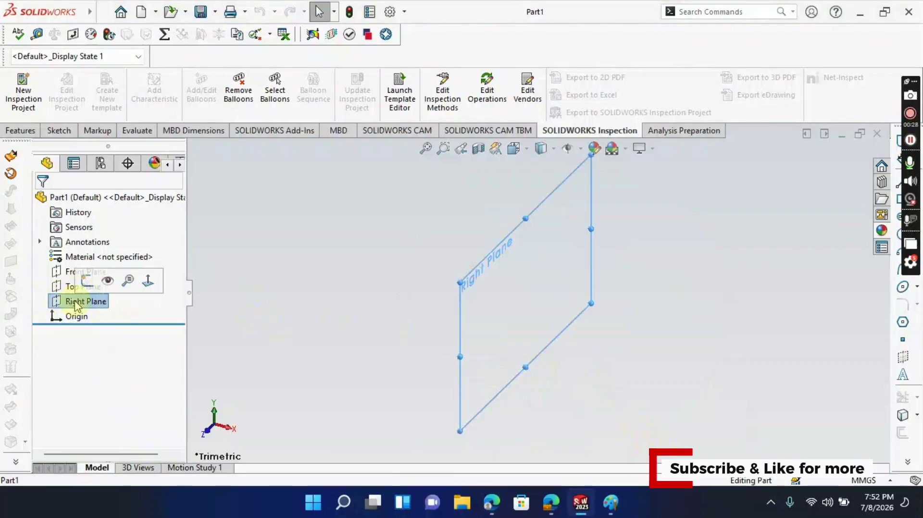
{"action": "left_click", "coordinate": [72, 281]}
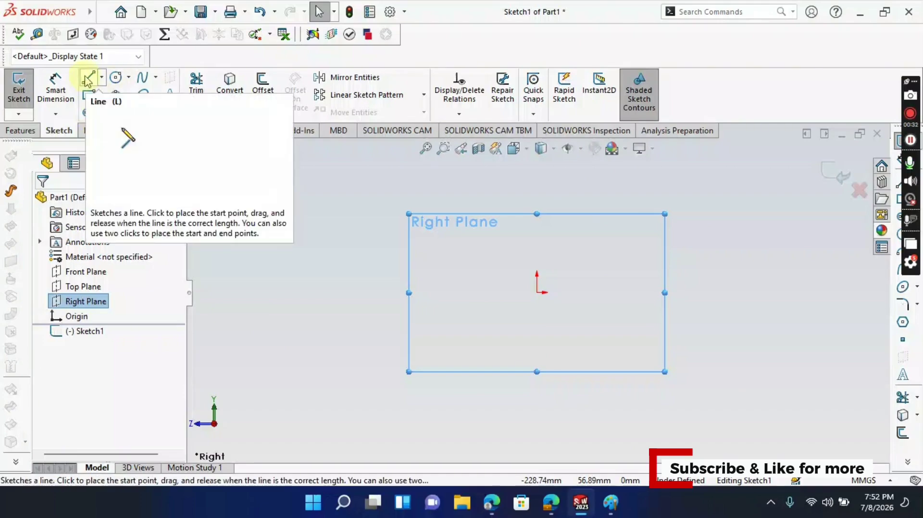
Sketch a rectangle of centerlines about 170 mm wide and 84 mm high, with its lower-left corner at the origin.
{"action": "left_click", "coordinate": [101, 77]}
{"action": "left_click", "coordinate": [114, 109]}
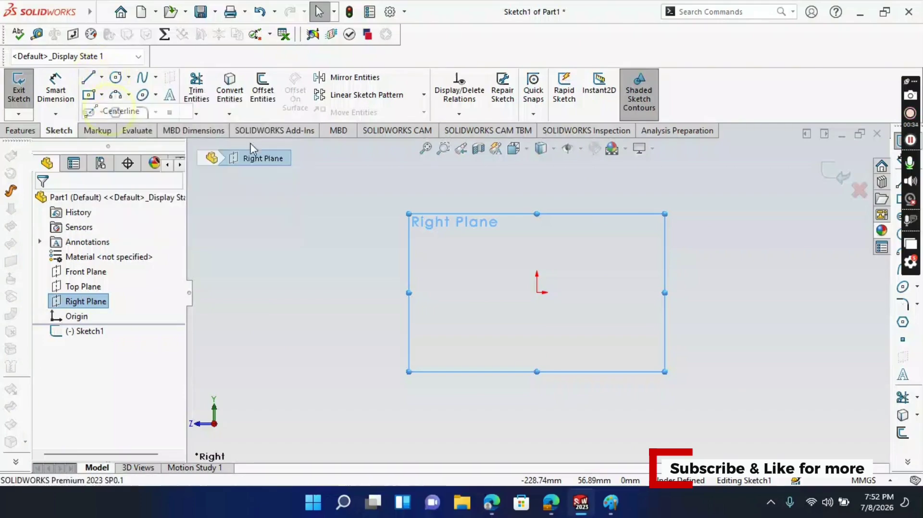
{"action": "left_click", "coordinate": [537, 213]}
{"action": "left_click", "coordinate": [537, 174]}
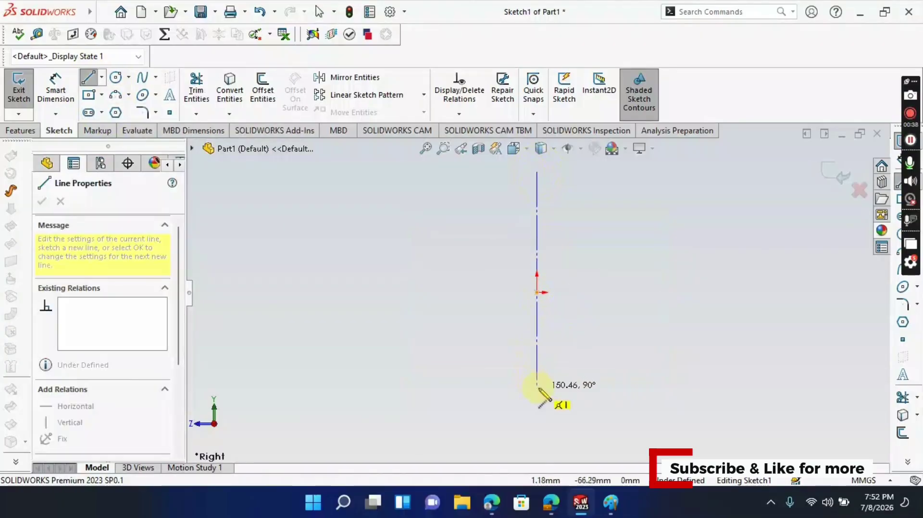
{"action": "left_click", "coordinate": [537, 293]}
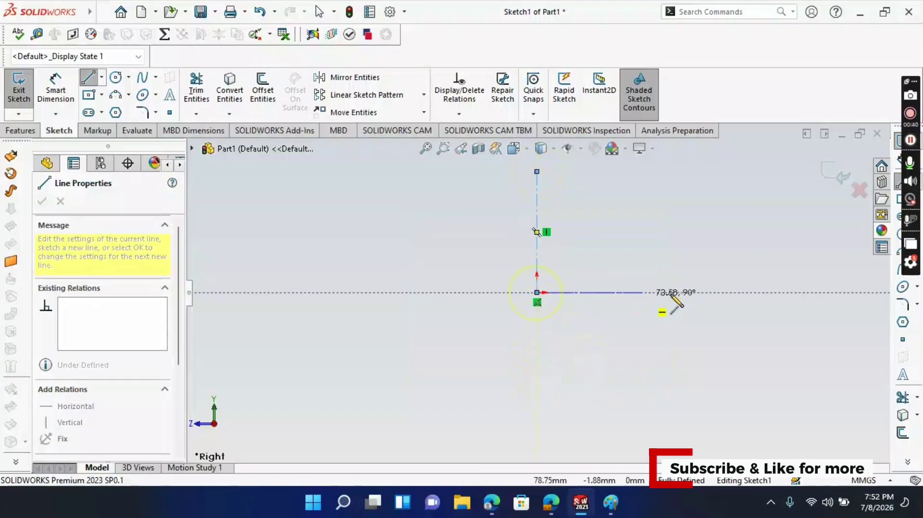
{"action": "left_click", "coordinate": [776, 293]}
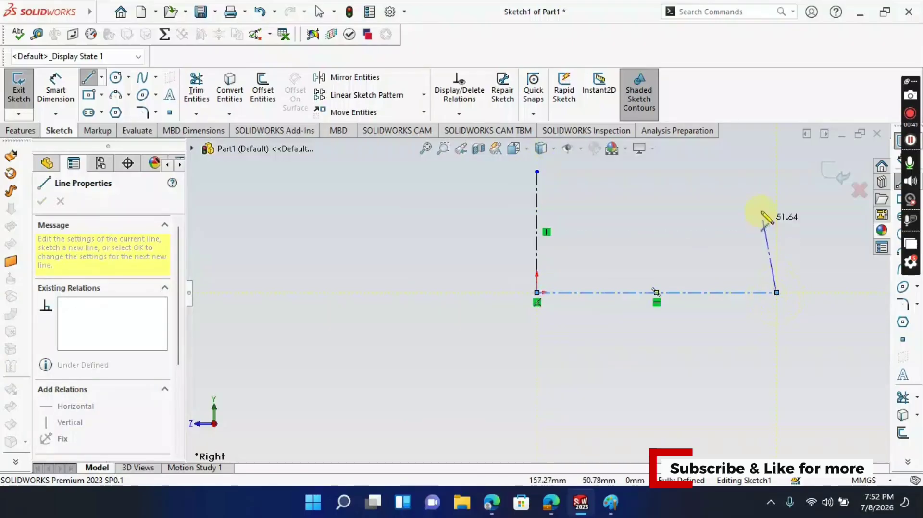
{"action": "left_click", "coordinate": [776, 171]}
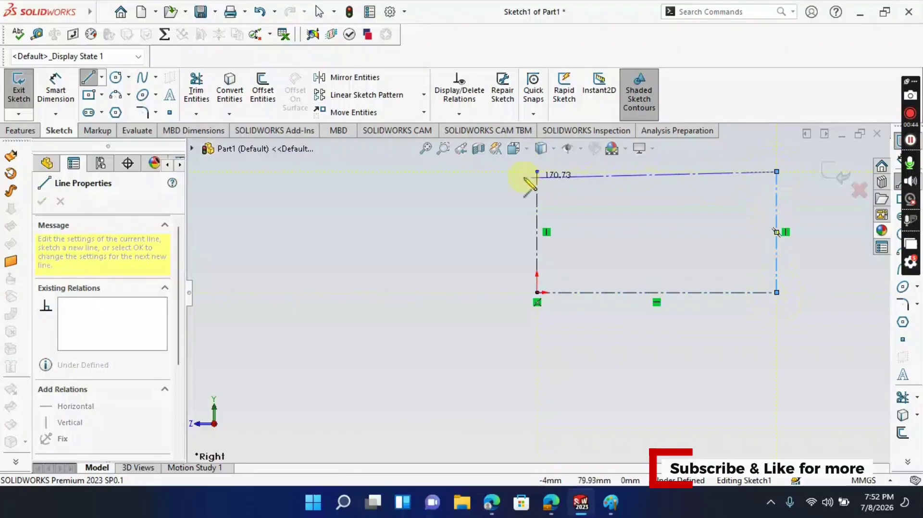
{"action": "left_click", "coordinate": [537, 172]}
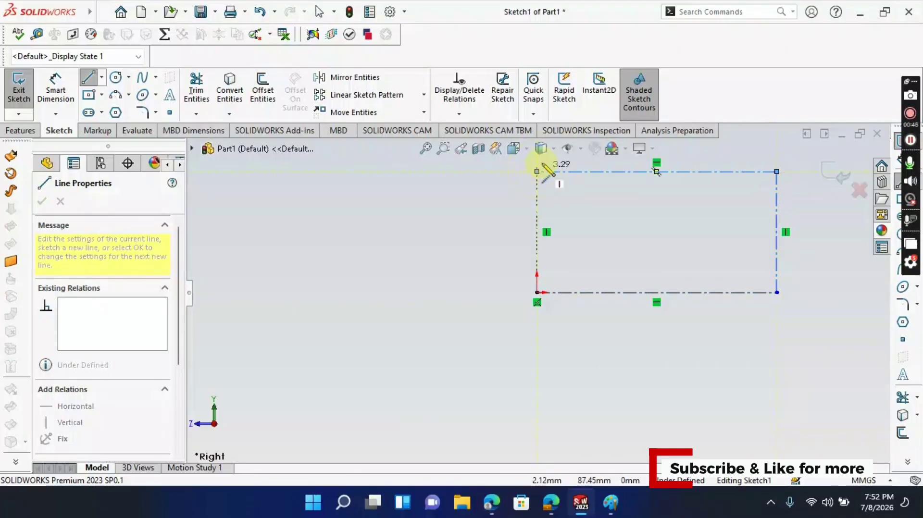
{"action": "key", "text": "Escape"}
{"action": "scroll", "coordinate": [578, 272], "scroll_direction": "down", "scroll_amount": 1}
{"action": "middle_click_drag", "start_coordinate": [578, 272], "coordinate": [485, 333], "text": "ctrl"}
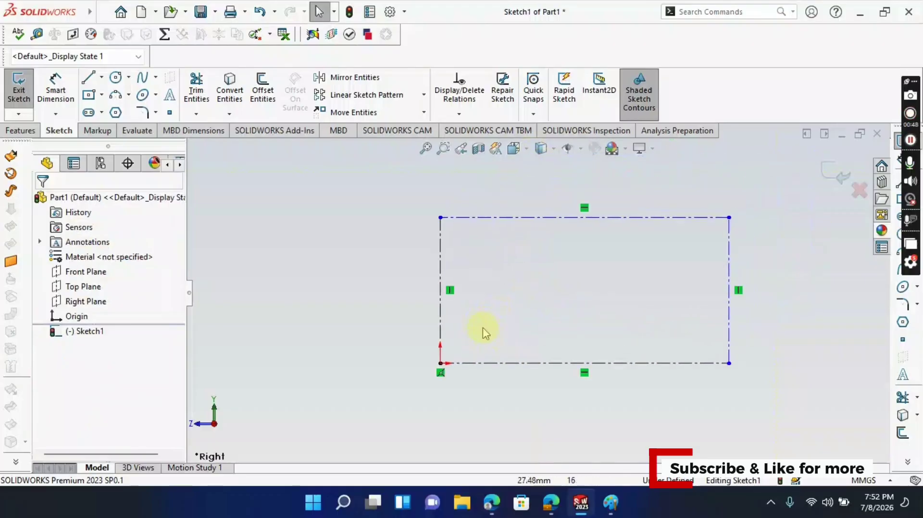
Check the reference drawing in Paint and dimension the construction rectangle's left side to 260 mm.
{"action": "left_click", "coordinate": [611, 503]}
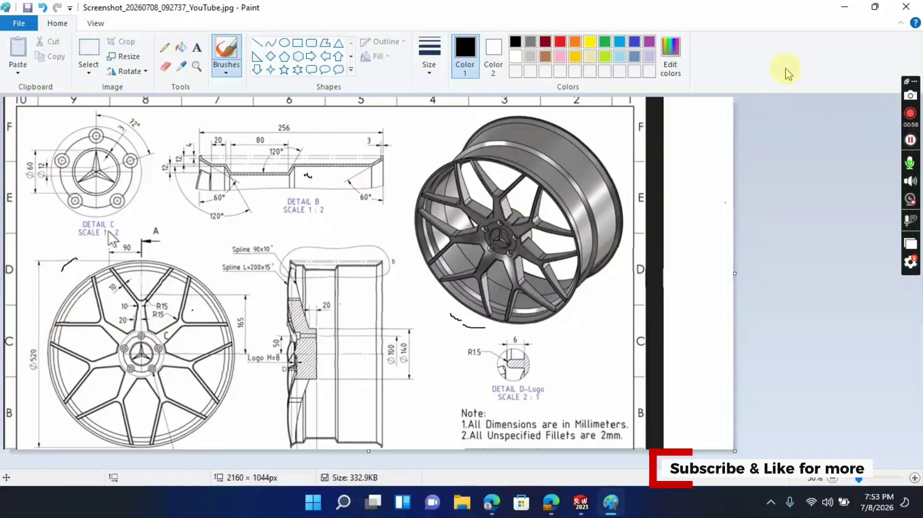
{"action": "left_click", "coordinate": [841, 9]}
{"action": "left_click", "coordinate": [55, 86]}
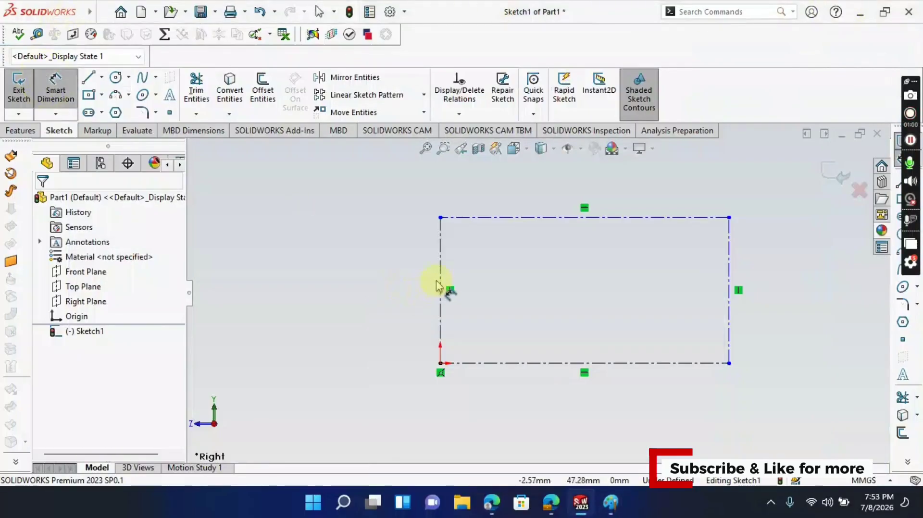
{"action": "left_click", "coordinate": [438, 285]}
{"action": "left_click", "coordinate": [392, 287]}
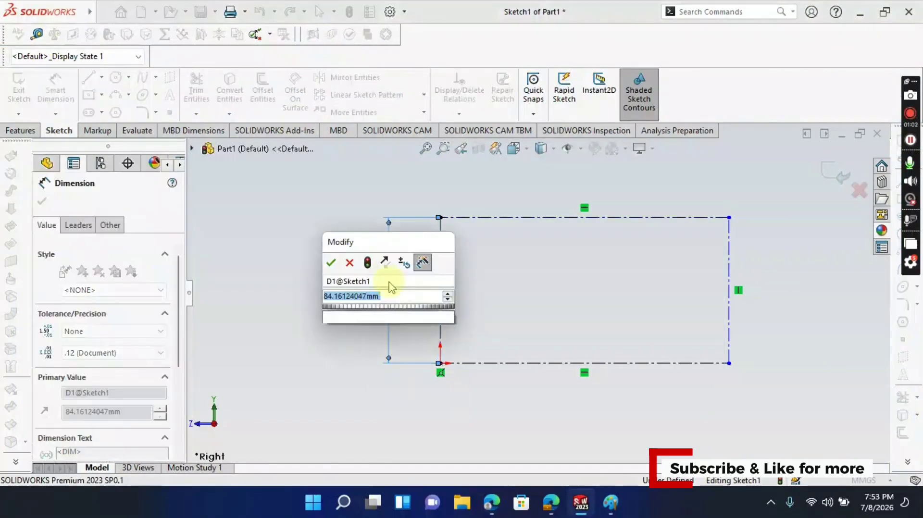
{"action": "type", "text": "260"}
{"action": "key", "text": "Return"}
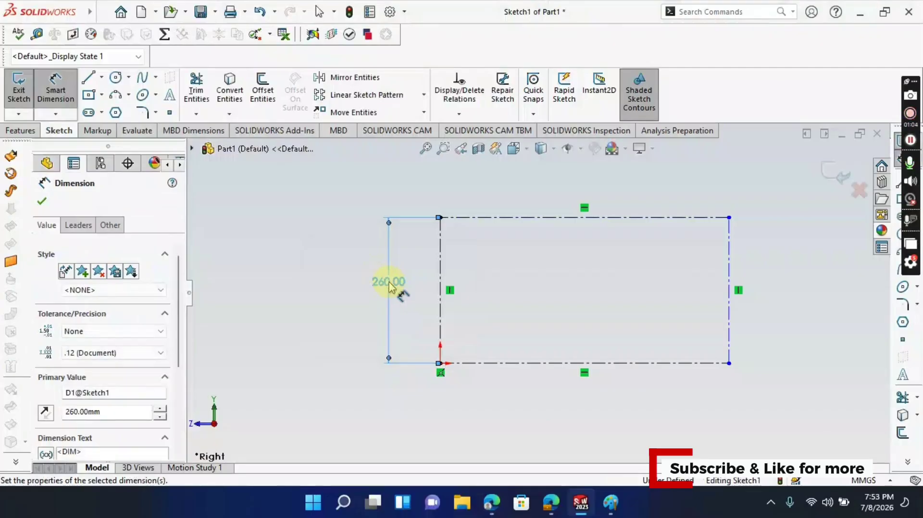
Dimension the top side of the construction rectangle to 250 mm.
{"action": "left_click", "coordinate": [492, 218]}
{"action": "left_click", "coordinate": [568, 185]}
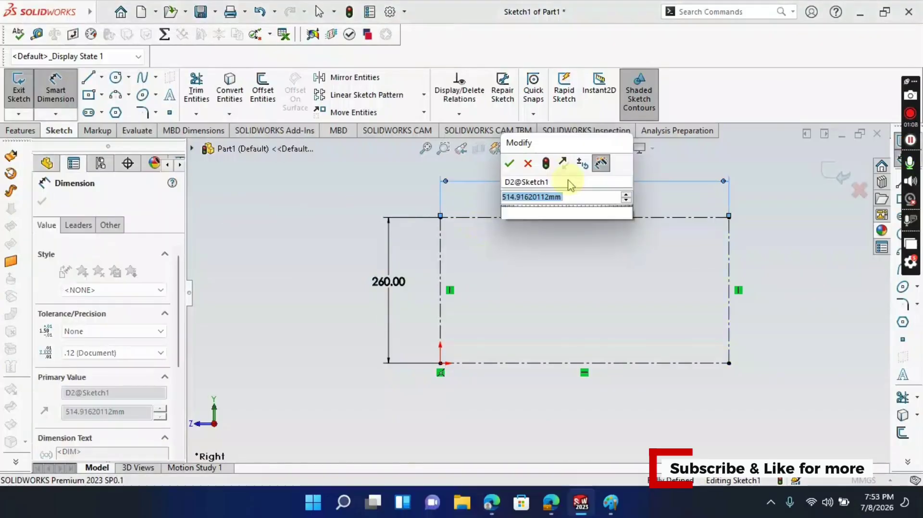
{"action": "type", "text": "250"}
{"action": "key", "text": "Return"}
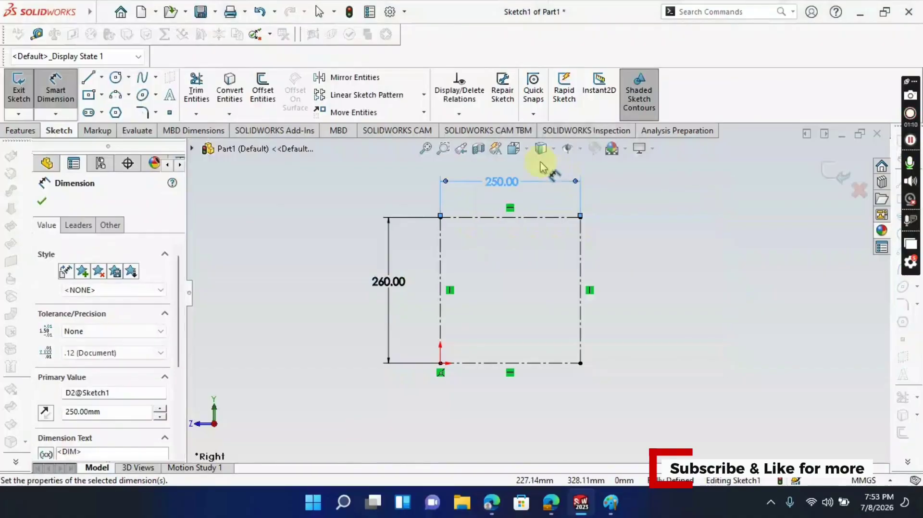
{"action": "left_click", "coordinate": [41, 204]}
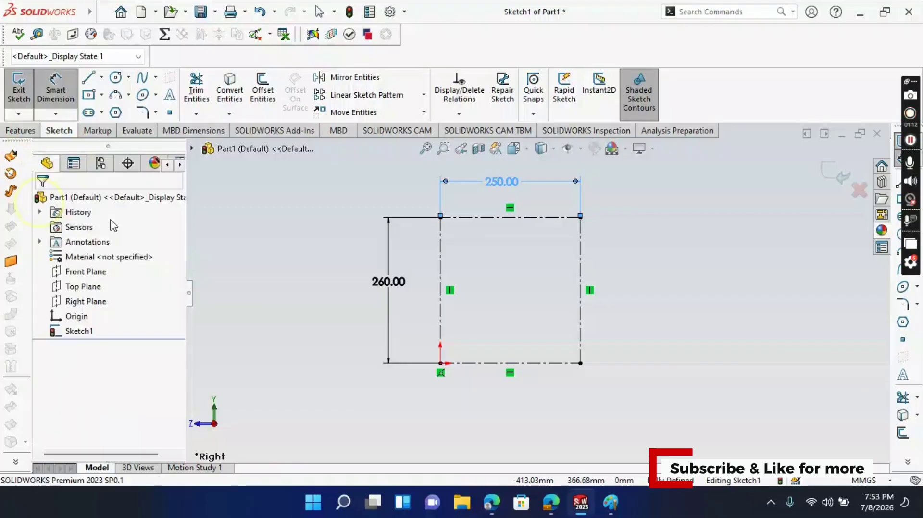
Try a stepped rim profile of six lines, alternately sloped and horizontal, starting at the rectangle's upper-left corner.
{"action": "scroll", "coordinate": [489, 303], "scroll_direction": "down", "scroll_amount": 3}
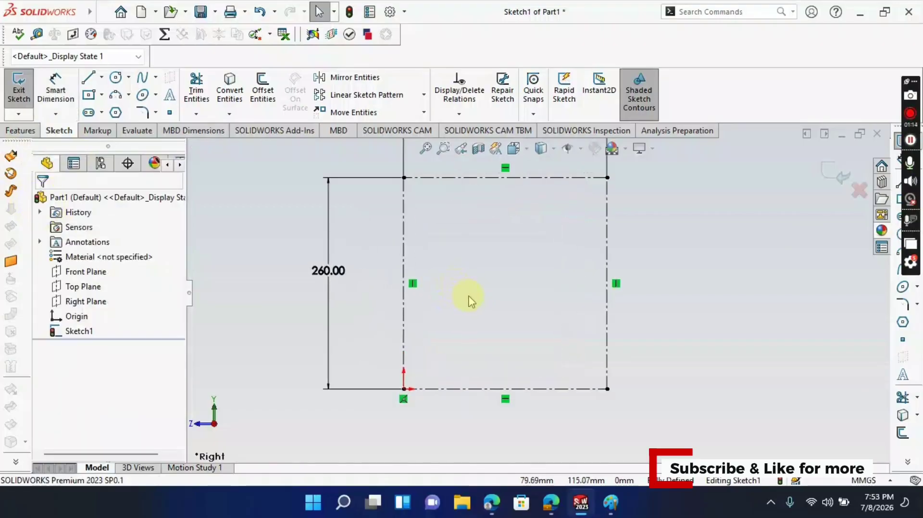
{"action": "left_click", "coordinate": [88, 77]}
{"action": "left_click", "coordinate": [610, 503]}
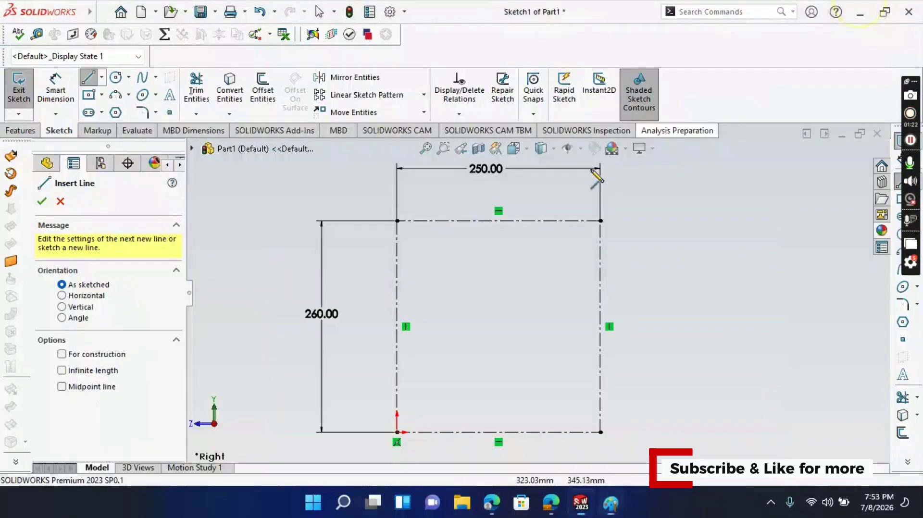
{"action": "left_click", "coordinate": [845, 7]}
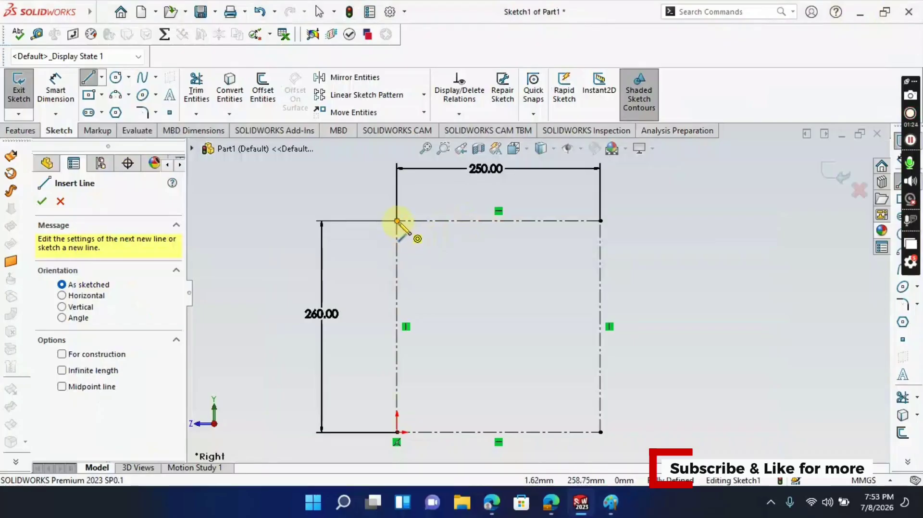
{"action": "left_click", "coordinate": [397, 221]}
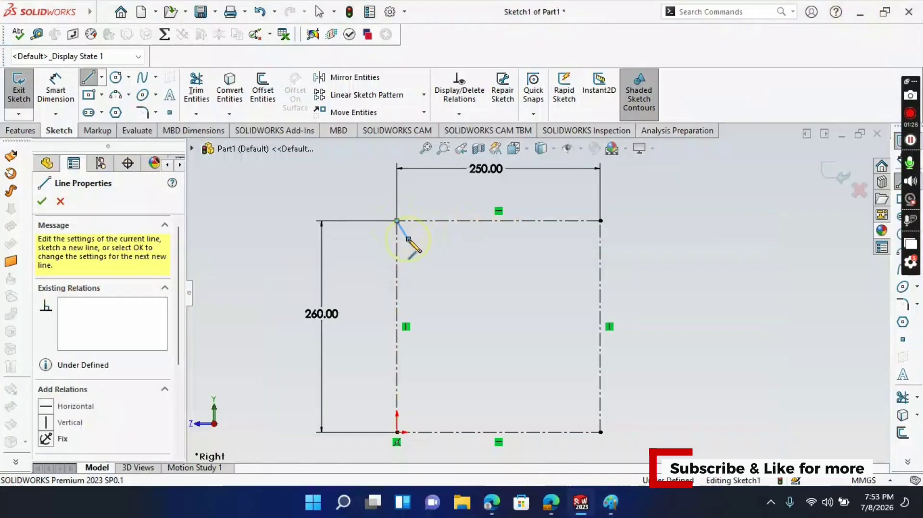
{"action": "left_click", "coordinate": [408, 239]}
{"action": "left_click", "coordinate": [429, 239]}
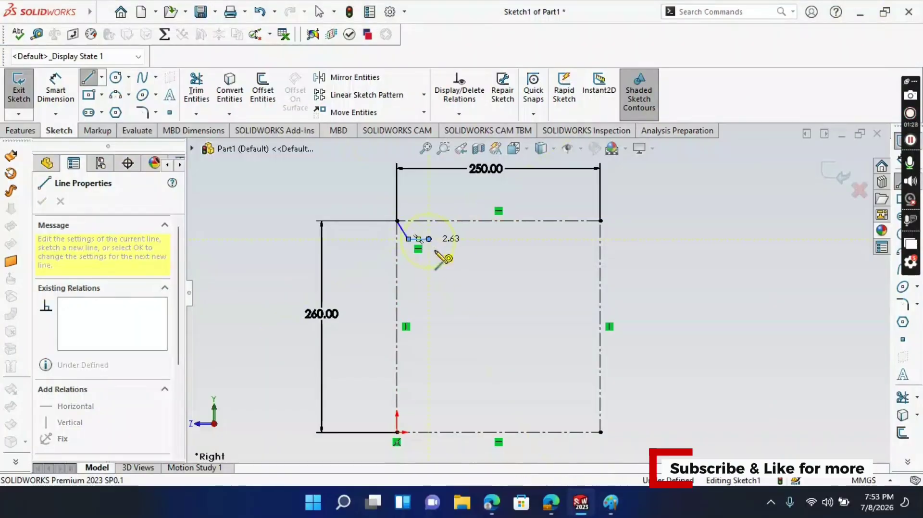
{"action": "left_click", "coordinate": [440, 258]}
{"action": "left_click", "coordinate": [457, 258]}
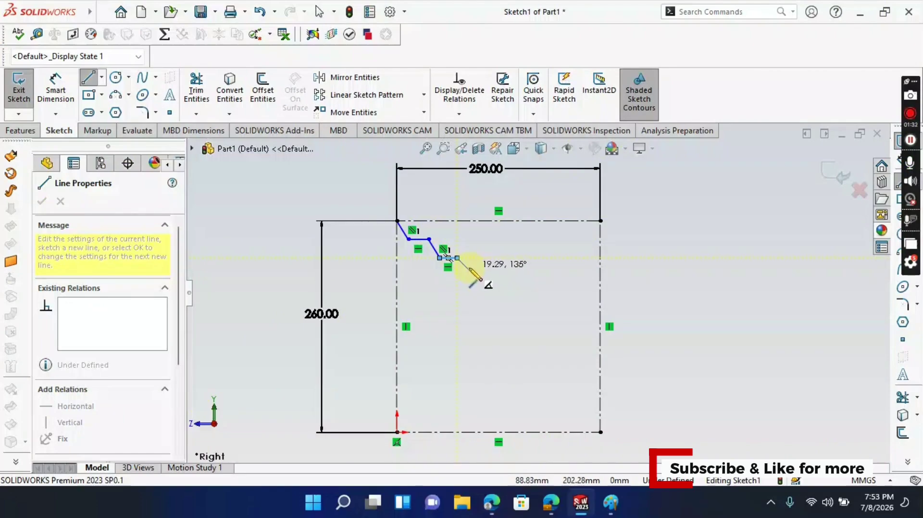
{"action": "left_click", "coordinate": [467, 268]}
{"action": "double_click", "coordinate": [524, 268]}
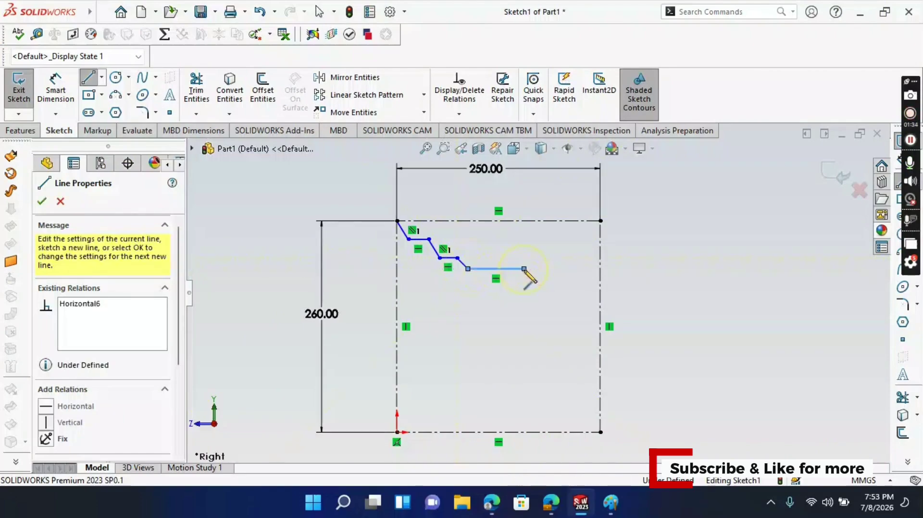
{"action": "key", "text": "Escape"}
Switch to the reference drawing in Paint, shrink its window and place it below the profile sketch.
{"action": "left_click", "coordinate": [620, 505]}
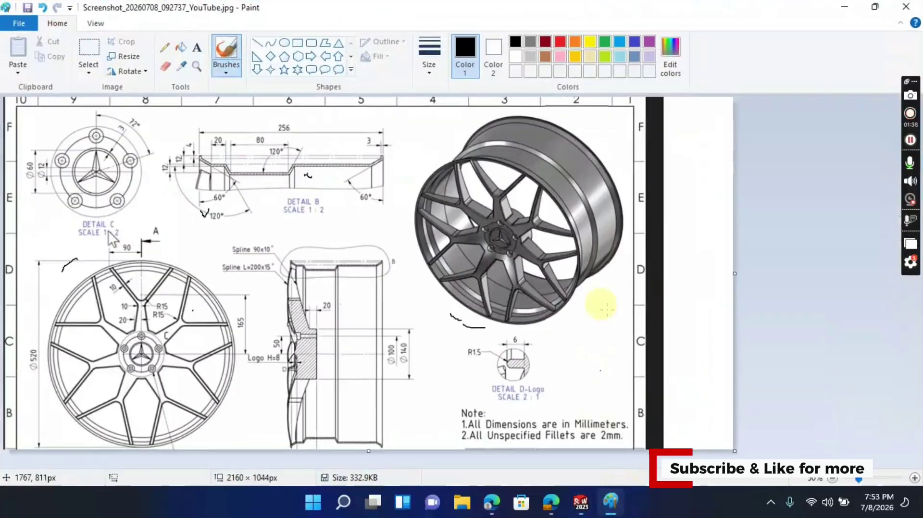
{"action": "left_click", "coordinate": [875, 7]}
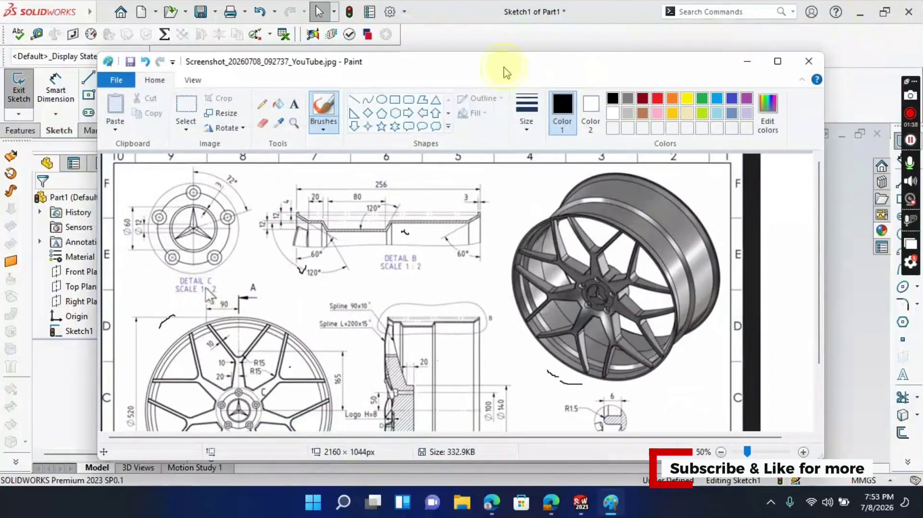
{"action": "mouse_move", "coordinate": [503, 68]}
{"action": "left_mouse_down"}
{"action": "mouse_move", "coordinate": [588, 192]}
{"action": "mouse_move", "coordinate": [595, 331]}
{"action": "left_mouse_up"}
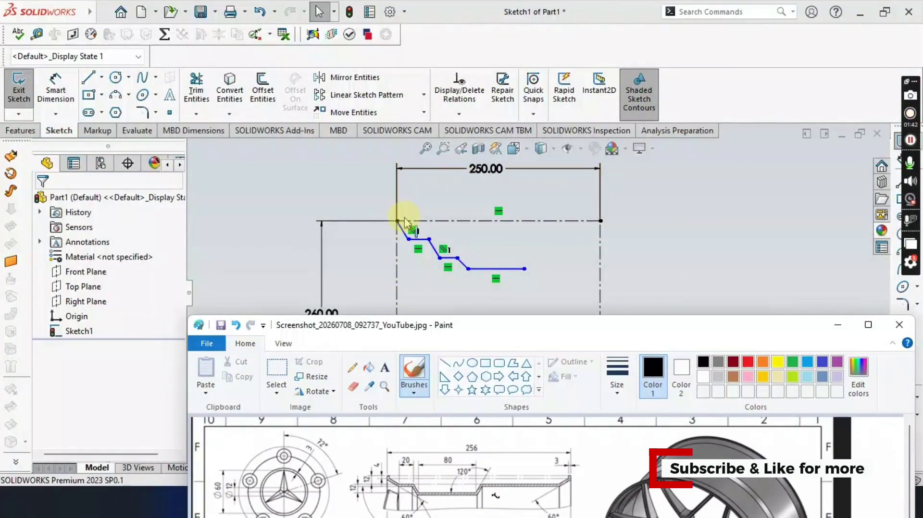
{"action": "left_click", "coordinate": [838, 324]}
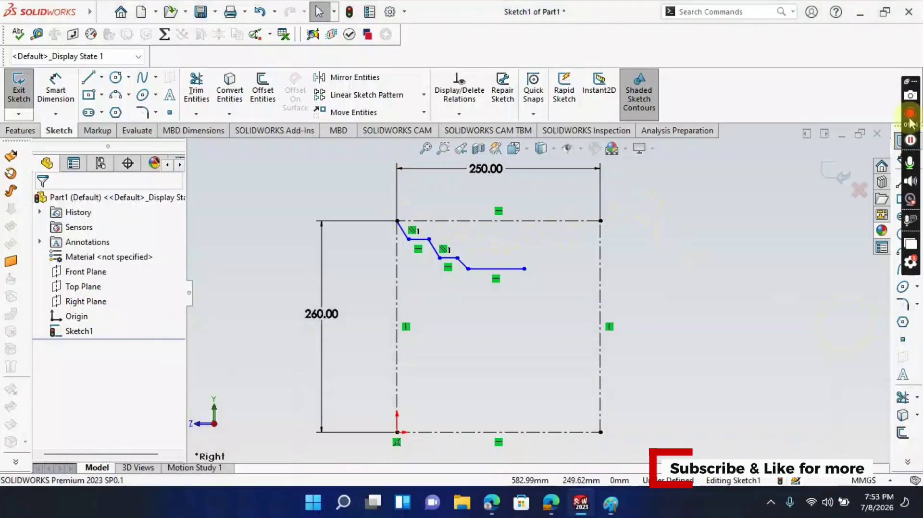
{"action": "left_click", "coordinate": [911, 141]}
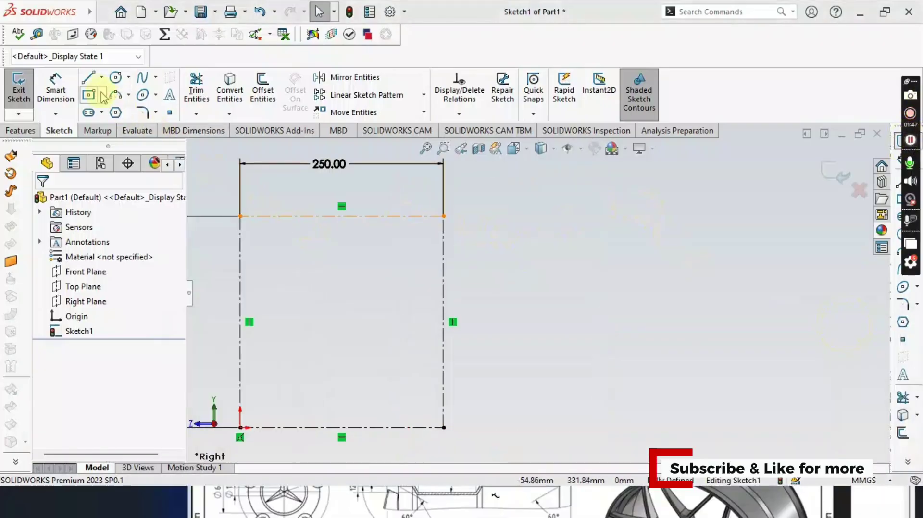
Sketch a five-line chain from the rectangle's upper-left corner: down its left side, sloped, horizontal, steeply sloped, and horizontal about 47 mm long.
{"action": "left_click", "coordinate": [88, 79]}
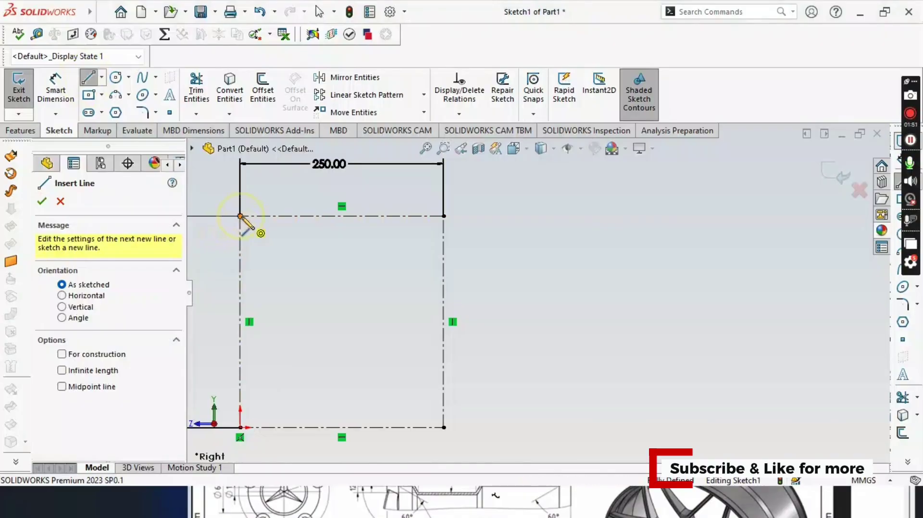
{"action": "left_click", "coordinate": [240, 217]}
{"action": "left_click", "coordinate": [240, 239]}
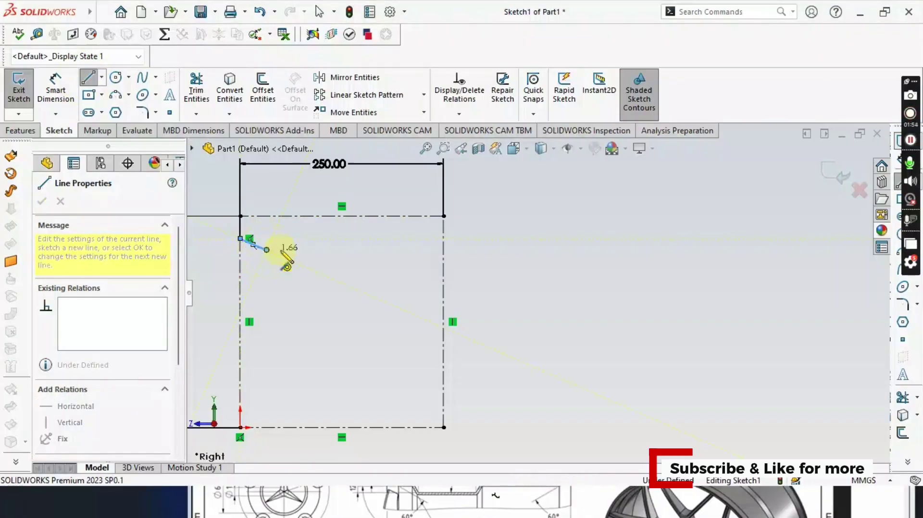
{"action": "left_click", "coordinate": [266, 250]}
{"action": "left_click", "coordinate": [291, 250]}
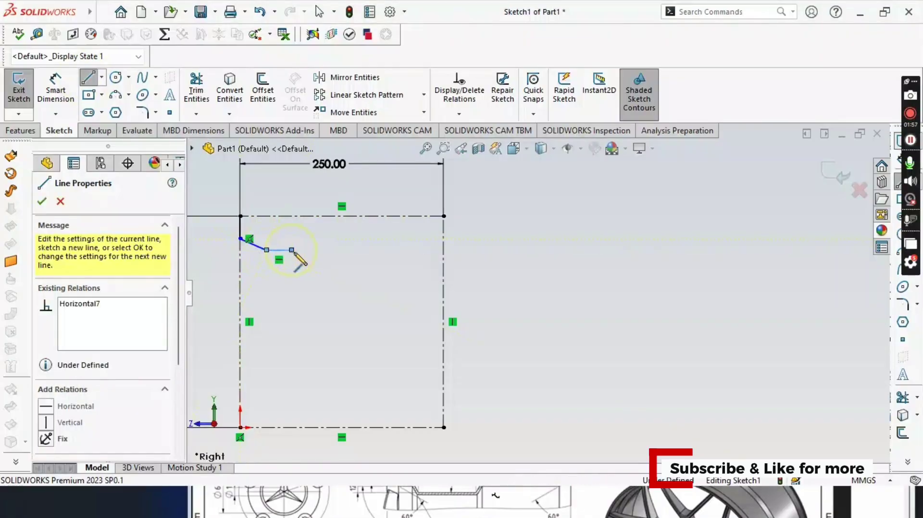
{"action": "left_click", "coordinate": [301, 272]}
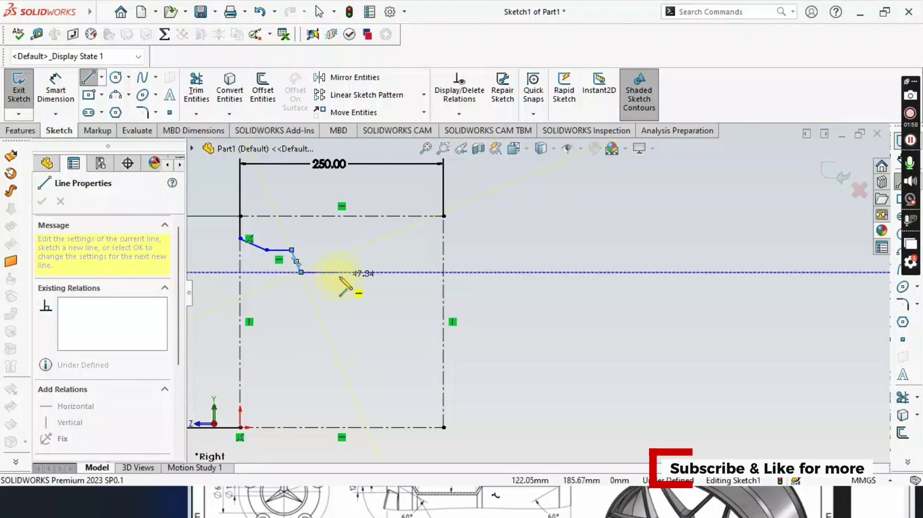
{"action": "left_click", "coordinate": [340, 273]}
{"action": "key", "text": "Escape"}
{"action": "middle_click_drag", "start_coordinate": [385, 276], "coordinate": [542, 286], "text": "ctrl"}
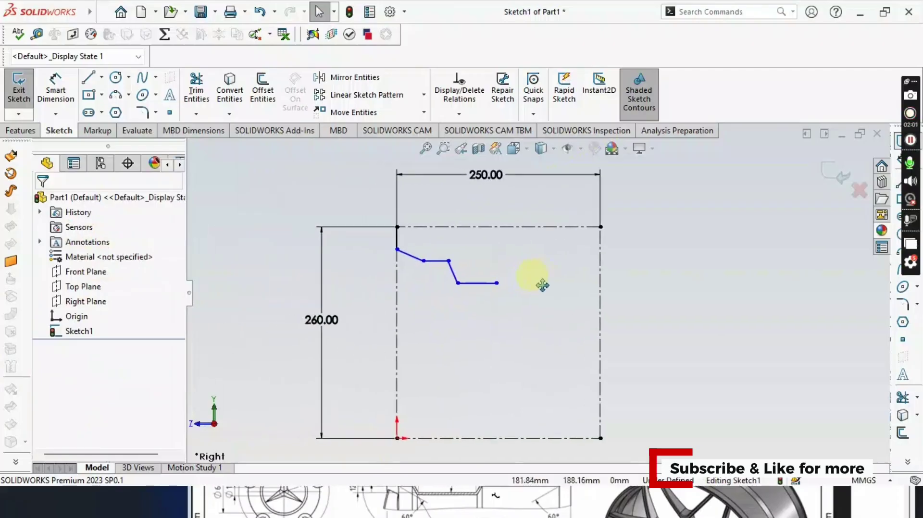
Dimension the angle between the first sloped profile line and the rectangle's vertical left side to 60°.
{"action": "scroll", "coordinate": [533, 281], "scroll_direction": "down", "scroll_amount": 3}
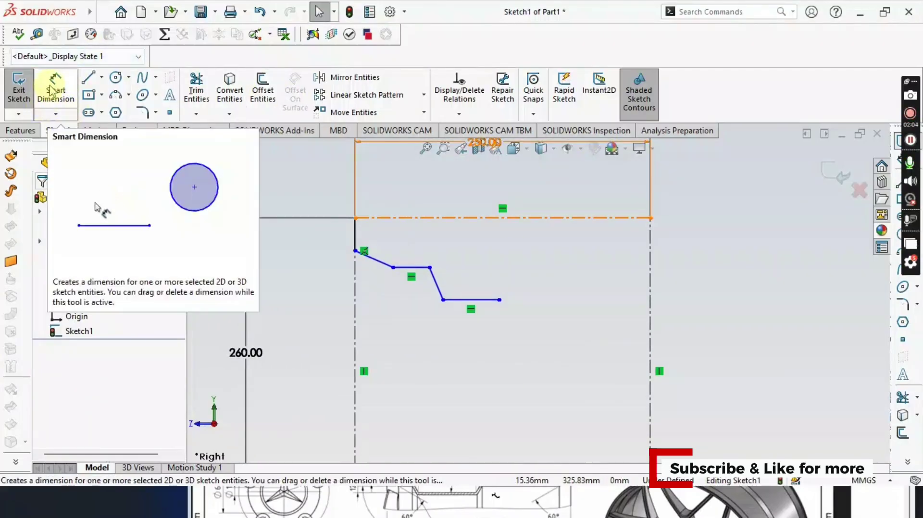
{"action": "left_click", "coordinate": [56, 87]}
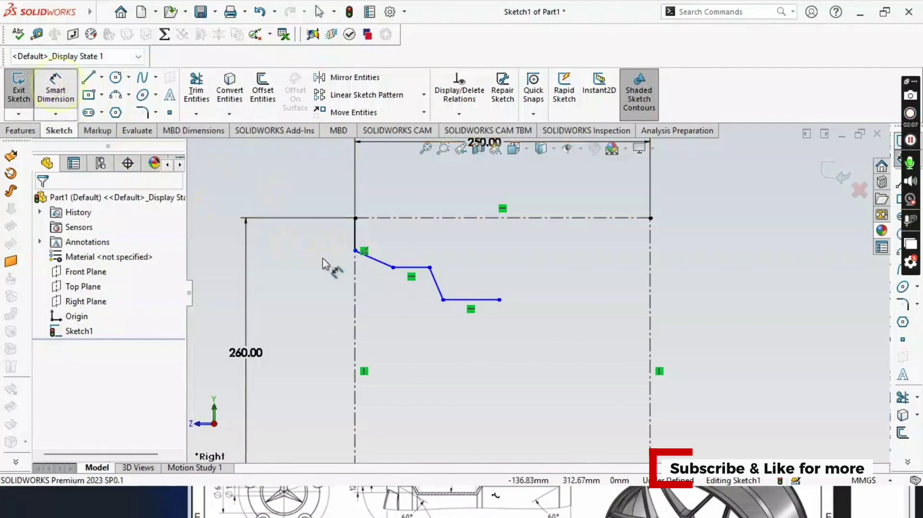
{"action": "left_click", "coordinate": [379, 263]}
{"action": "left_click", "coordinate": [355, 283]}
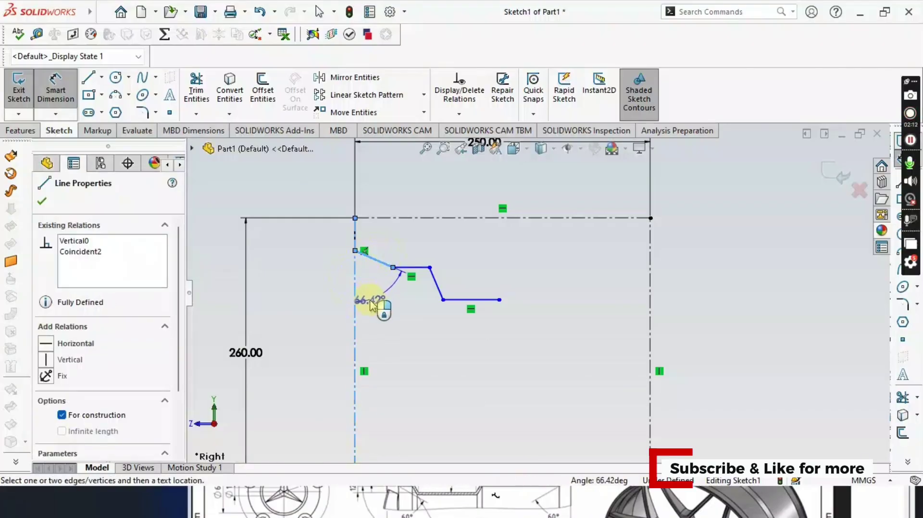
{"action": "left_click", "coordinate": [372, 305]}
{"action": "type", "text": "65"}
{"action": "key", "text": "Return"}
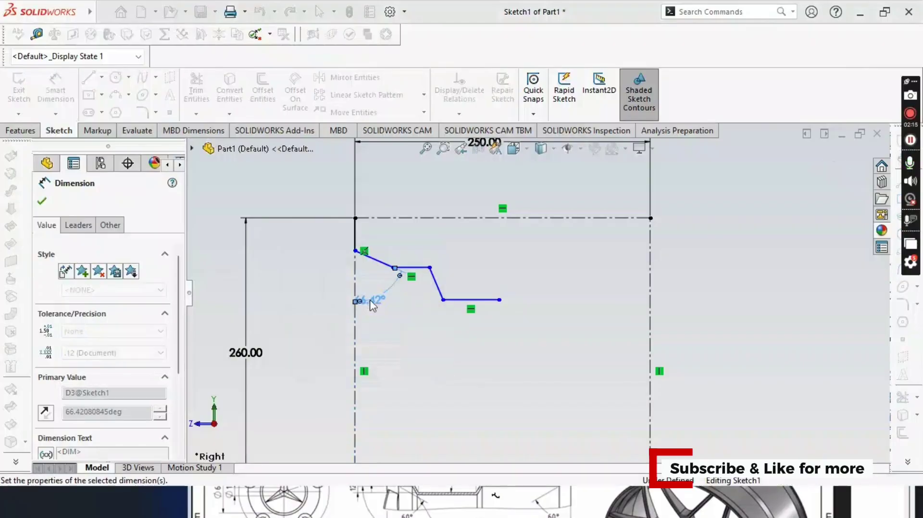
{"action": "left_click", "coordinate": [410, 272]}
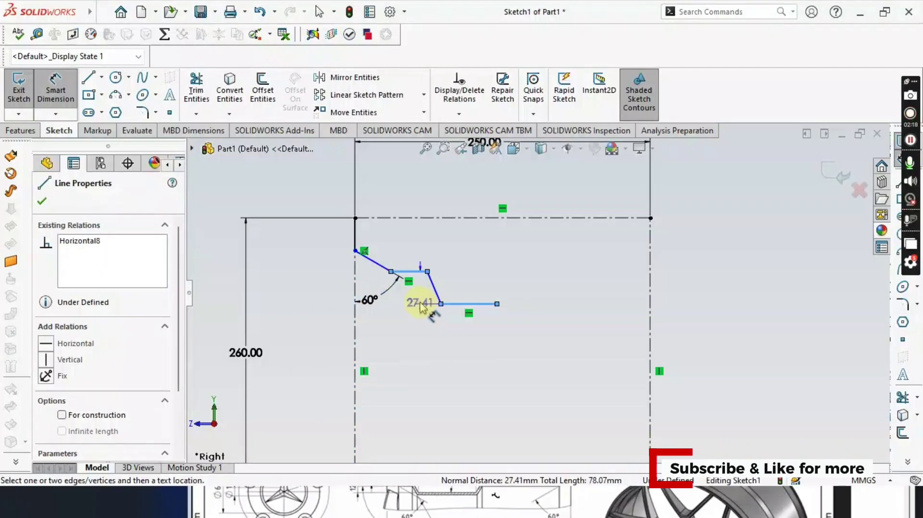
{"action": "key", "text": "Escape"}
{"action": "key", "text": "Escape"}
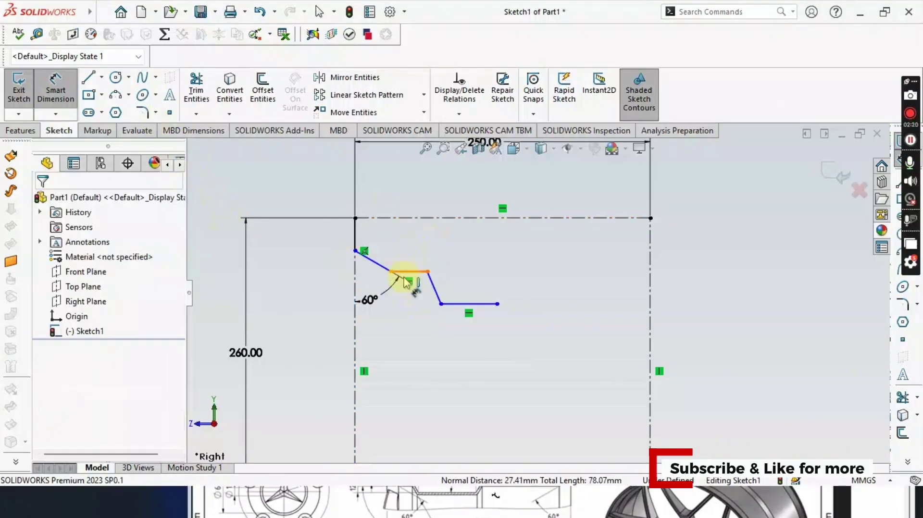
Dimension the vertical distance between the profile's two horizontal lines to 12 mm.
{"action": "left_click", "coordinate": [411, 273]}
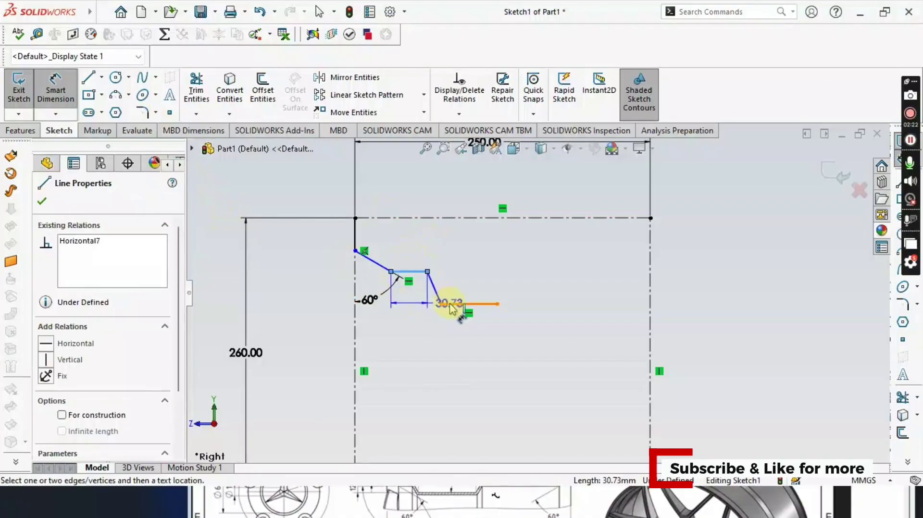
{"action": "left_click", "coordinate": [451, 305]}
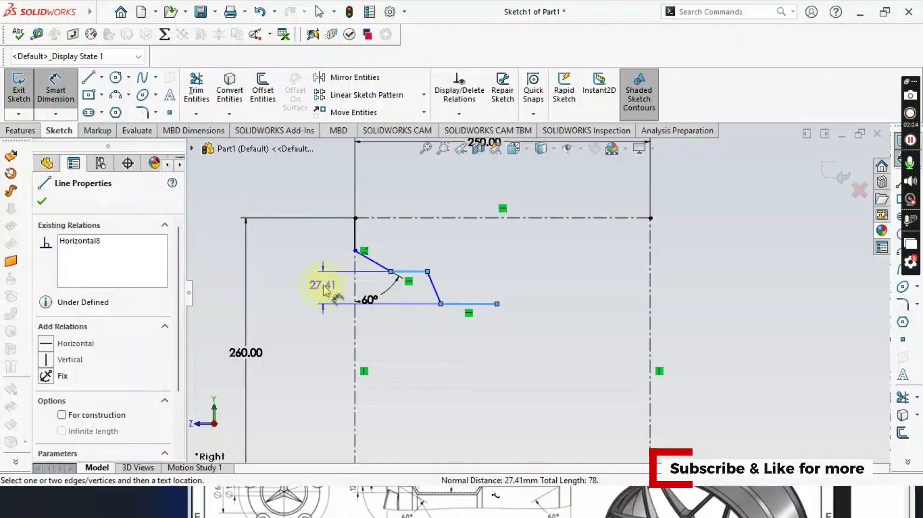
{"action": "left_click", "coordinate": [323, 286]}
{"action": "type", "text": "12"}
{"action": "key", "text": "Return"}
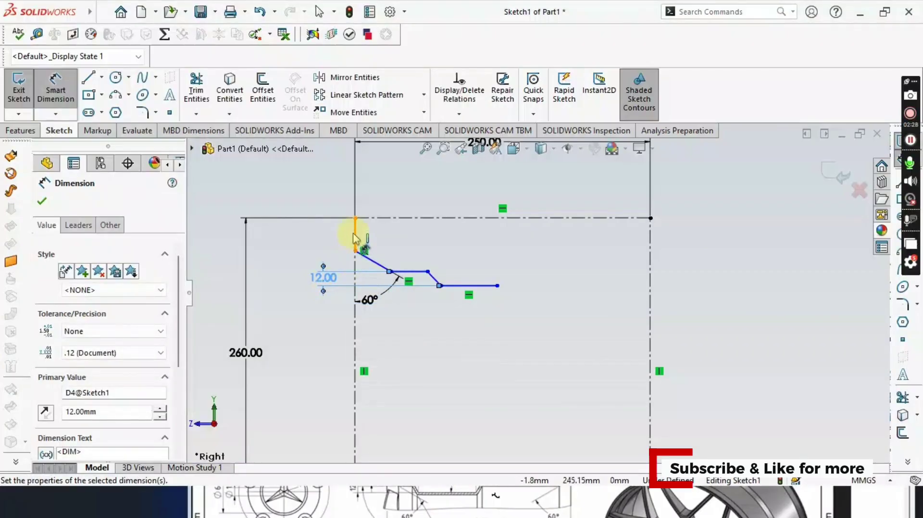
Dimension the short vertical line at the rectangle's upper-left corner to 4 mm.
{"action": "left_click", "coordinate": [378, 275]}
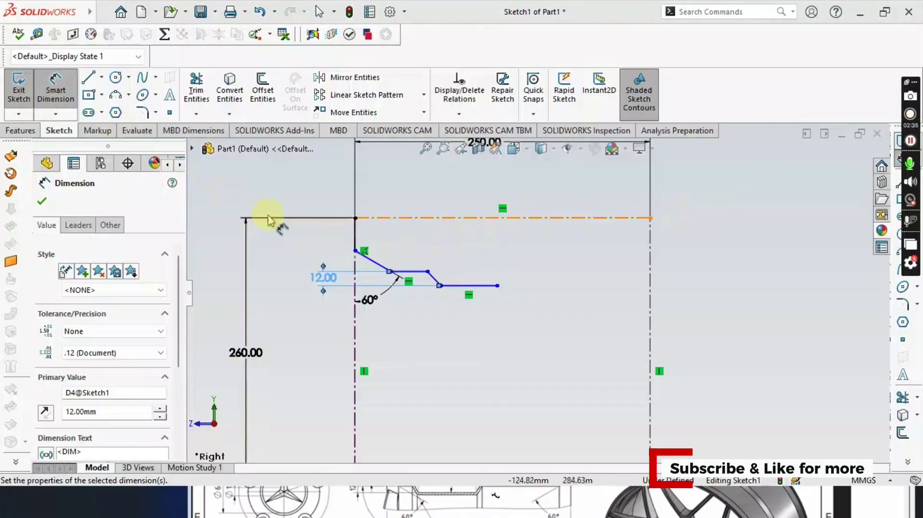
{"action": "left_click", "coordinate": [355, 239]}
{"action": "left_click", "coordinate": [293, 237]}
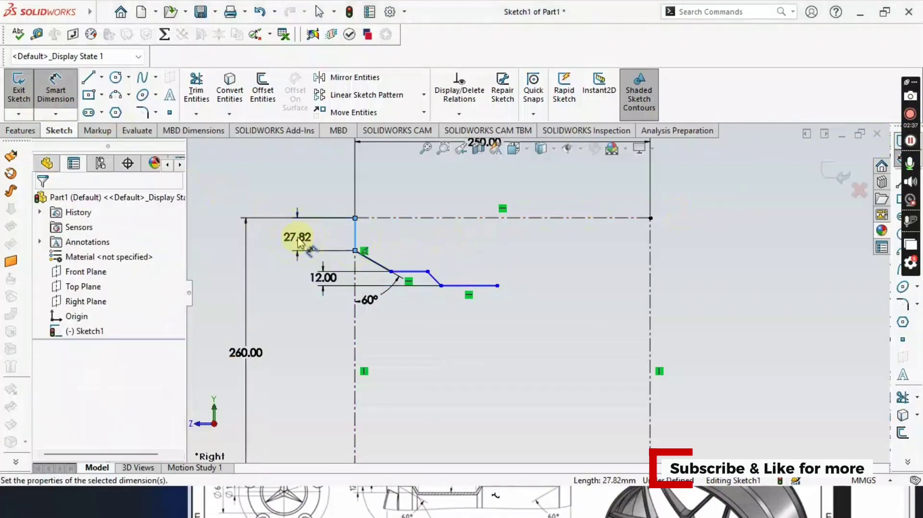
{"action": "type", "text": "4"}
{"action": "key", "text": "Return"}
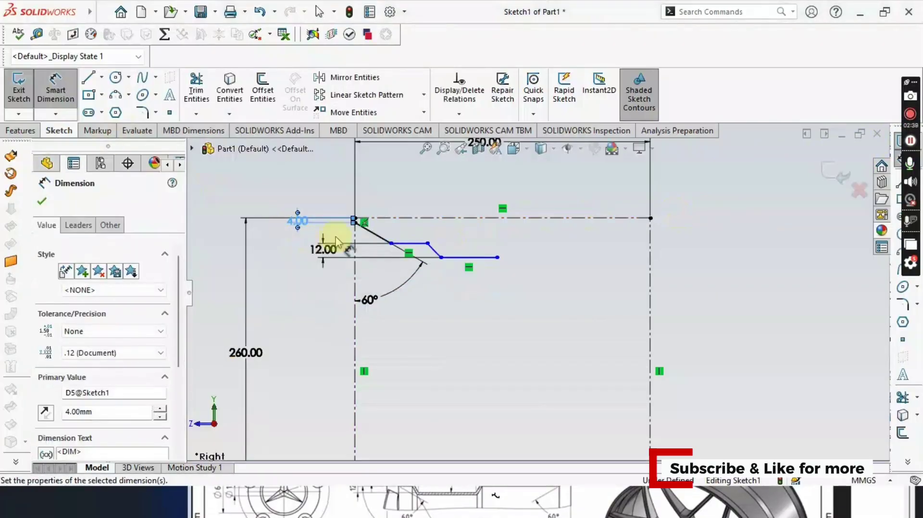
Try to reattach the 4 mm dimension so that it spans the height of the first sloped line, then undo it.
{"action": "scroll", "coordinate": [368, 236], "scroll_direction": "down", "scroll_amount": 5}
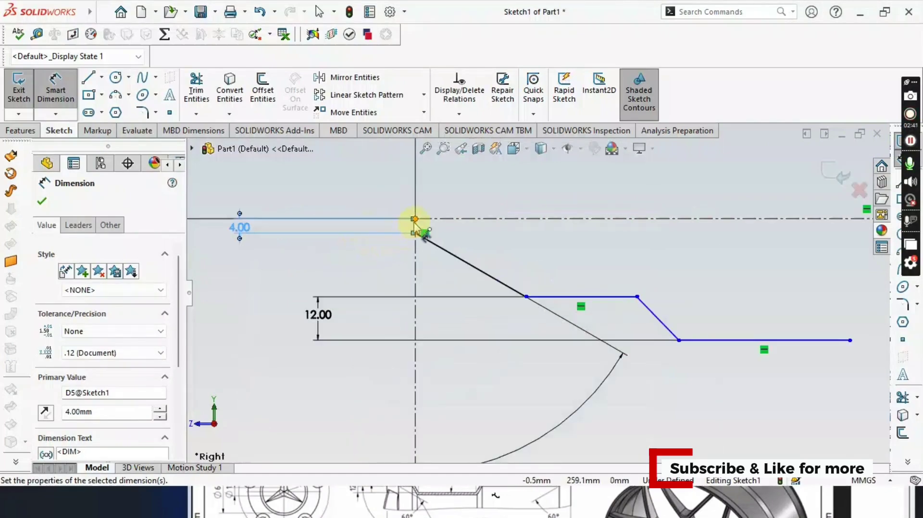
{"action": "left_click", "coordinate": [416, 233]}
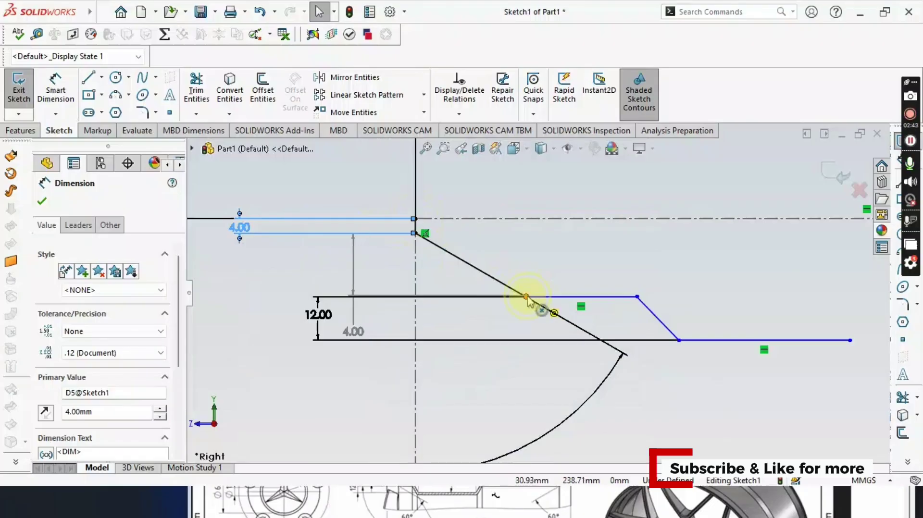
{"action": "left_click", "coordinate": [527, 297]}
{"action": "left_click", "coordinate": [350, 290]}
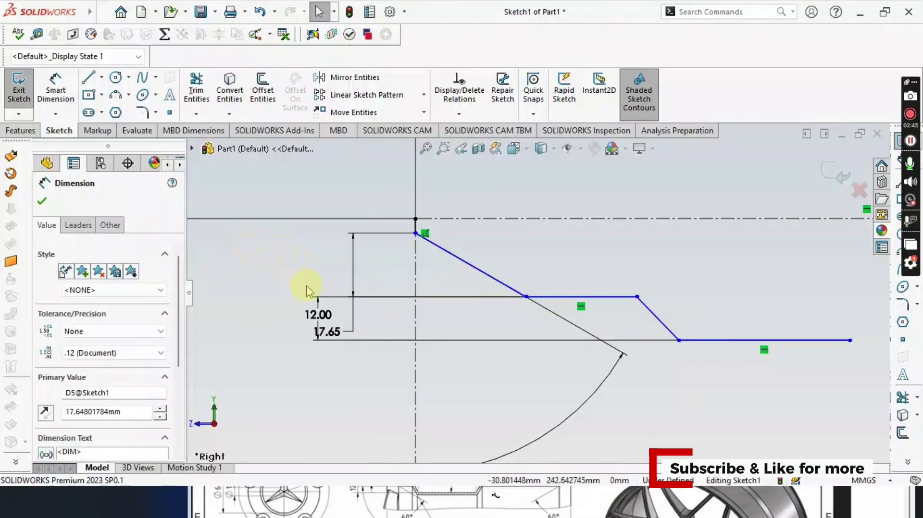
{"action": "left_click_drag", "start_coordinate": [326, 331], "coordinate": [298, 239]}
{"action": "left_click", "coordinate": [304, 255]}
{"action": "key", "text": "ctrl+z"}
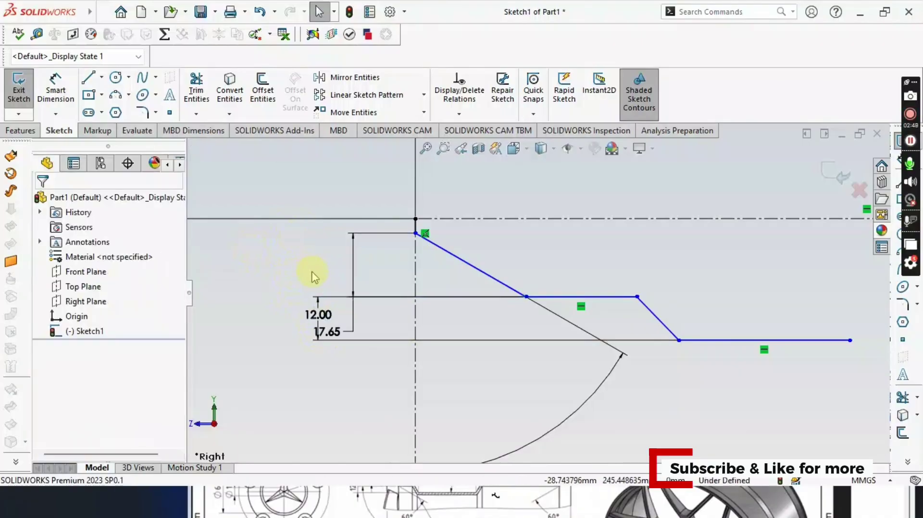
{"action": "key", "text": "ctrl+z"}
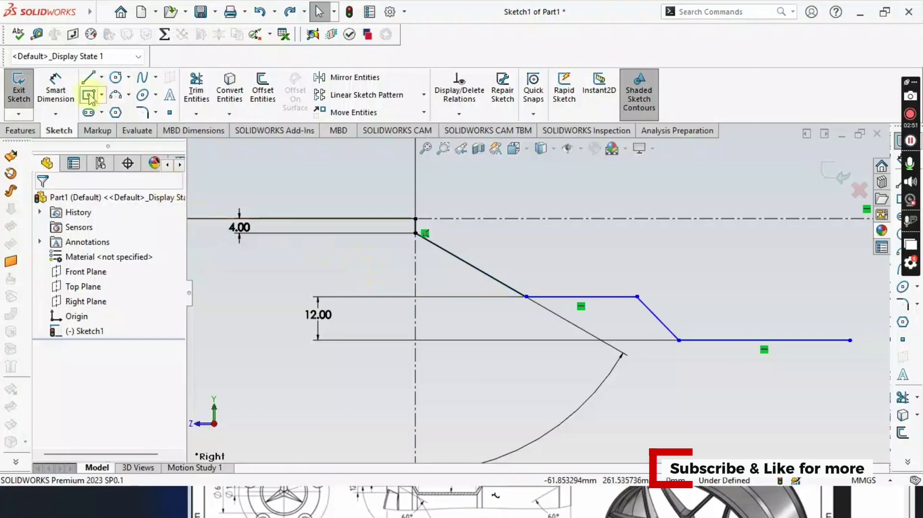
Dimension the vertical distance from the rectangle's upper-left corner to the lower end of the first sloped line to 12 mm.
{"action": "left_click", "coordinate": [67, 89]}
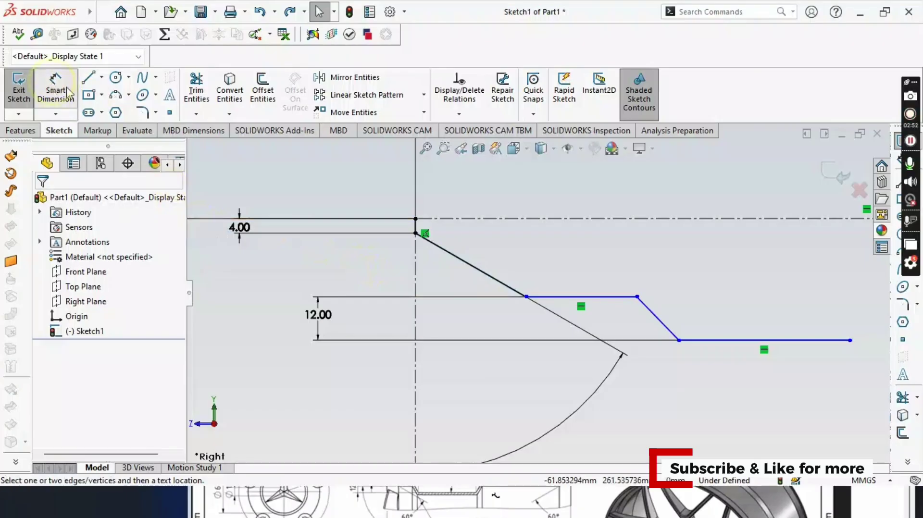
{"action": "left_click", "coordinate": [417, 224]}
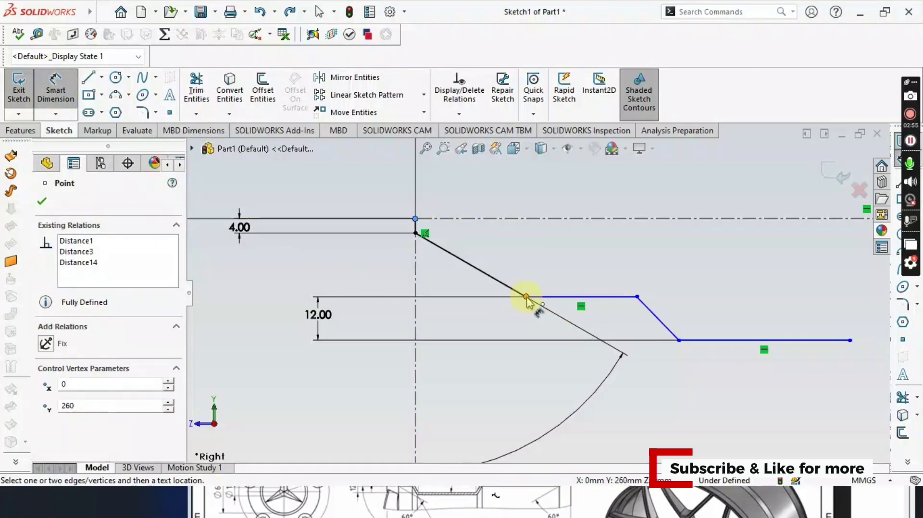
{"action": "left_click", "coordinate": [526, 297]}
{"action": "left_click", "coordinate": [347, 272]}
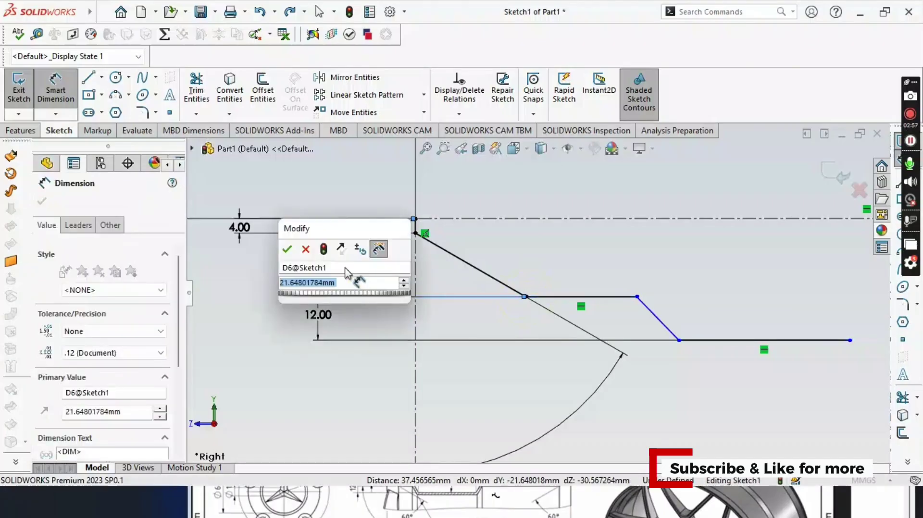
{"action": "type", "text": "12"}
{"action": "key", "text": "Return"}
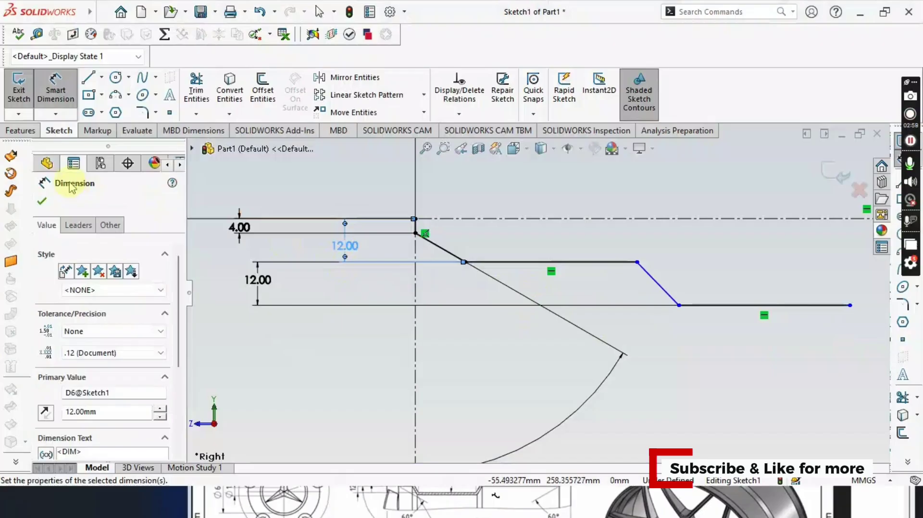
{"action": "left_click", "coordinate": [42, 202]}
Dimension the angle between the upper horizontal line and the second sloped line to 120°.
{"action": "scroll", "coordinate": [350, 351], "scroll_direction": "down", "scroll_amount": 2}
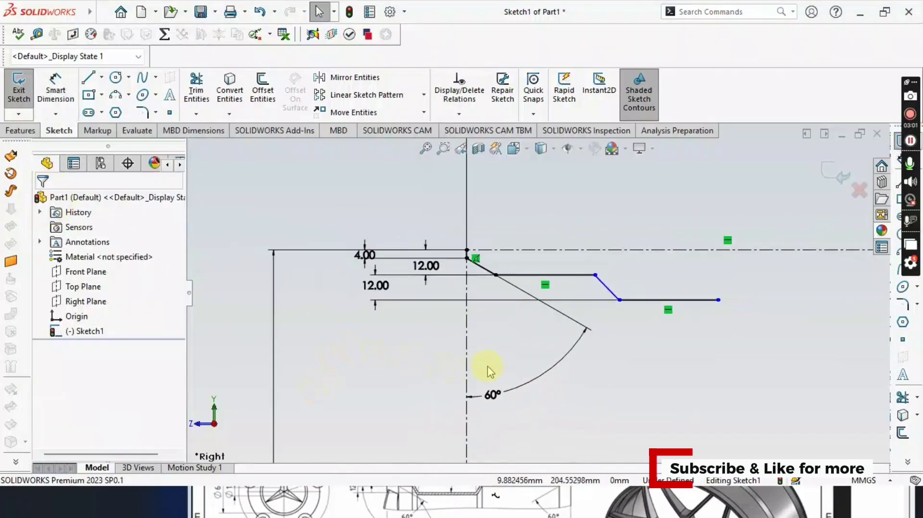
{"action": "middle_click_drag", "start_coordinate": [500, 358], "coordinate": [371, 362], "text": "ctrl"}
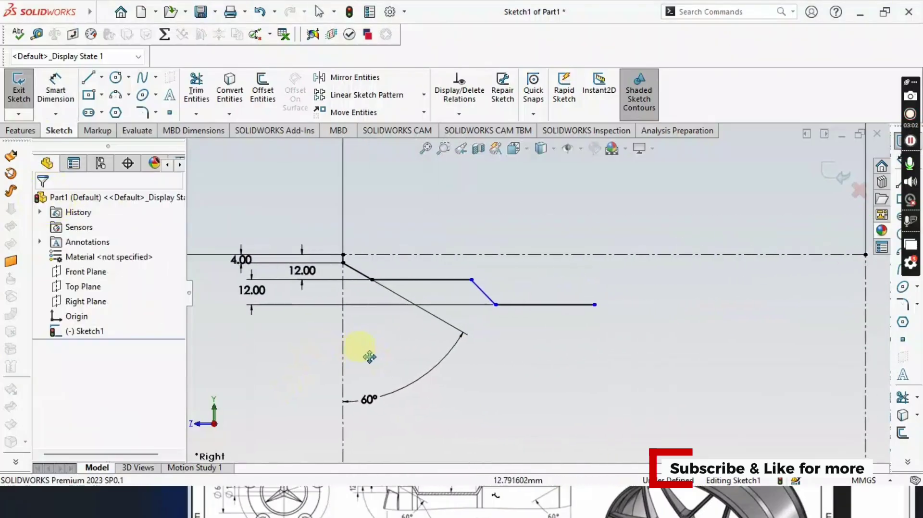
{"action": "left_click", "coordinate": [56, 89]}
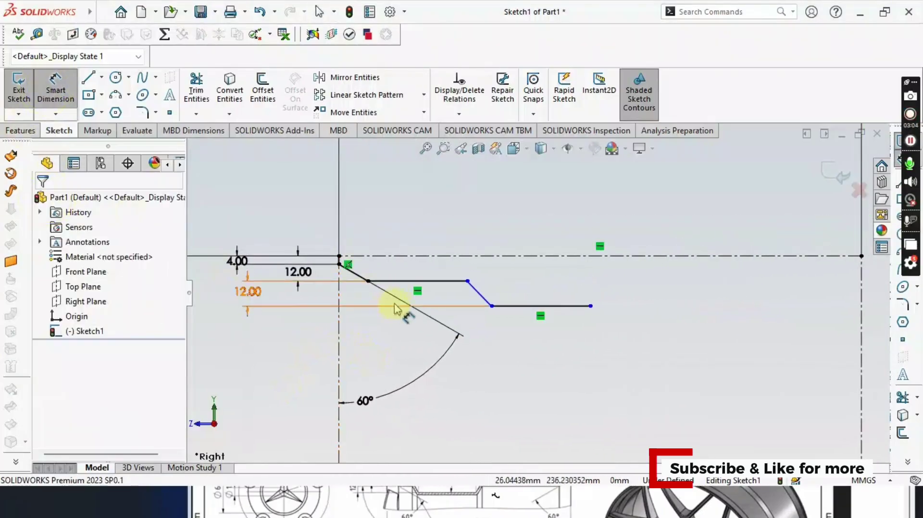
{"action": "left_click", "coordinate": [461, 283]}
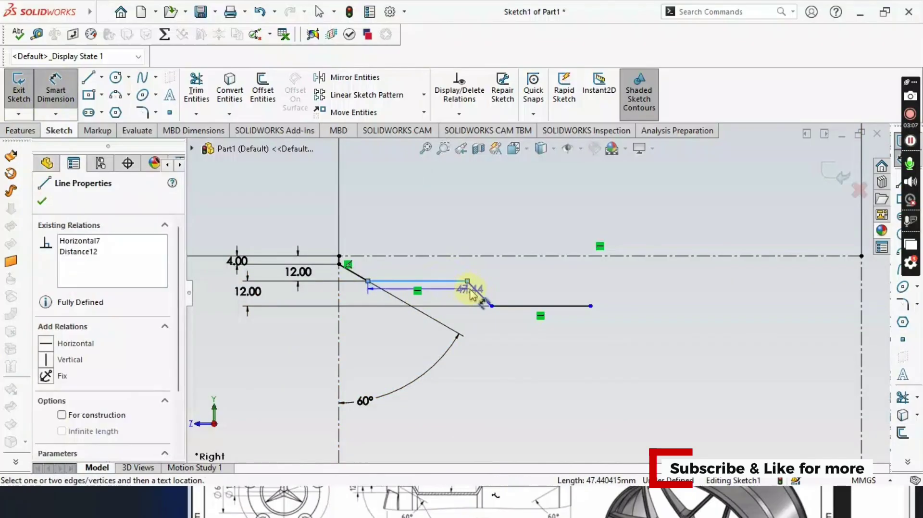
{"action": "left_click", "coordinate": [475, 294]}
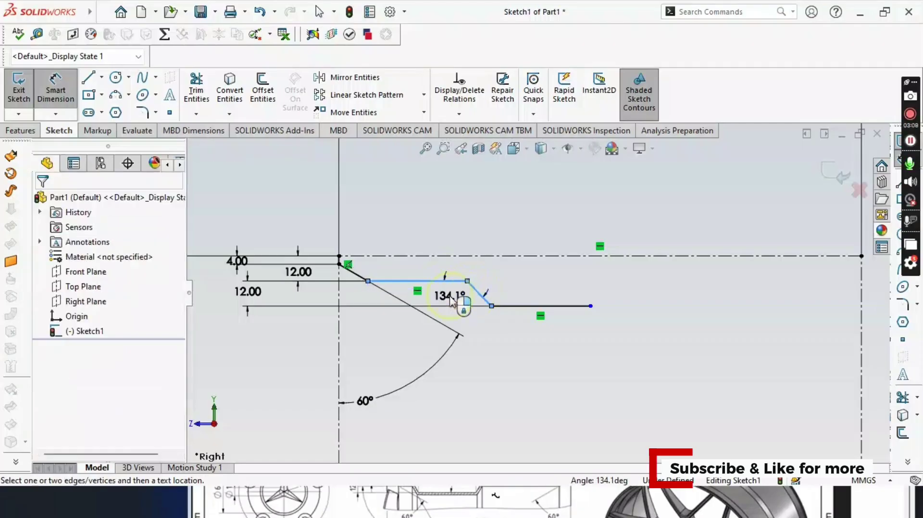
{"action": "left_click", "coordinate": [459, 307]}
{"action": "type", "text": "120"}
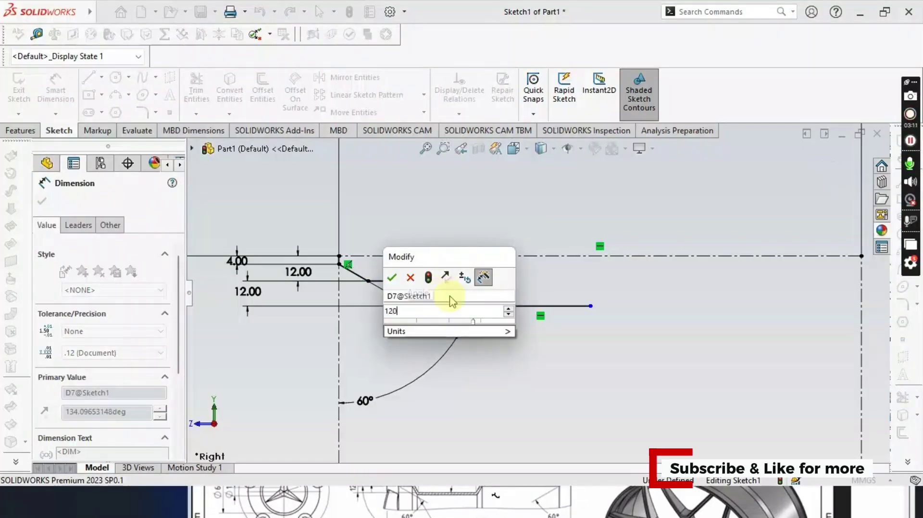
{"action": "key", "text": "Return"}
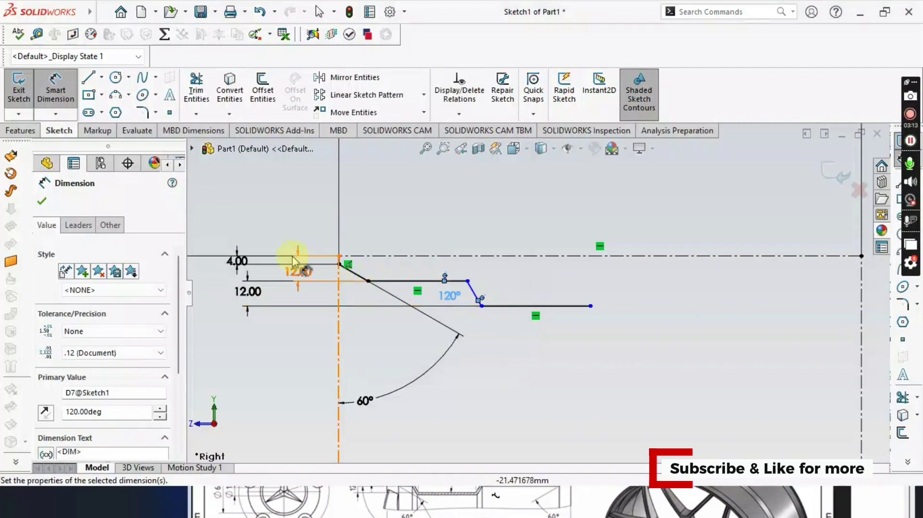
Dimension the length of the upper horizontal profile line to 20 mm.
{"action": "scroll", "coordinate": [368, 271], "scroll_direction": "down", "scroll_amount": 3}
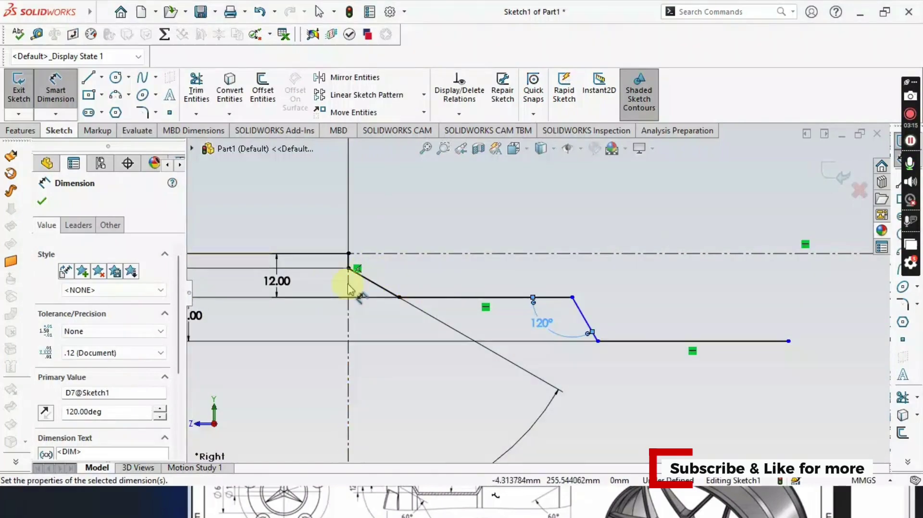
{"action": "left_click", "coordinate": [433, 298]}
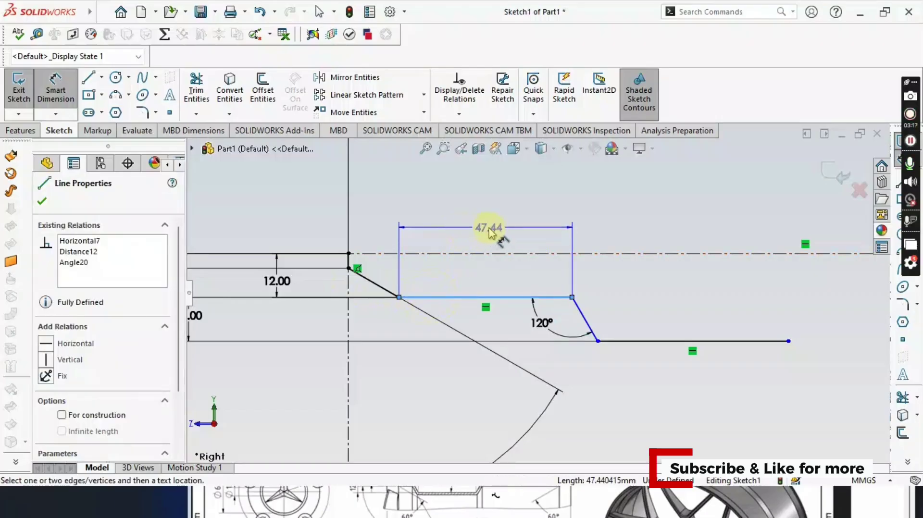
{"action": "left_click", "coordinate": [490, 233]}
{"action": "type", "text": "20"}
{"action": "key", "text": "Return"}
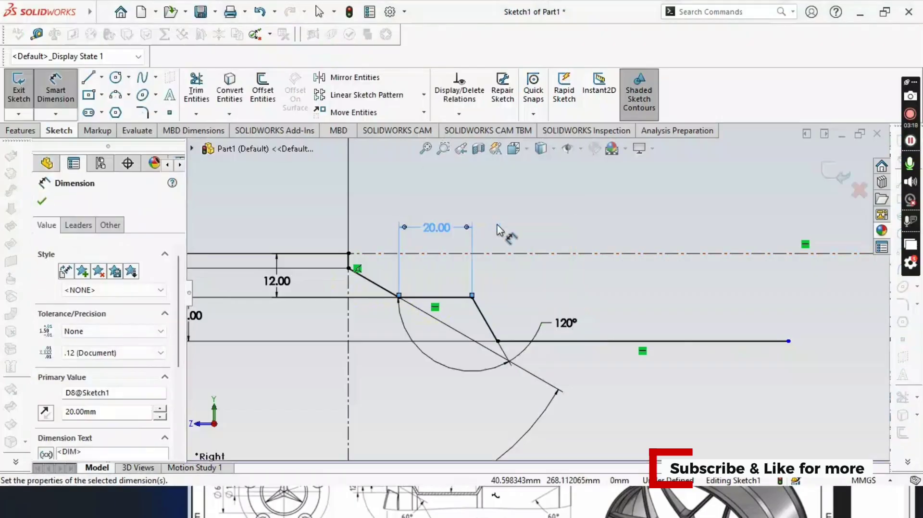
{"action": "left_click", "coordinate": [500, 231]}
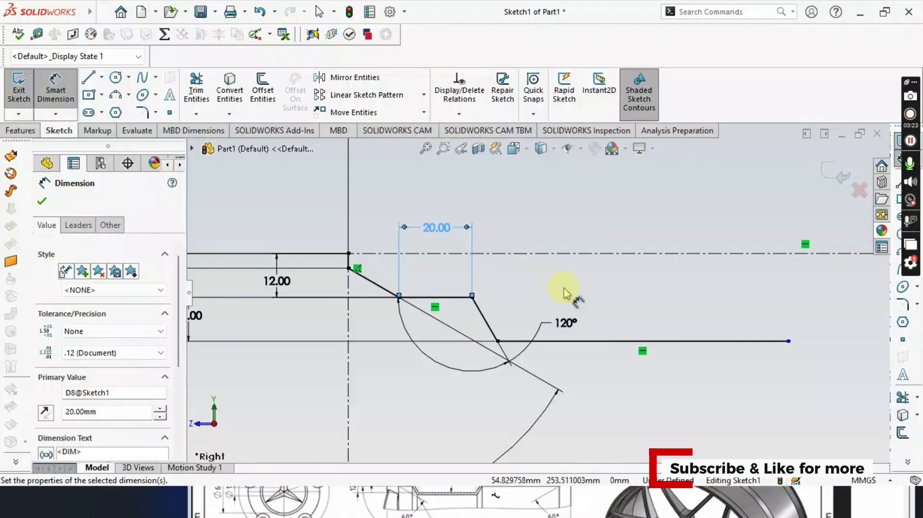
{"action": "left_click", "coordinate": [42, 204]}
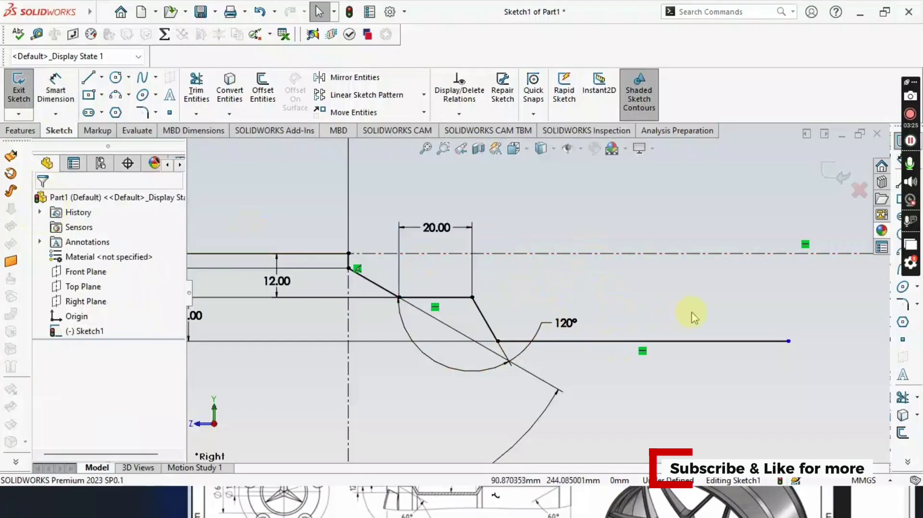
Stretch the lower horizontal line so its free end lies about 204 mm from the rectangle's left side.
{"action": "scroll", "coordinate": [691, 313], "scroll_direction": "up", "scroll_amount": 3}
{"action": "mouse_move", "coordinate": [690, 313]}
{"action": "middle_mouse_down", "text": "ctrl"}
{"action": "mouse_move", "coordinate": [577, 292]}
{"action": "mouse_move", "coordinate": [540, 271]}
{"action": "mouse_move", "coordinate": [528, 291]}
{"action": "middle_mouse_up", "text": "ctrl"}
{"action": "scroll", "coordinate": [572, 292], "scroll_direction": "up", "scroll_amount": 2}
{"action": "left_click_drag", "start_coordinate": [523, 284], "coordinate": [644, 284]}
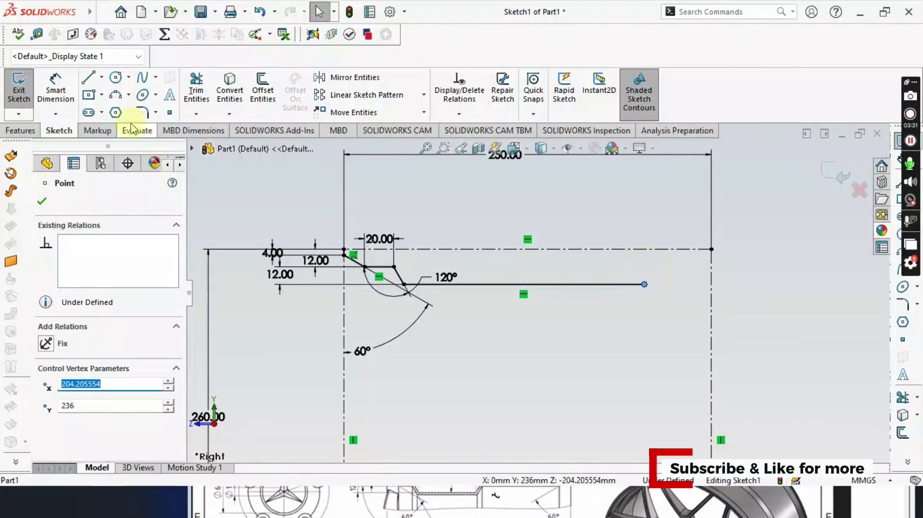
Draw a horizontal construction line from the lower end of the 4 mm vertical line across to the rectangle's right side.
{"action": "left_click", "coordinate": [101, 77]}
{"action": "left_click", "coordinate": [120, 109]}
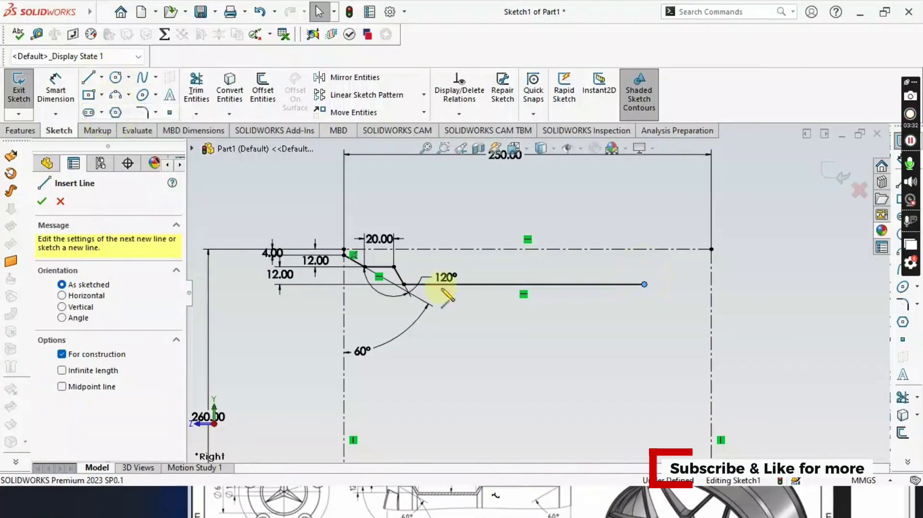
{"action": "left_click", "coordinate": [345, 254]}
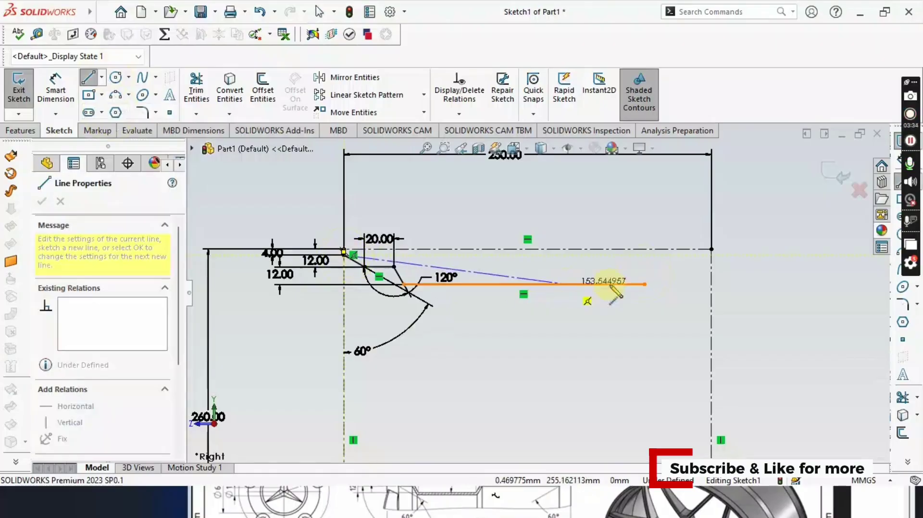
{"action": "left_click", "coordinate": [712, 251]}
{"action": "key", "text": "Escape"}
{"action": "key", "text": "Escape"}
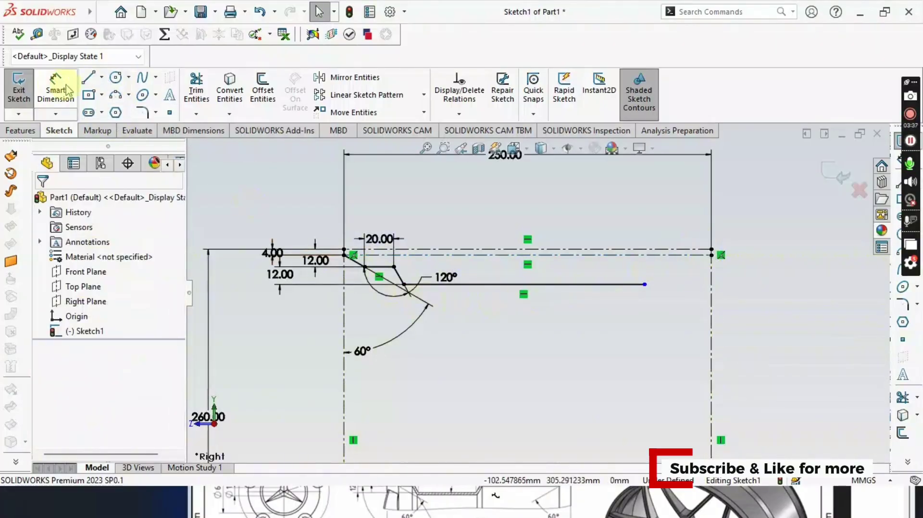
Draw a horizontal construction line from the right end of the 20 mm profile line to the rectangle's right side.
{"action": "left_click", "coordinate": [102, 77]}
{"action": "left_click", "coordinate": [123, 107]}
{"action": "left_click", "coordinate": [393, 267]}
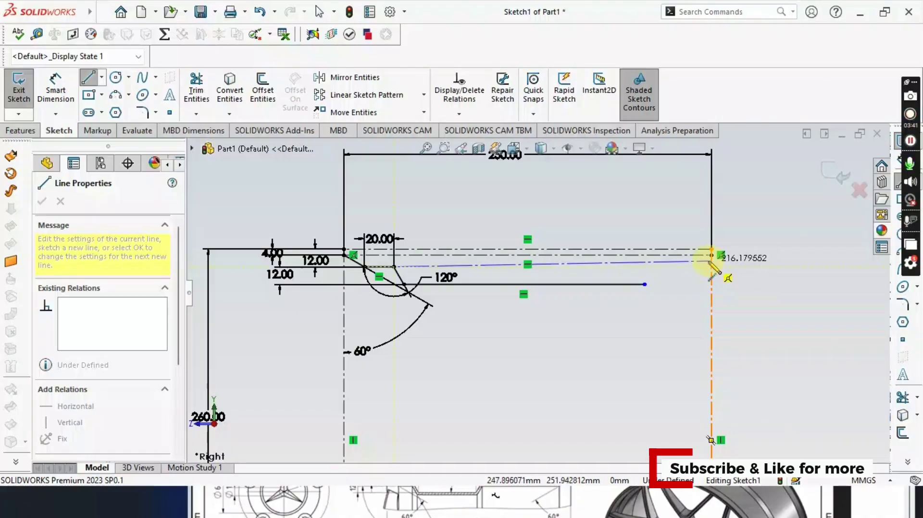
{"action": "left_click", "coordinate": [712, 268]}
{"action": "key", "text": "Escape"}
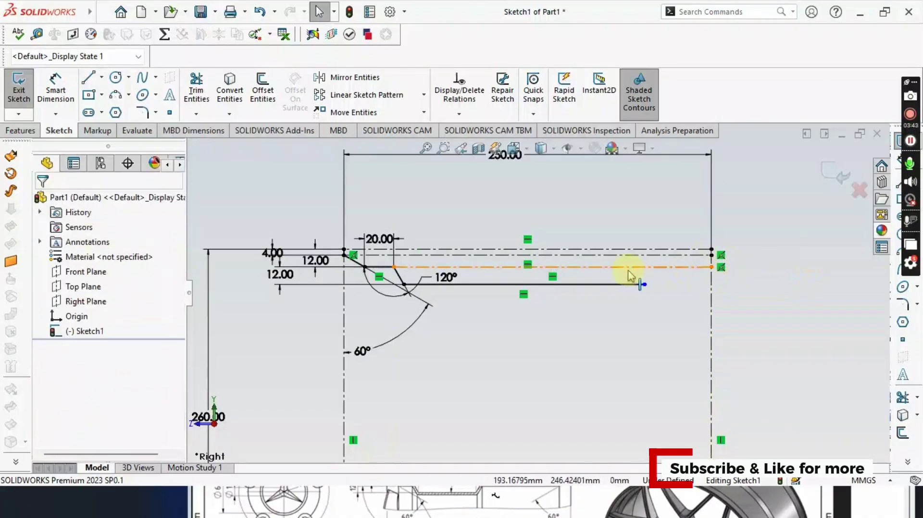
Sketch the right profile step with solid lines: about 19 mm sloping up, a horizontal line, and a slope to the upper construction line's right end.
{"action": "left_click", "coordinate": [93, 77]}
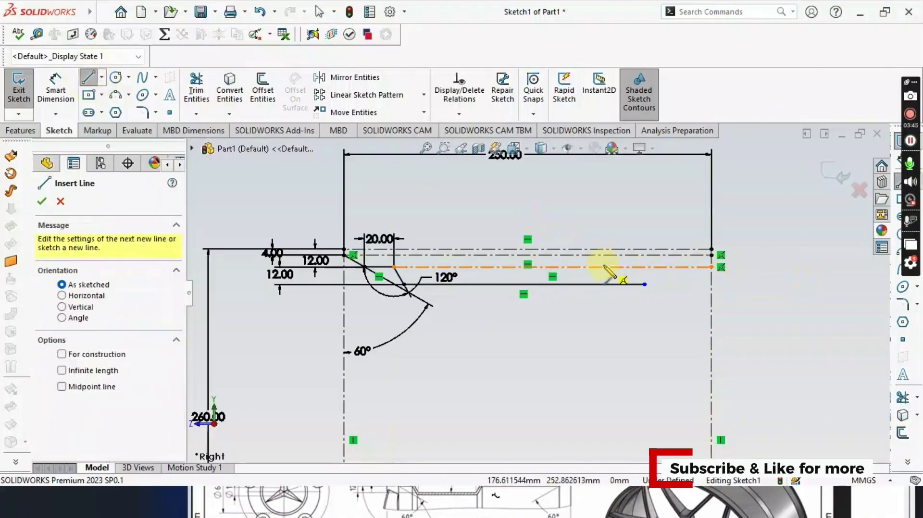
{"action": "left_click", "coordinate": [645, 285]}
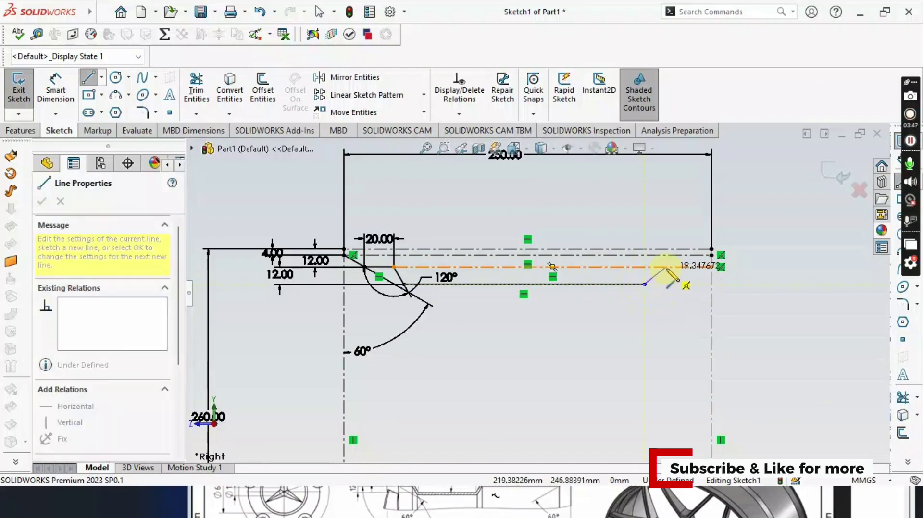
{"action": "left_click", "coordinate": [666, 267]}
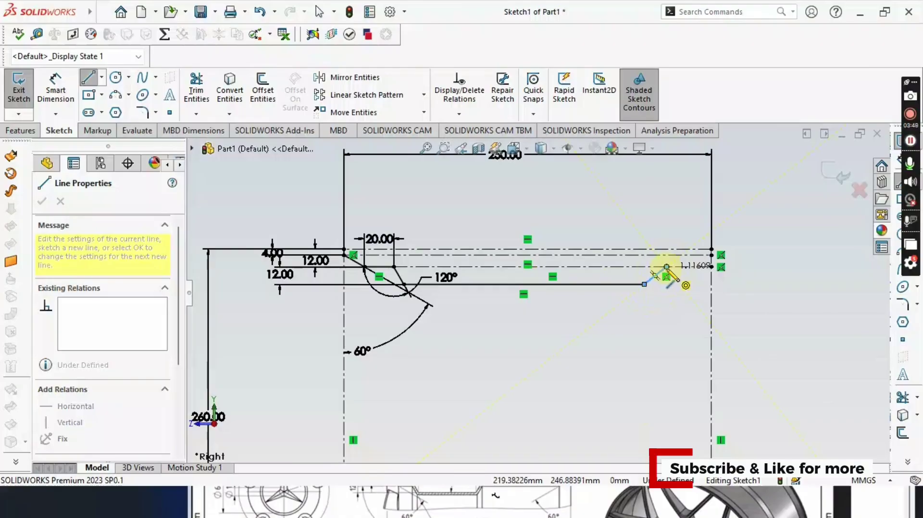
{"action": "left_click", "coordinate": [693, 267]}
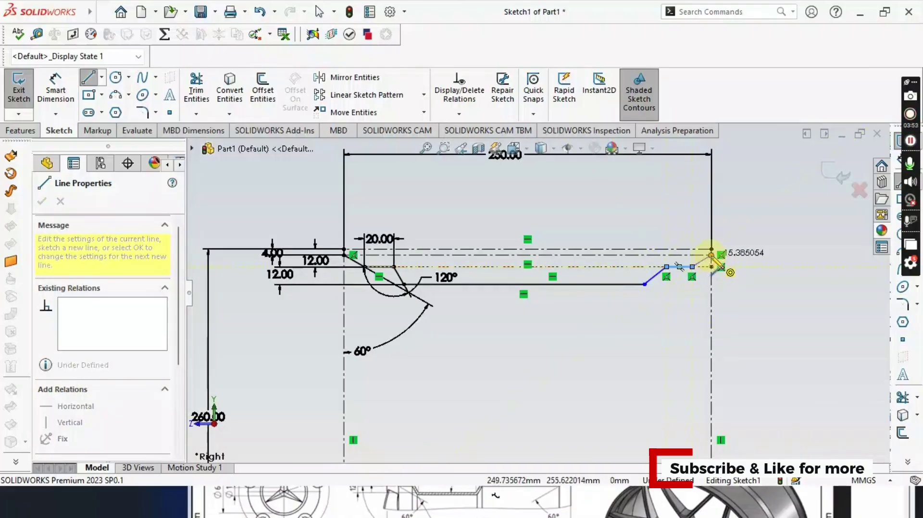
{"action": "left_click", "coordinate": [711, 255]}
{"action": "key", "text": "Escape"}
Dimension the angle between the lower horizontal line and the right step's first sloped line to 120°.
{"action": "scroll", "coordinate": [700, 272], "scroll_direction": "down", "scroll_amount": 2}
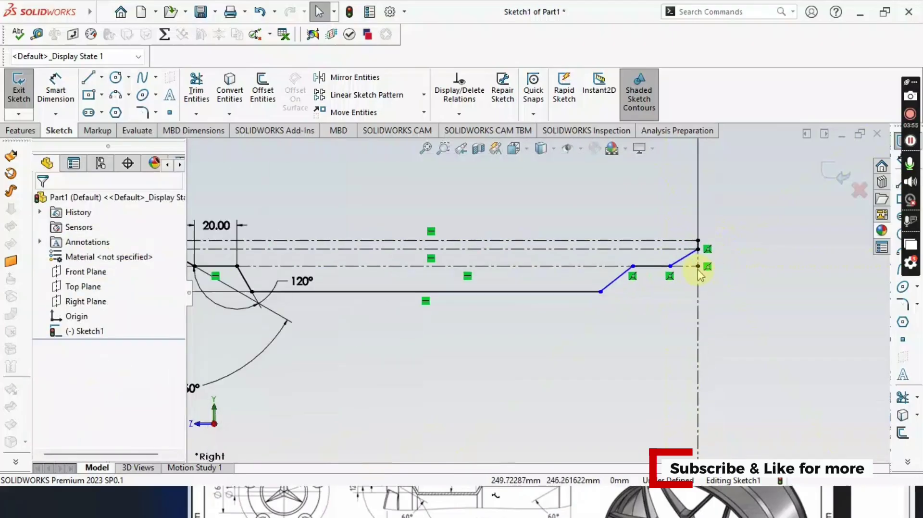
{"action": "middle_click_drag", "start_coordinate": [657, 284], "coordinate": [671, 292], "text": "ctrl"}
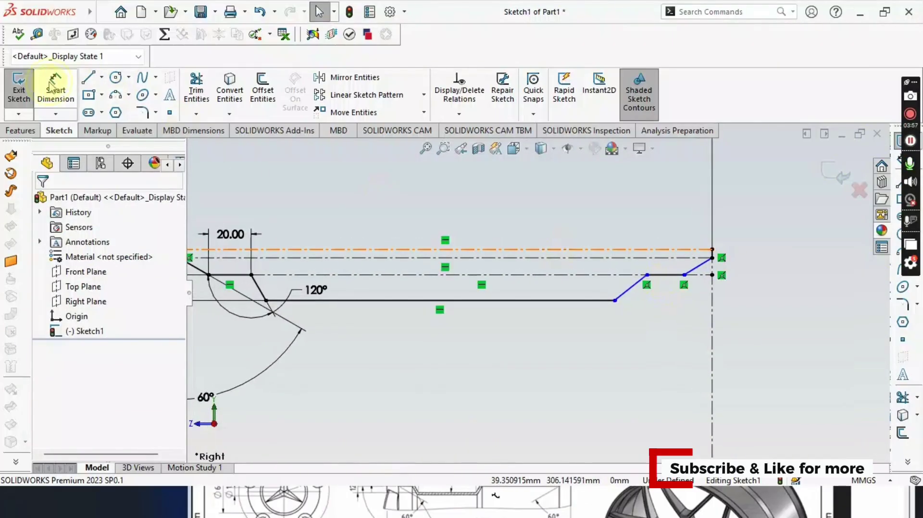
{"action": "left_click", "coordinate": [51, 86]}
{"action": "left_click", "coordinate": [584, 302]}
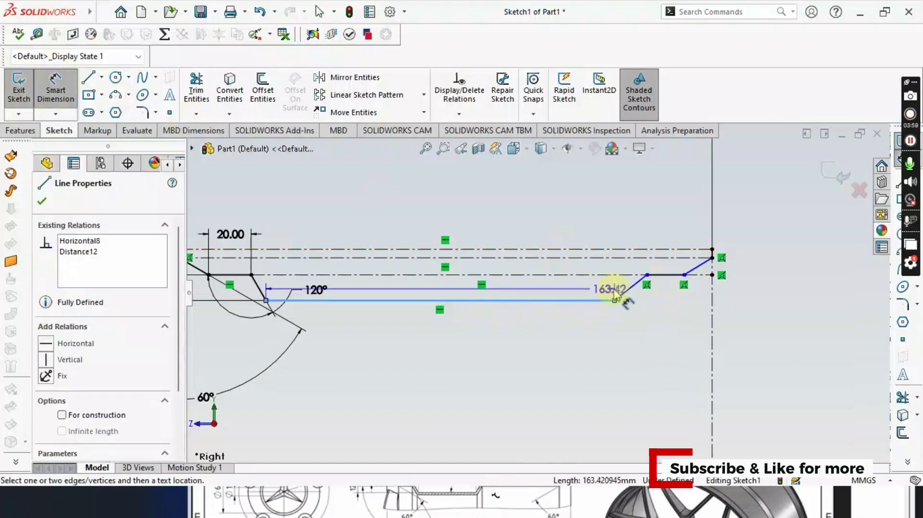
{"action": "left_click", "coordinate": [625, 293]}
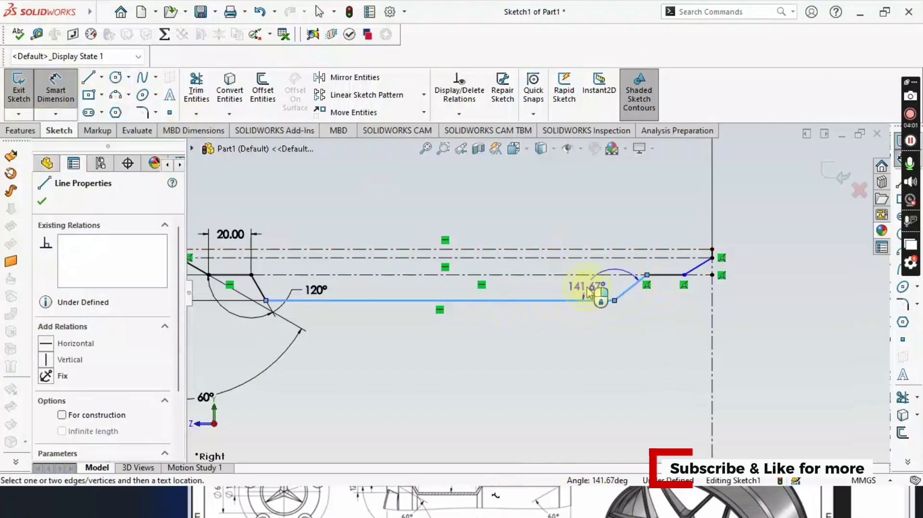
{"action": "left_click", "coordinate": [594, 297]}
{"action": "type", "text": "120"}
{"action": "key", "text": "Return"}
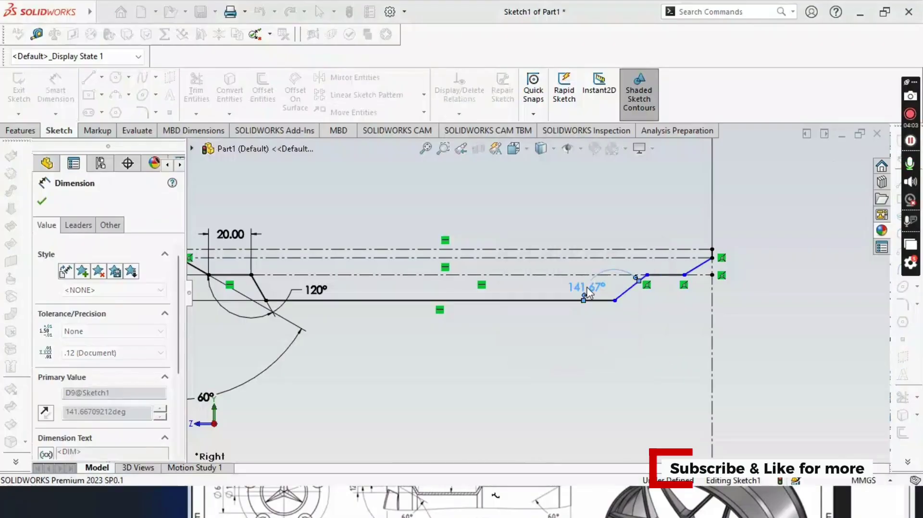
{"action": "key", "text": "Escape"}
Dimension the angle between the outermost right sloped line and the rectangle's right side to 60°.
{"action": "scroll", "coordinate": [718, 262], "scroll_direction": "down", "scroll_amount": 1}
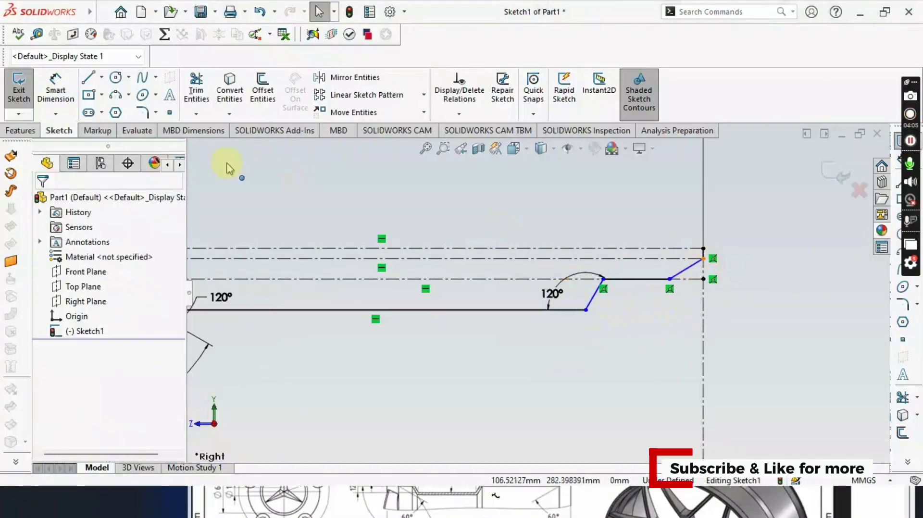
{"action": "left_click", "coordinate": [57, 81]}
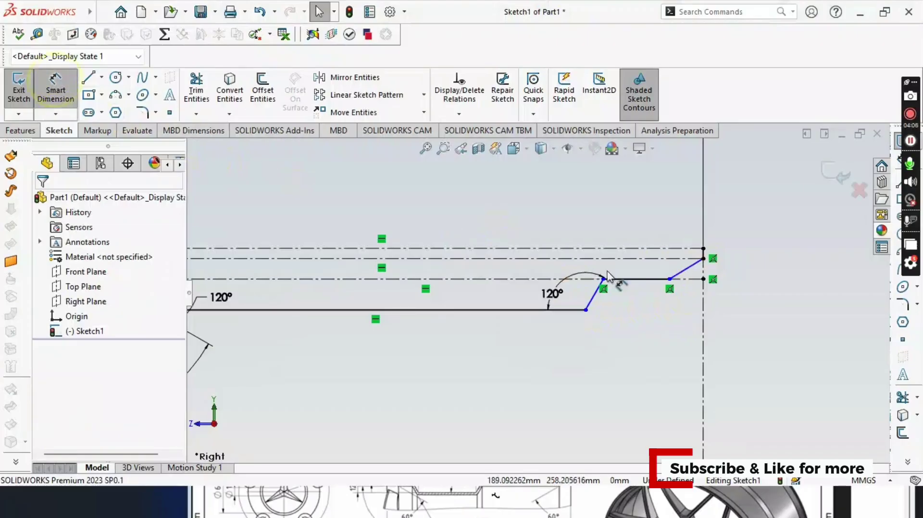
{"action": "left_click", "coordinate": [690, 265]}
{"action": "left_click", "coordinate": [704, 289]}
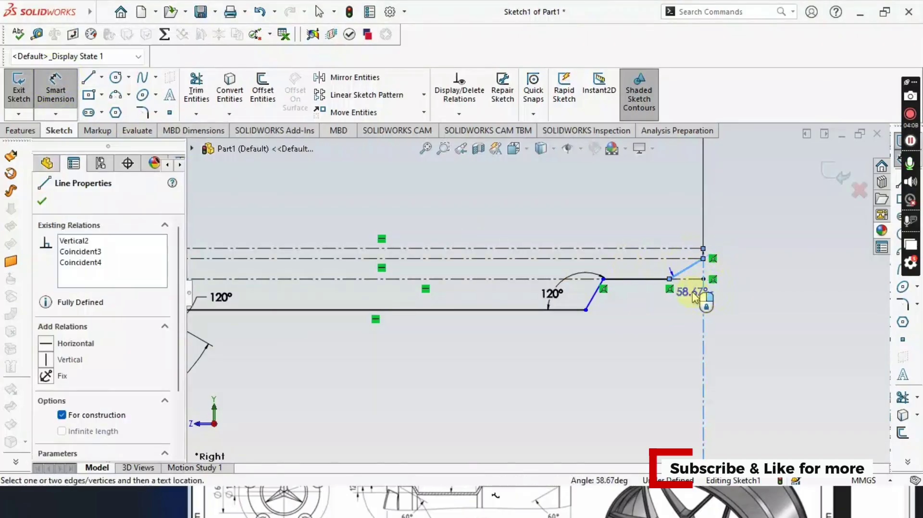
{"action": "left_click", "coordinate": [696, 294]}
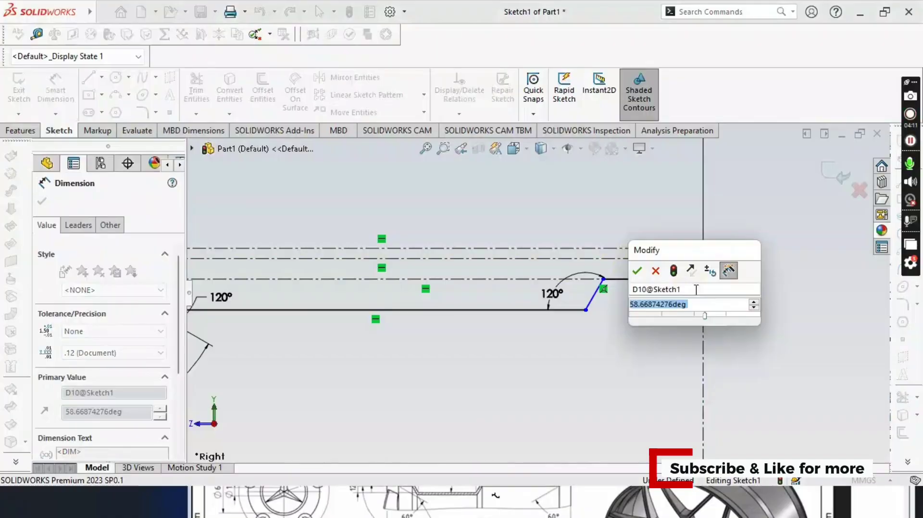
{"action": "type", "text": "60"}
{"action": "key", "text": "Return"}
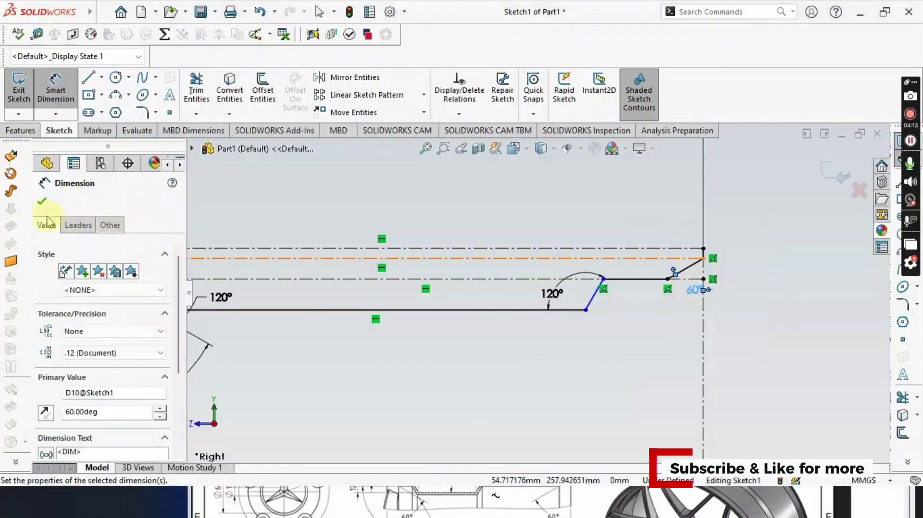
{"action": "left_click", "coordinate": [41, 204]}
Dimension the length of the lower horizontal profile line to 80 mm.
{"action": "key", "text": "z"}
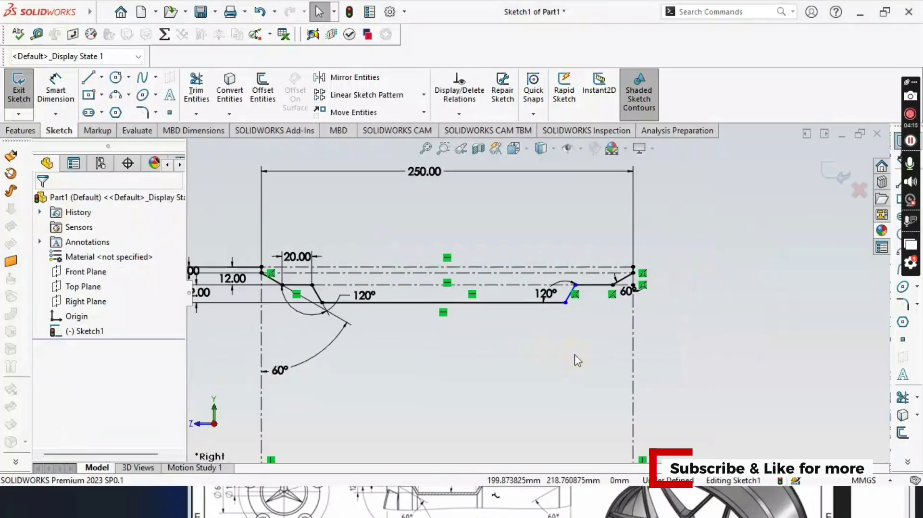
{"action": "middle_click_drag", "start_coordinate": [583, 364], "coordinate": [623, 371], "text": "ctrl"}
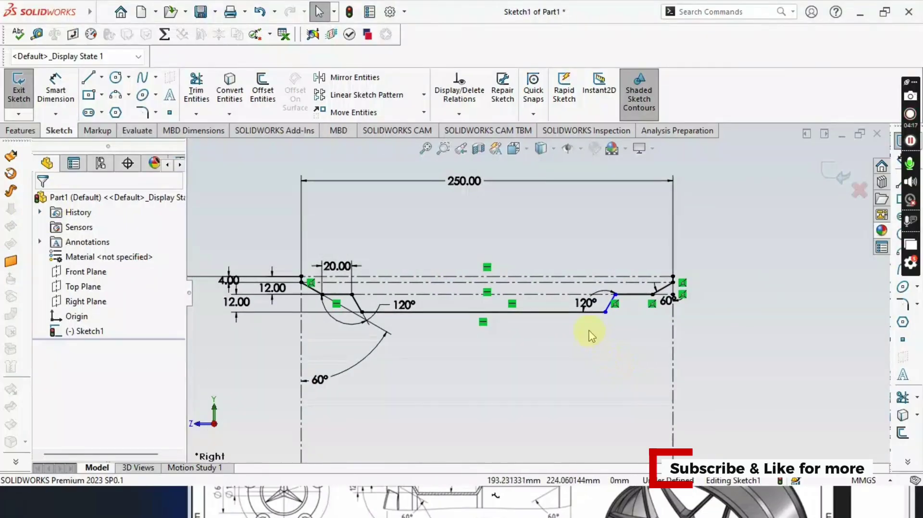
{"action": "left_click", "coordinate": [56, 89]}
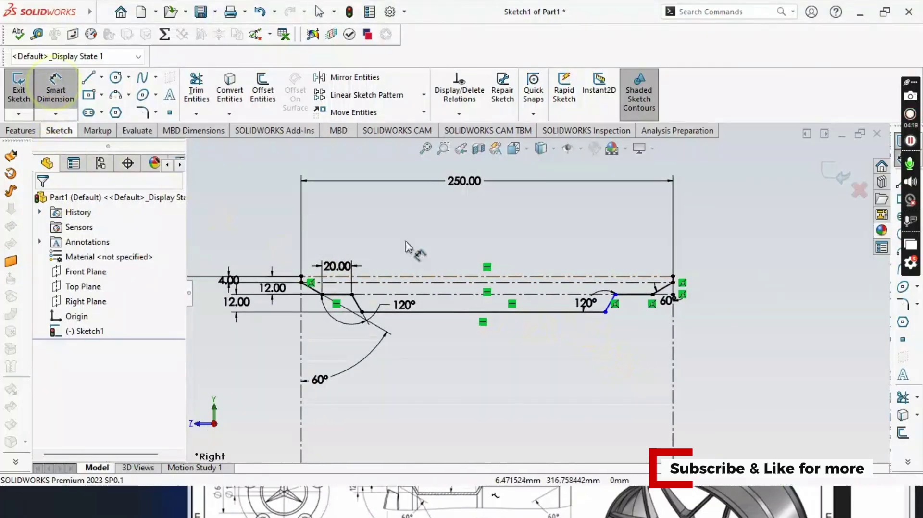
{"action": "left_click", "coordinate": [444, 312]}
{"action": "left_click", "coordinate": [482, 223]}
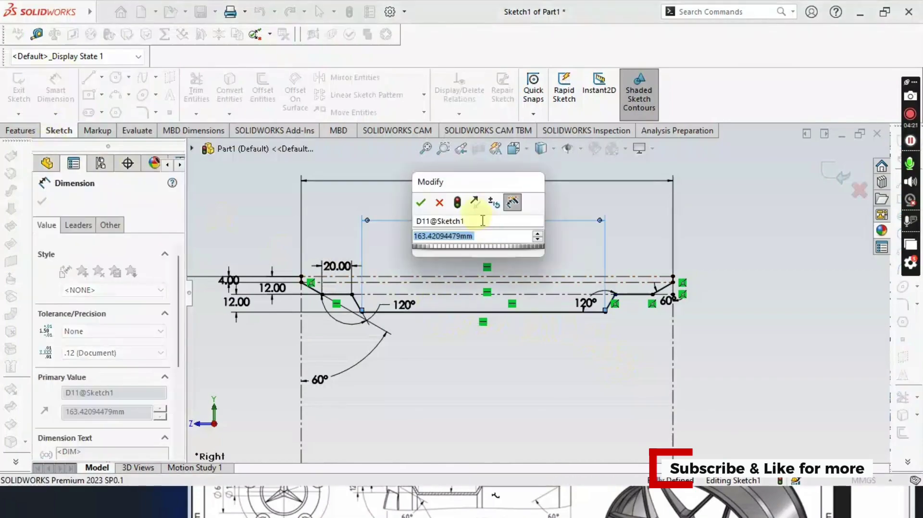
{"action": "type", "text": "80"}
{"action": "key", "text": "Return"}
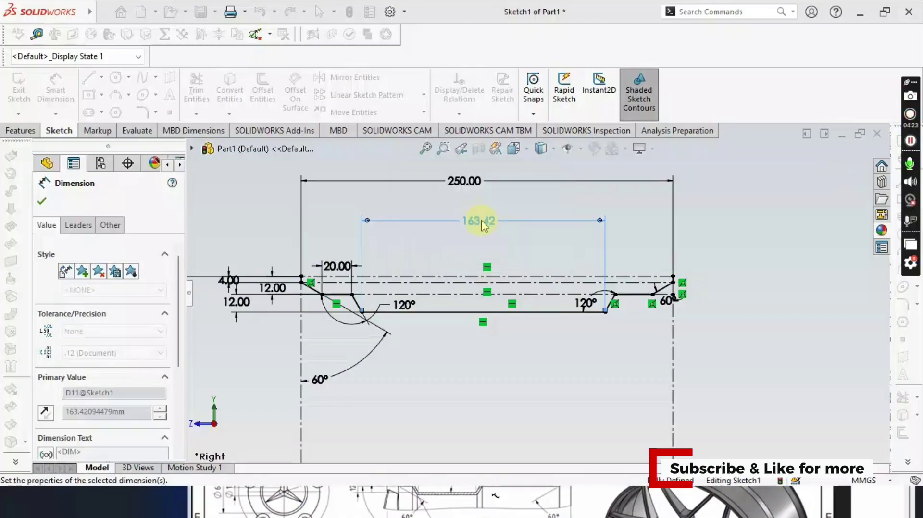
{"action": "left_click", "coordinate": [42, 202]}
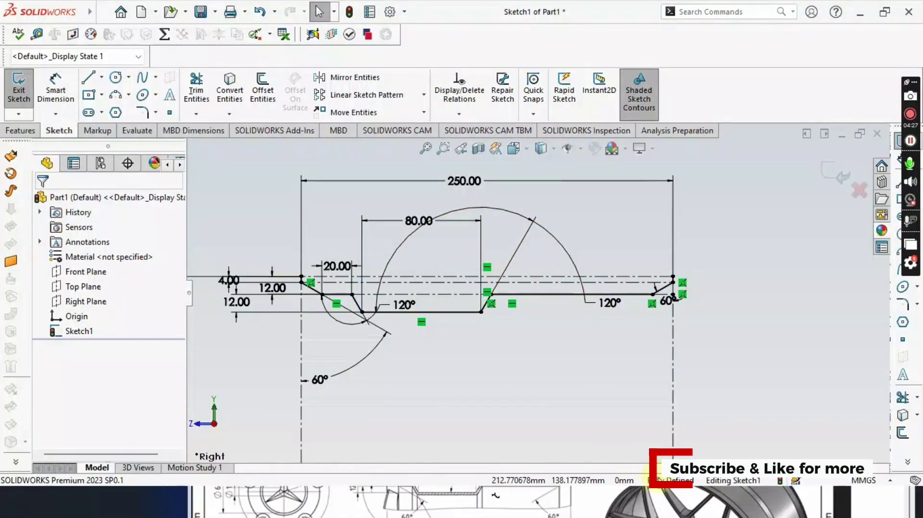
Revolve the open profile 360° about the rectangle's bottom construction line as a one-direction thin feature 10 mm thick.
{"action": "left_click", "coordinate": [19, 130]}
{"action": "scroll", "coordinate": [537, 321], "scroll_direction": "up", "scroll_amount": 2}
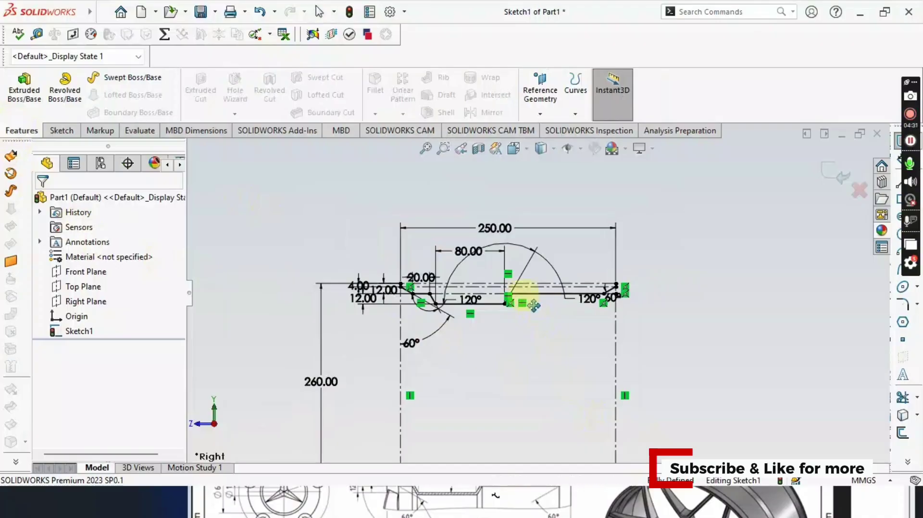
{"action": "mouse_move", "coordinate": [537, 313]}
{"action": "middle_mouse_down", "text": "ctrl"}
{"action": "mouse_move", "coordinate": [539, 265]}
{"action": "mouse_move", "coordinate": [557, 251]}
{"action": "middle_mouse_up", "text": "ctrl"}
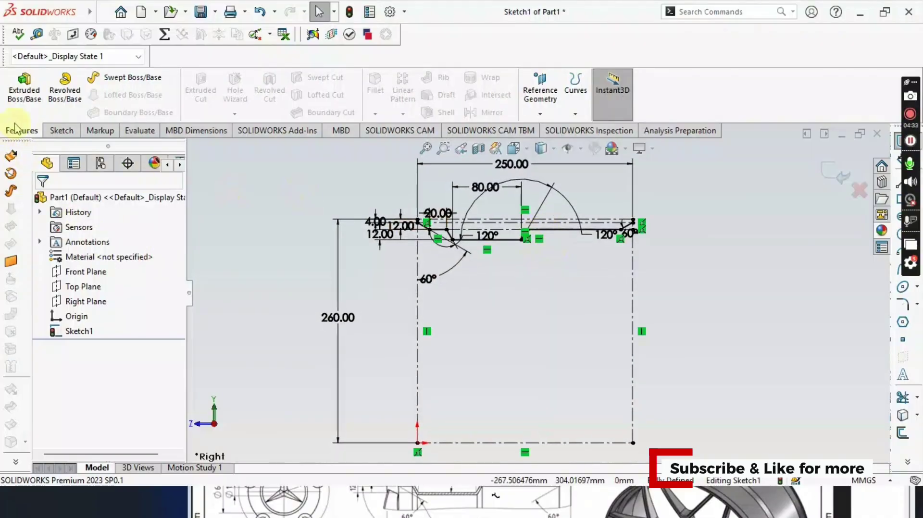
{"action": "left_click", "coordinate": [64, 89]}
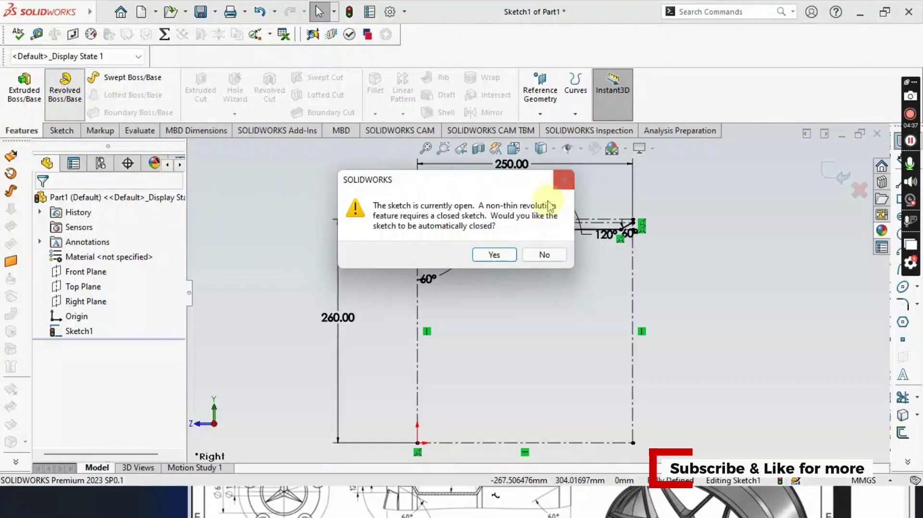
{"action": "left_click", "coordinate": [564, 180]}
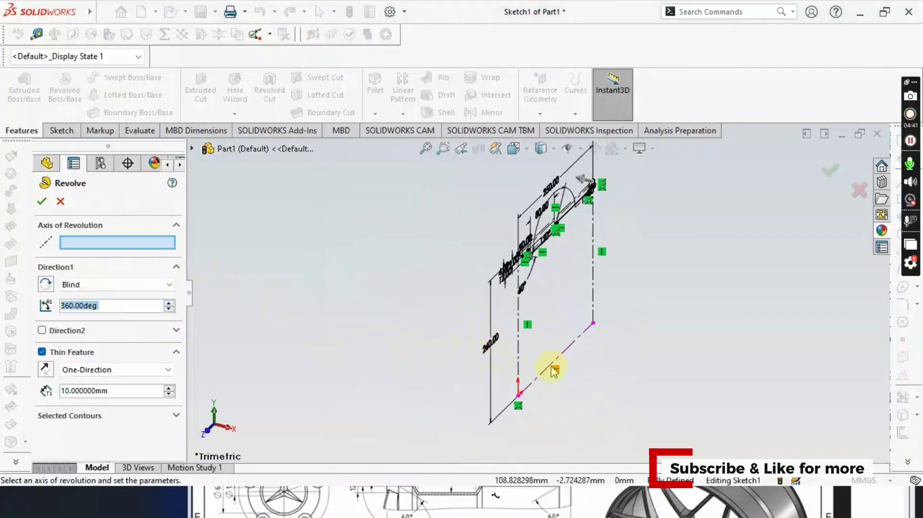
{"action": "left_click", "coordinate": [547, 375]}
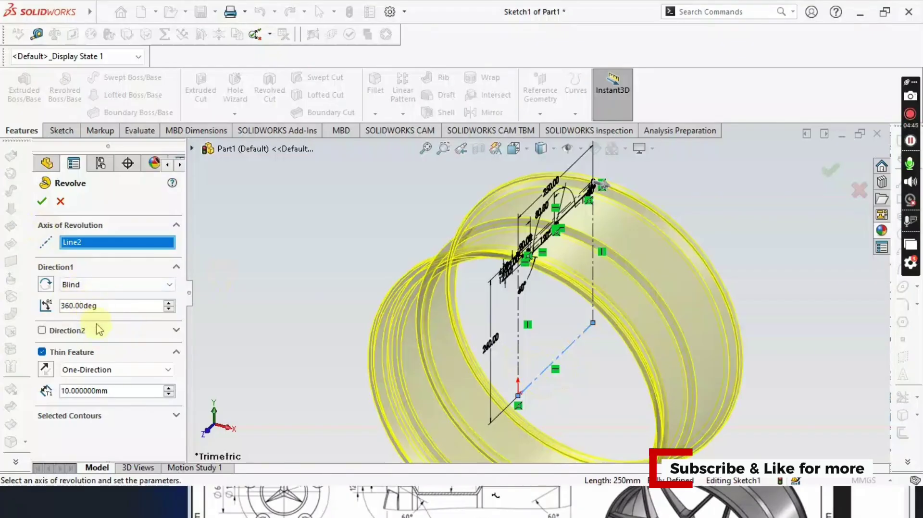
{"action": "left_click", "coordinate": [43, 204]}
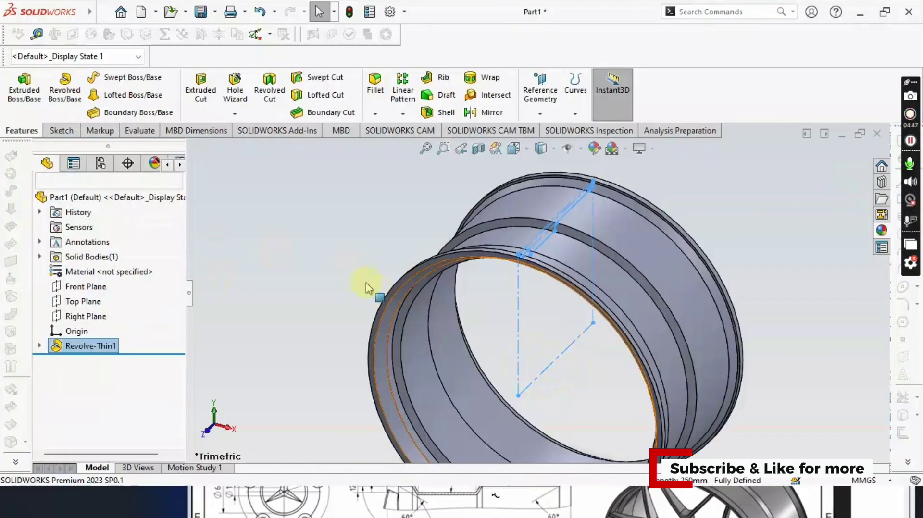
Apply the chromium plate appearance from the Chrome metals to the whole revolved thin feature of the rim.
{"action": "middle_click_drag", "start_coordinate": [408, 315], "coordinate": [416, 274]}
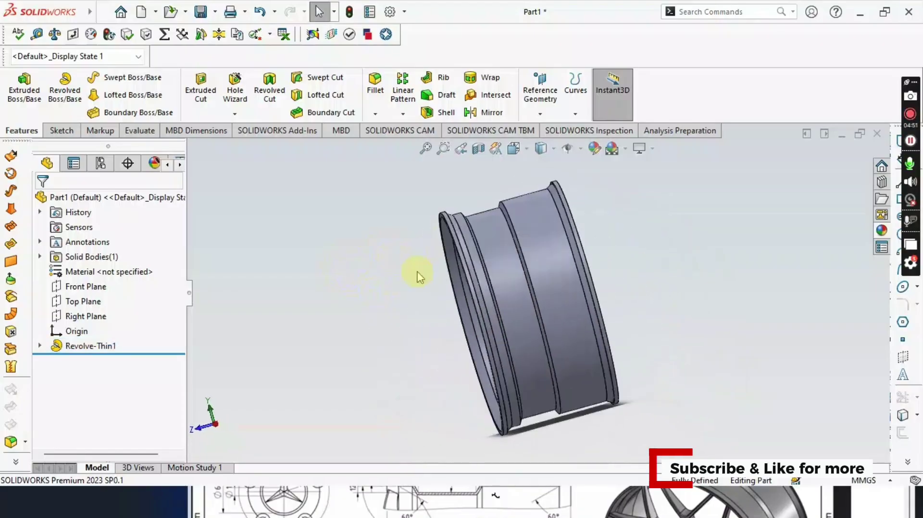
{"action": "middle_click_drag", "start_coordinate": [686, 308], "coordinate": [710, 325]}
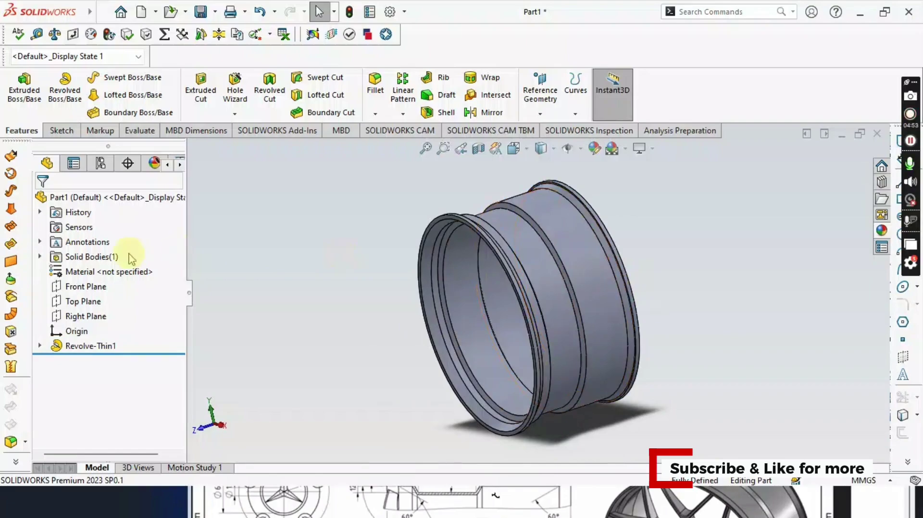
{"action": "left_click", "coordinate": [111, 347]}
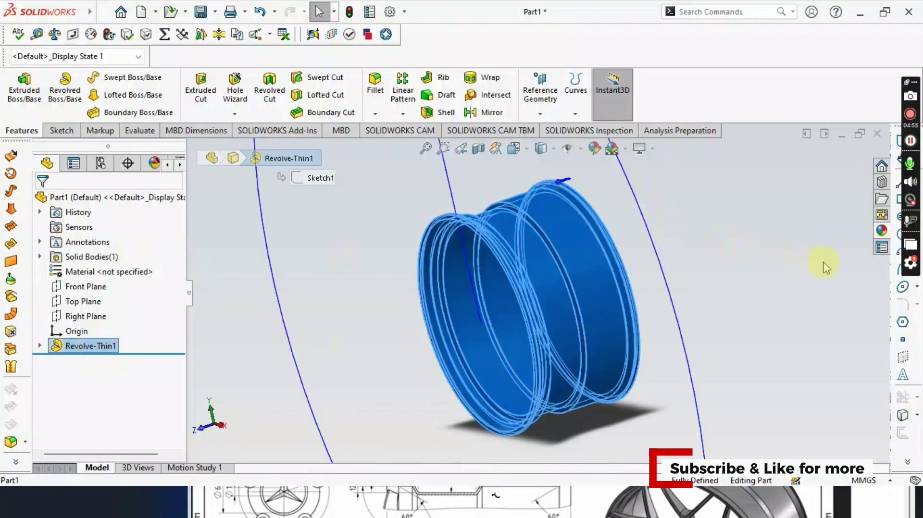
{"action": "left_click", "coordinate": [881, 232]}
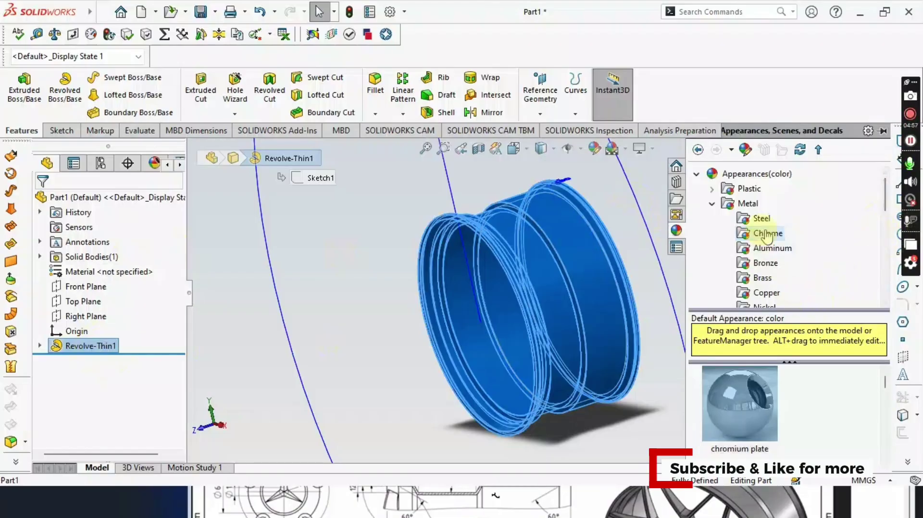
{"action": "mouse_move", "coordinate": [748, 405]}
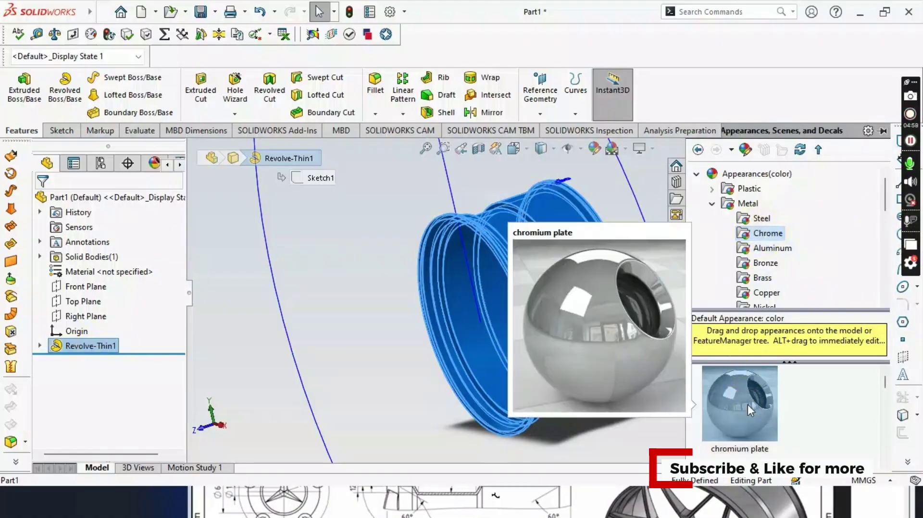
{"action": "left_click_drag", "start_coordinate": [748, 404], "coordinate": [587, 294]}
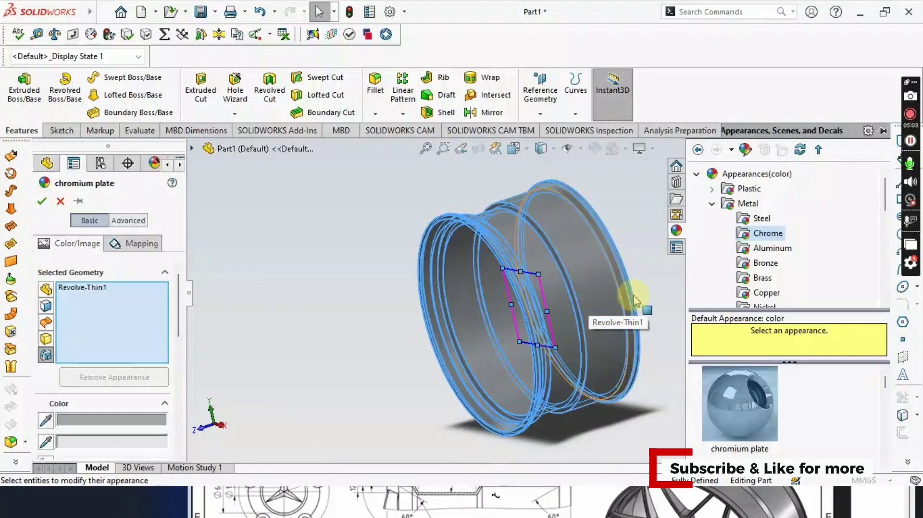
Tint the rim's chromium plate appearance by raising its red colour component to 196, and accept the appearance.
{"action": "middle_click_drag", "start_coordinate": [659, 293], "coordinate": [627, 307]}
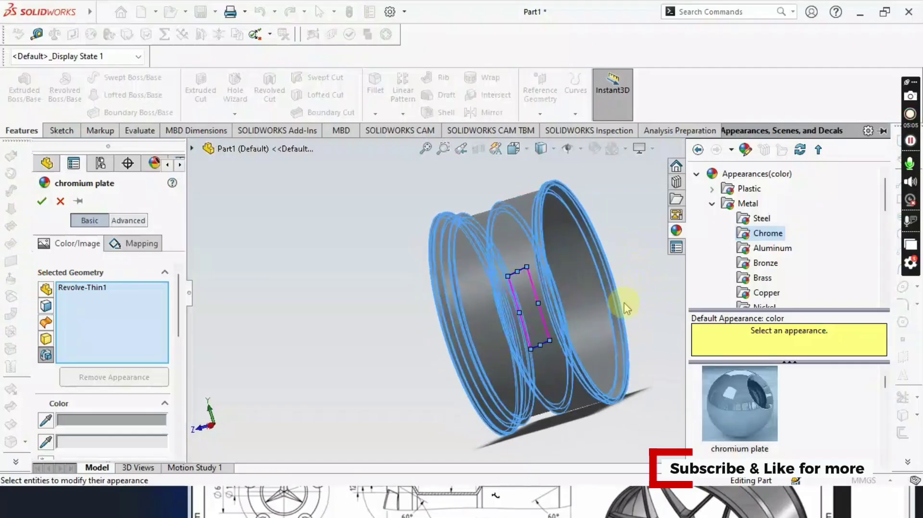
{"action": "scroll", "coordinate": [181, 293], "scroll_direction": "down", "scroll_amount": 3}
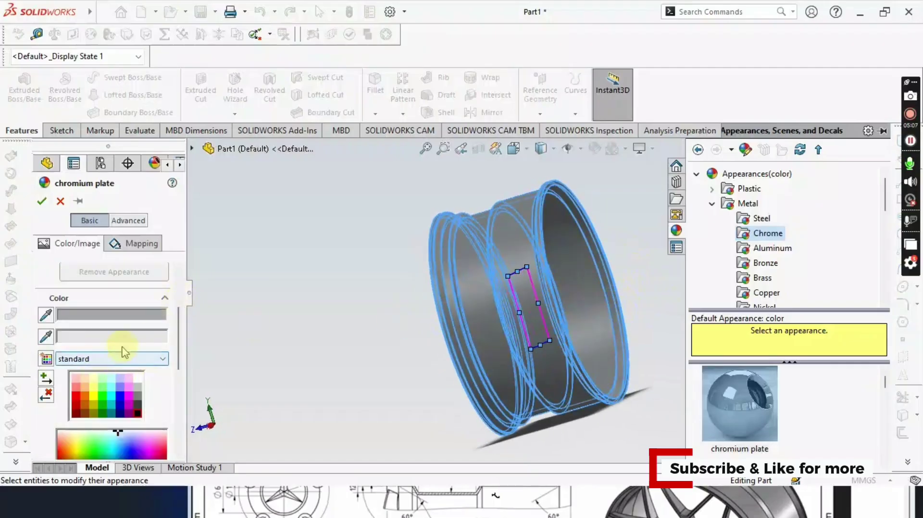
{"action": "scroll", "coordinate": [123, 352], "scroll_direction": "down", "scroll_amount": 2}
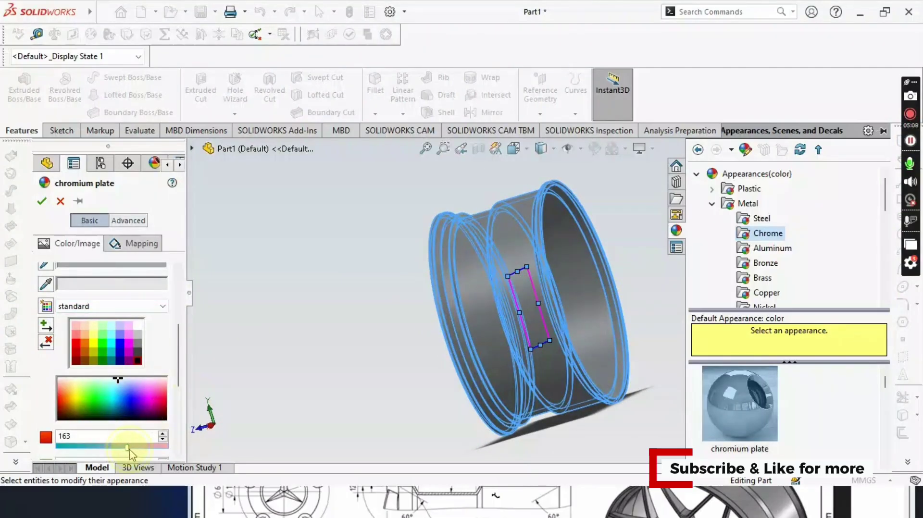
{"action": "left_click_drag", "start_coordinate": [128, 449], "coordinate": [141, 451]}
{"action": "left_click", "coordinate": [67, 217]}
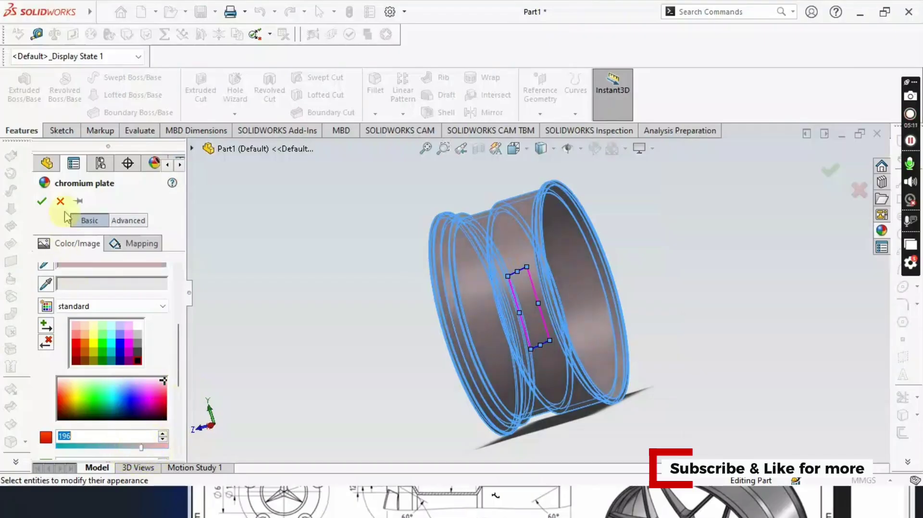
{"action": "left_click", "coordinate": [43, 202]}
Raise the document's image quality: shaded resolution to a deviation of 0.30842129 mm and wireframe resolution close to the high end.
{"action": "middle_click_drag", "start_coordinate": [362, 294], "coordinate": [552, 288]}
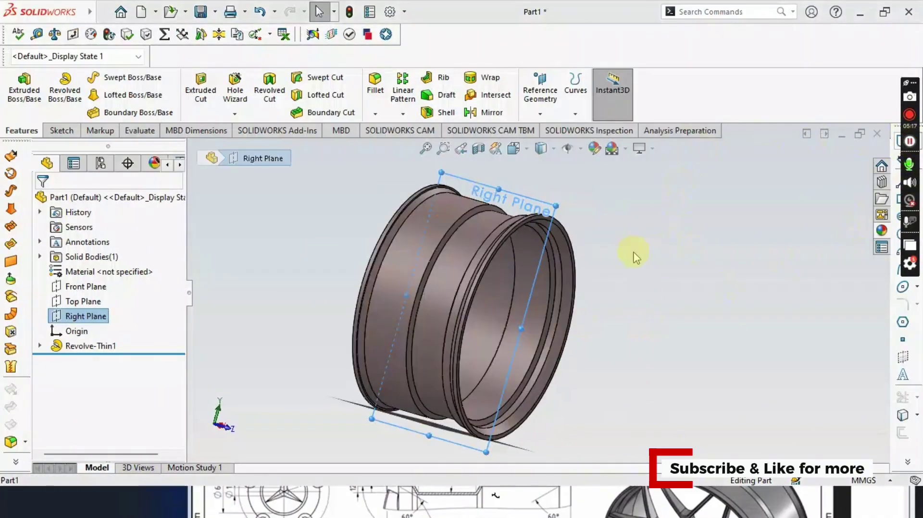
{"action": "middle_click_drag", "start_coordinate": [634, 257], "coordinate": [614, 252]}
{"action": "left_click", "coordinate": [404, 13]}
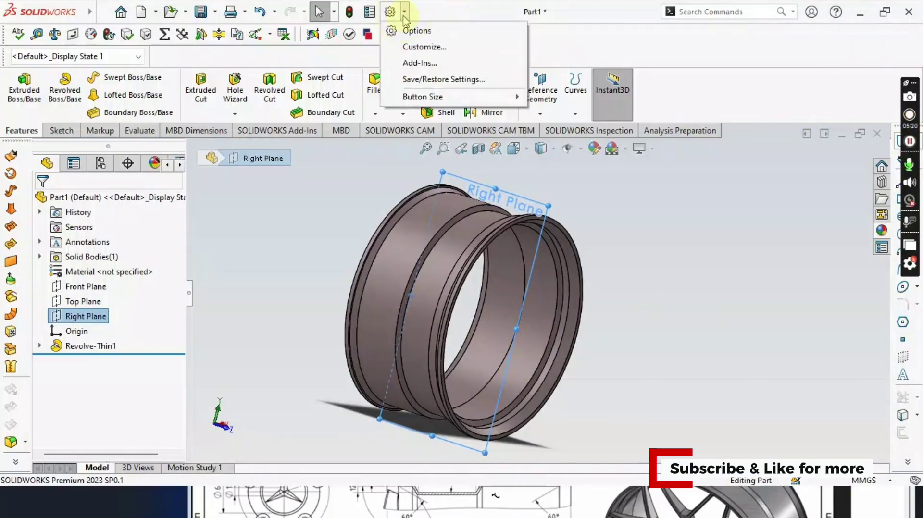
{"action": "left_click", "coordinate": [402, 30]}
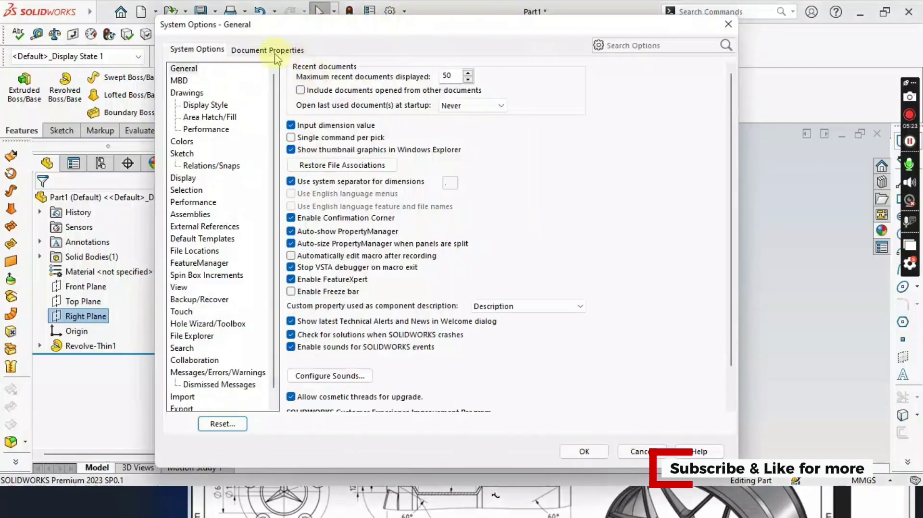
{"action": "left_click", "coordinate": [270, 50]}
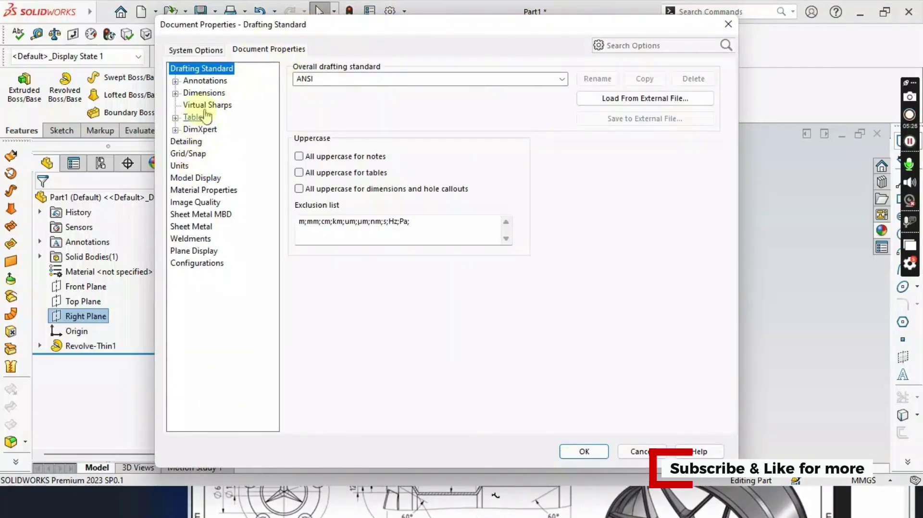
{"action": "left_click", "coordinate": [194, 203]}
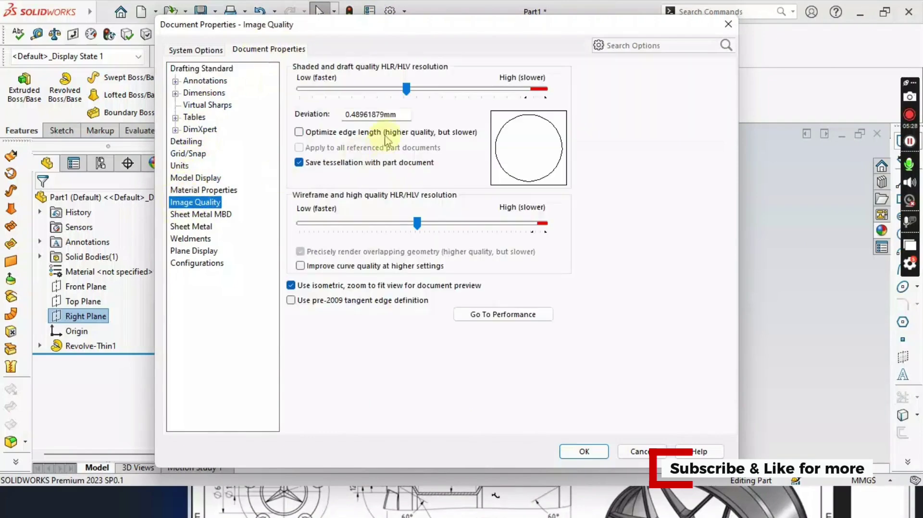
{"action": "left_click_drag", "start_coordinate": [406, 88], "coordinate": [470, 101]}
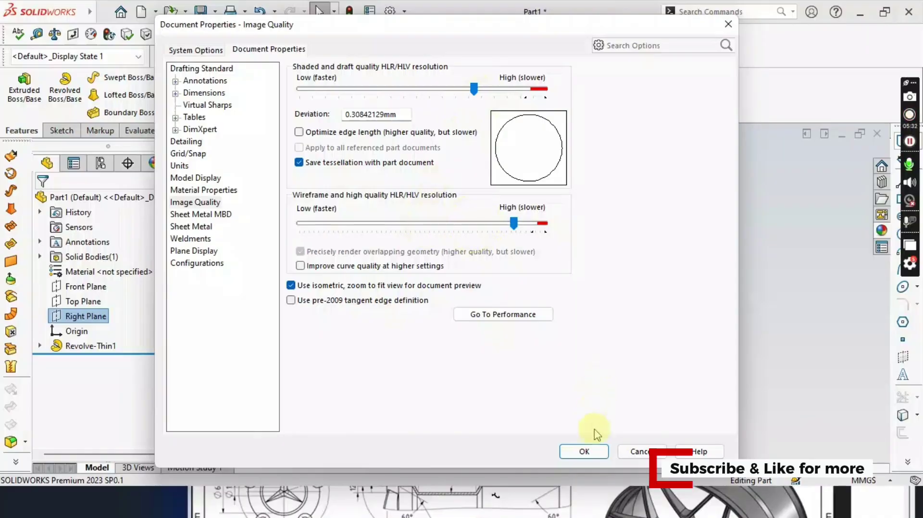
{"action": "left_click", "coordinate": [585, 452]}
Start a new sketch on the Right Plane of the rim part.
{"action": "middle_click_drag", "start_coordinate": [603, 337], "coordinate": [626, 324]}
{"action": "middle_click_drag", "start_coordinate": [617, 263], "coordinate": [688, 311]}
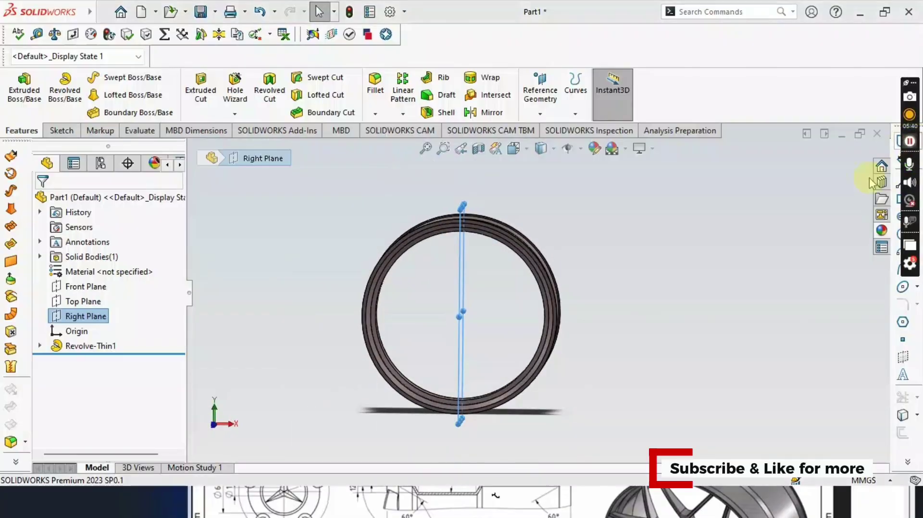
{"action": "middle_click_drag", "start_coordinate": [812, 236], "coordinate": [445, 217]}
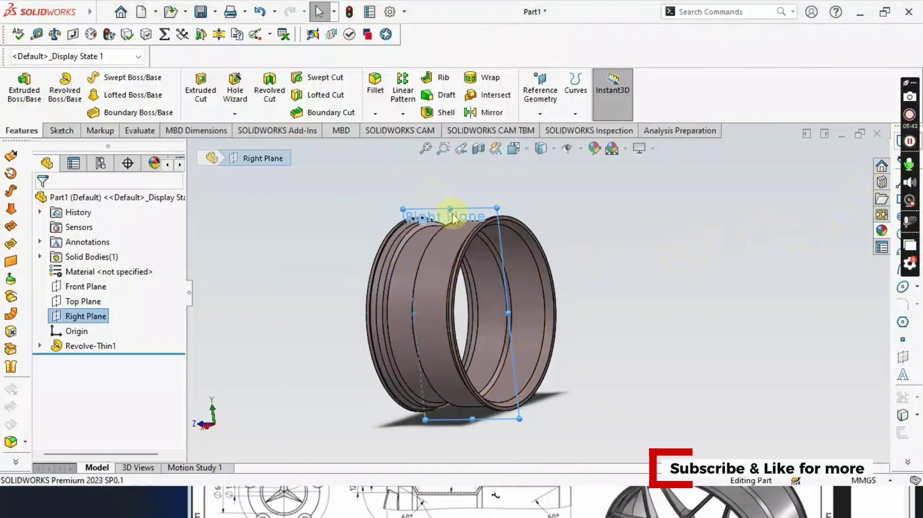
{"action": "left_click", "coordinate": [94, 317]}
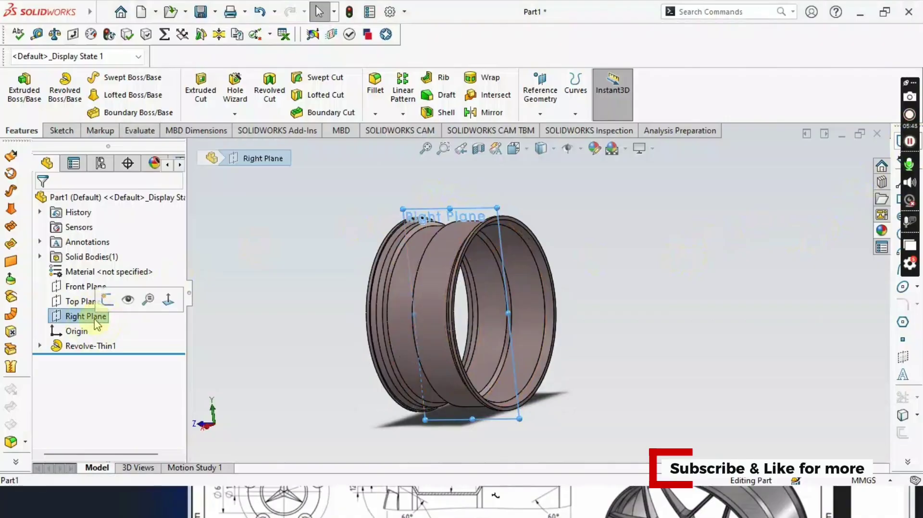
{"action": "left_click", "coordinate": [107, 300]}
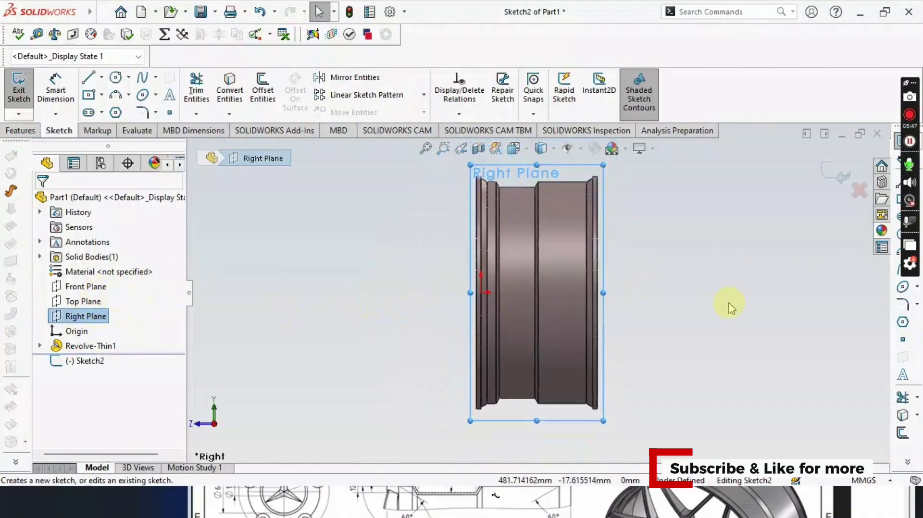
{"action": "left_click", "coordinate": [660, 244]}
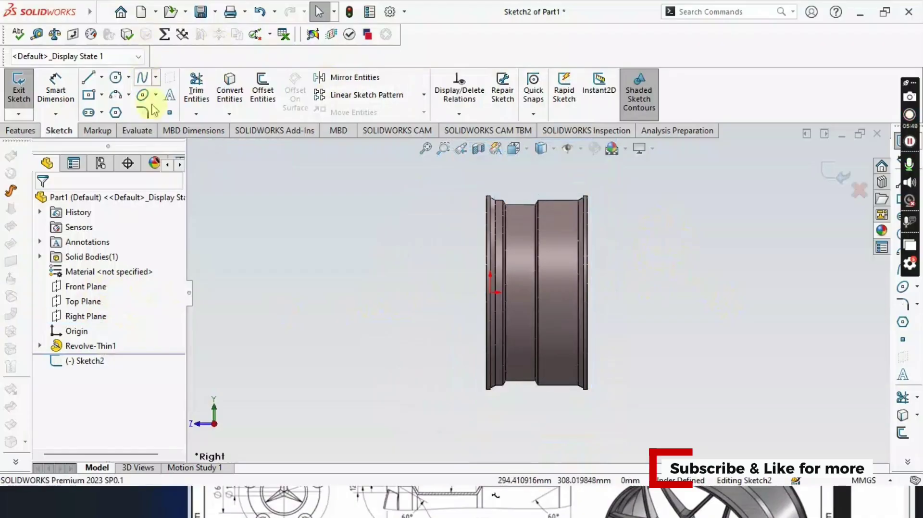
Sketch a vertical centerline about 124 mm long down the flange edge to the origin, and a horizontal centerline across to the rim's opposite edge.
{"action": "scroll", "coordinate": [541, 208], "scroll_direction": "down", "scroll_amount": 4}
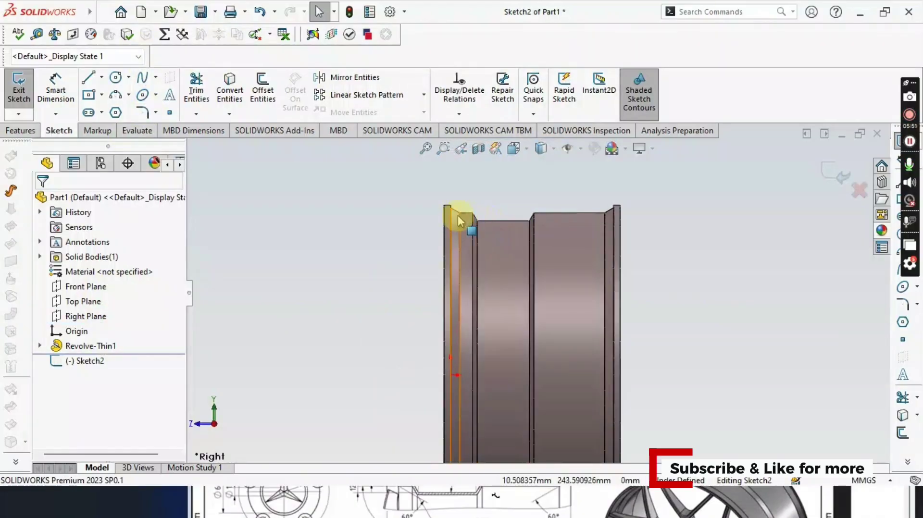
{"action": "scroll", "coordinate": [486, 240], "scroll_direction": "down", "scroll_amount": 2}
{"action": "scroll", "coordinate": [524, 283], "scroll_direction": "up", "scroll_amount": 3}
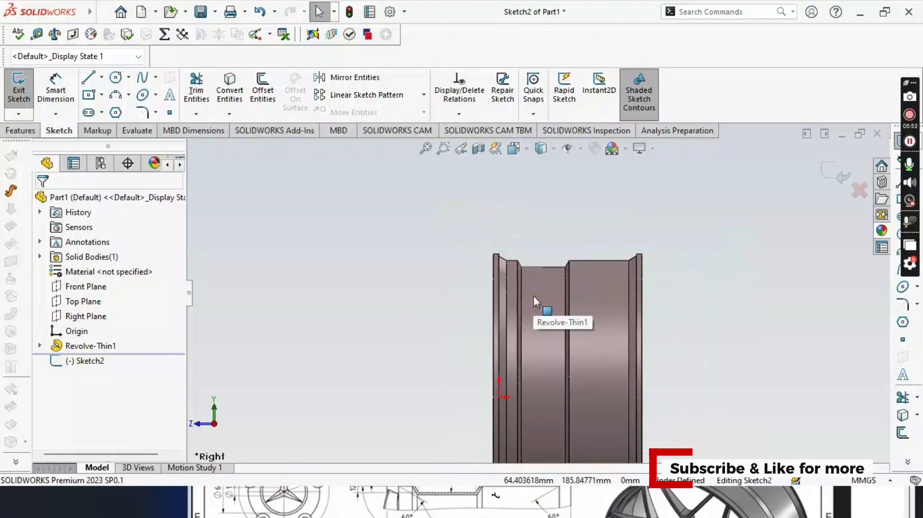
{"action": "middle_click_drag", "start_coordinate": [533, 295], "coordinate": [500, 239], "text": "ctrl"}
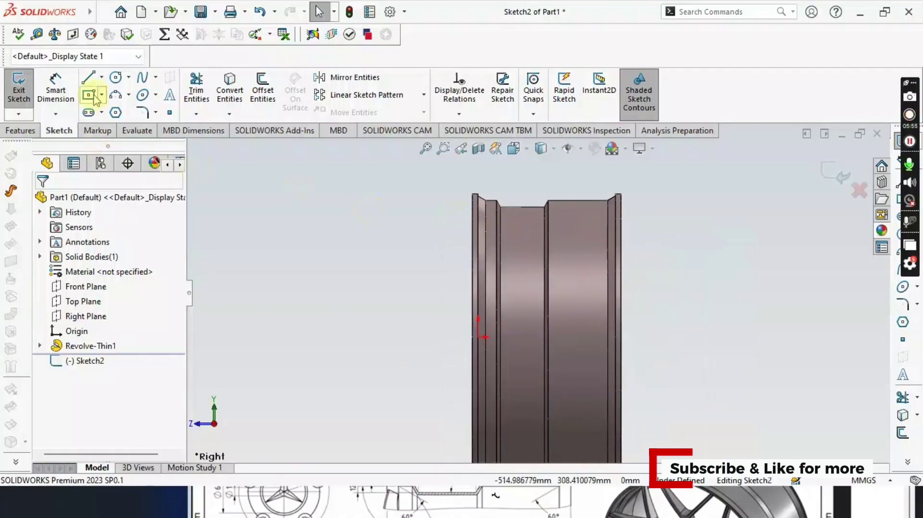
{"action": "left_click", "coordinate": [101, 77]}
{"action": "left_click", "coordinate": [116, 109]}
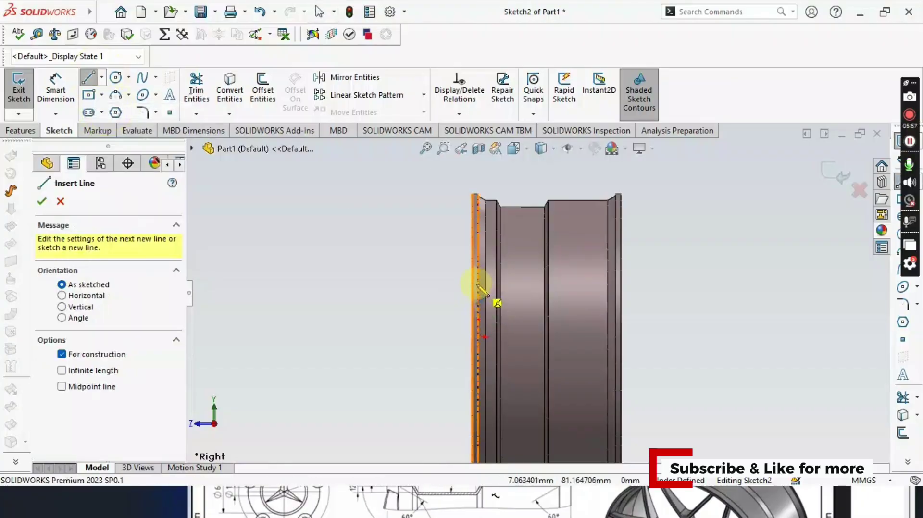
{"action": "scroll", "coordinate": [478, 288], "scroll_direction": "down", "scroll_amount": 4}
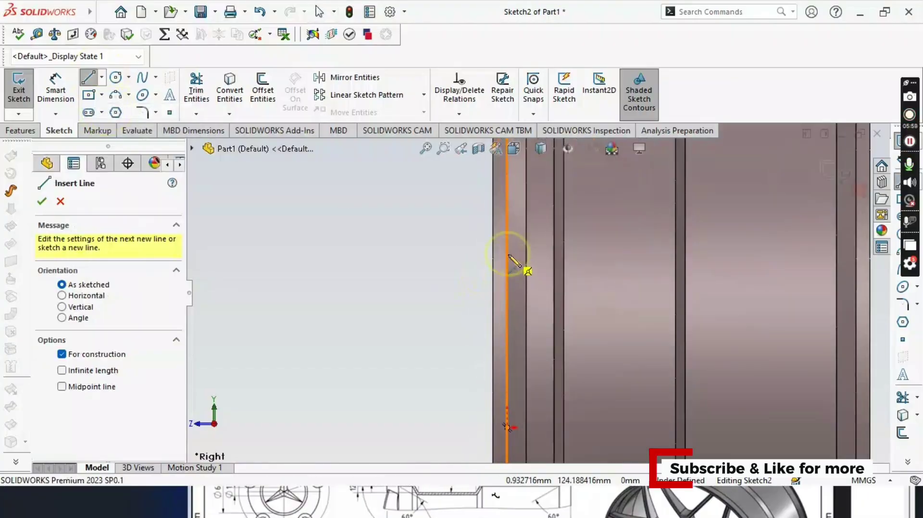
{"action": "left_click", "coordinate": [507, 254]}
{"action": "left_click", "coordinate": [507, 427]}
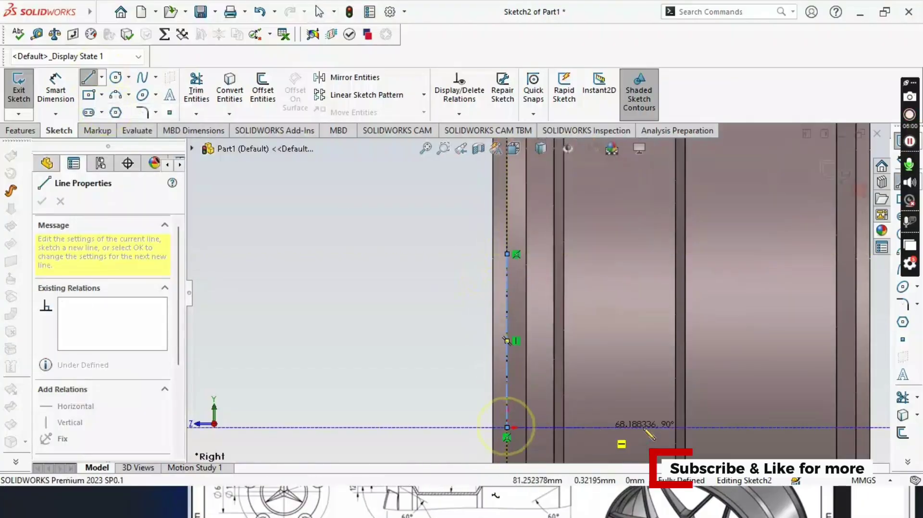
{"action": "left_click", "coordinate": [870, 427]}
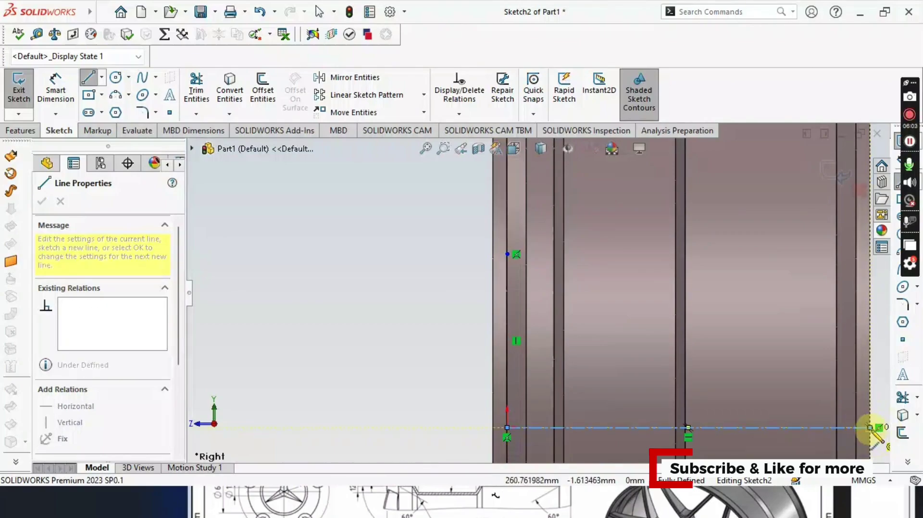
{"action": "key", "text": "Escape"}
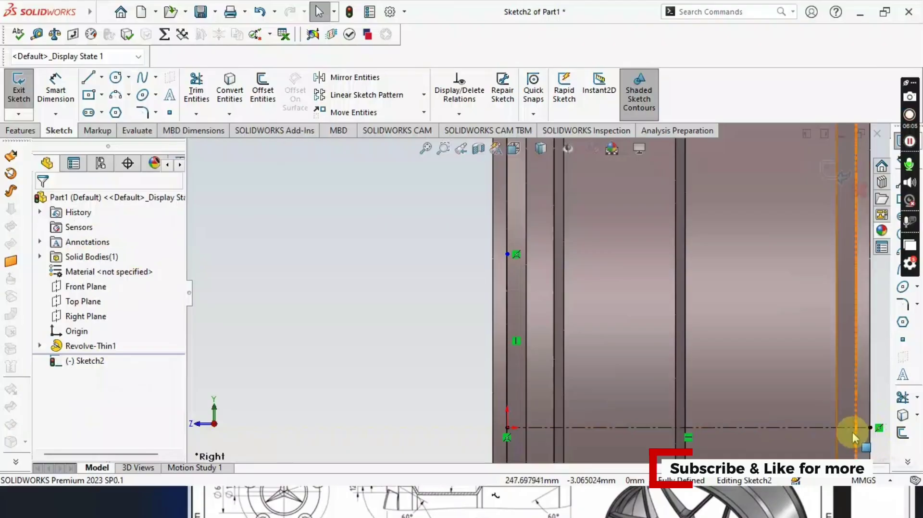
Convert the short sloped outer silhouette edge beside the origin-side flange into a sketch line.
{"action": "scroll", "coordinate": [818, 423], "scroll_direction": "down", "scroll_amount": 3}
{"action": "mouse_move", "coordinate": [820, 429]}
{"action": "middle_mouse_down", "text": "ctrl"}
{"action": "mouse_move", "coordinate": [670, 377]}
{"action": "mouse_move", "coordinate": [680, 382]}
{"action": "middle_mouse_up", "text": "ctrl"}
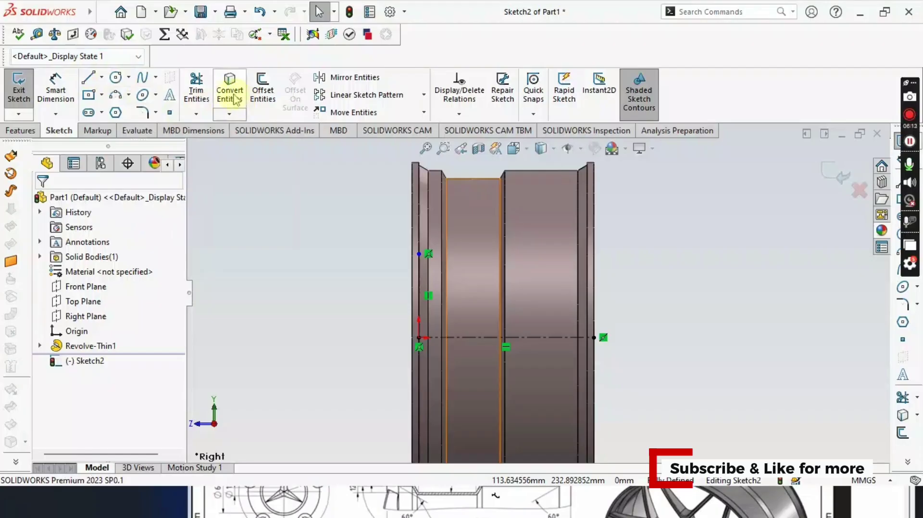
{"action": "scroll", "coordinate": [431, 167], "scroll_direction": "up", "scroll_amount": 3}
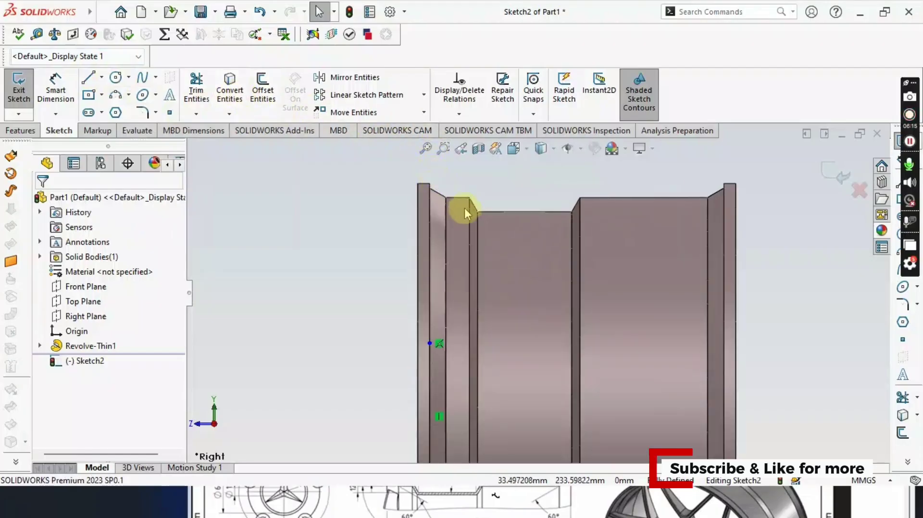
{"action": "scroll", "coordinate": [440, 195], "scroll_direction": "up", "scroll_amount": 2}
{"action": "left_click", "coordinate": [455, 221]}
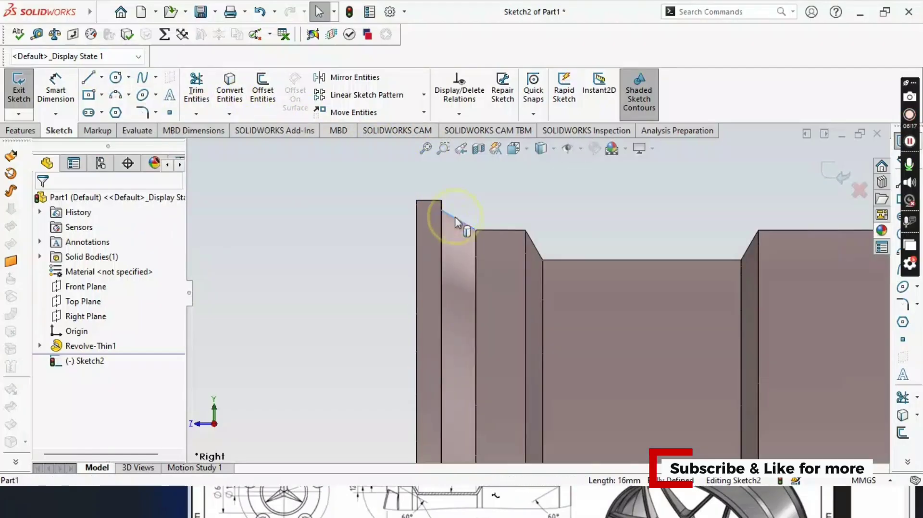
{"action": "left_click", "coordinate": [441, 214]}
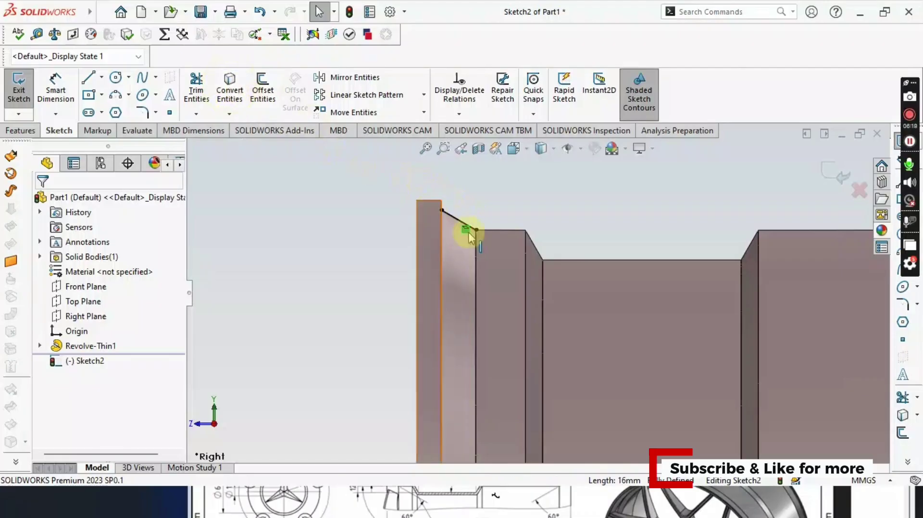
Try to offset the converted sloped line 10 mm inward, with the direction reversed.
{"action": "left_click", "coordinate": [258, 89]}
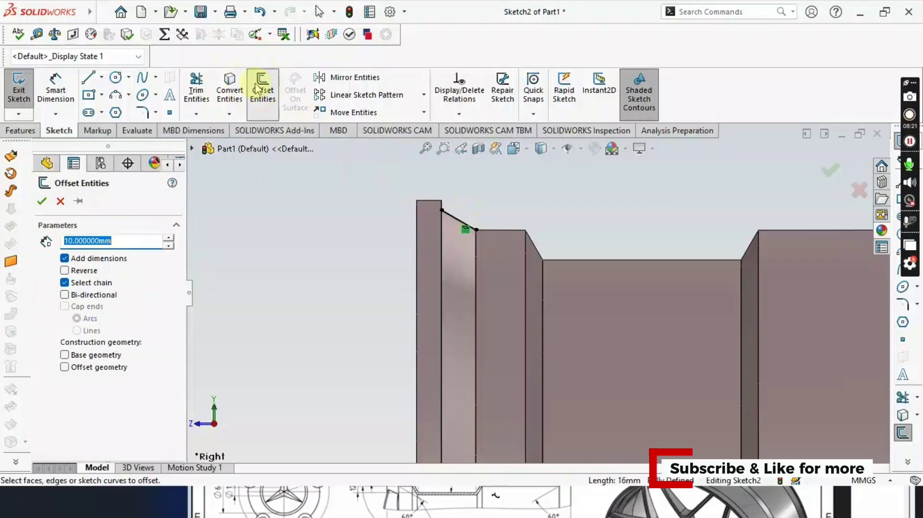
{"action": "left_click", "coordinate": [65, 270]}
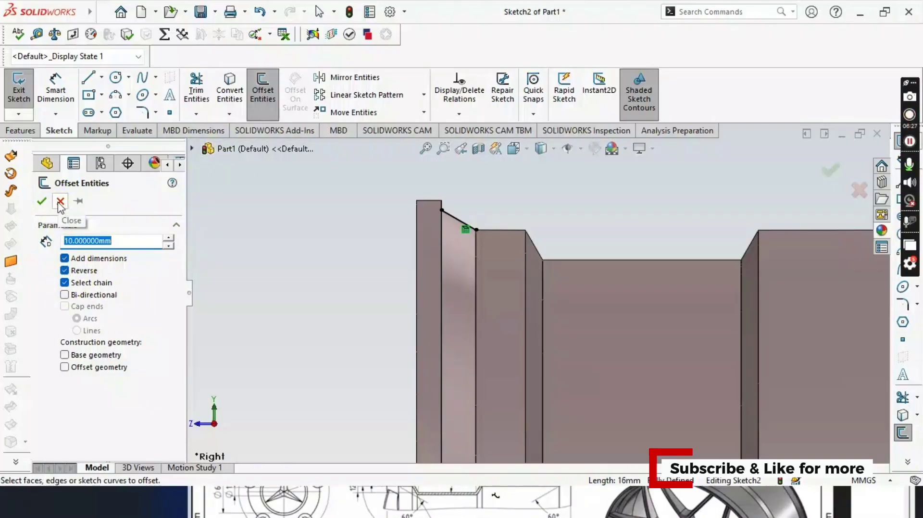
{"action": "left_click", "coordinate": [459, 220]}
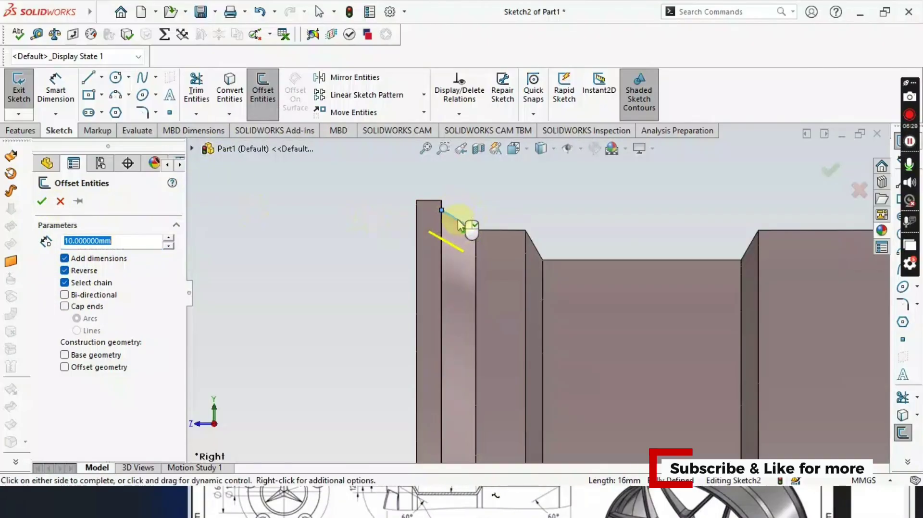
{"action": "left_click", "coordinate": [43, 202]}
Undo the 10 mm offset of the sloped line.
{"action": "key", "text": "z"}
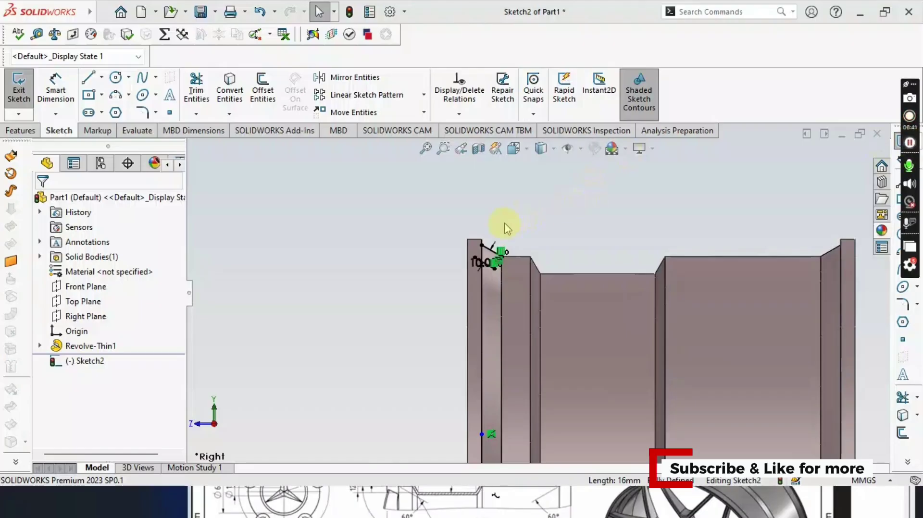
{"action": "scroll", "coordinate": [506, 226], "scroll_direction": "down", "scroll_amount": 2}
{"action": "scroll", "coordinate": [509, 233], "scroll_direction": "up", "scroll_amount": 1}
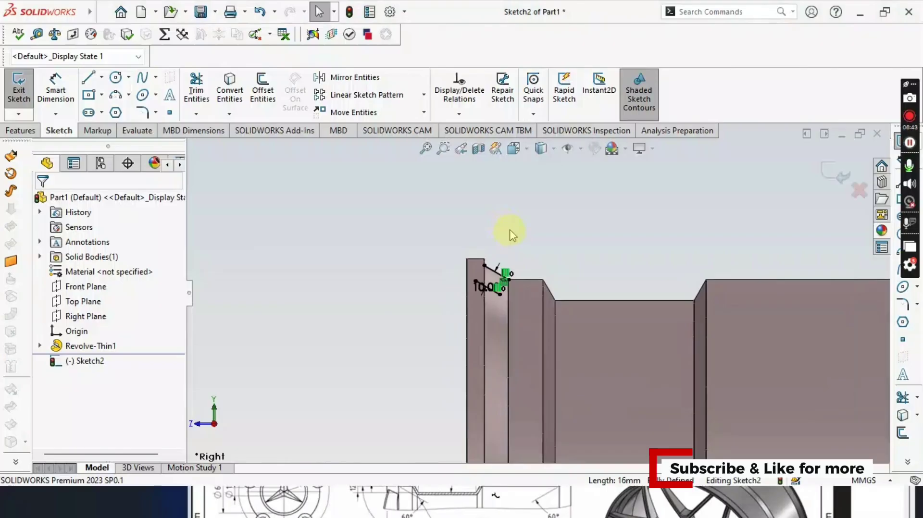
{"action": "middle_click_drag", "start_coordinate": [508, 230], "coordinate": [486, 198], "text": "ctrl"}
{"action": "key", "text": "Escape"}
{"action": "left_click", "coordinate": [480, 242]}
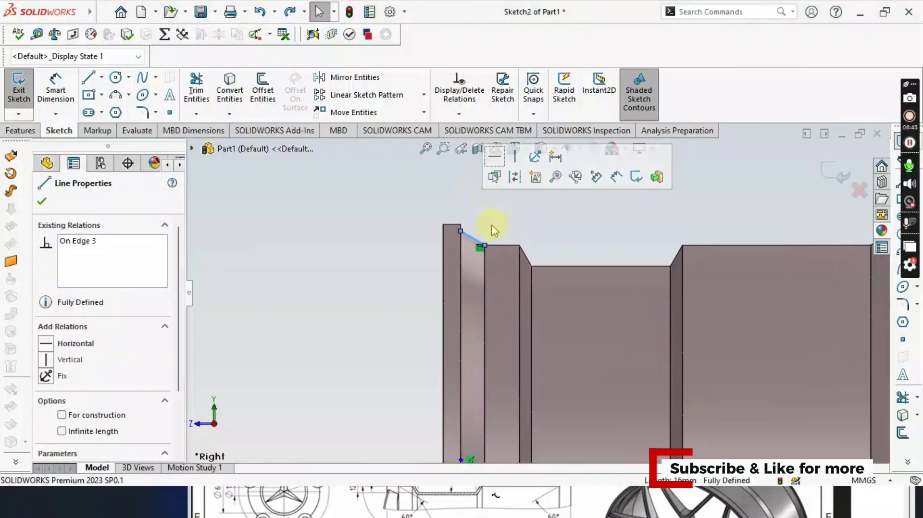
{"action": "key", "text": "Escape"}
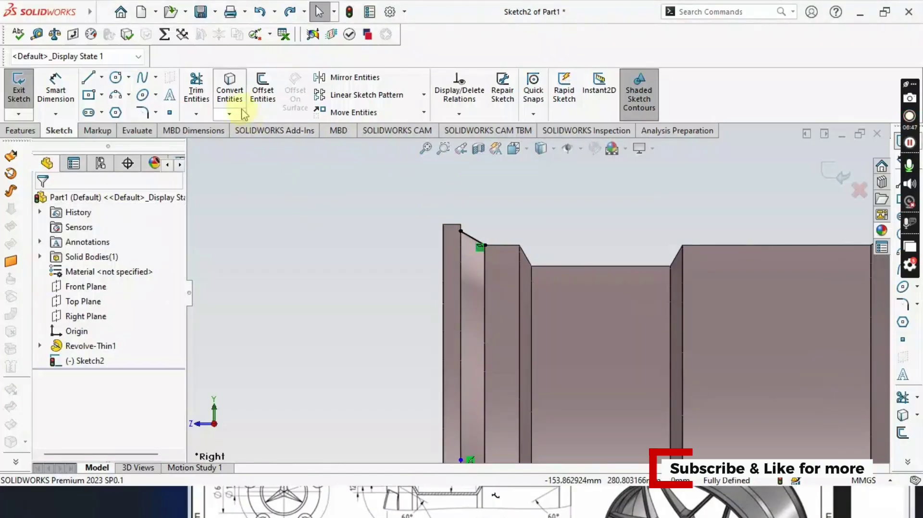
Offset the converted sloped line 3 mm toward the inside of the rim.
{"action": "left_click", "coordinate": [263, 102]}
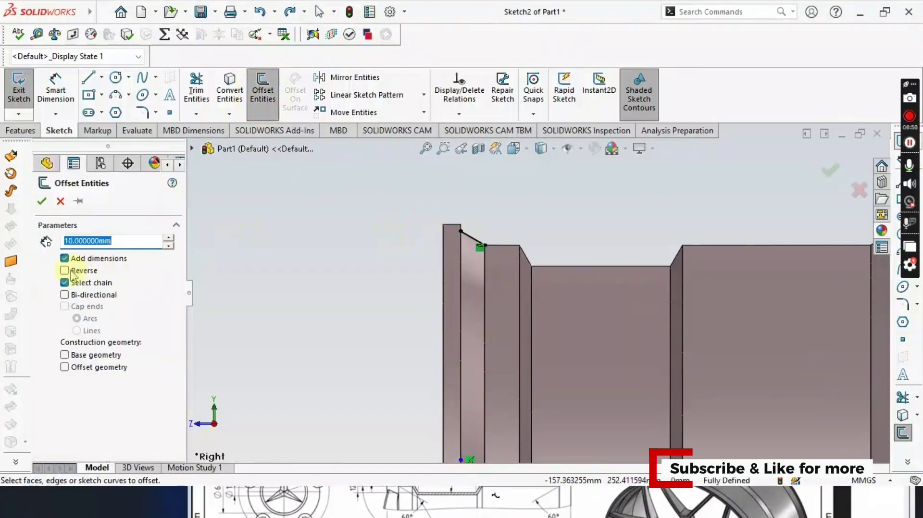
{"action": "type", "text": "3"}
{"action": "key", "text": "Return"}
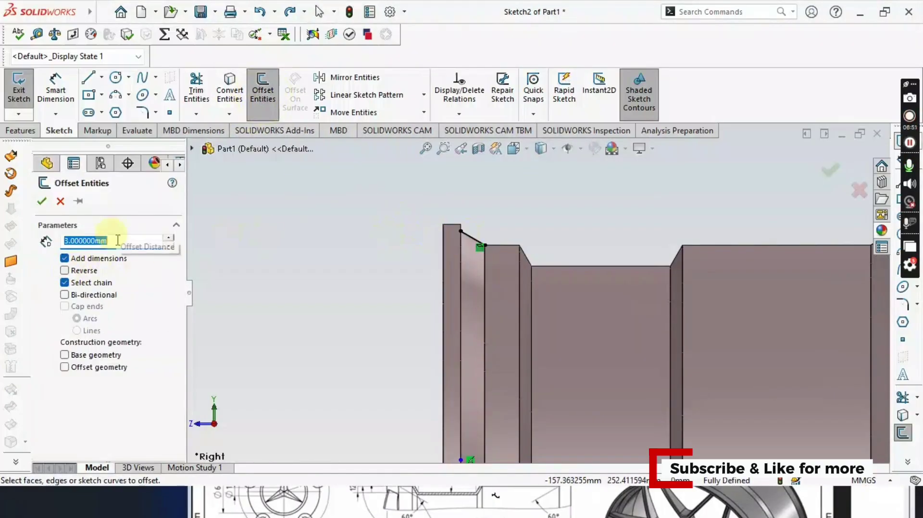
{"action": "left_click", "coordinate": [476, 242]}
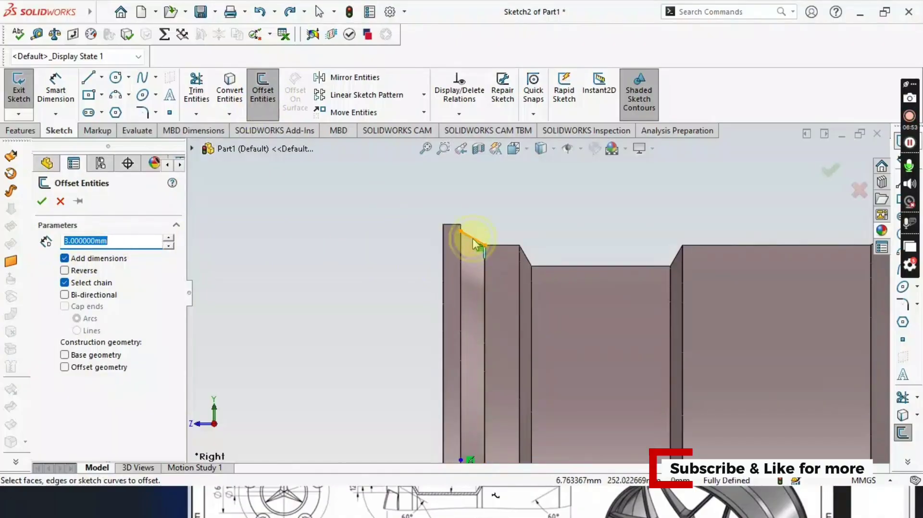
{"action": "left_click", "coordinate": [65, 271]}
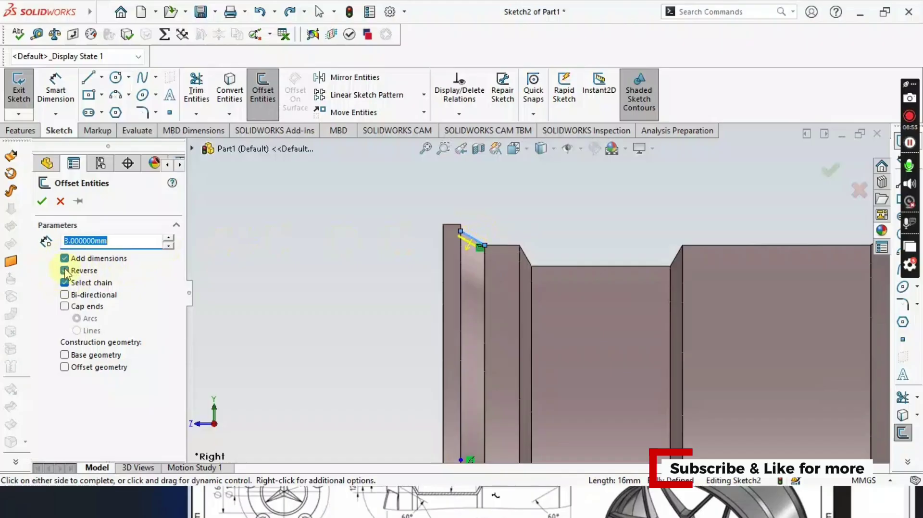
{"action": "left_click", "coordinate": [42, 201]}
{"action": "scroll", "coordinate": [464, 243], "scroll_direction": "down", "scroll_amount": 2}
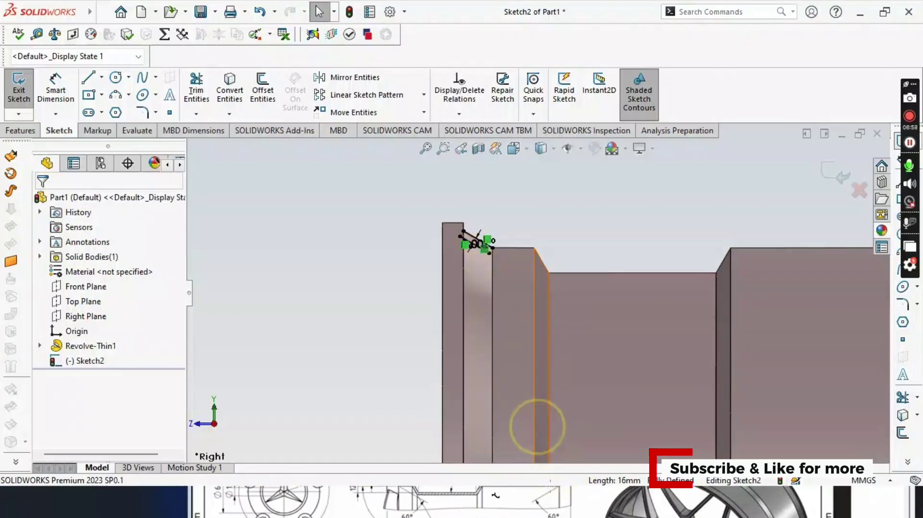
Switch to the reference drawing in Paint and check the Detail B rim section, then return to SOLIDWORKS.
{"action": "left_click", "coordinate": [550, 510]}
{"action": "left_click_drag", "start_coordinate": [599, 335], "coordinate": [527, 130]}
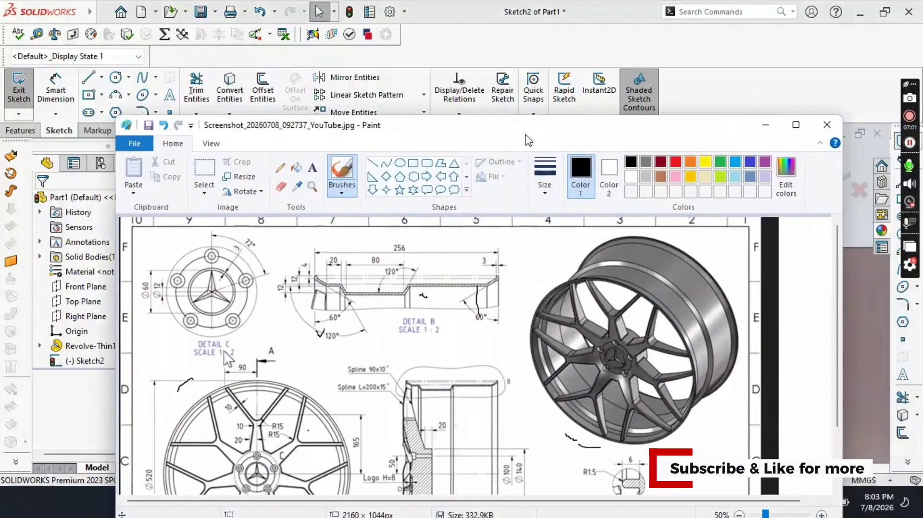
{"action": "scroll", "coordinate": [491, 252], "scroll_direction": "down", "scroll_amount": 2}
{"action": "scroll", "coordinate": [510, 244], "scroll_direction": "up", "scroll_amount": 2}
{"action": "scroll", "coordinate": [505, 245], "scroll_direction": "up", "scroll_amount": 1}
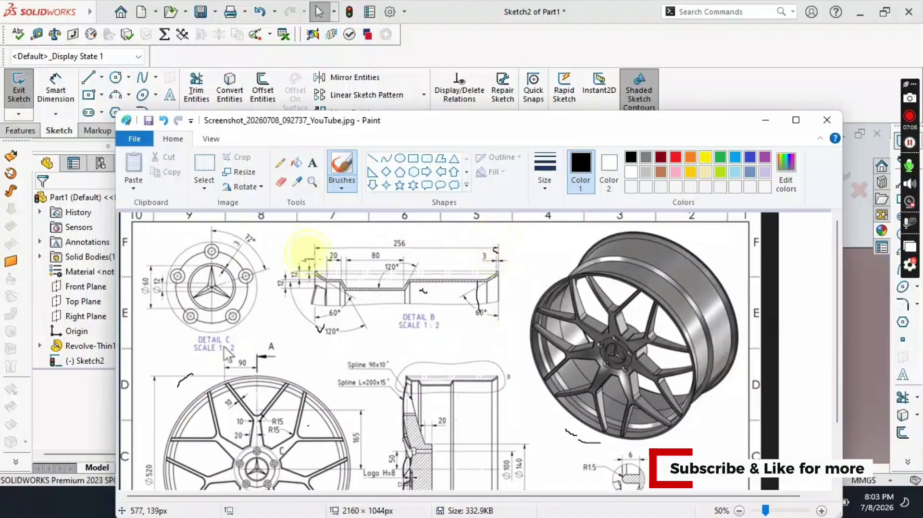
{"action": "left_click", "coordinate": [765, 121]}
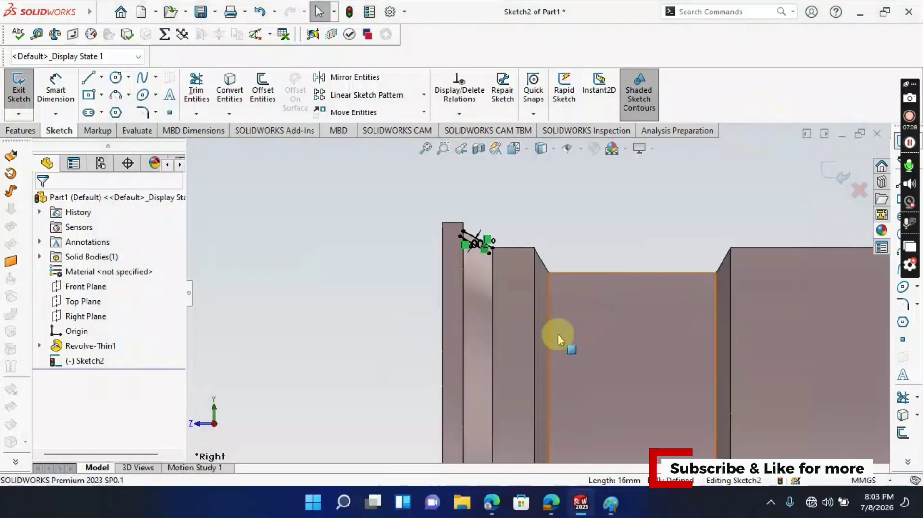
Make the original converted sloped line construction geometry.
{"action": "scroll", "coordinate": [433, 220], "scroll_direction": "down", "scroll_amount": 3}
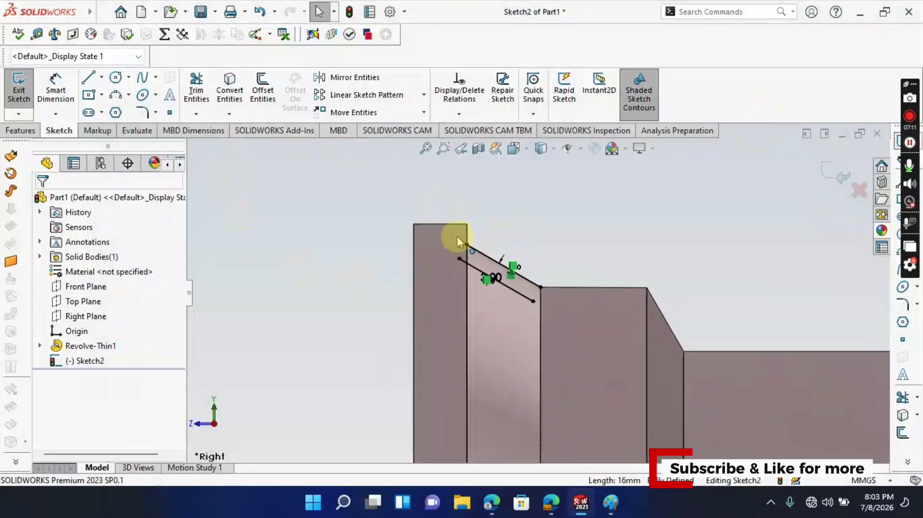
{"action": "left_click", "coordinate": [489, 262]}
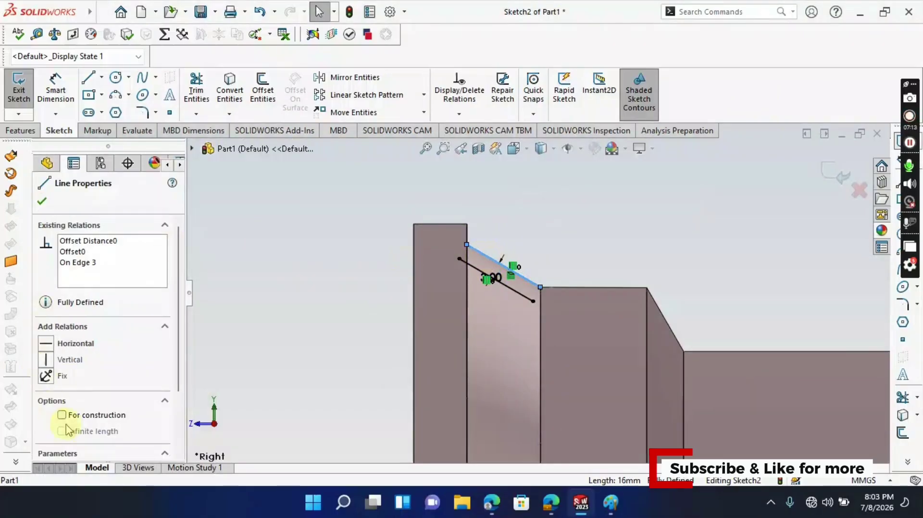
{"action": "left_click", "coordinate": [42, 202]}
Sketch connected hub lines: a vertical about 55 mm down to the horizontal centerline, one along it, a taller vertical up, and a short horizontal back.
{"action": "scroll", "coordinate": [423, 300], "scroll_direction": "up", "scroll_amount": 2}
{"action": "scroll", "coordinate": [593, 365], "scroll_direction": "up", "scroll_amount": 4}
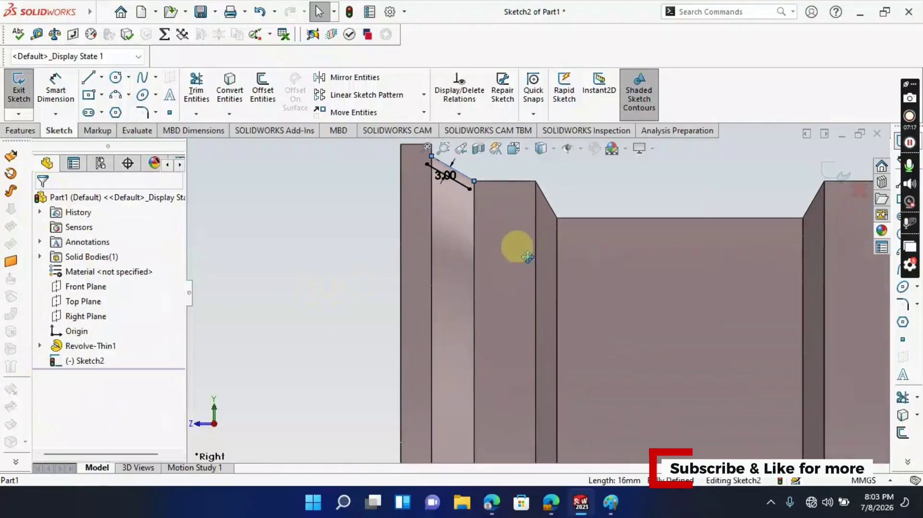
{"action": "scroll", "coordinate": [553, 262], "scroll_direction": "up", "scroll_amount": 3}
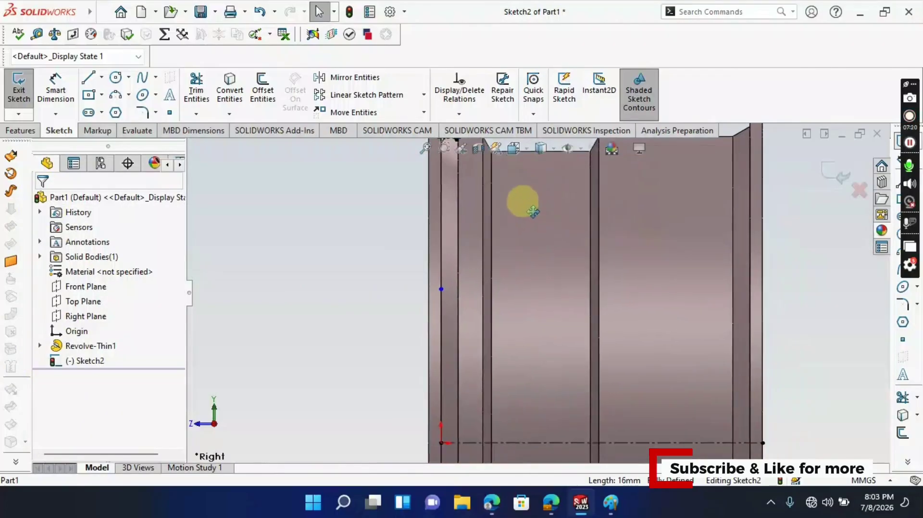
{"action": "left_click", "coordinate": [91, 80]}
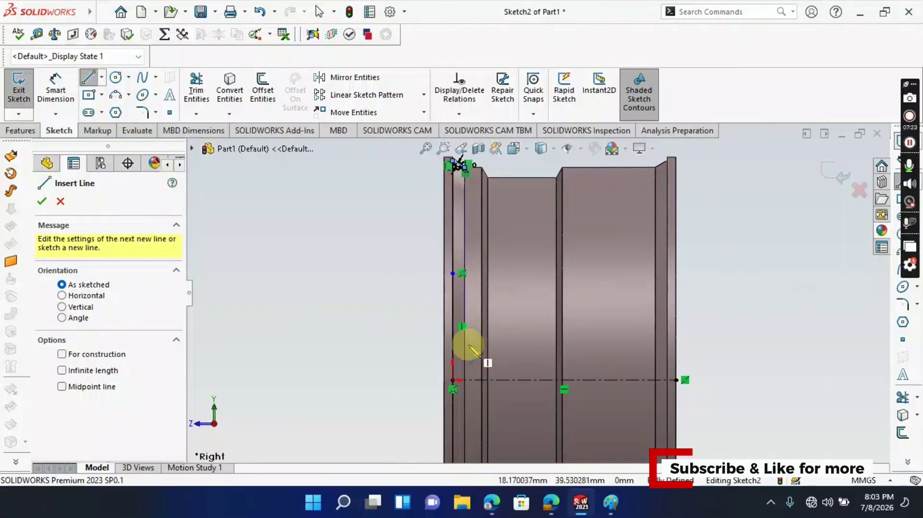
{"action": "left_click", "coordinate": [460, 333]}
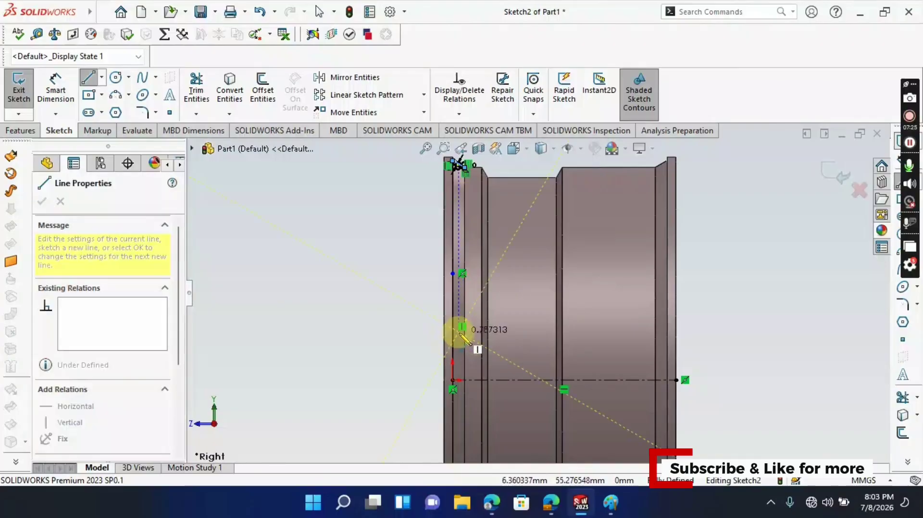
{"action": "left_click", "coordinate": [459, 380]}
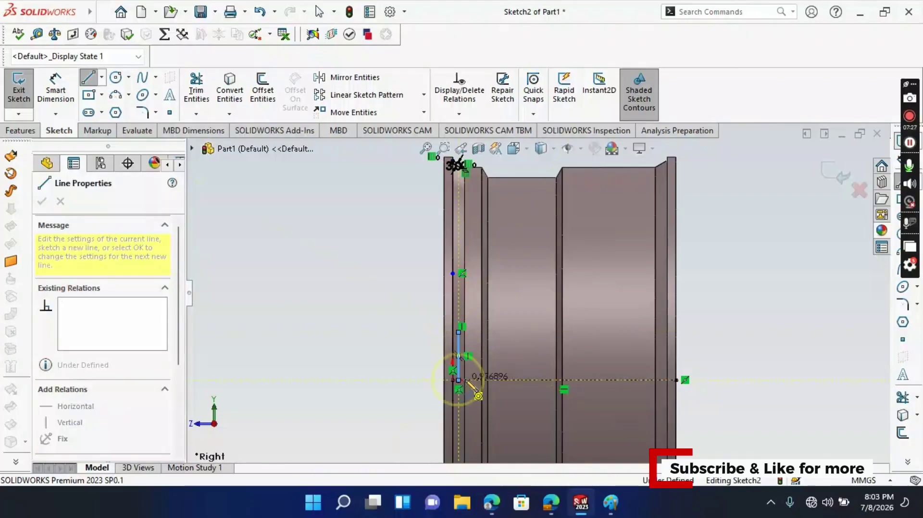
{"action": "left_click", "coordinate": [508, 380]}
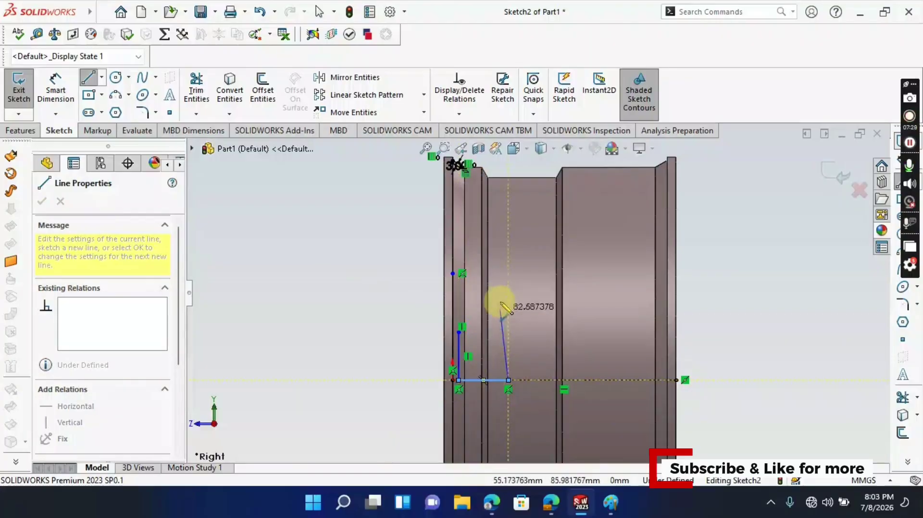
{"action": "left_click", "coordinate": [509, 292]}
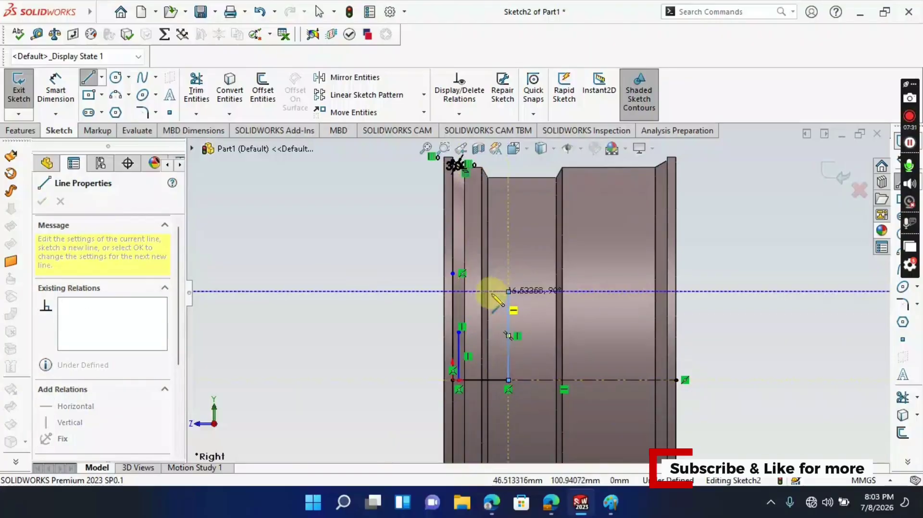
{"action": "left_click", "coordinate": [488, 292]}
{"action": "key", "text": "Escape"}
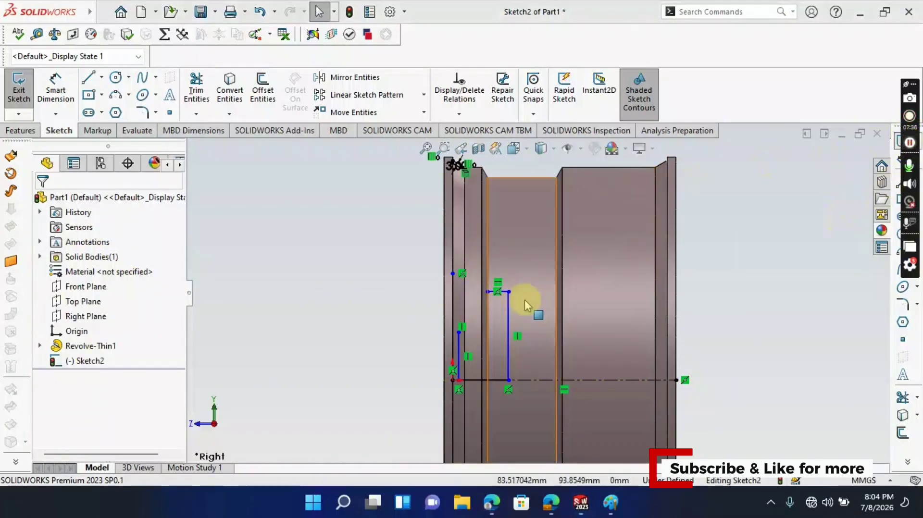
Draw a two-point spline from the offset line's inner end to the free end of the hub profile's short horizontal line.
{"action": "left_click", "coordinate": [142, 78]}
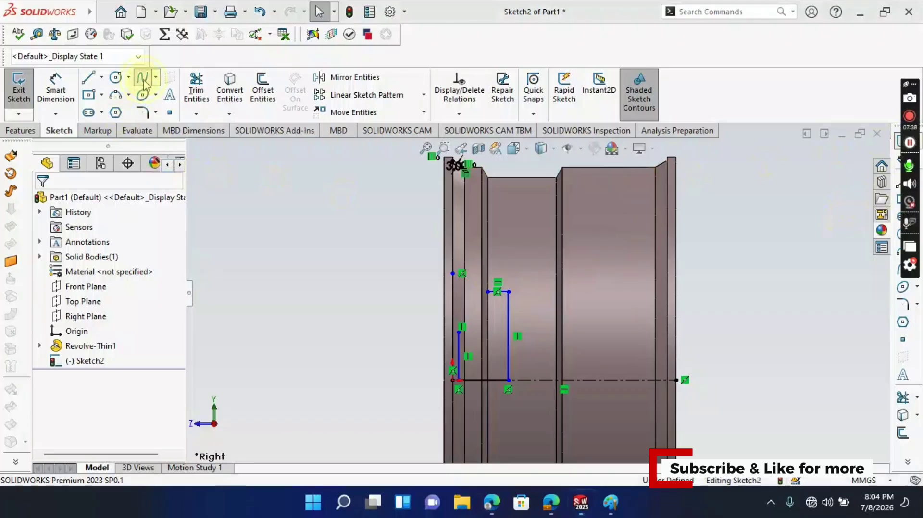
{"action": "scroll", "coordinate": [464, 202], "scroll_direction": "down", "scroll_amount": 5}
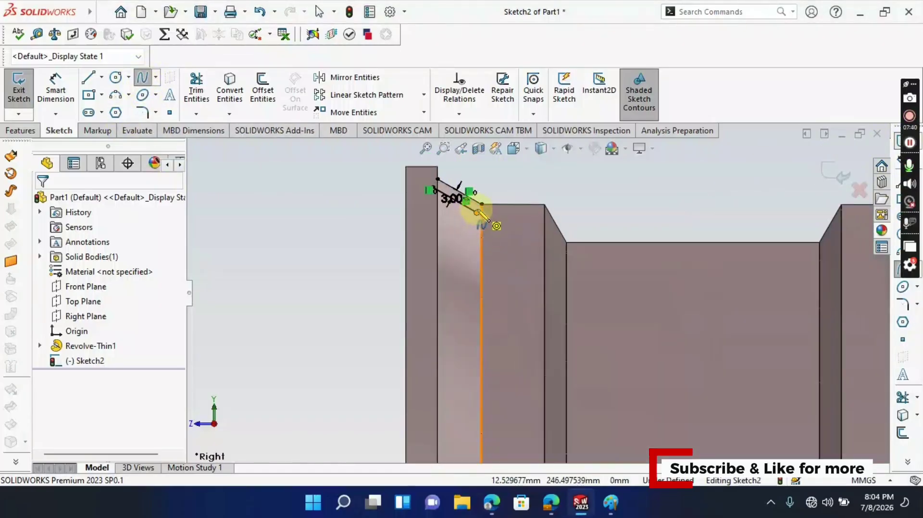
{"action": "left_click", "coordinate": [478, 213]}
{"action": "scroll", "coordinate": [490, 226], "scroll_direction": "up", "scroll_amount": 3}
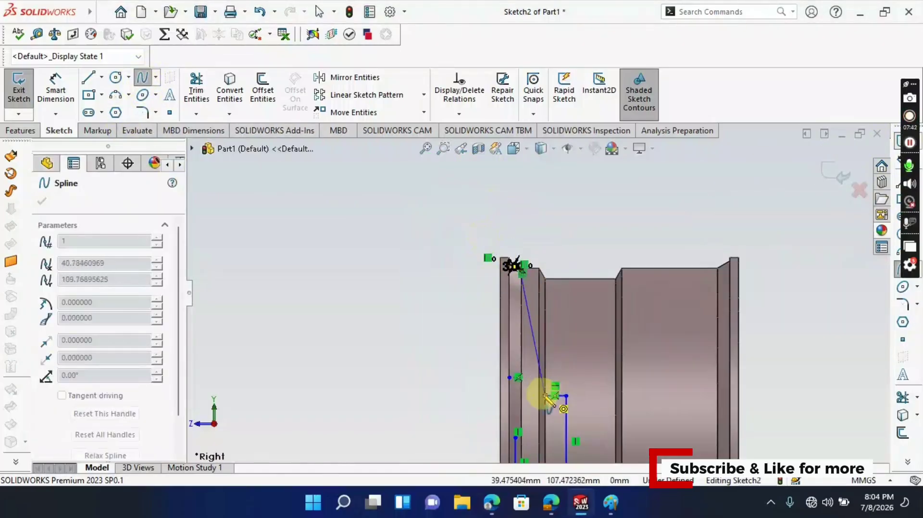
{"action": "left_click", "coordinate": [546, 385]}
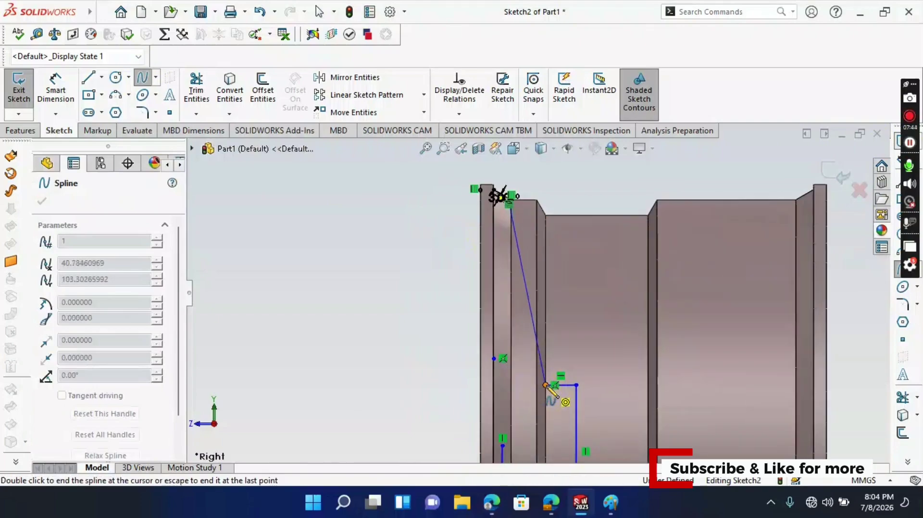
{"action": "key", "text": "Escape"}
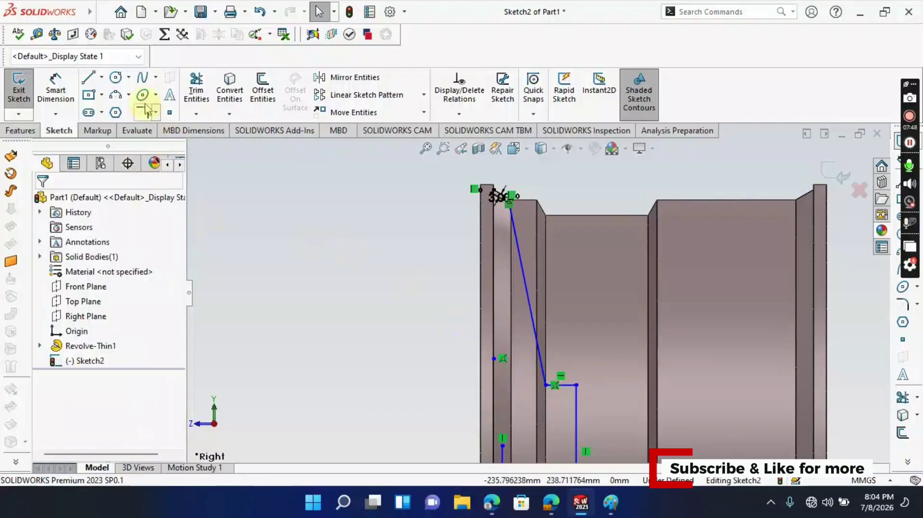
Draw a two-point spline from the upper end of the hub's short vertical line to the offset line's outer end.
{"action": "left_click", "coordinate": [149, 83]}
{"action": "scroll", "coordinate": [529, 409], "scroll_direction": "up", "scroll_amount": 1}
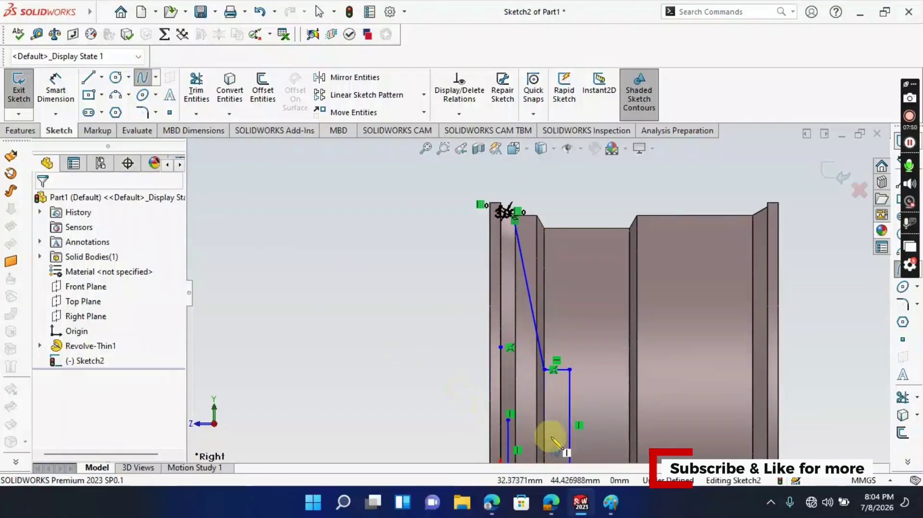
{"action": "left_click", "coordinate": [508, 420]}
{"action": "scroll", "coordinate": [501, 220], "scroll_direction": "down", "scroll_amount": 7}
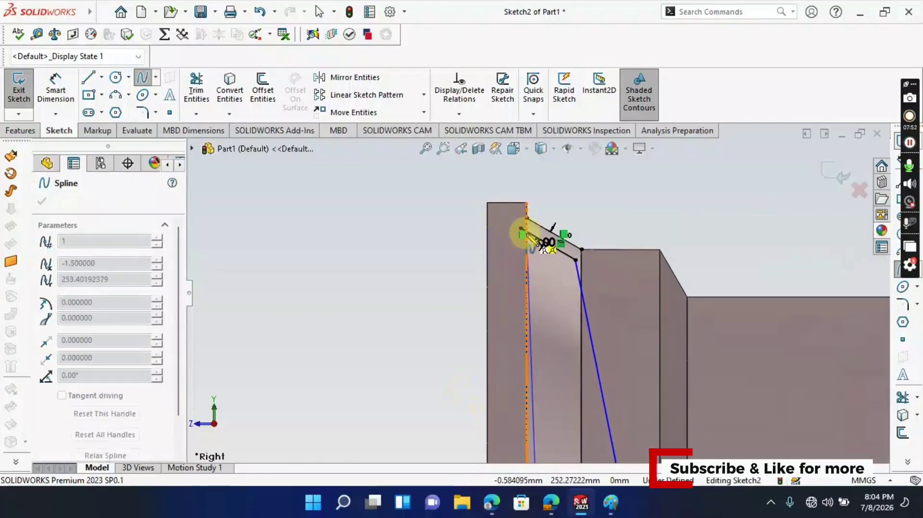
{"action": "left_click", "coordinate": [521, 229]}
{"action": "key", "text": "Escape"}
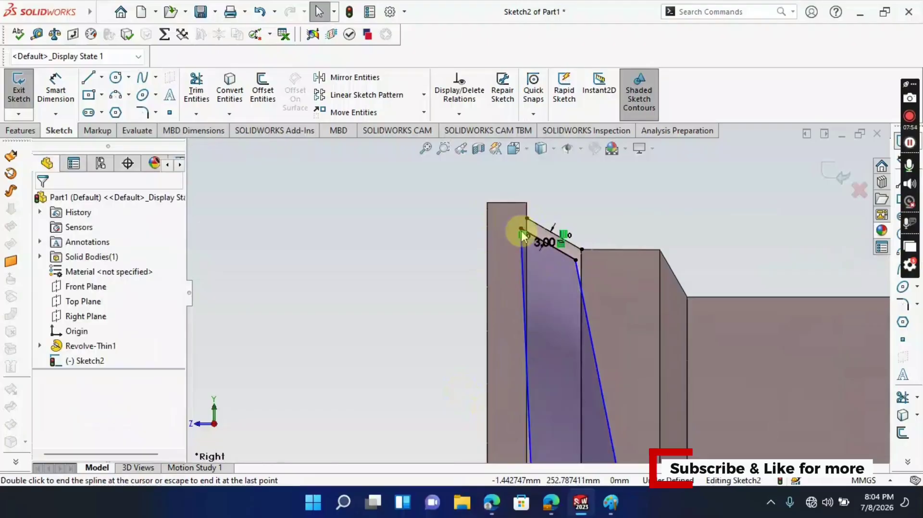
{"action": "scroll", "coordinate": [538, 294], "scroll_direction": "up", "scroll_amount": 3}
{"action": "scroll", "coordinate": [543, 312], "scroll_direction": "up", "scroll_amount": 3}
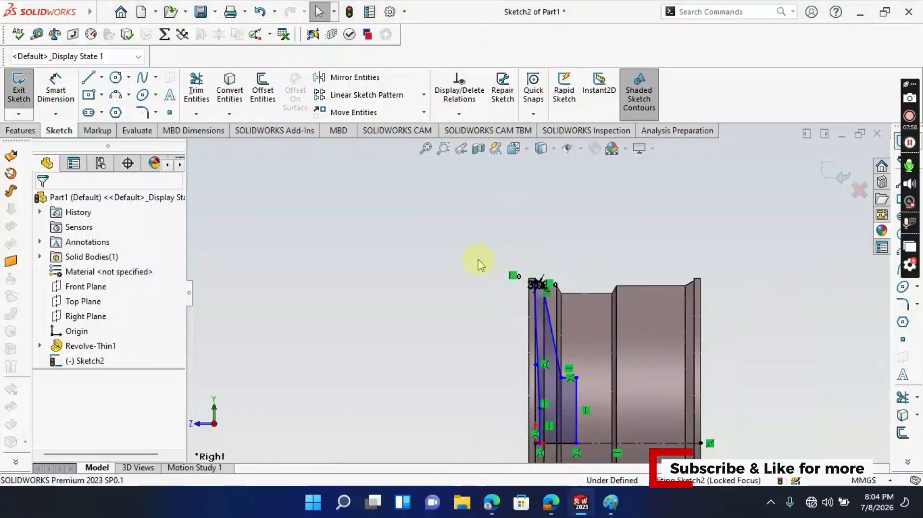
{"action": "middle_click_drag", "start_coordinate": [564, 342], "coordinate": [486, 230], "text": "ctrl"}
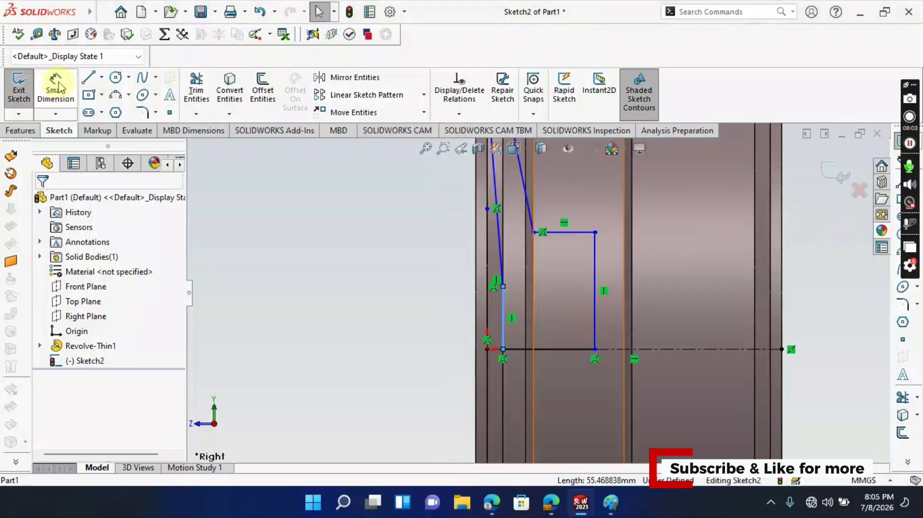
Dimension the hub profile's short upper horizontal line to 20 mm.
{"action": "left_click", "coordinate": [57, 87]}
{"action": "left_click", "coordinate": [566, 235]}
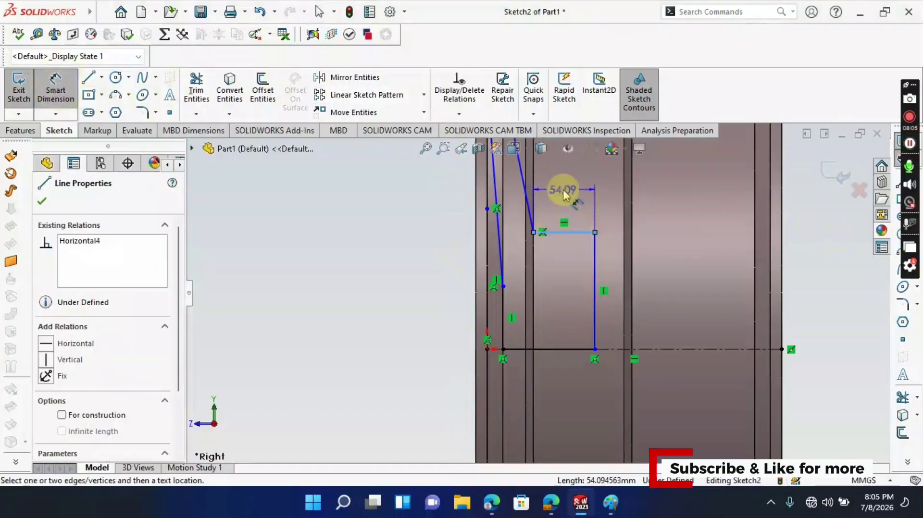
{"action": "left_click", "coordinate": [565, 191]}
{"action": "type", "text": "20"}
{"action": "key", "text": "Return"}
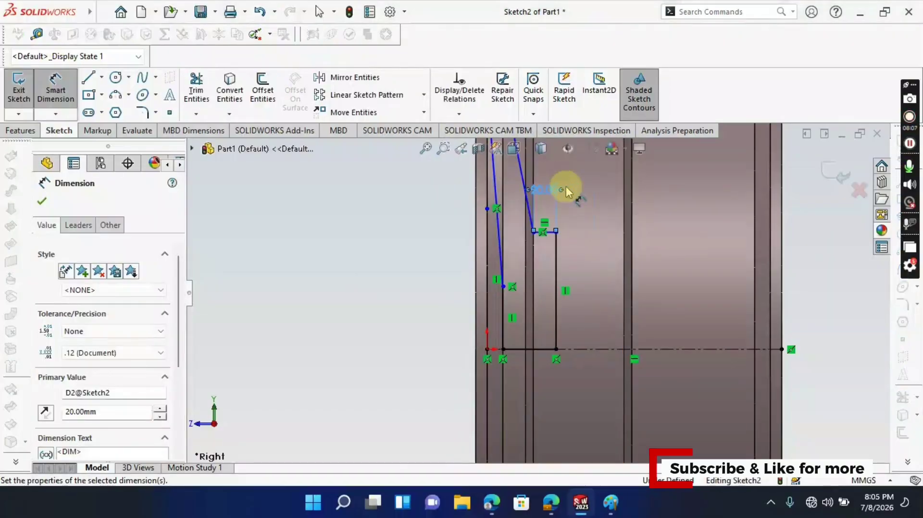
Dimension the hub profile's taller vertical line to 70 mm.
{"action": "left_click", "coordinate": [555, 290]}
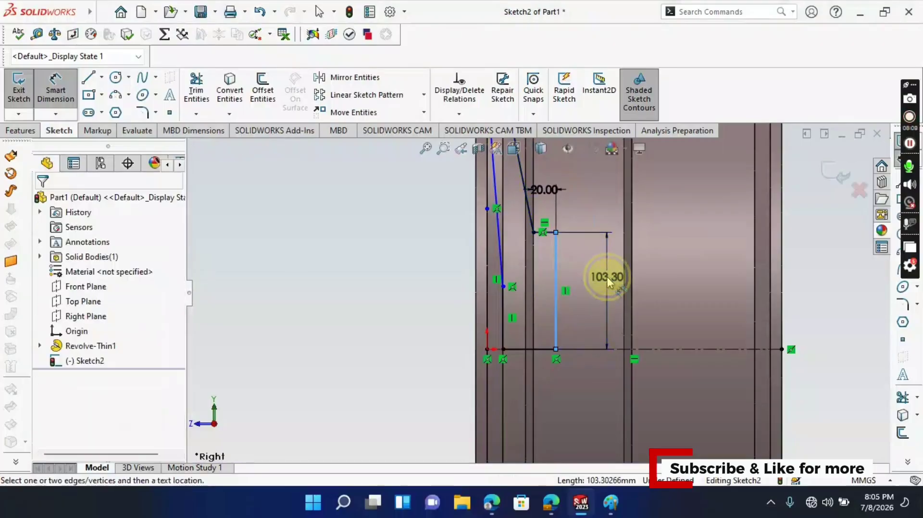
{"action": "left_click", "coordinate": [608, 276]}
{"action": "left_click", "coordinate": [608, 277]}
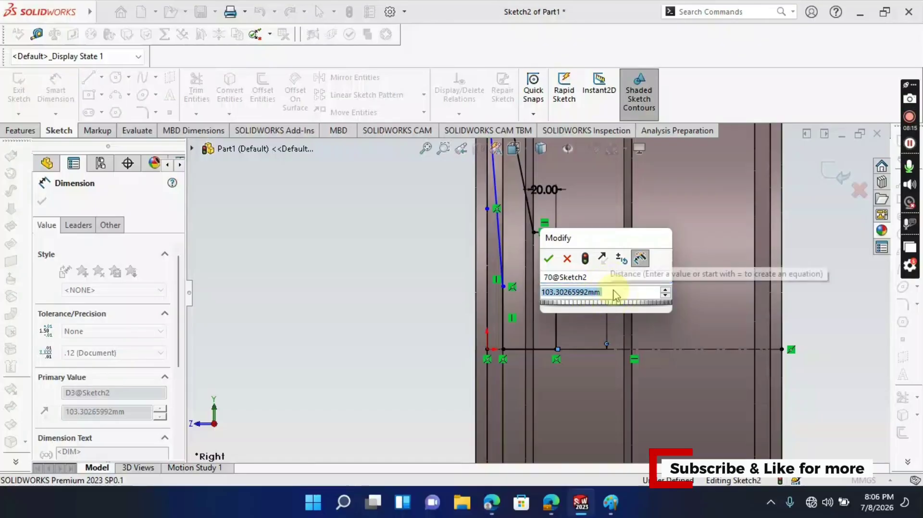
{"action": "type", "text": "70"}
{"action": "key", "text": "Return"}
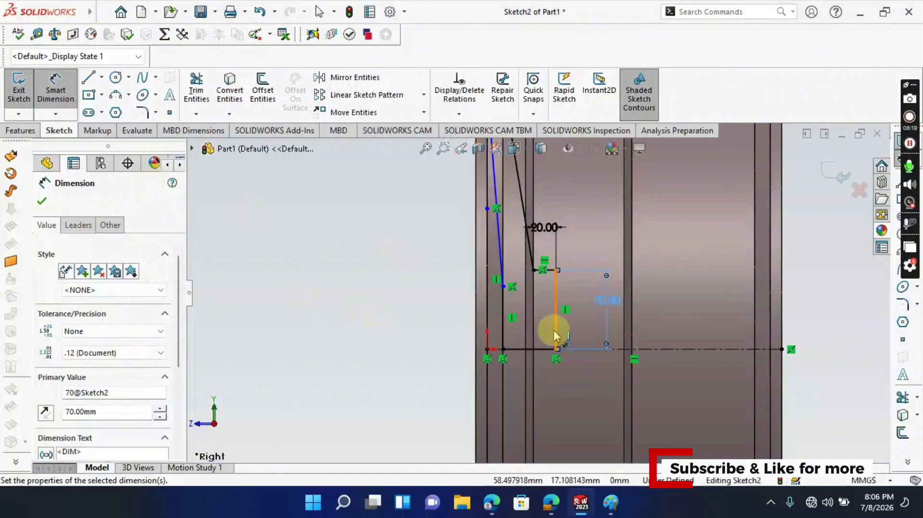
Try to dimension the horizontal distance between the vertical construction line through the origin and the hub's taller vertical line.
{"action": "left_click", "coordinate": [556, 336]}
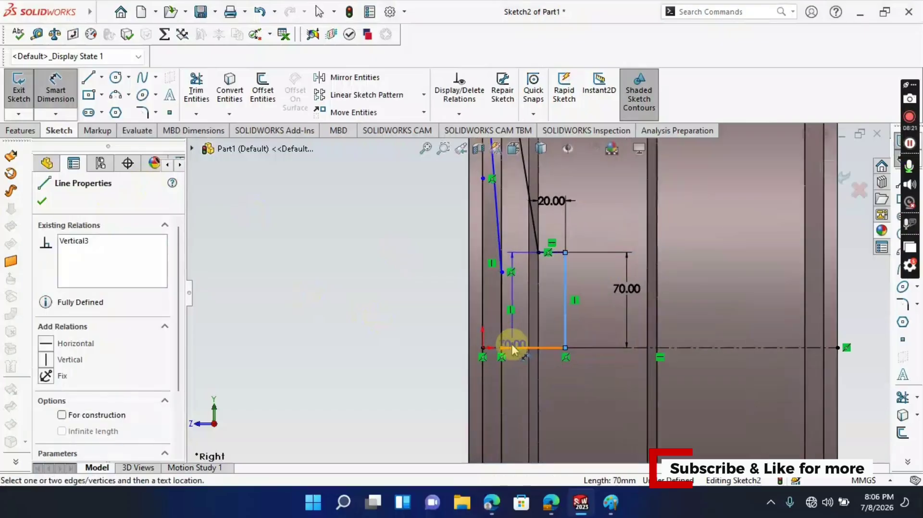
{"action": "scroll", "coordinate": [510, 349], "scroll_direction": "down", "scroll_amount": 3}
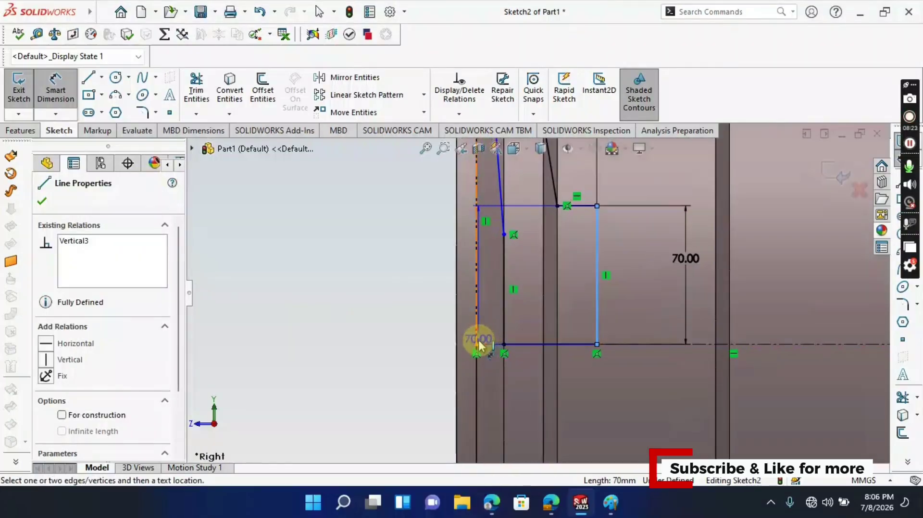
{"action": "key", "text": "Escape"}
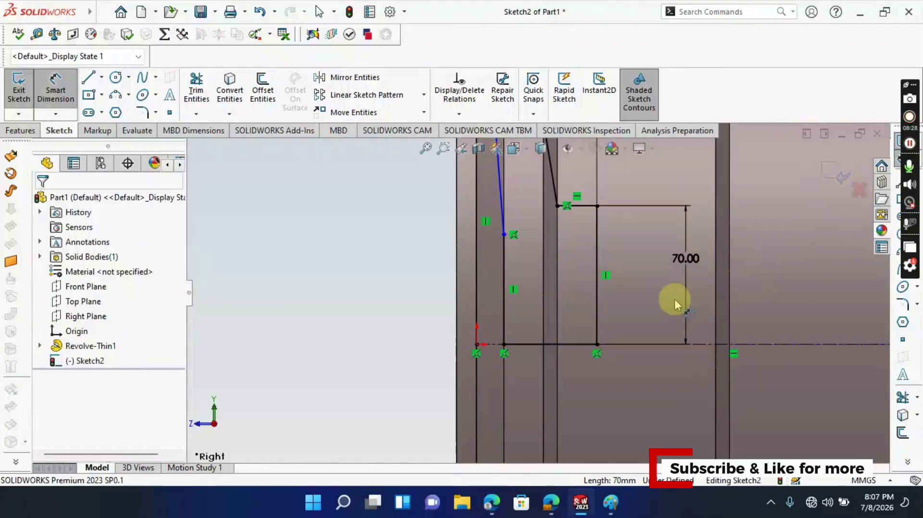
{"action": "left_click", "coordinate": [598, 306]}
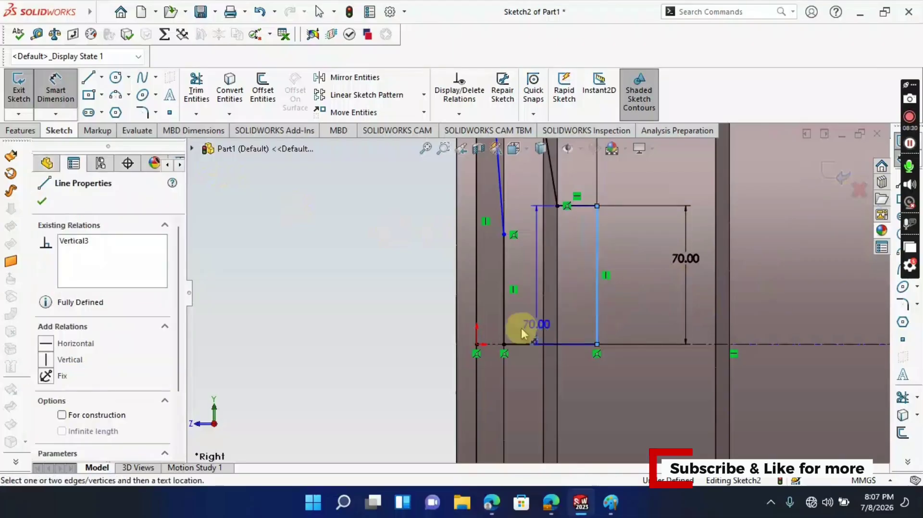
{"action": "left_click", "coordinate": [476, 310]}
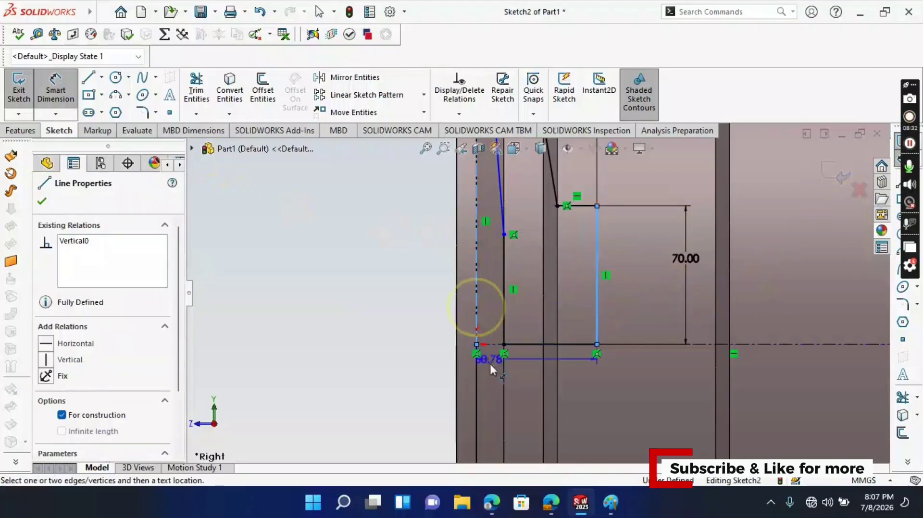
{"action": "left_click", "coordinate": [518, 378]}
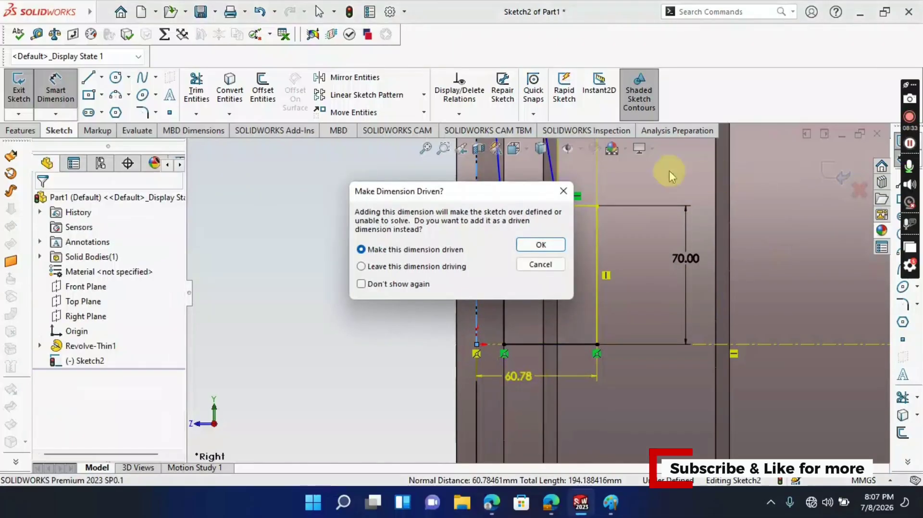
{"action": "left_click", "coordinate": [563, 192]}
{"action": "left_click", "coordinate": [503, 339]}
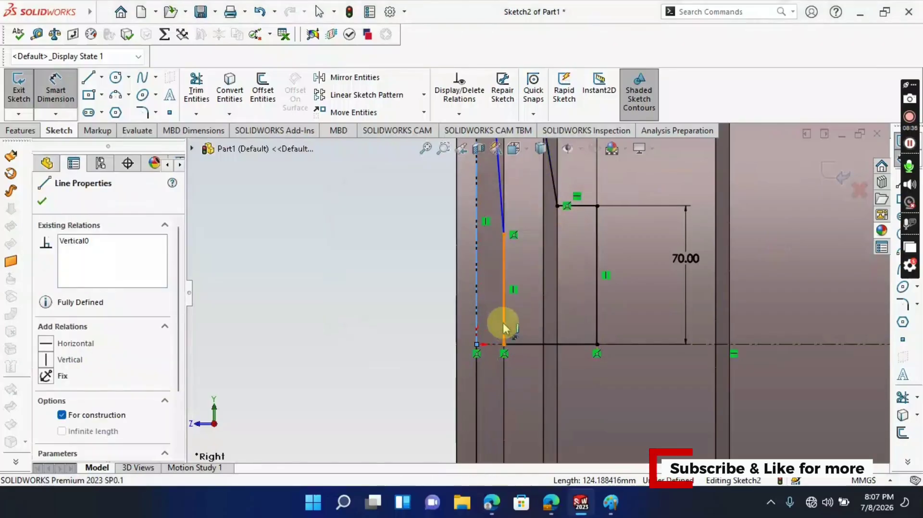
{"action": "left_click", "coordinate": [476, 310]}
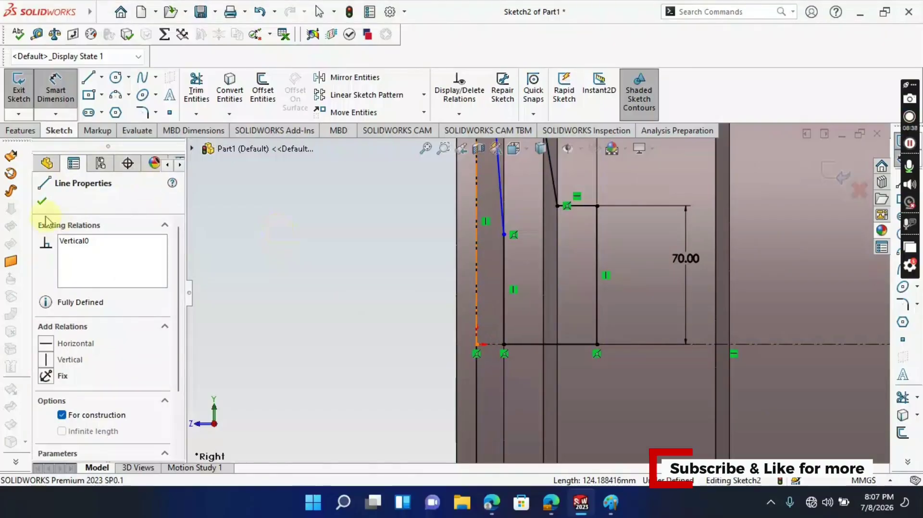
{"action": "left_click", "coordinate": [42, 202]}
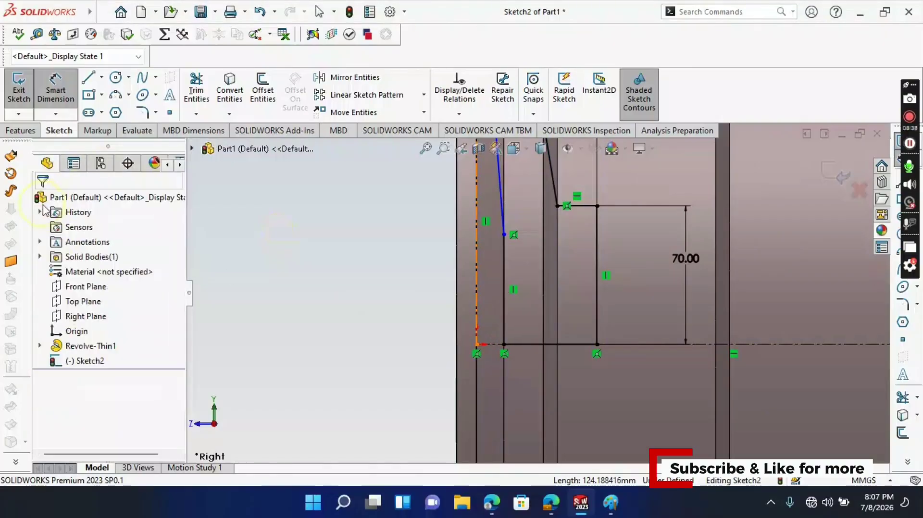
{"action": "left_click", "coordinate": [597, 330]}
{"action": "left_click", "coordinate": [477, 316]}
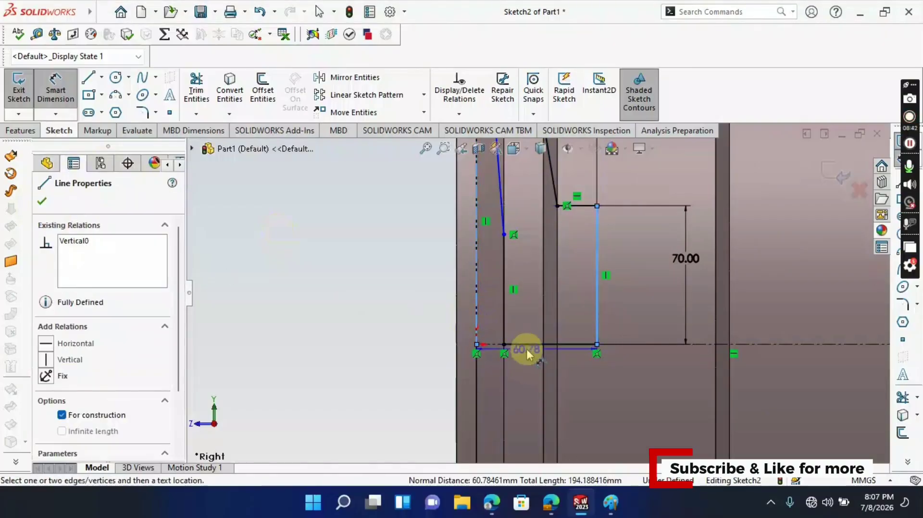
{"action": "key", "text": "Escape"}
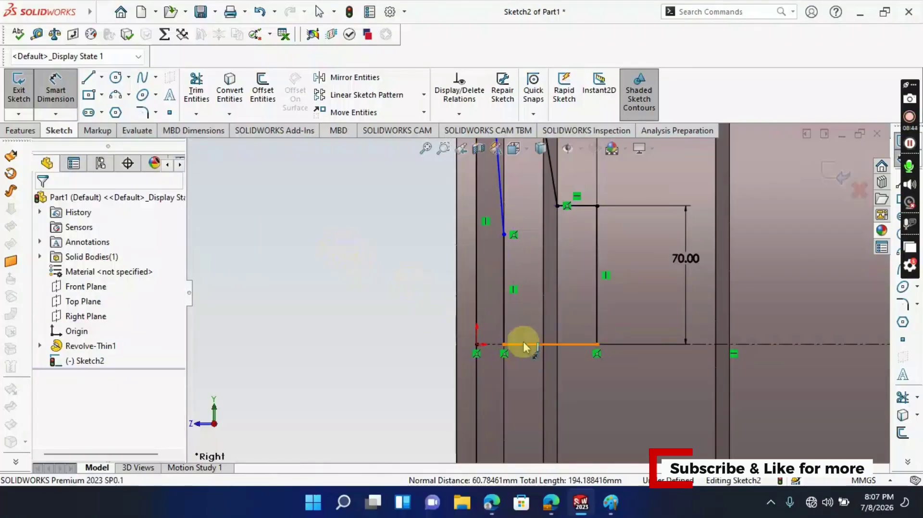
Try to dimension the gap between the vertical construction line through the origin and the rim's outer edge.
{"action": "left_click", "coordinate": [477, 318]}
{"action": "left_click", "coordinate": [458, 312]}
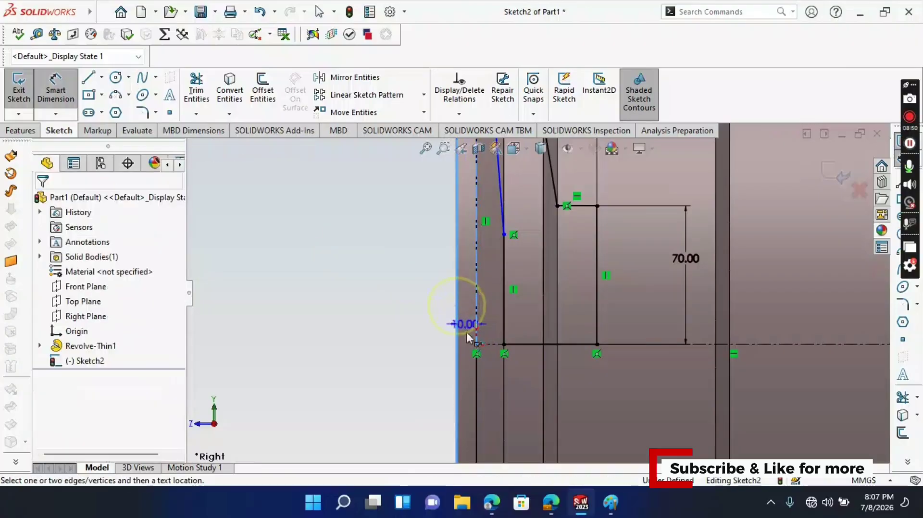
{"action": "left_click", "coordinate": [470, 380]}
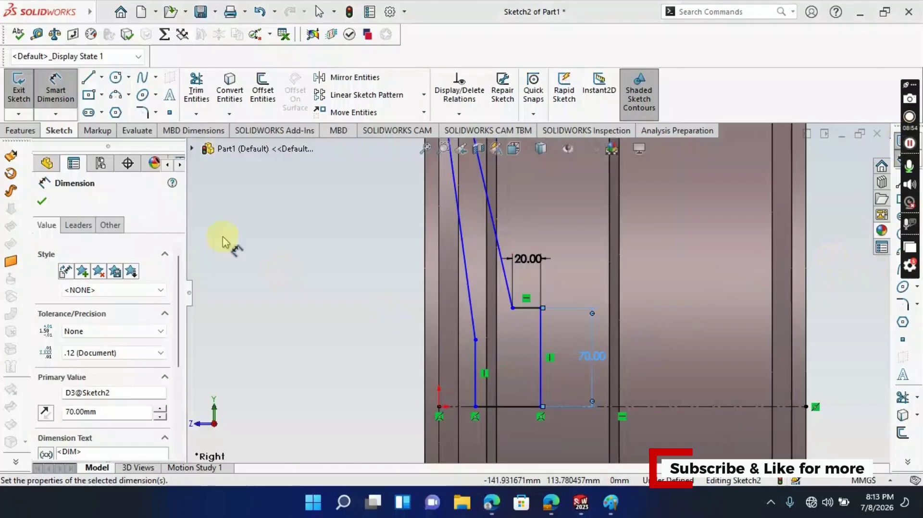
Try a 70 mm length dimension on the hub's horizontal line along the centerline, and delete it.
{"action": "left_click", "coordinate": [502, 407]}
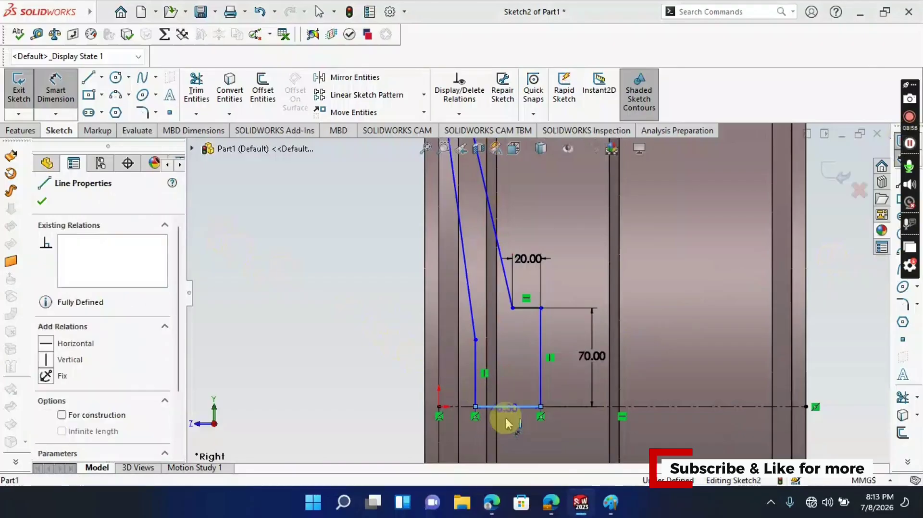
{"action": "left_click", "coordinate": [506, 431]}
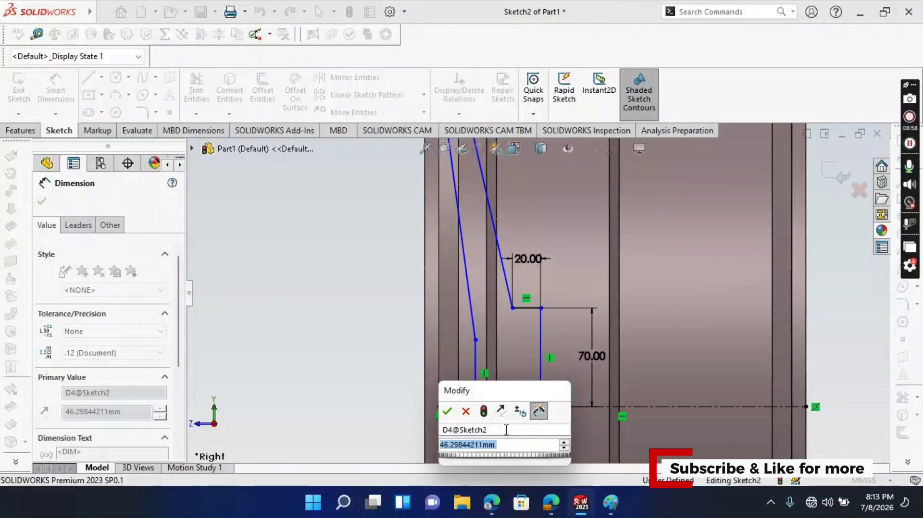
{"action": "type", "text": "70"}
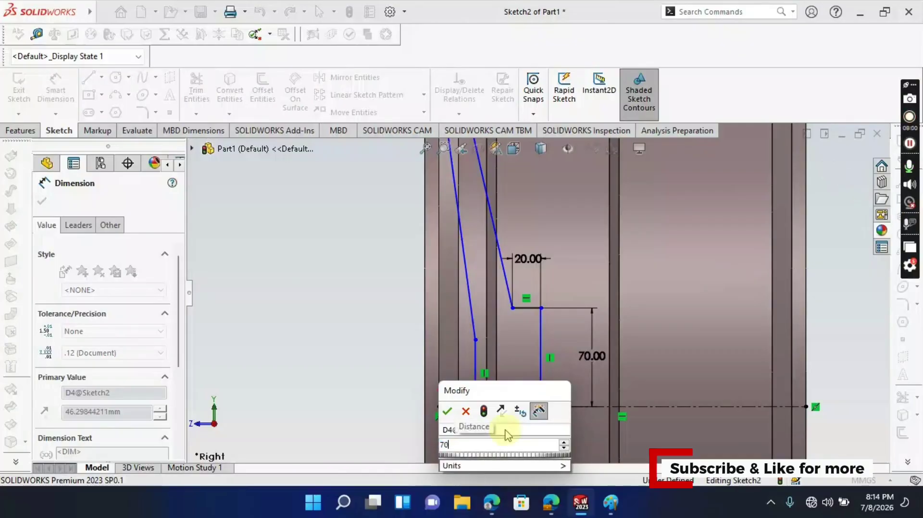
{"action": "left_click", "coordinate": [465, 412]}
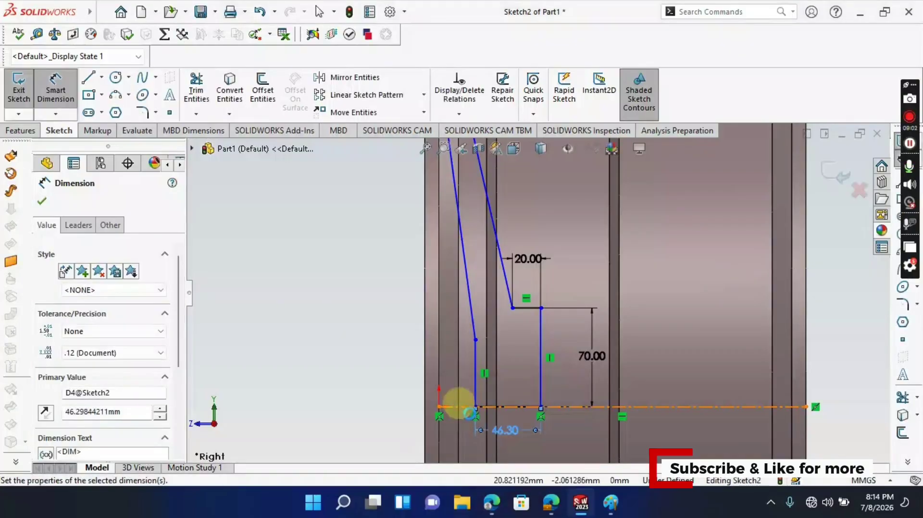
{"action": "key", "text": "Delete"}
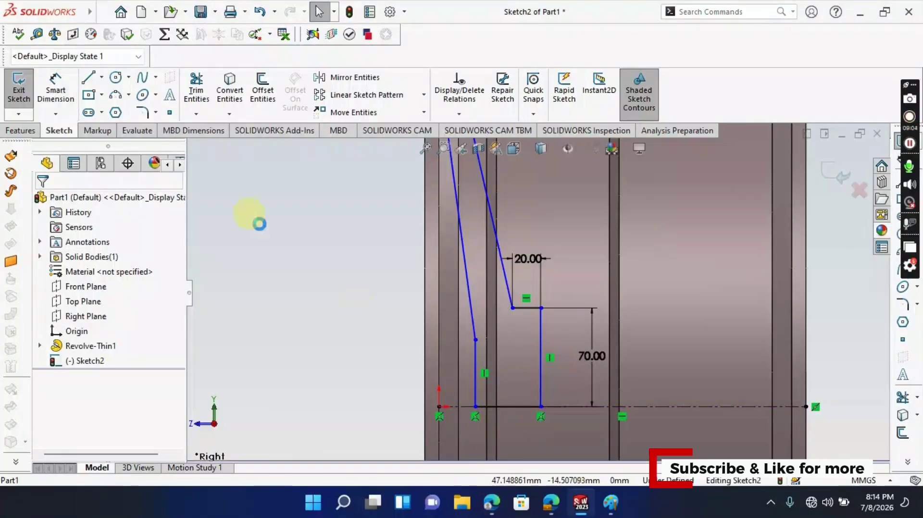
Dimension the distance from the origin to the hub's taller vertical line as 70 mm.
{"action": "left_click", "coordinate": [56, 92]}
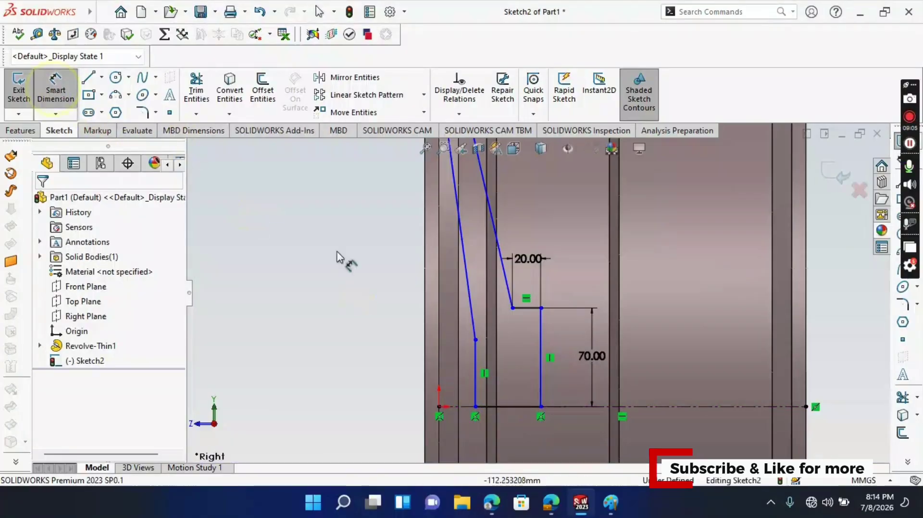
{"action": "left_click", "coordinate": [540, 382]}
{"action": "left_click", "coordinate": [439, 408]}
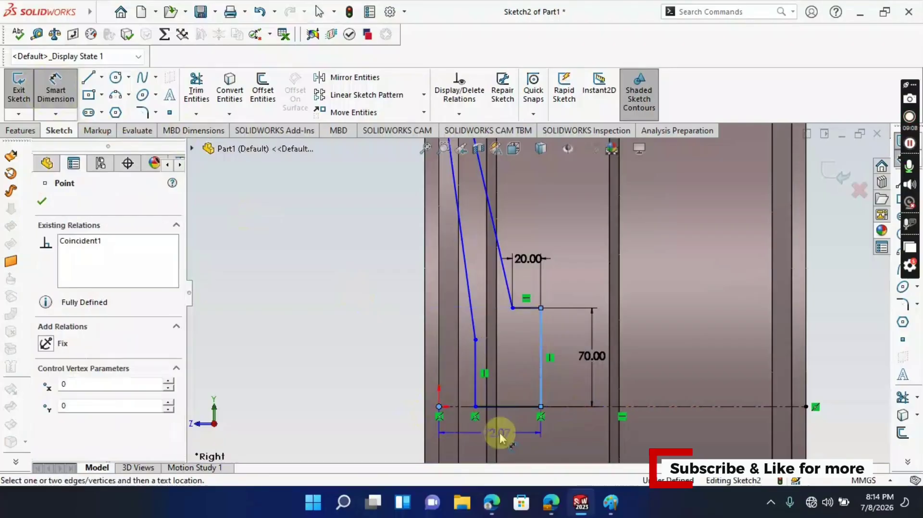
{"action": "left_click", "coordinate": [503, 432]}
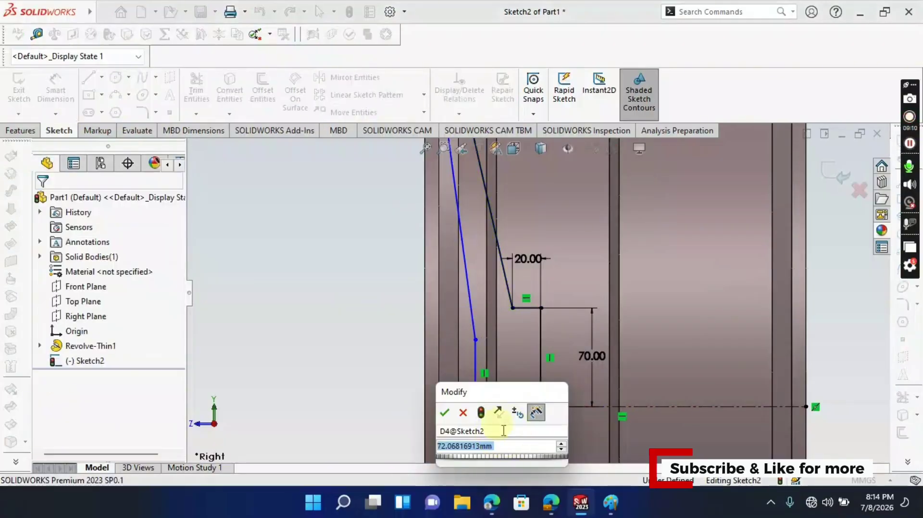
{"action": "type", "text": "70"}
{"action": "key", "text": "Return"}
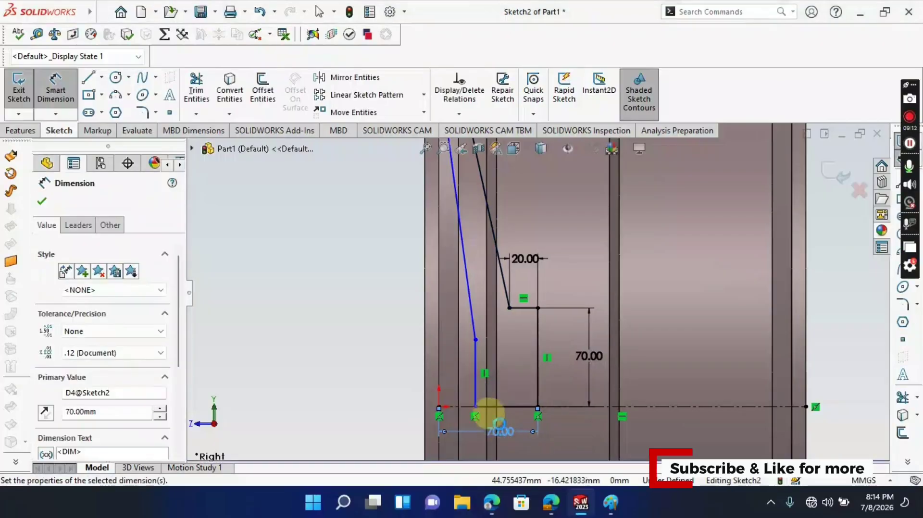
{"action": "left_click", "coordinate": [41, 202]}
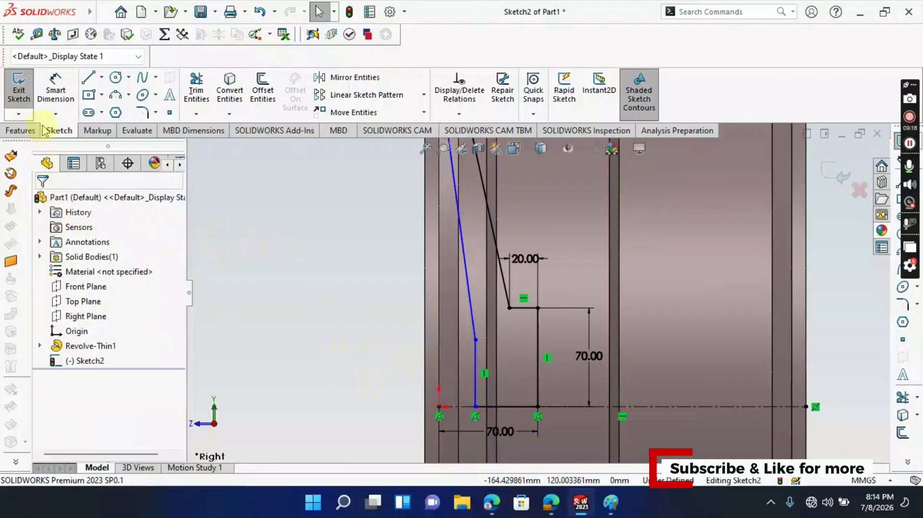
{"action": "left_click", "coordinate": [61, 94]}
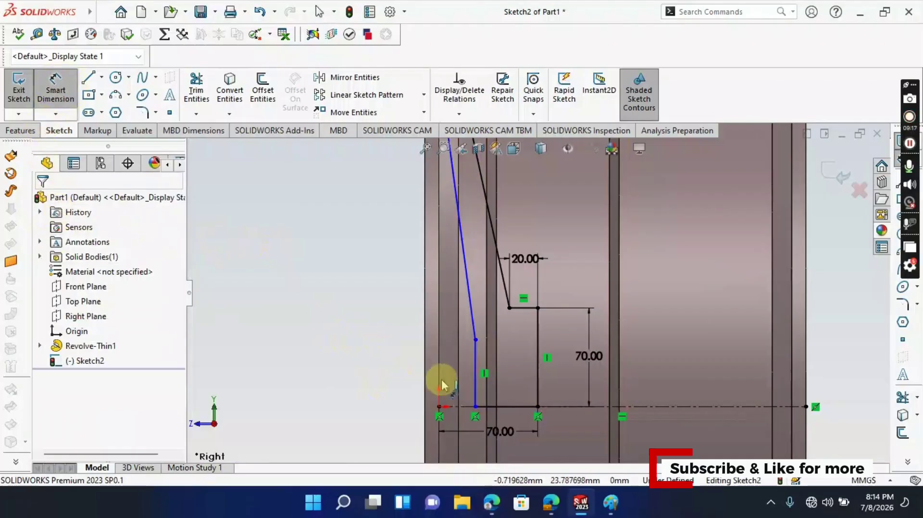
{"action": "left_click", "coordinate": [442, 406]}
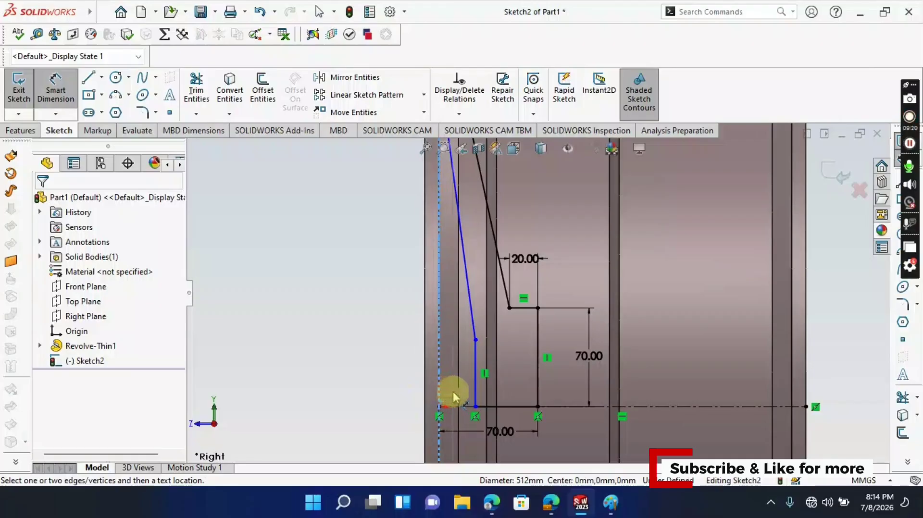
{"action": "key", "text": "Escape"}
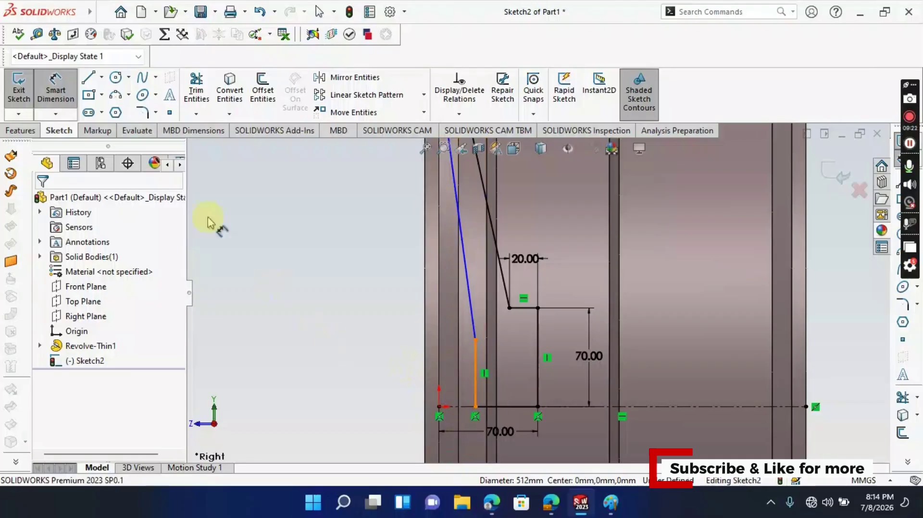
{"action": "left_click", "coordinate": [458, 380]}
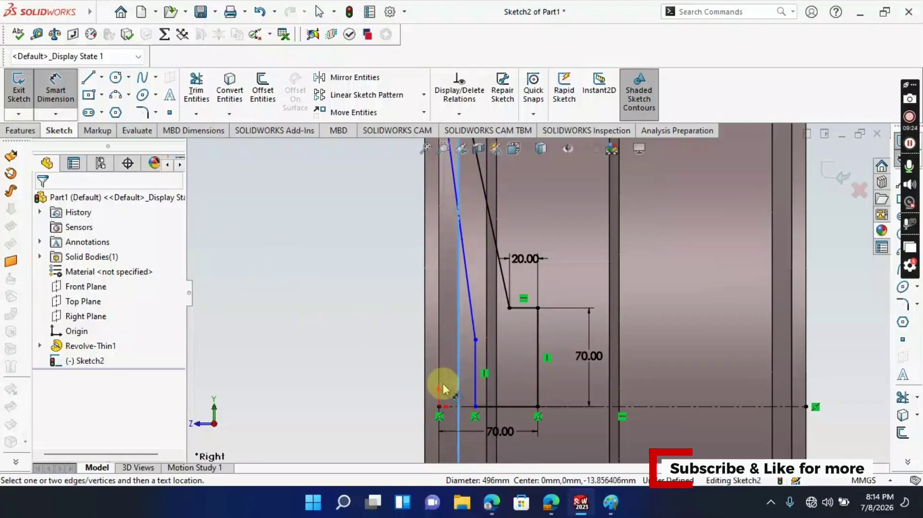
{"action": "left_click", "coordinate": [445, 417]}
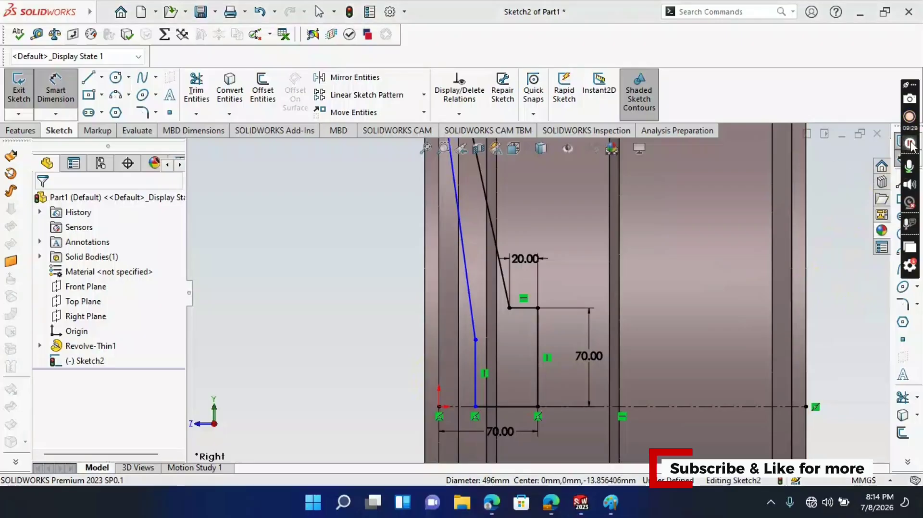
Dimension the distance from the origin to the lower end of the hub's short vertical line as 15 mm.
{"action": "left_click", "coordinate": [439, 407]}
{"action": "left_click", "coordinate": [457, 420]}
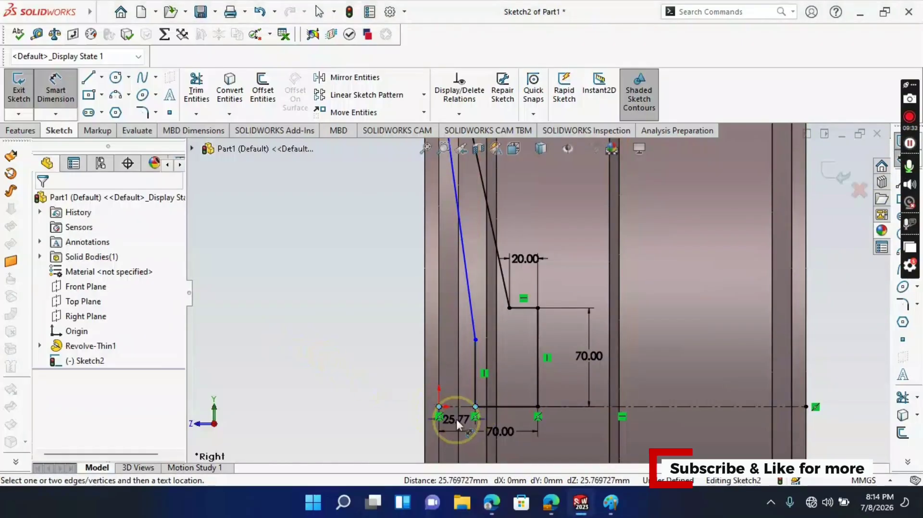
{"action": "type", "text": "15"}
{"action": "key", "text": "Return"}
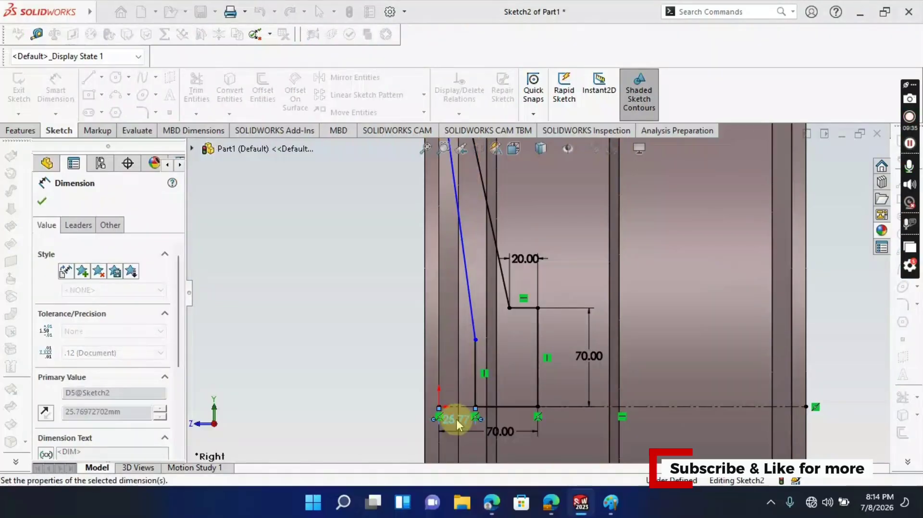
Dimension the length of the hub's short vertical line, rising from the centerline, as 50 mm.
{"action": "left_click", "coordinate": [43, 202]}
{"action": "key", "text": "Escape"}
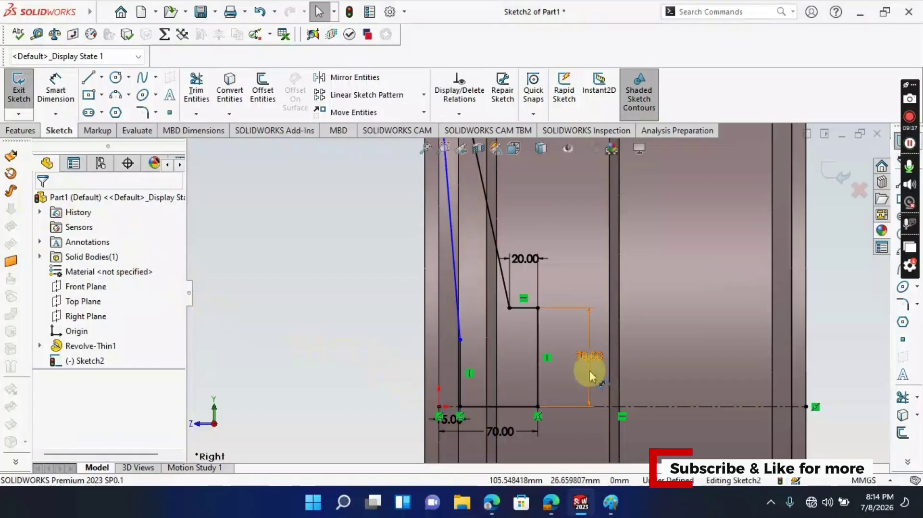
{"action": "scroll", "coordinate": [589, 371], "scroll_direction": "up", "scroll_amount": 5}
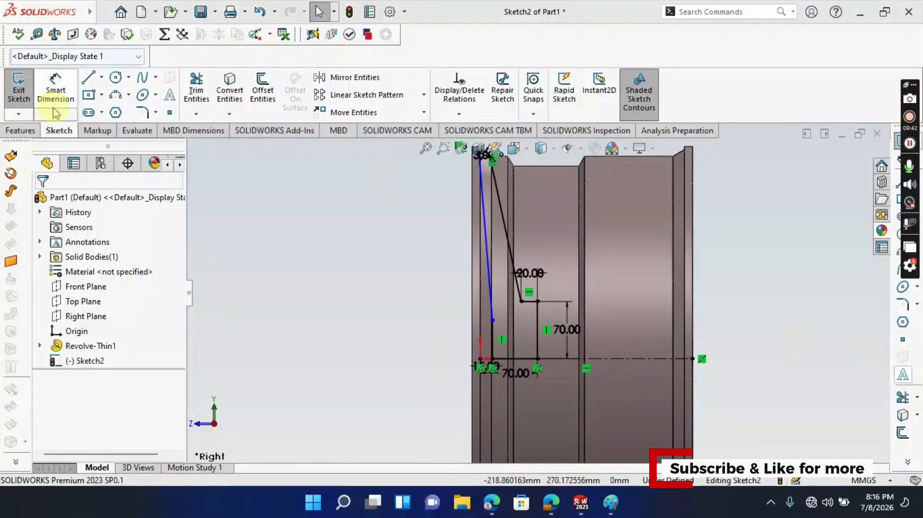
{"action": "left_click", "coordinate": [62, 96]}
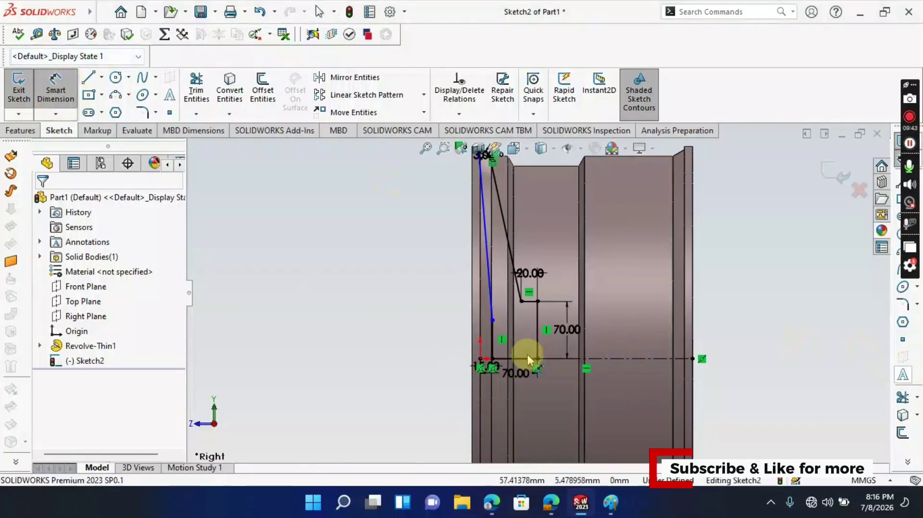
{"action": "left_click", "coordinate": [491, 334]}
{"action": "left_click", "coordinate": [444, 341]}
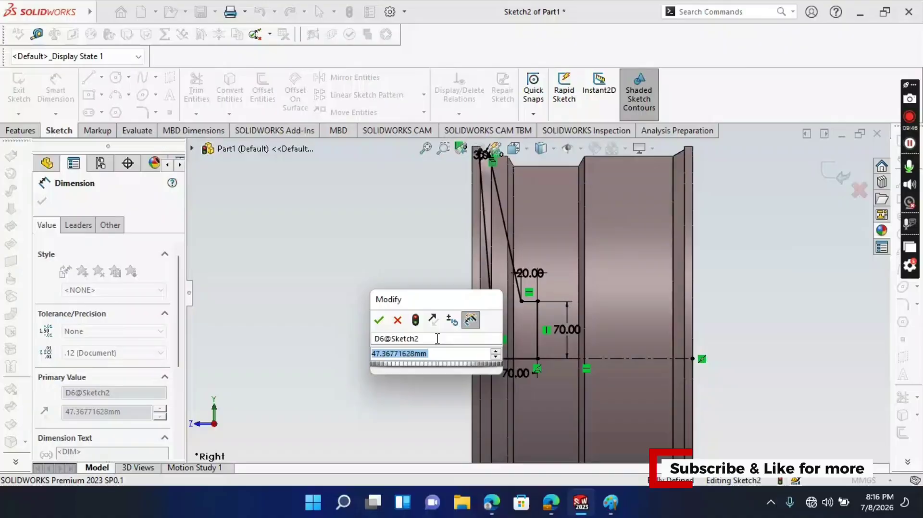
{"action": "type", "text": "50"}
{"action": "key", "text": "Return"}
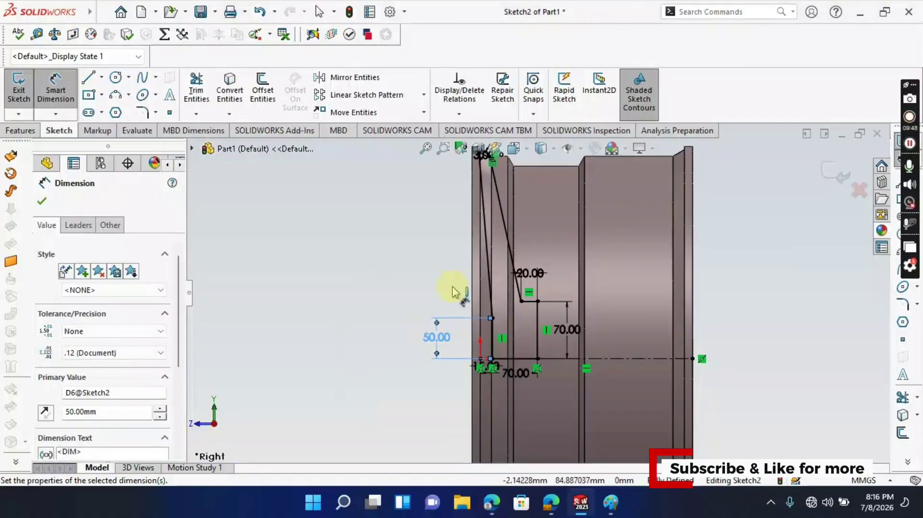
{"action": "left_click", "coordinate": [48, 201]}
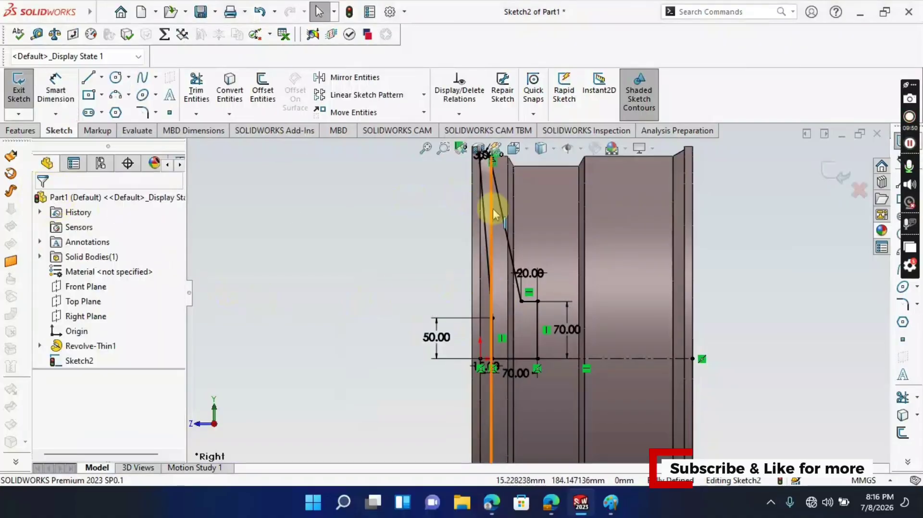
Curve both spoke splines with their upper tangent handles, bending the inner one slightly and bulging the outer one beyond the rim's outer face.
{"action": "left_click", "coordinate": [503, 220]}
{"action": "scroll", "coordinate": [506, 223], "scroll_direction": "down", "scroll_amount": 4}
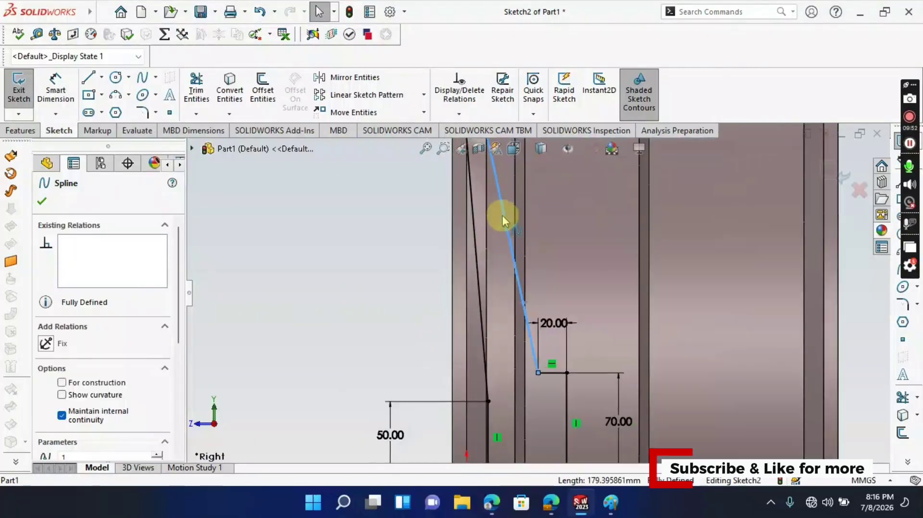
{"action": "left_click_drag", "start_coordinate": [506, 225], "coordinate": [499, 225]}
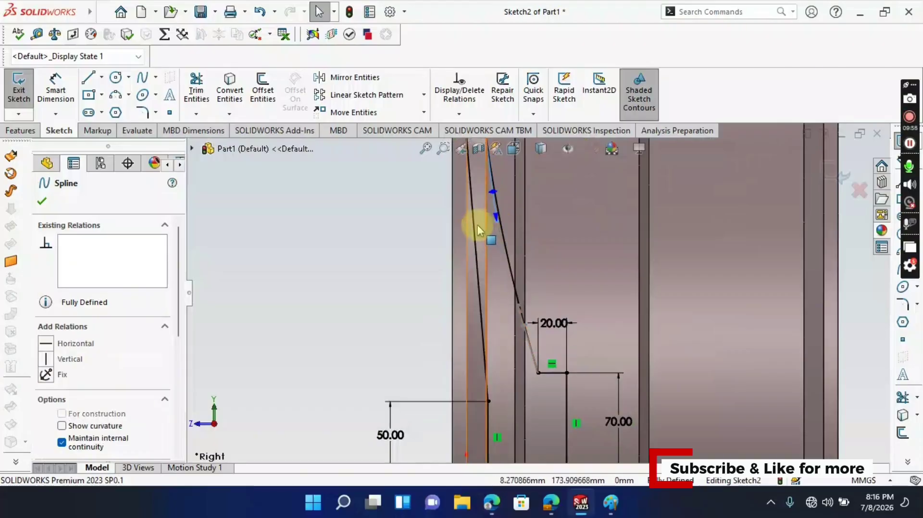
{"action": "left_click", "coordinate": [475, 255]}
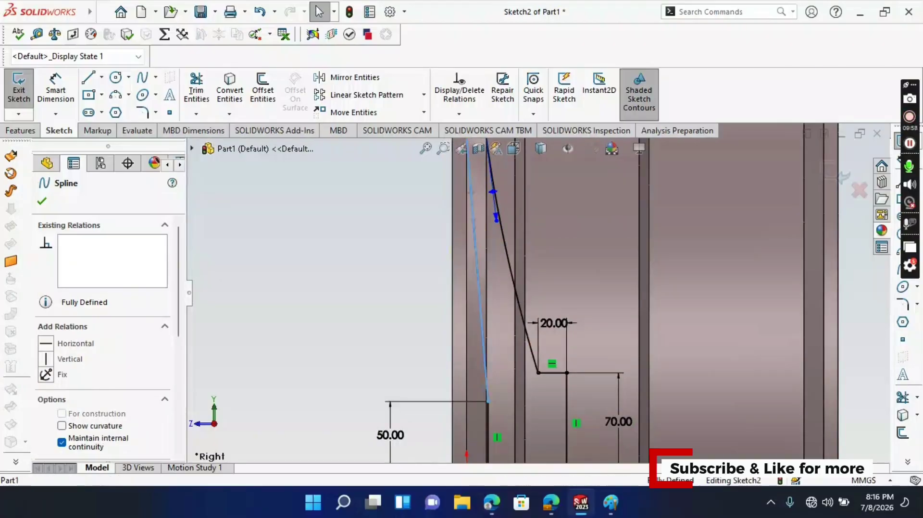
{"action": "left_click_drag", "start_coordinate": [473, 220], "coordinate": [419, 230]}
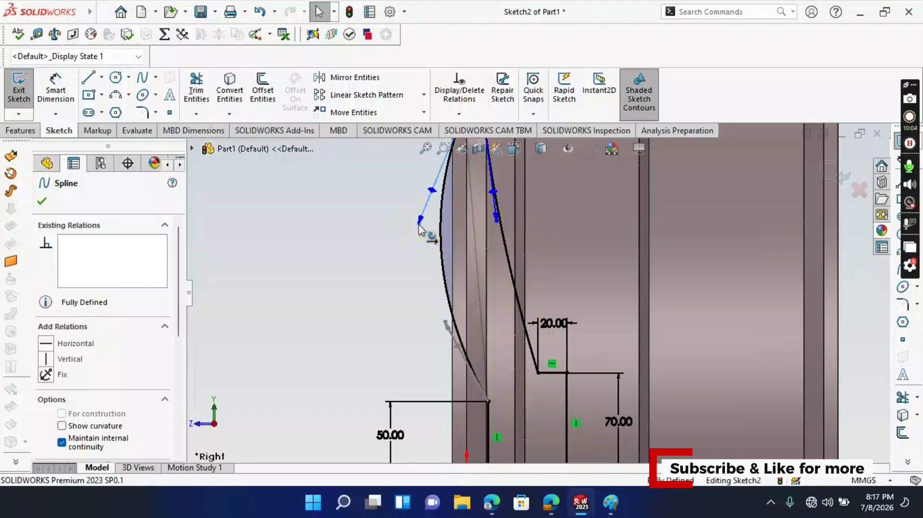
{"action": "left_click", "coordinate": [43, 202]}
Dimension the length of the outer spoke spline's upper tangent handle as 200 mm.
{"action": "scroll", "coordinate": [453, 257], "scroll_direction": "down", "scroll_amount": 2}
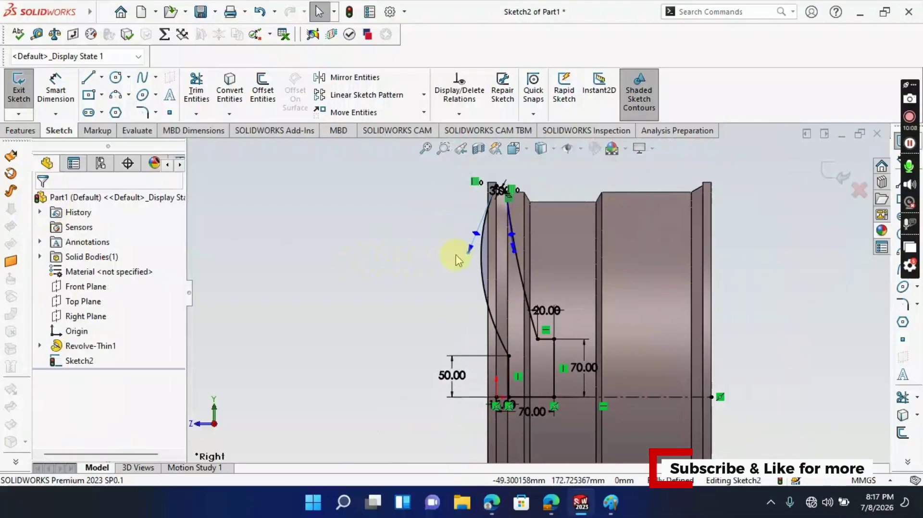
{"action": "middle_click_drag", "start_coordinate": [456, 260], "coordinate": [421, 305], "text": "ctrl"}
{"action": "key", "text": "d"}
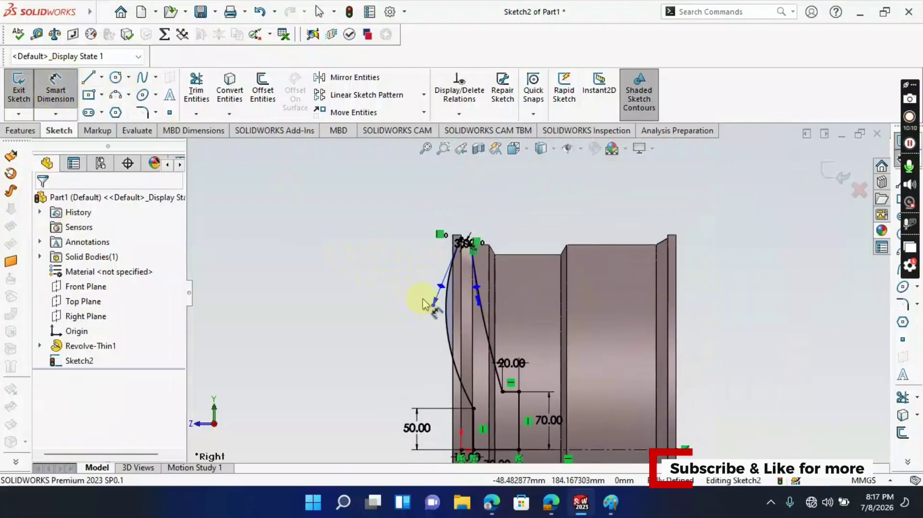
{"action": "left_click", "coordinate": [434, 304]}
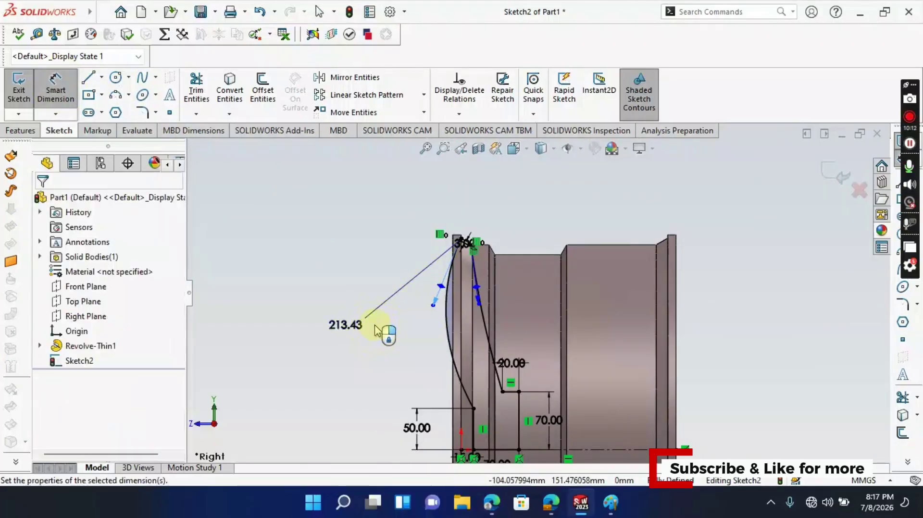
{"action": "left_click", "coordinate": [383, 334]}
{"action": "type", "text": "200"}
{"action": "key", "text": "Return"}
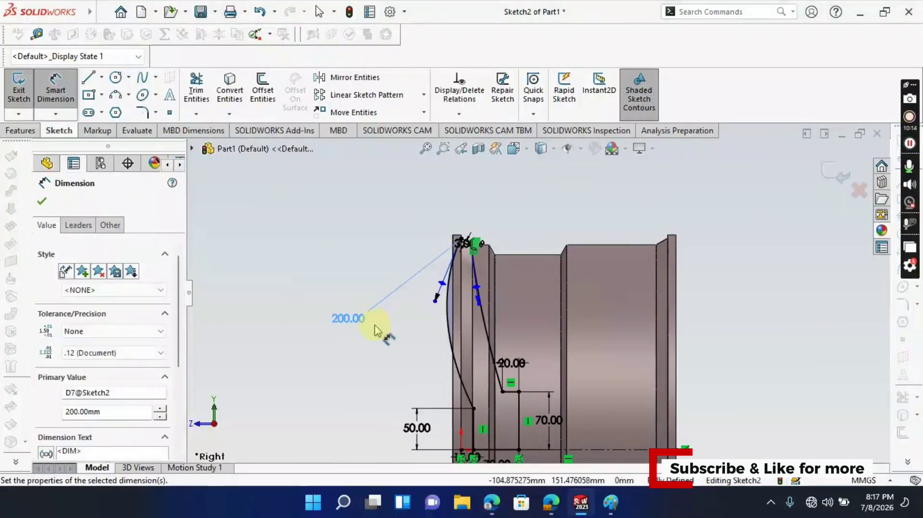
{"action": "left_click", "coordinate": [42, 201]}
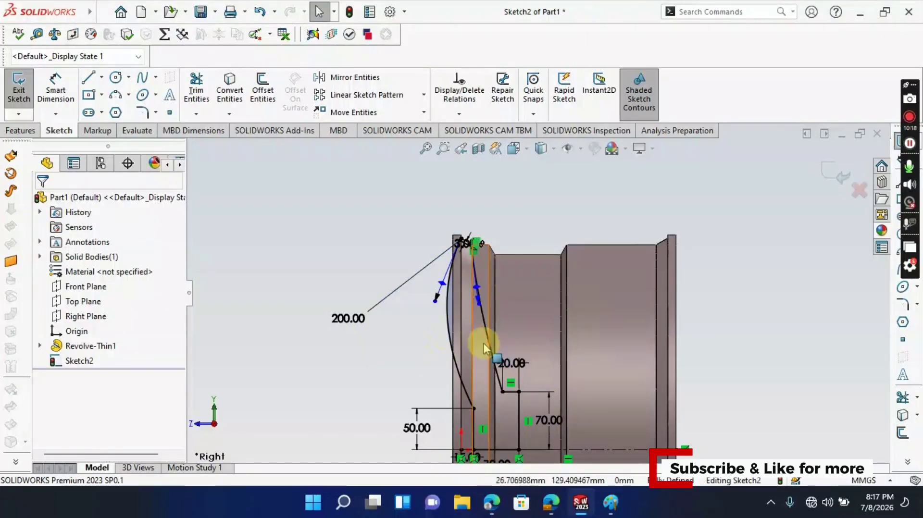
Dimension the angle between the outer spline's upper tangent handle and the vertical line through the origin as 15 degrees.
{"action": "scroll", "coordinate": [458, 333], "scroll_direction": "down", "scroll_amount": 3}
{"action": "left_click", "coordinate": [438, 324]}
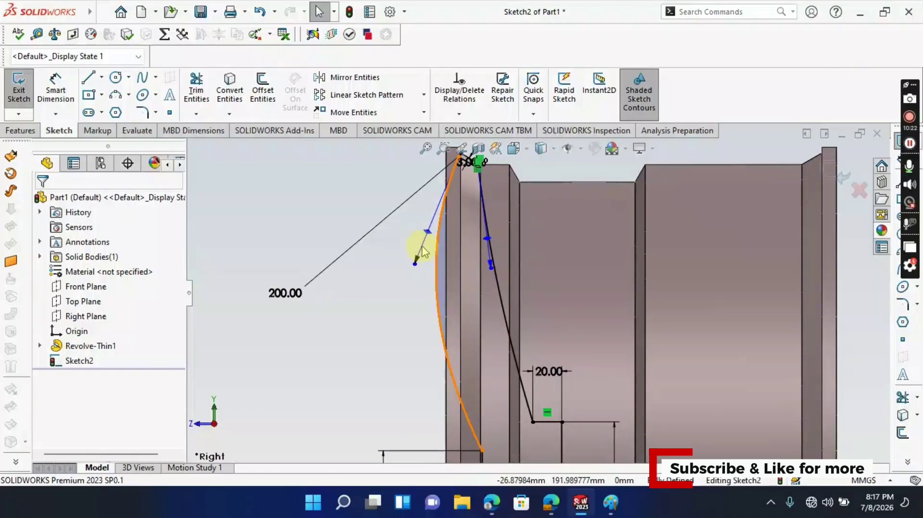
{"action": "left_click", "coordinate": [56, 85]}
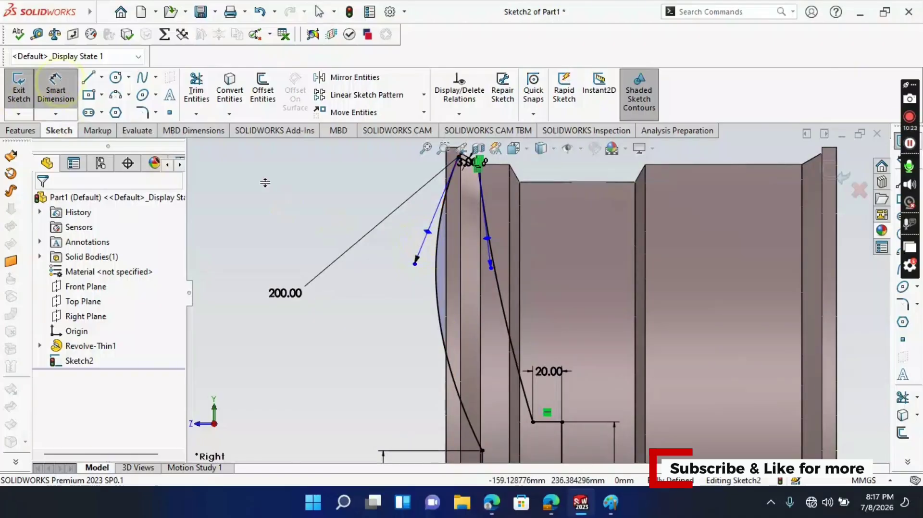
{"action": "left_click", "coordinate": [428, 234]}
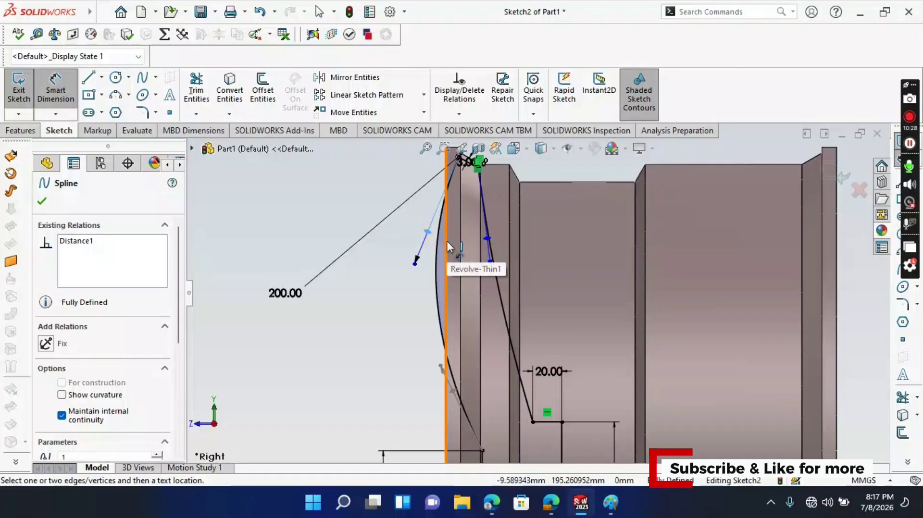
{"action": "left_click", "coordinate": [460, 241]}
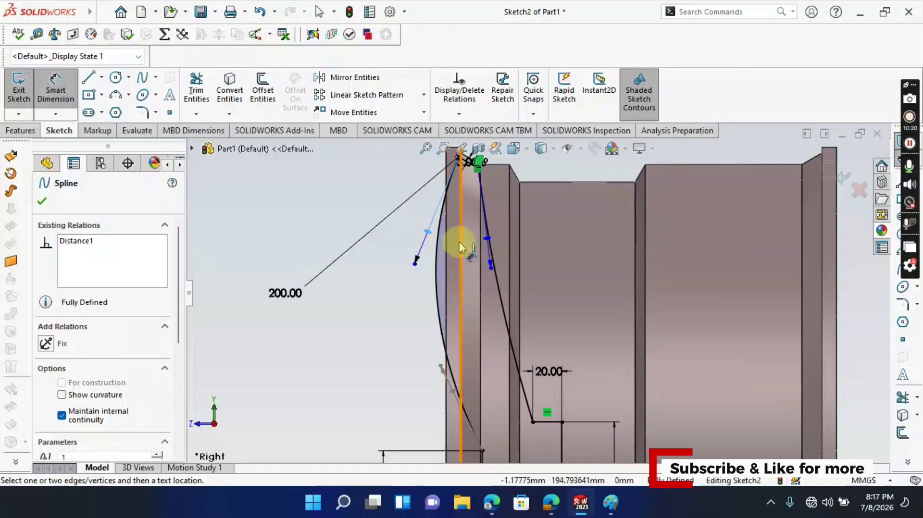
{"action": "left_click", "coordinate": [435, 282]}
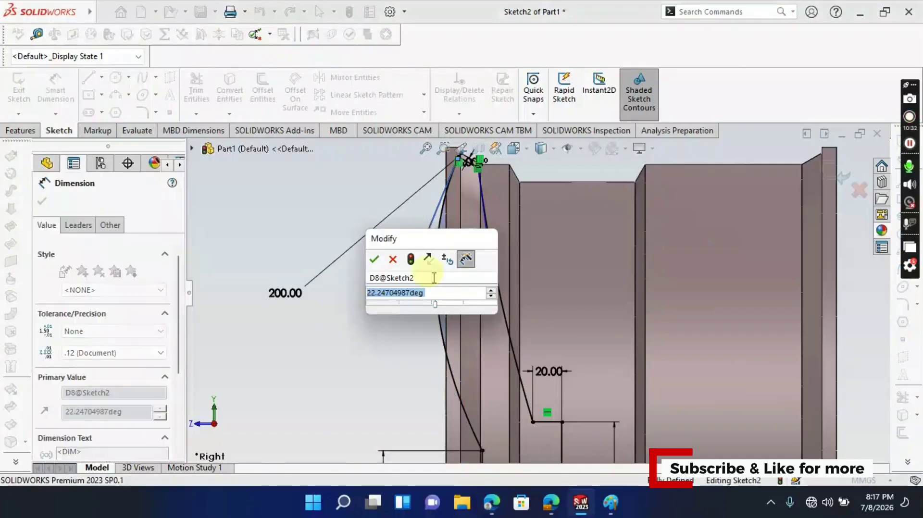
{"action": "type", "text": "15"}
{"action": "key", "text": "Return"}
{"action": "key", "text": "Escape"}
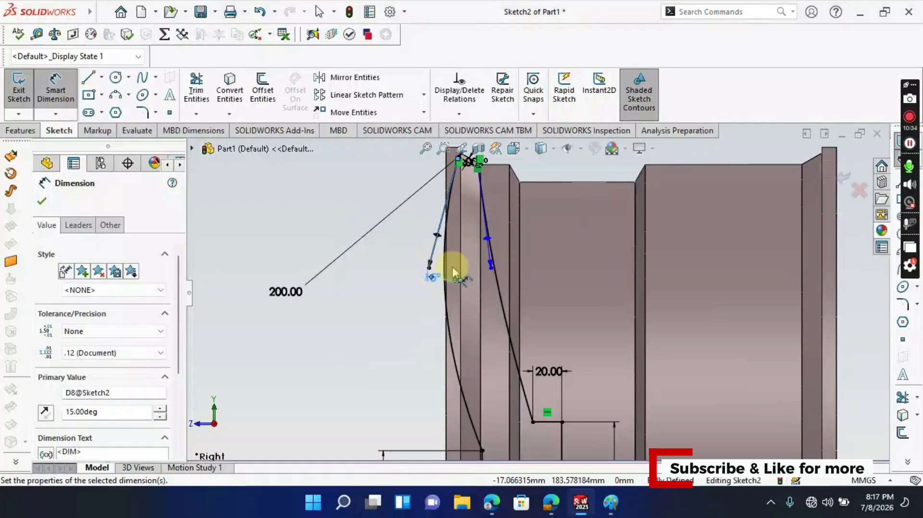
{"action": "key", "text": "Escape"}
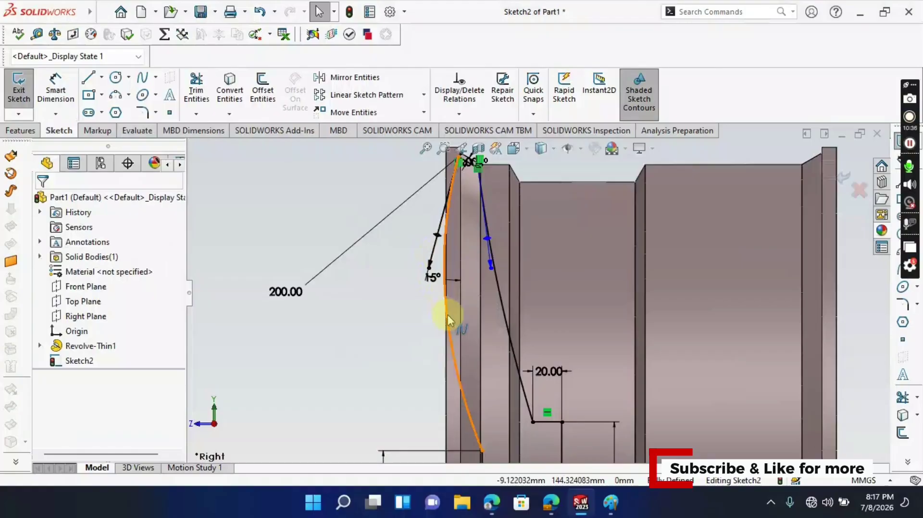
Check the outer spoke spline's curve and move the 15° and 200 mm dimension texts clear of it.
{"action": "scroll", "coordinate": [443, 299], "scroll_direction": "down", "scroll_amount": 3}
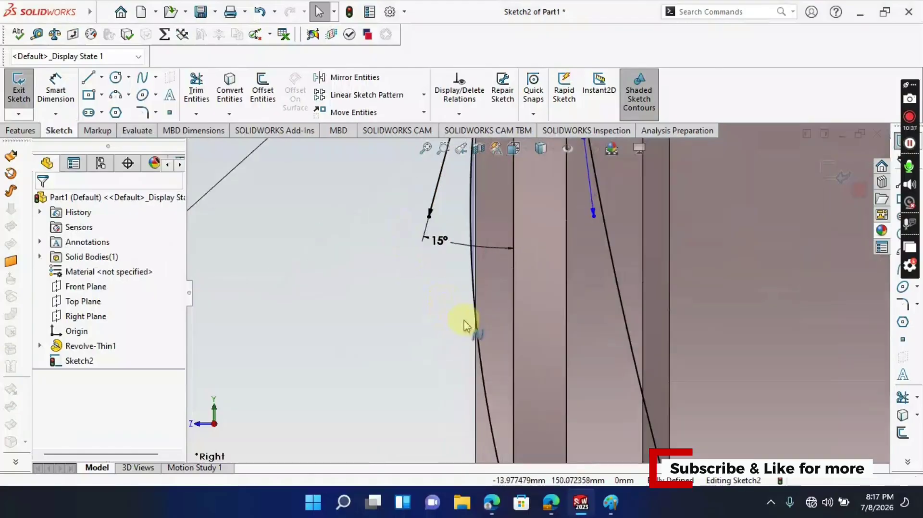
{"action": "left_click", "coordinate": [473, 288]}
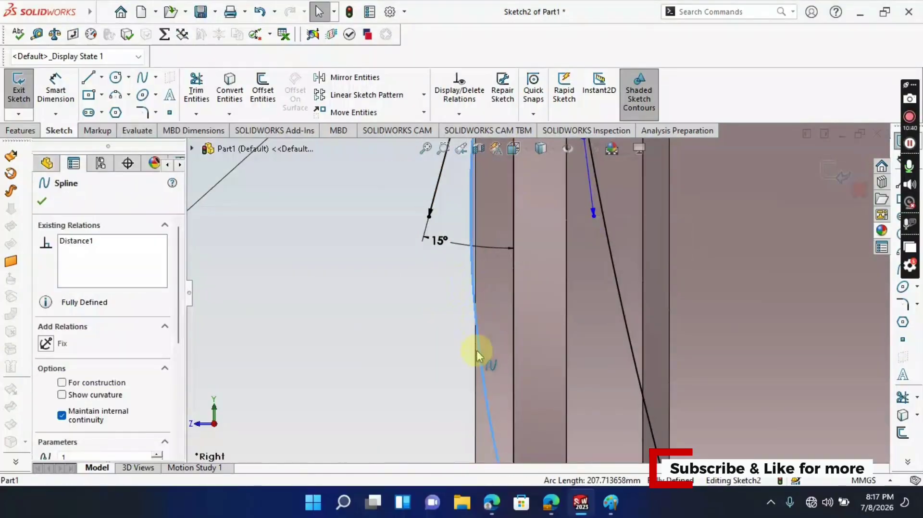
{"action": "scroll", "coordinate": [478, 356], "scroll_direction": "up", "scroll_amount": 3}
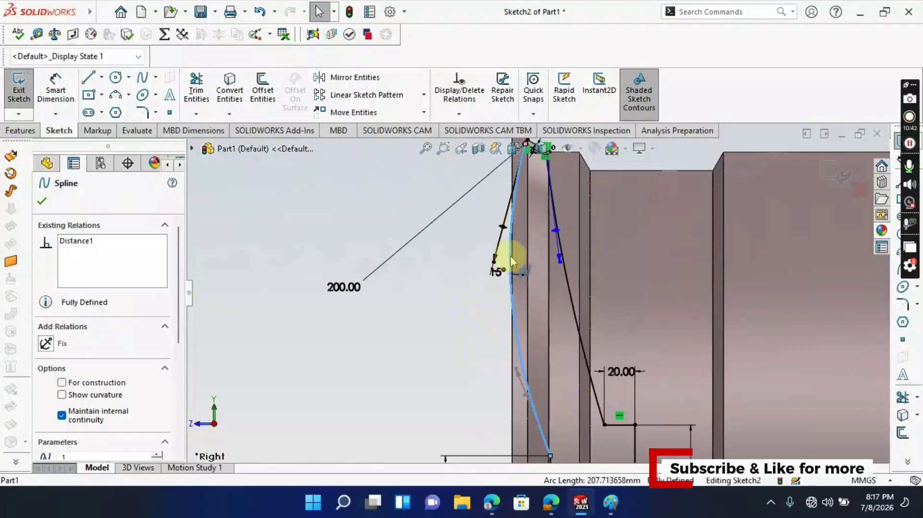
{"action": "left_click", "coordinate": [512, 279]}
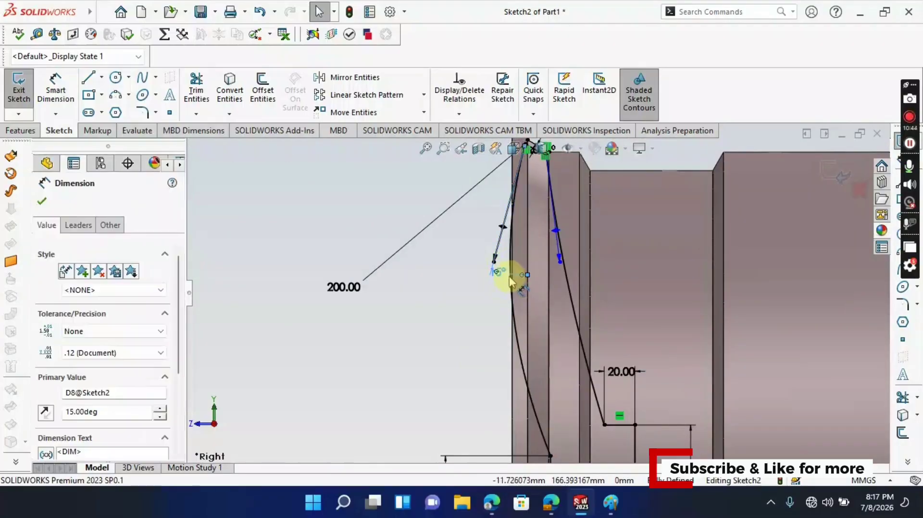
{"action": "left_click_drag", "start_coordinate": [510, 277], "coordinate": [499, 276]}
{"action": "left_click", "coordinate": [512, 294]}
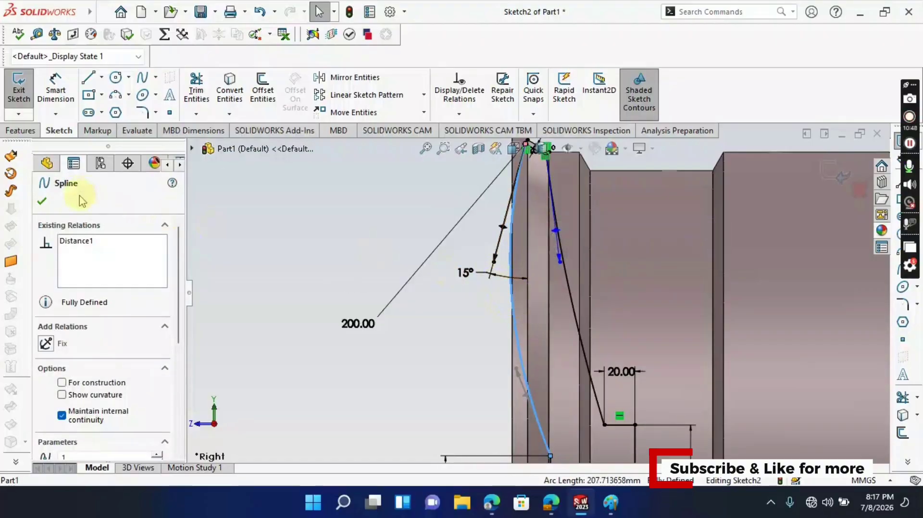
{"action": "left_click", "coordinate": [42, 204]}
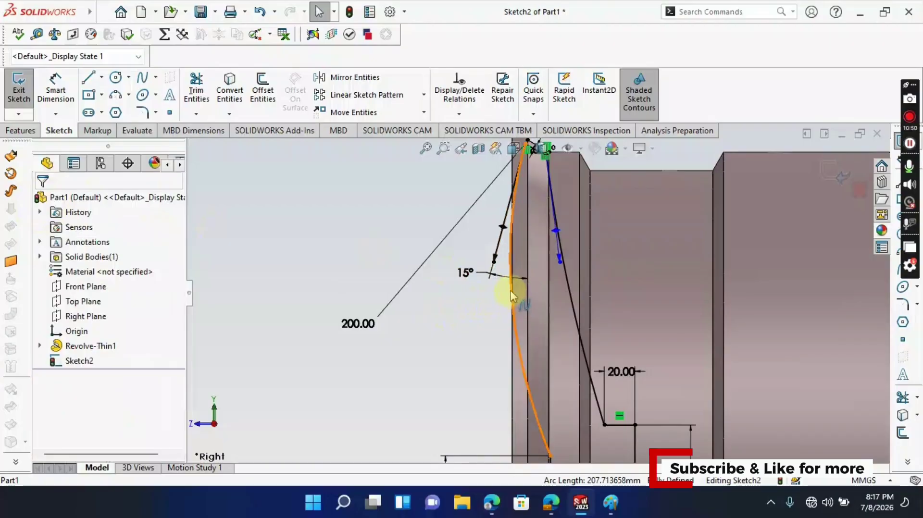
{"action": "left_click", "coordinate": [512, 289]}
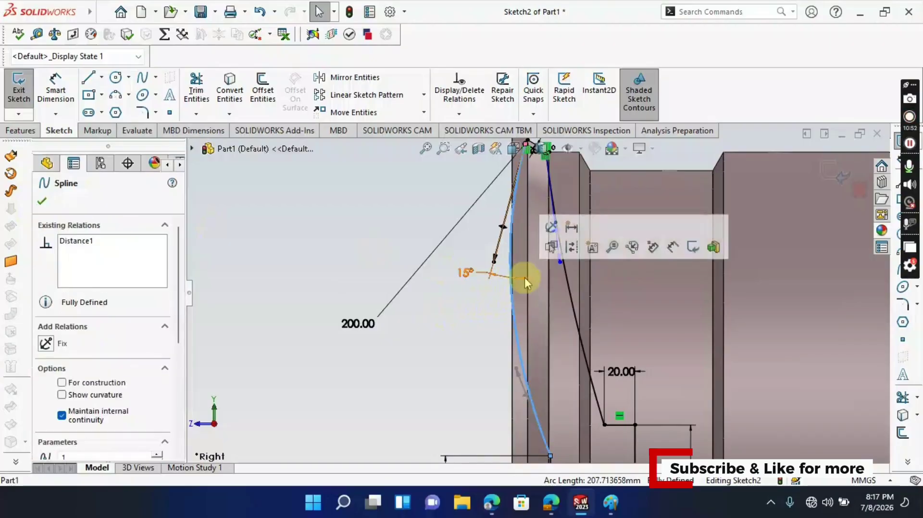
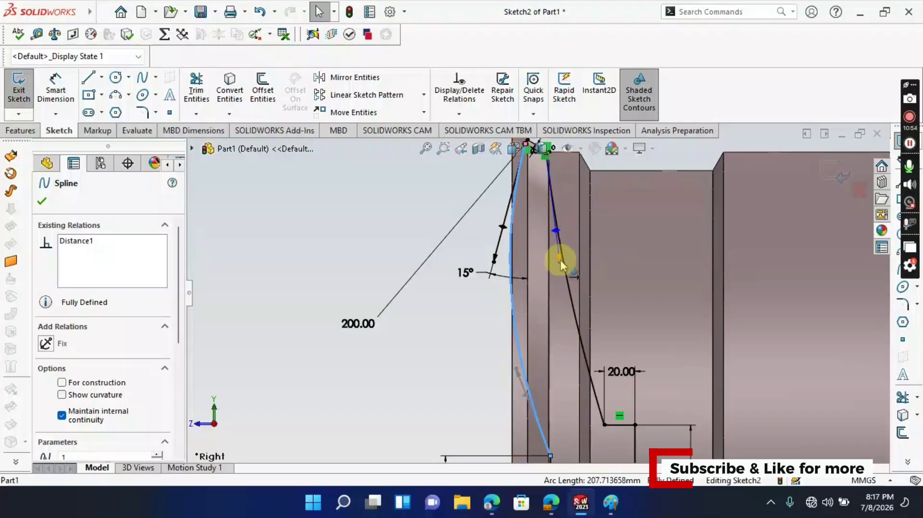
{"action": "left_click", "coordinate": [42, 202]}
Dimension the length of the inner spoke spline's upper tangent handle as 90 mm.
{"action": "left_click", "coordinate": [54, 86]}
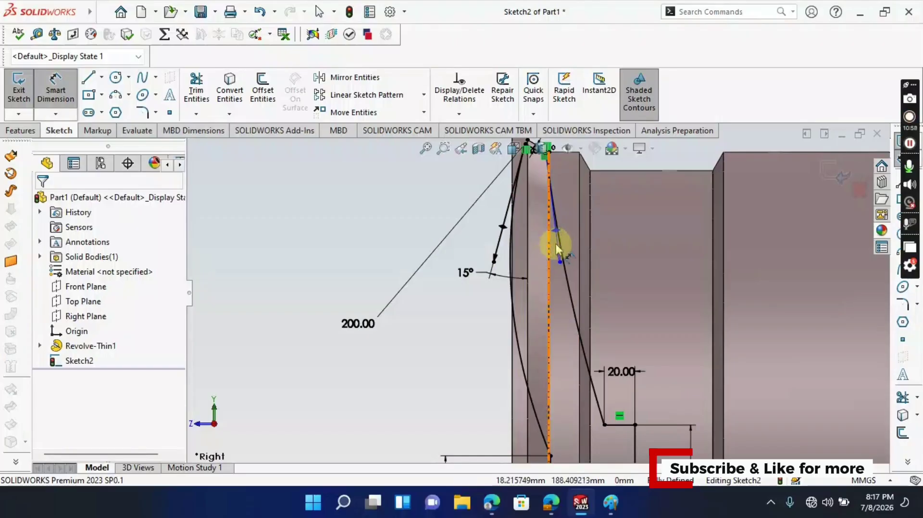
{"action": "scroll", "coordinate": [556, 259], "scroll_direction": "down", "scroll_amount": 2}
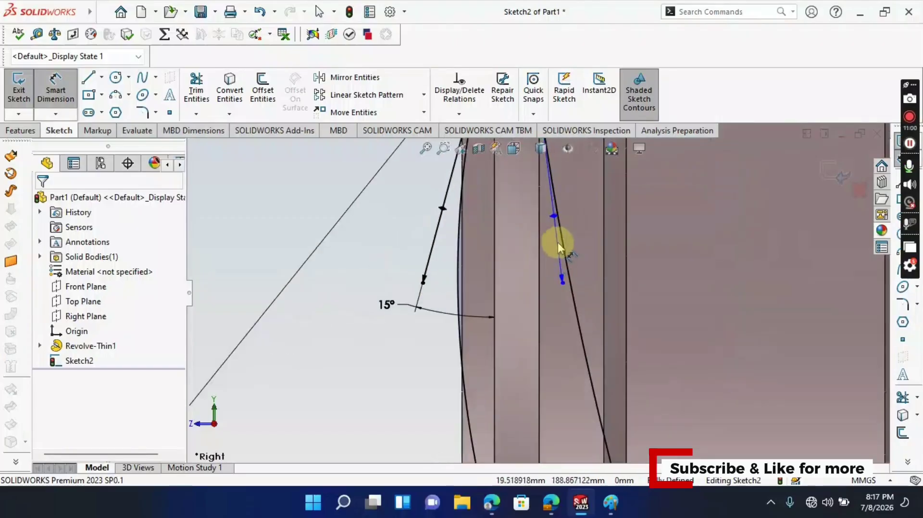
{"action": "left_click", "coordinate": [553, 219]}
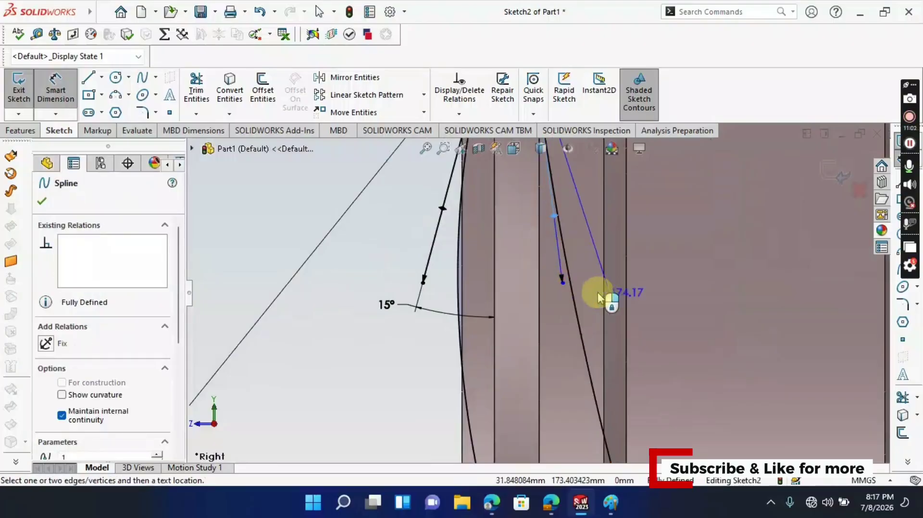
{"action": "left_click", "coordinate": [605, 275]}
{"action": "left_click", "coordinate": [598, 284]}
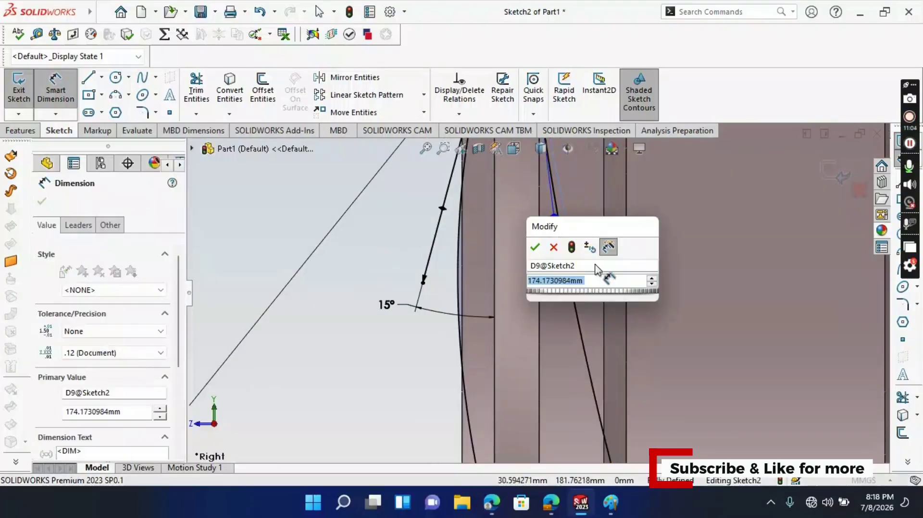
{"action": "type", "text": "90"}
{"action": "key", "text": "Return"}
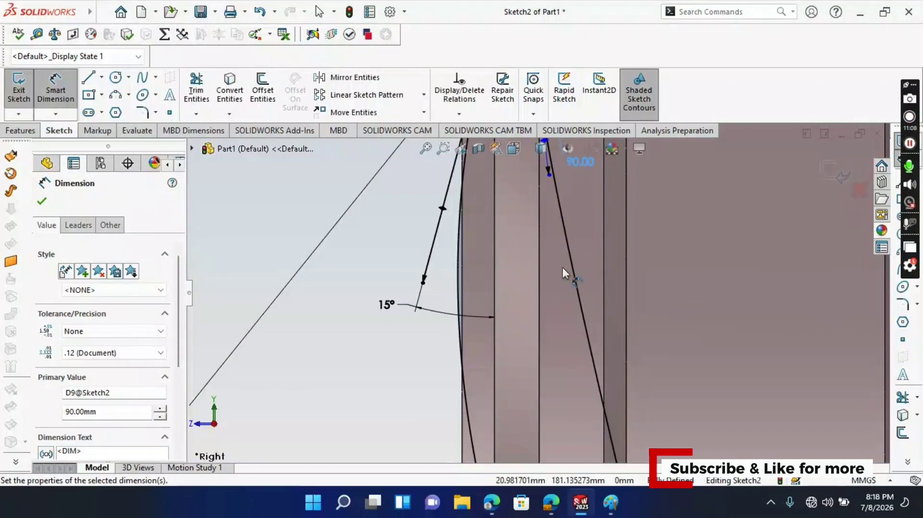
Dimension the angle between the inner spoke spline's upper tangent handle and the adjacent vertical rim edge.
{"action": "scroll", "coordinate": [549, 197], "scroll_direction": "down", "scroll_amount": 3}
{"action": "scroll", "coordinate": [551, 197], "scroll_direction": "up", "scroll_amount": 5}
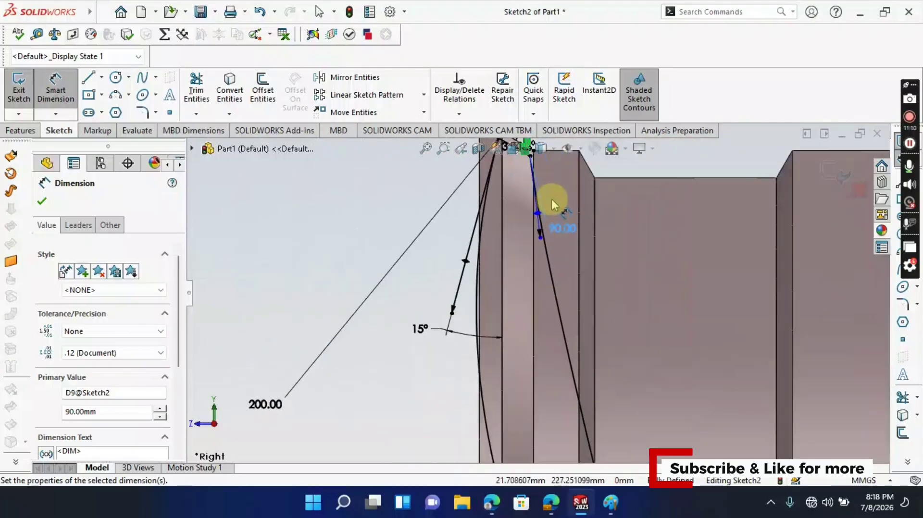
{"action": "mouse_move", "coordinate": [552, 200]}
{"action": "middle_mouse_down", "text": "ctrl"}
{"action": "mouse_move", "coordinate": [535, 192]}
{"action": "mouse_move", "coordinate": [502, 217]}
{"action": "middle_mouse_up", "text": "ctrl"}
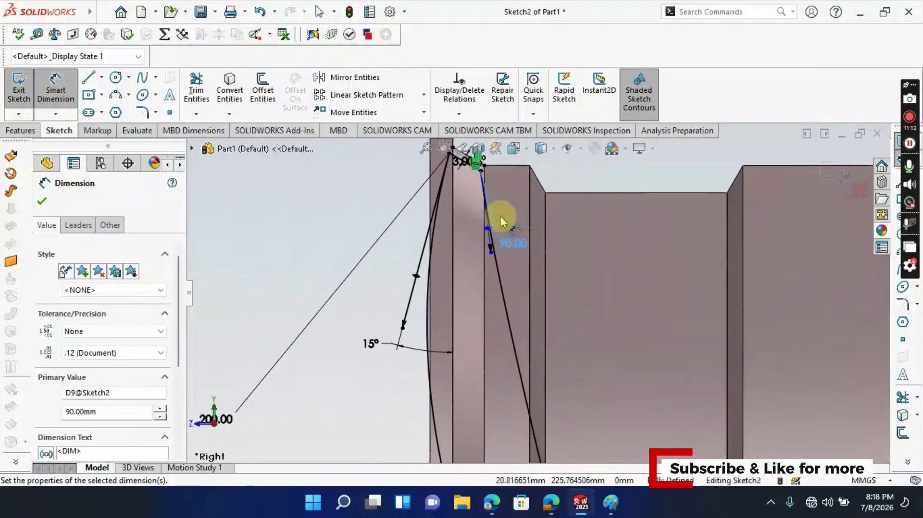
{"action": "scroll", "coordinate": [497, 236], "scroll_direction": "down", "scroll_amount": 2}
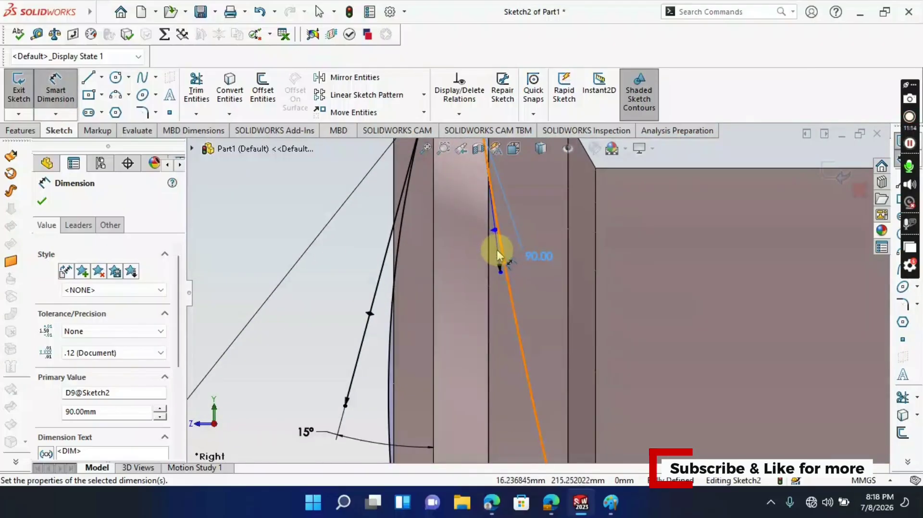
{"action": "left_click", "coordinate": [42, 201]}
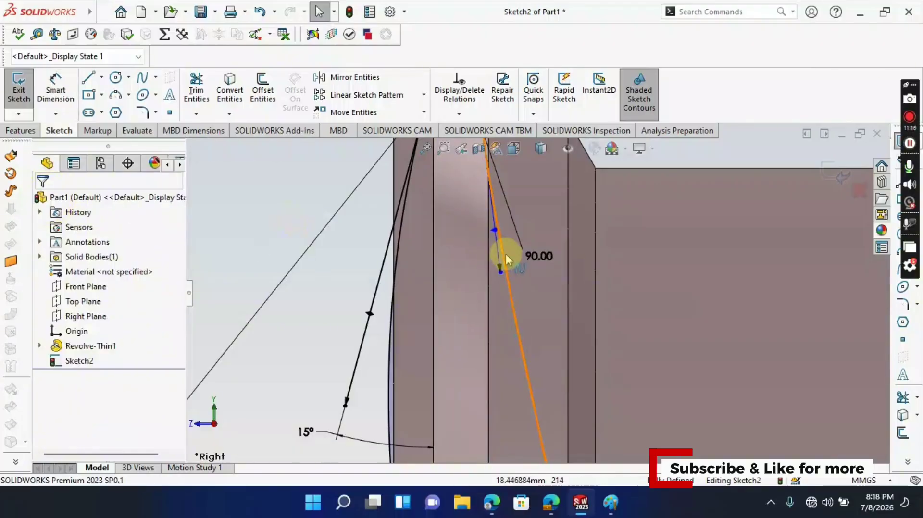
{"action": "left_click", "coordinate": [491, 268]}
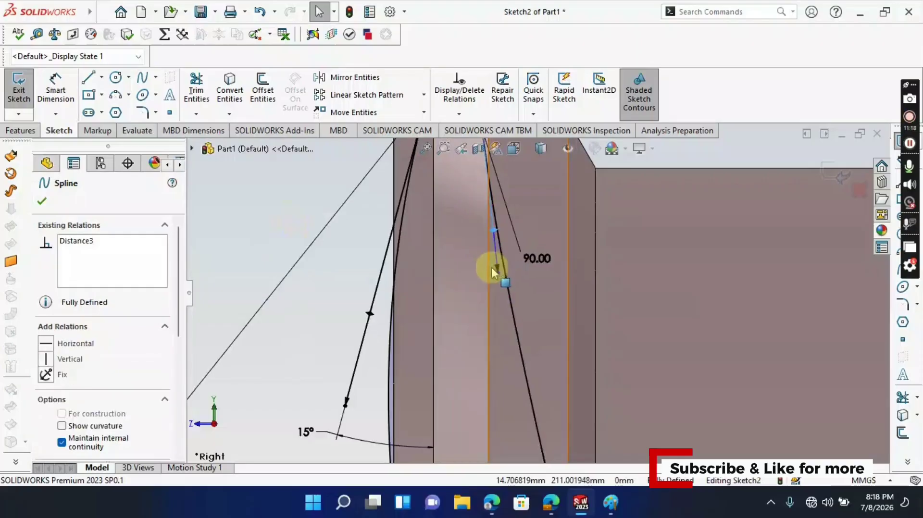
{"action": "left_click", "coordinate": [498, 336]}
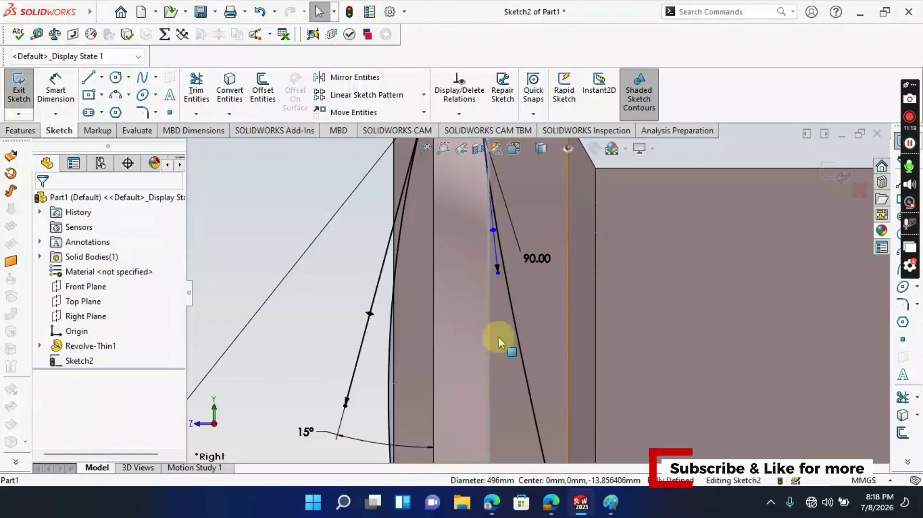
{"action": "left_click", "coordinate": [73, 101]}
{"action": "left_click", "coordinate": [493, 231]}
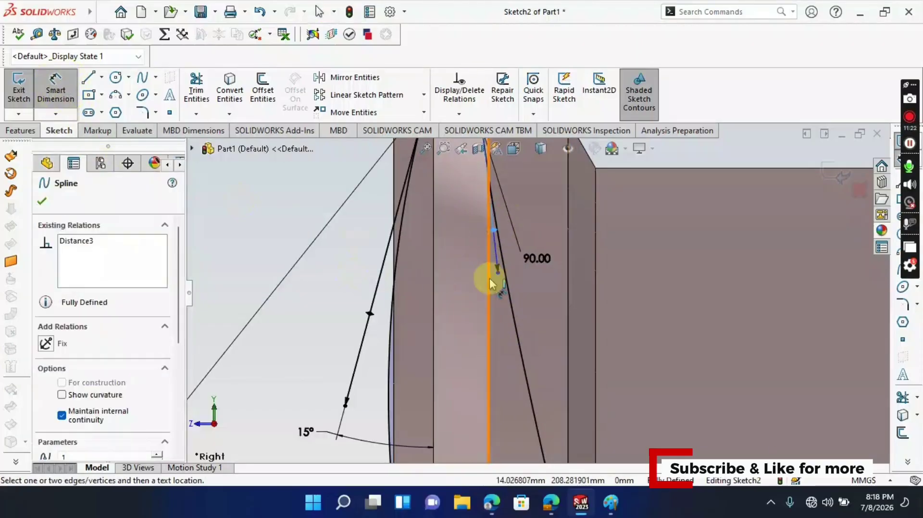
{"action": "left_click", "coordinate": [42, 203]}
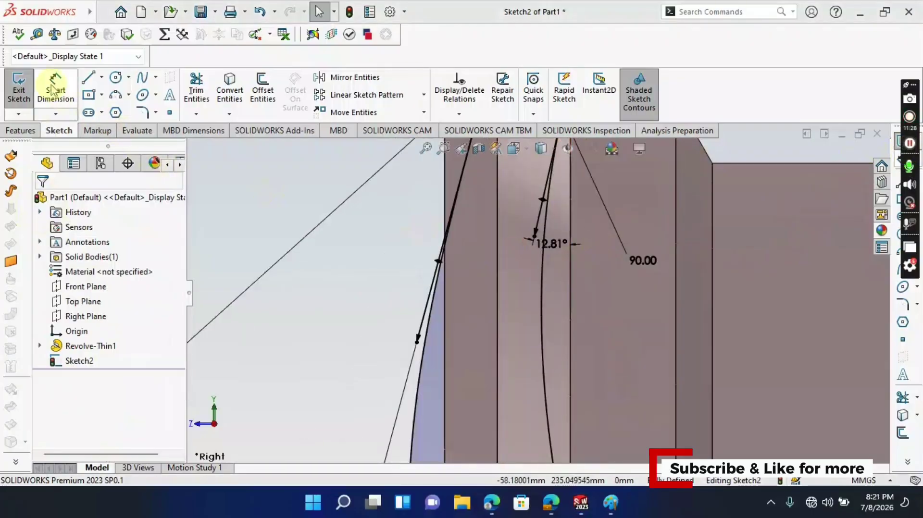
Set the angle of the inner spoke spline's upper tangent handle to 10 degrees.
{"action": "left_click", "coordinate": [54, 89]}
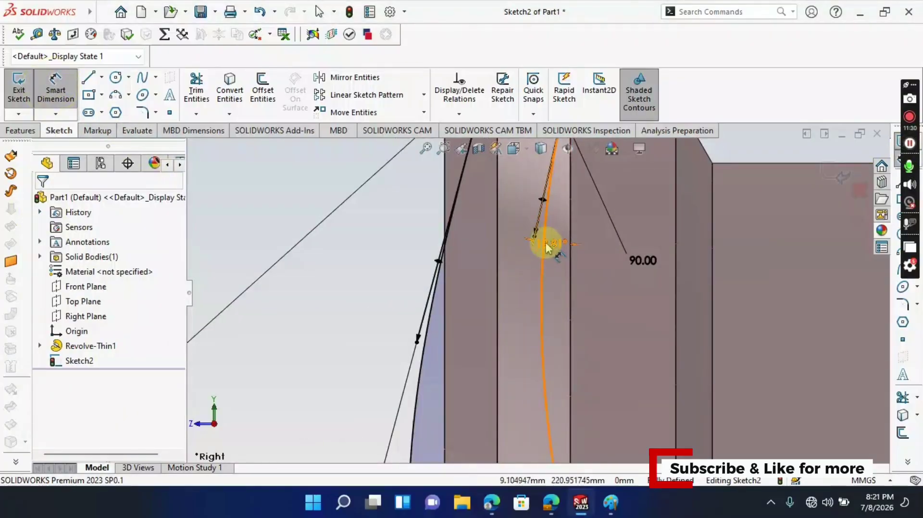
{"action": "key", "text": "Escape"}
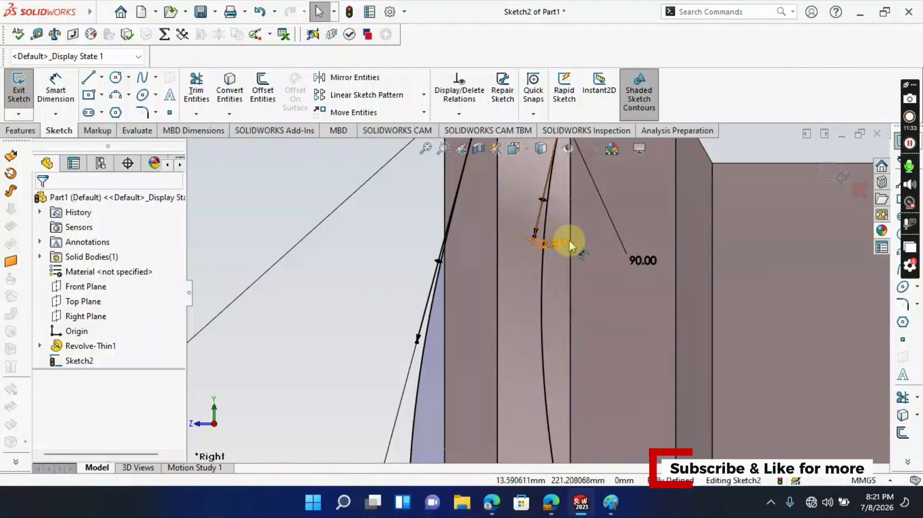
{"action": "double_click", "coordinate": [558, 244]}
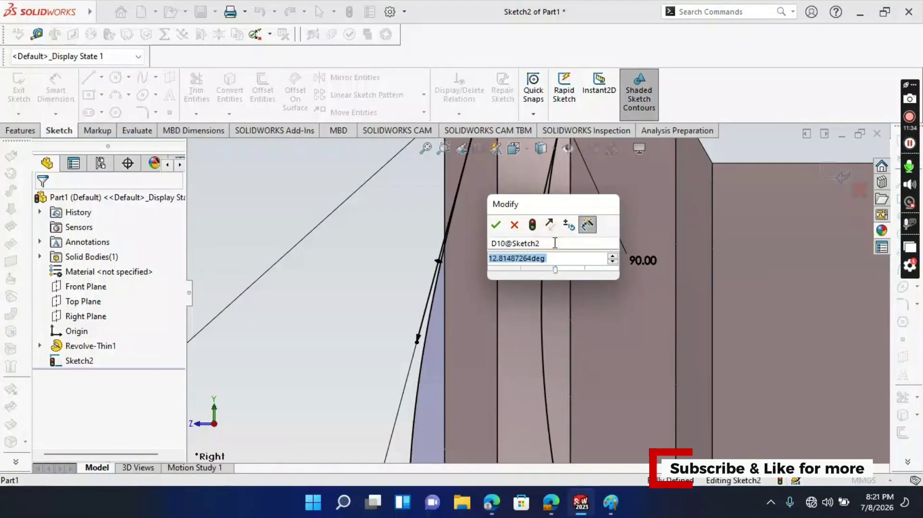
{"action": "type", "text": "10"}
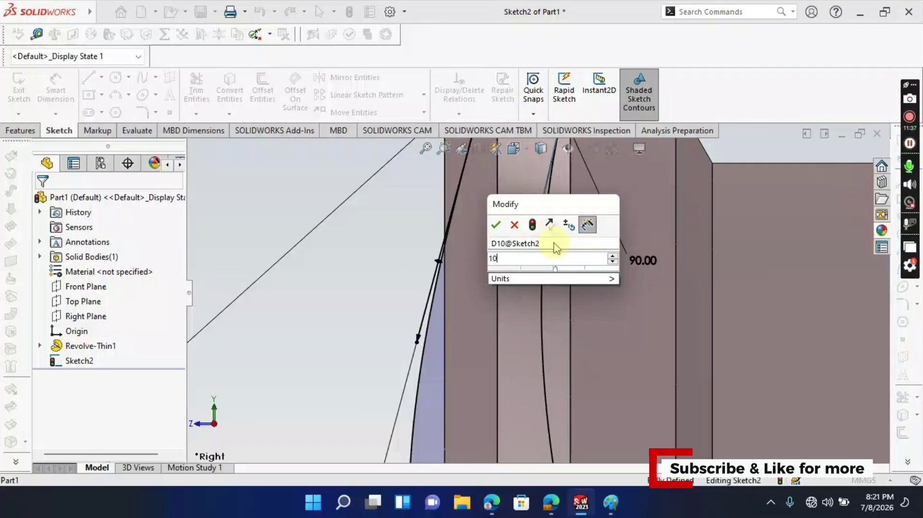
{"action": "key", "text": "Return"}
{"action": "left_click", "coordinate": [476, 243]}
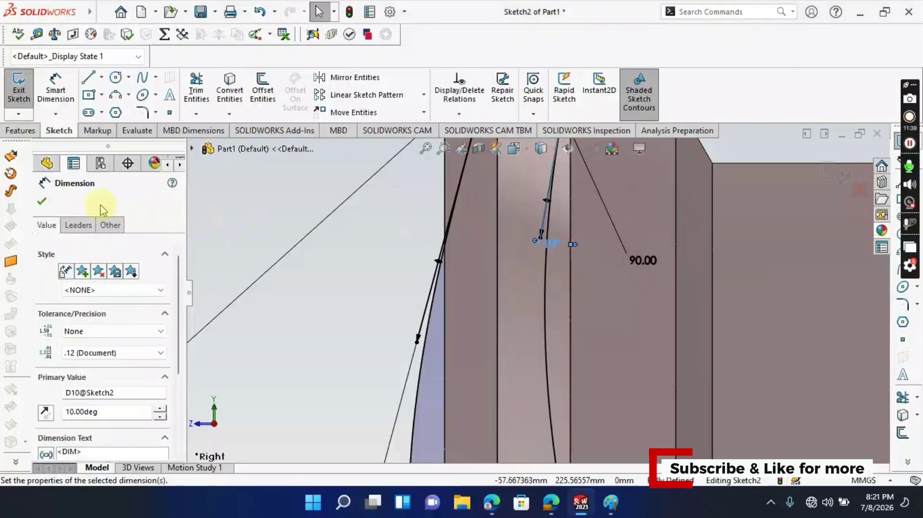
{"action": "left_click", "coordinate": [42, 204]}
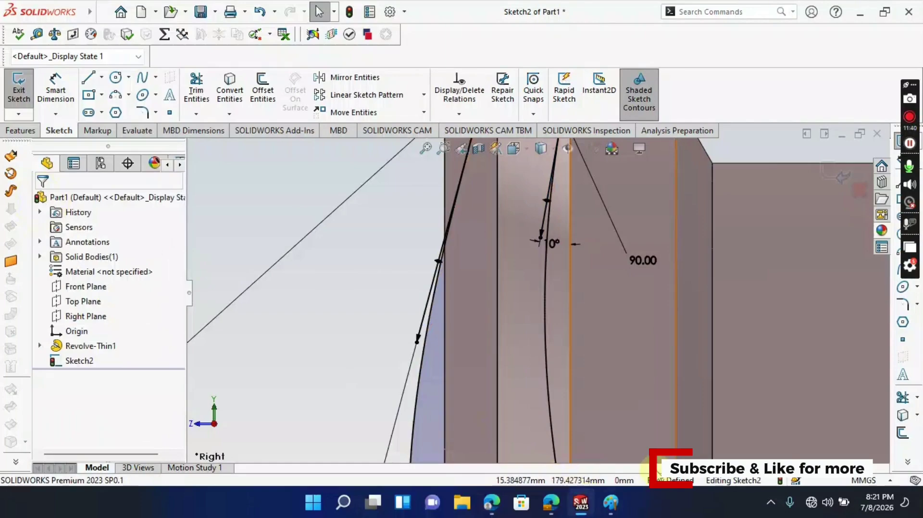
Review the whole spoke and hub profile, switch to Paint to examine the wheel reference drawing, and return to the SOLIDWORKS sketch.
{"action": "scroll", "coordinate": [647, 436], "scroll_direction": "up", "scroll_amount": 1}
{"action": "scroll", "coordinate": [646, 433], "scroll_direction": "up", "scroll_amount": 4}
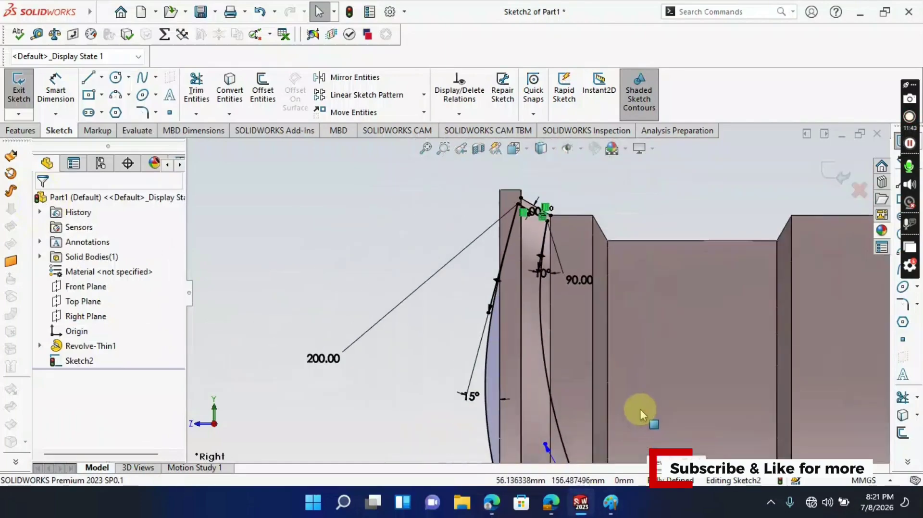
{"action": "middle_click_drag", "start_coordinate": [642, 416], "coordinate": [593, 272], "text": "ctrl"}
{"action": "scroll", "coordinate": [612, 321], "scroll_direction": "up", "scroll_amount": 3}
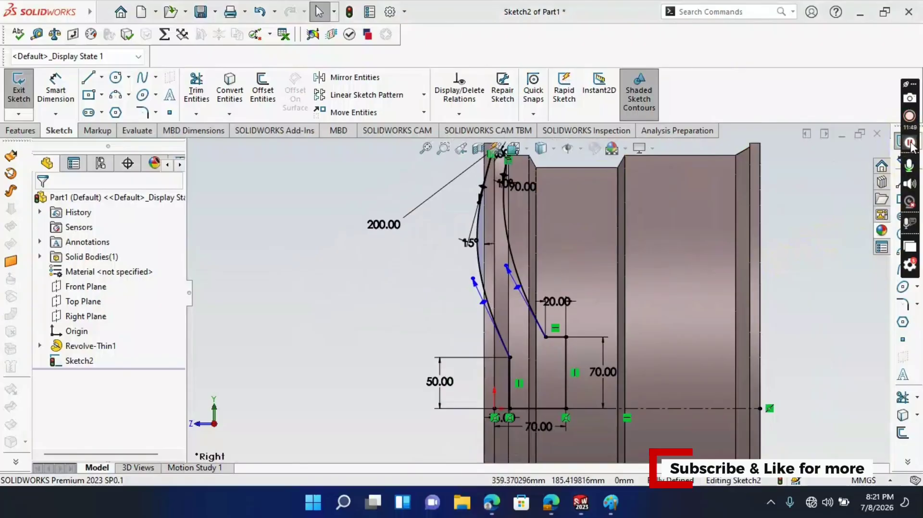
{"action": "left_click", "coordinate": [610, 503]}
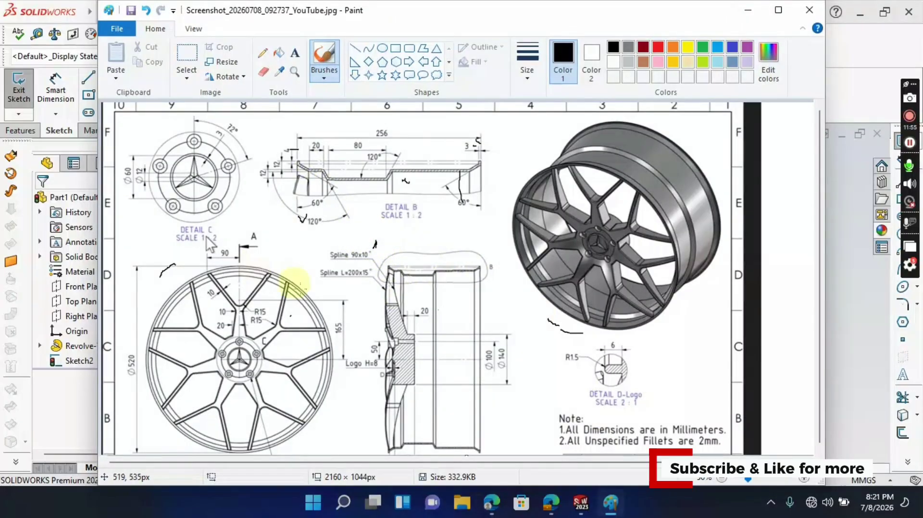
{"action": "left_click", "coordinate": [754, 480]}
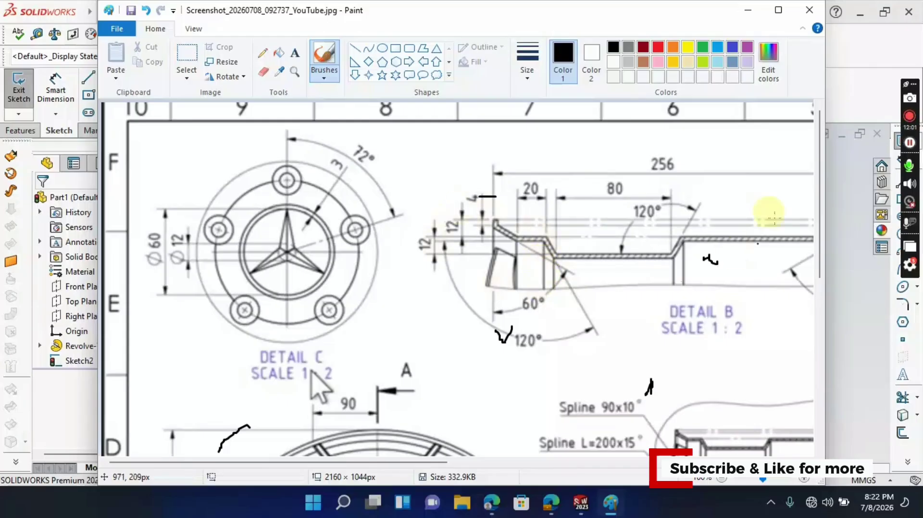
{"action": "left_click", "coordinate": [748, 10]}
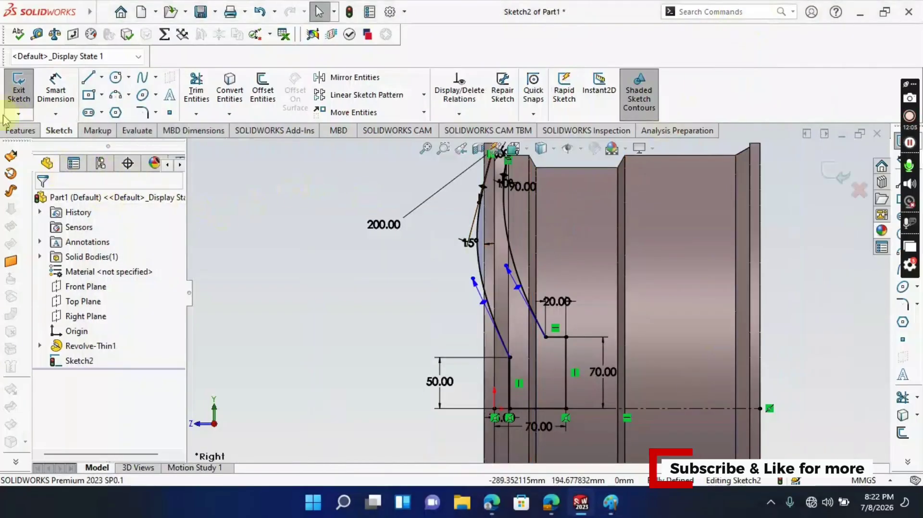
Revolve the spoke and hub profile 360 degrees about the horizontal centerline, merging the result with the rim.
{"action": "left_click", "coordinate": [22, 130]}
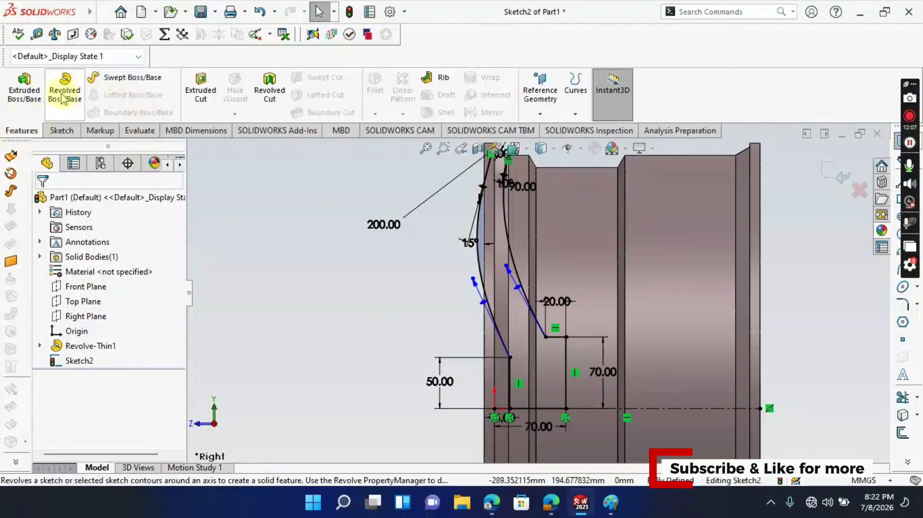
{"action": "scroll", "coordinate": [371, 309], "scroll_direction": "up", "scroll_amount": 2}
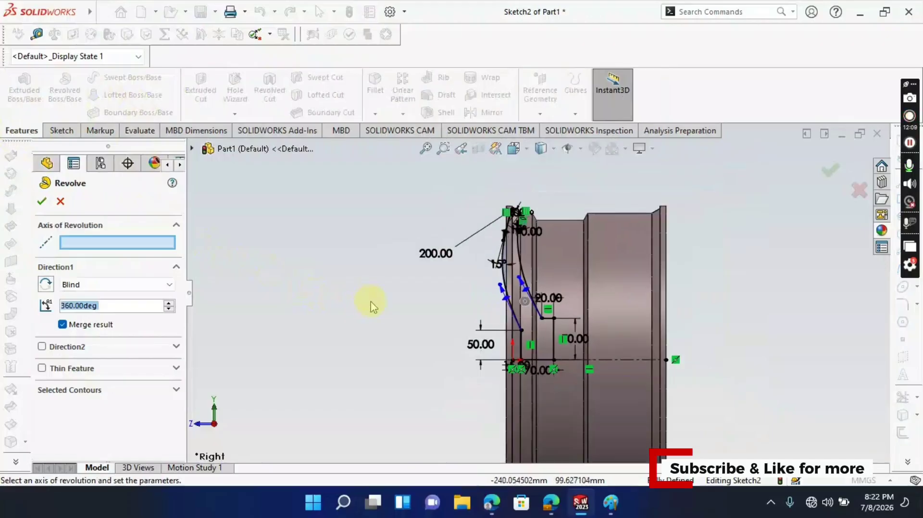
{"action": "left_click", "coordinate": [595, 360]}
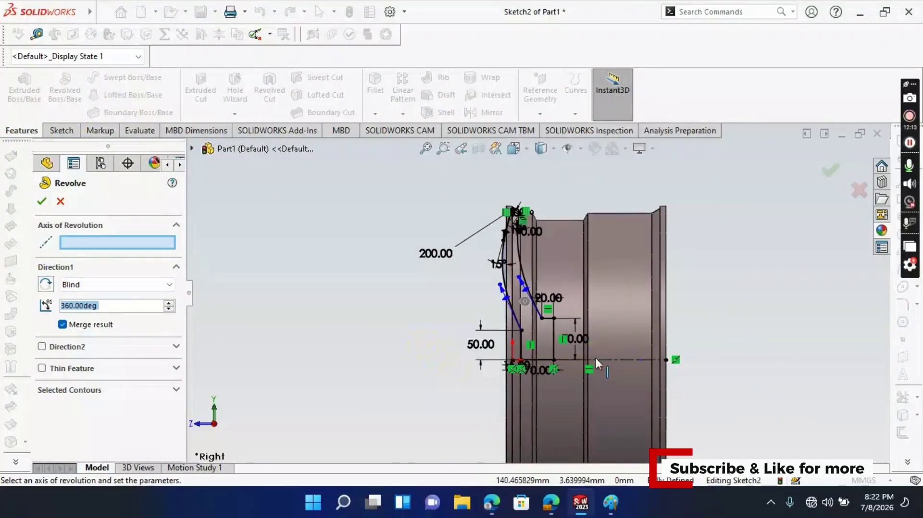
{"action": "left_click", "coordinate": [596, 358]}
{"action": "scroll", "coordinate": [596, 351], "scroll_direction": "up", "scroll_amount": 2}
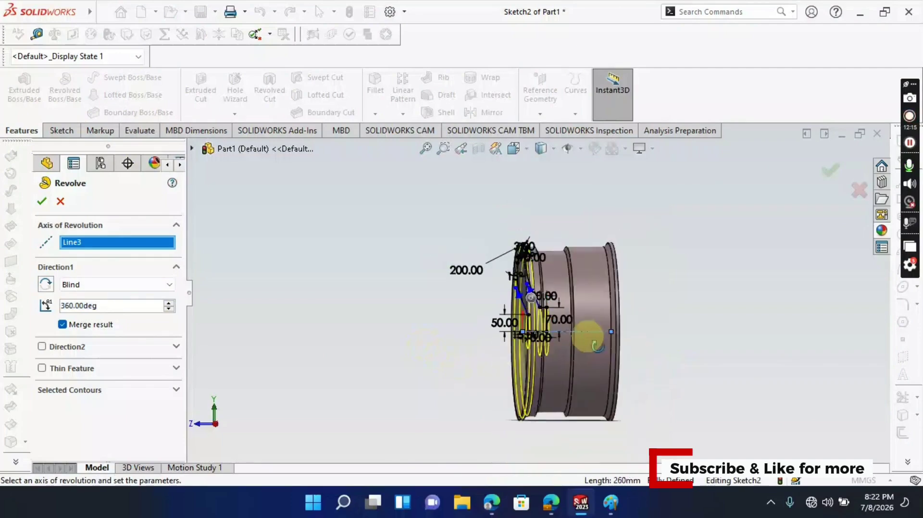
{"action": "middle_click_drag", "start_coordinate": [589, 336], "coordinate": [620, 356]}
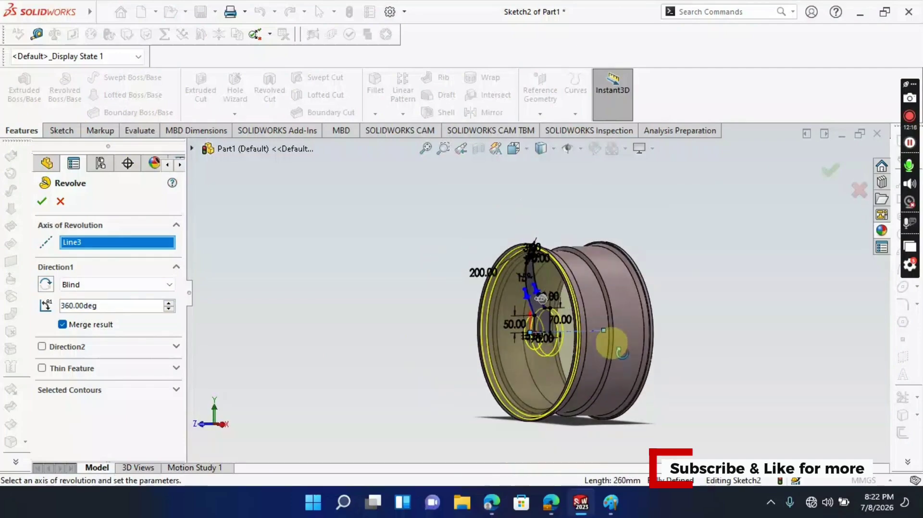
{"action": "left_click", "coordinate": [47, 204]}
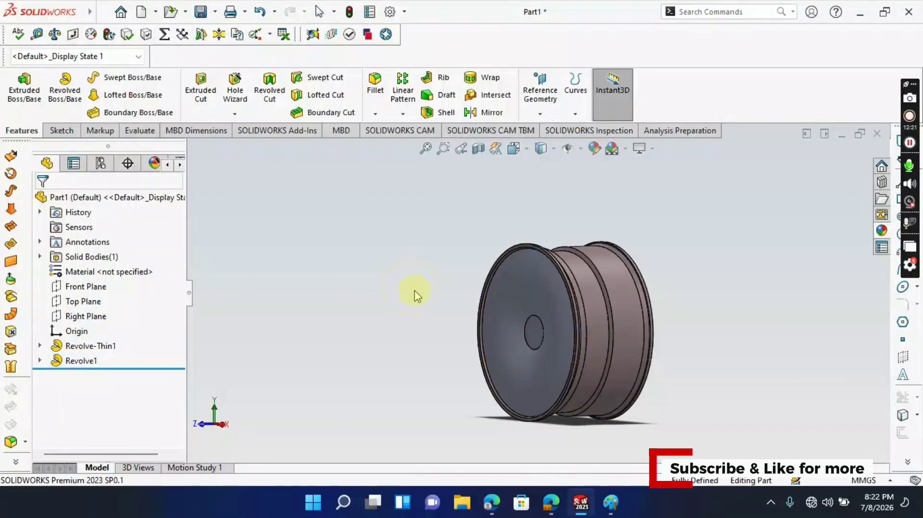
Switch to Paint and examine the wheel reference drawing with all its views and dimensions.
{"action": "mouse_move", "coordinate": [686, 303]}
{"action": "middle_mouse_down"}
{"action": "mouse_move", "coordinate": [707, 307]}
{"action": "mouse_move", "coordinate": [671, 297]}
{"action": "mouse_move", "coordinate": [683, 296]}
{"action": "middle_mouse_up"}
{"action": "left_click", "coordinate": [911, 145]}
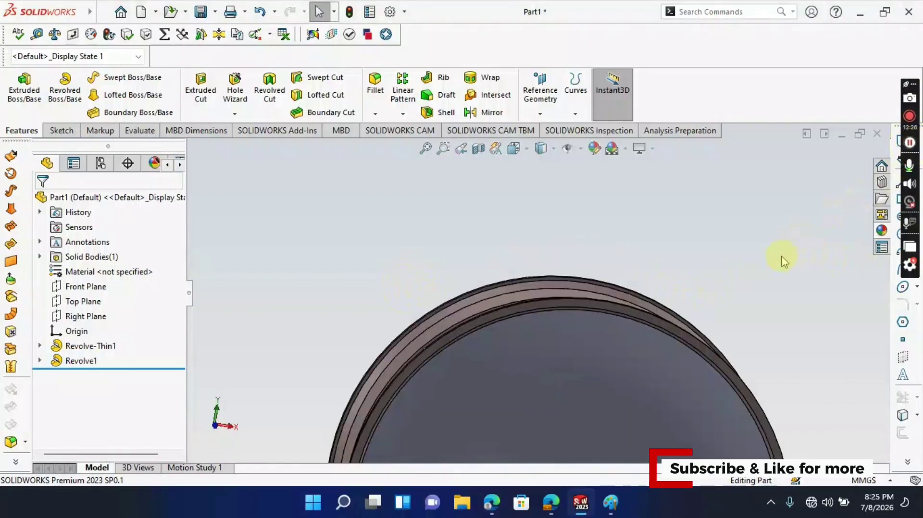
{"action": "scroll", "coordinate": [742, 269], "scroll_direction": "up", "scroll_amount": 3}
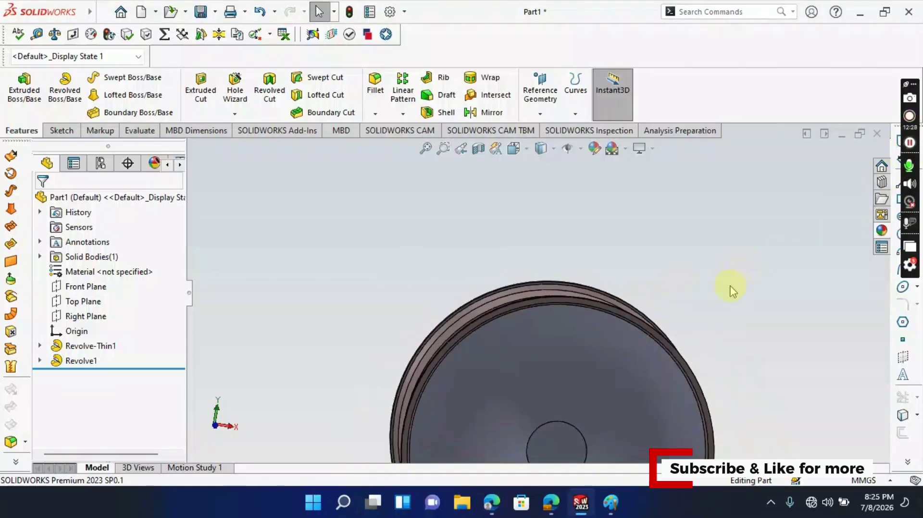
{"action": "scroll", "coordinate": [691, 232], "scroll_direction": "up", "scroll_amount": 2}
{"action": "left_click", "coordinate": [610, 502]}
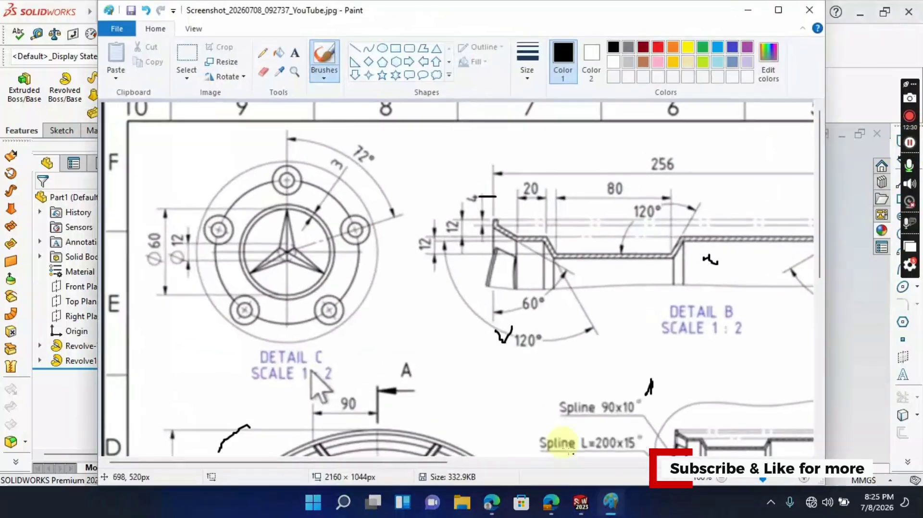
{"action": "left_click", "coordinate": [721, 479]}
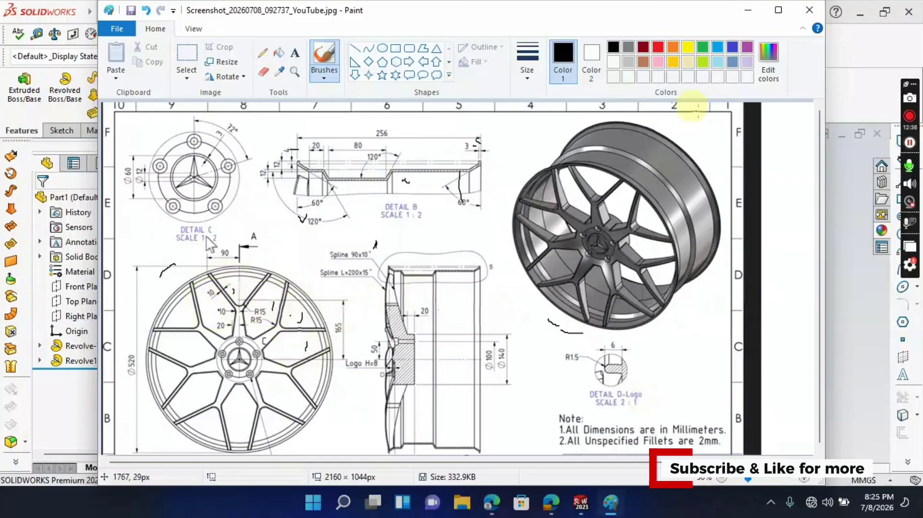
{"action": "left_click", "coordinate": [746, 11]}
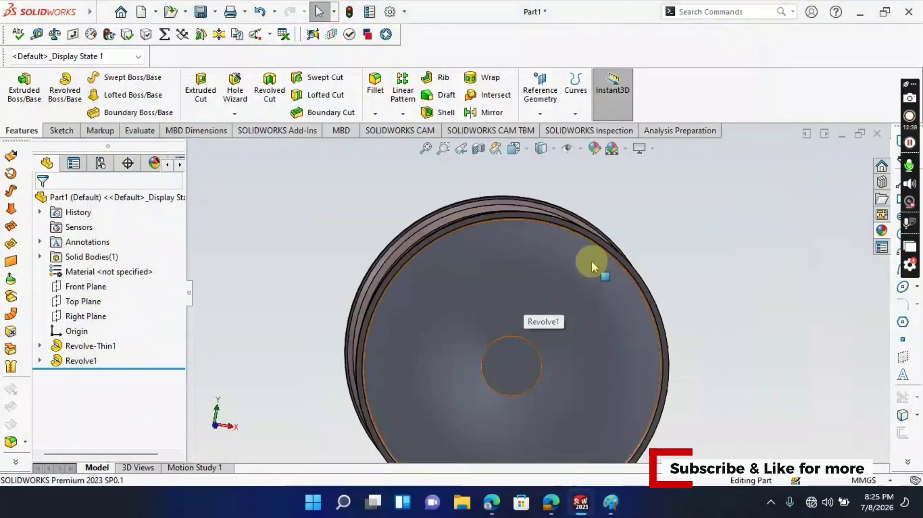
Start a sketch on the flat ring-shaped front face of the wheel rim.
{"action": "middle_click_drag", "start_coordinate": [655, 211], "coordinate": [649, 196]}
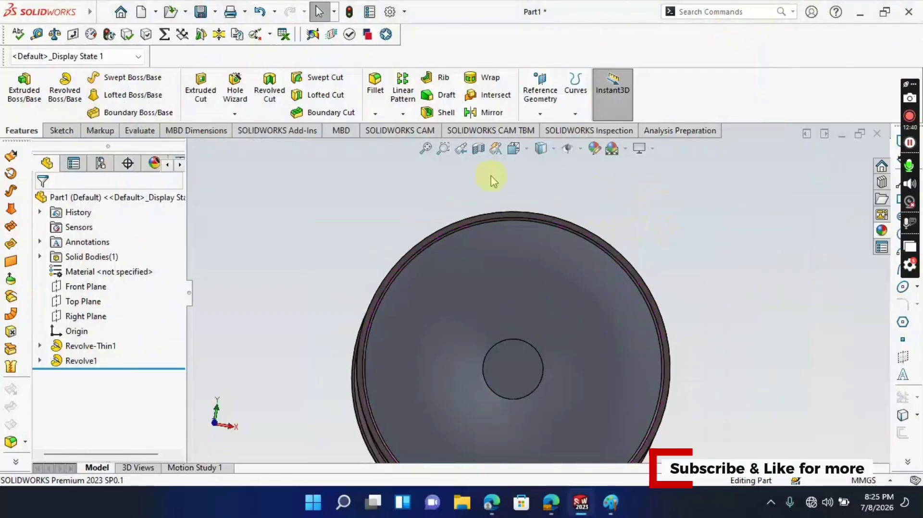
{"action": "scroll", "coordinate": [428, 252], "scroll_direction": "down", "scroll_amount": 3}
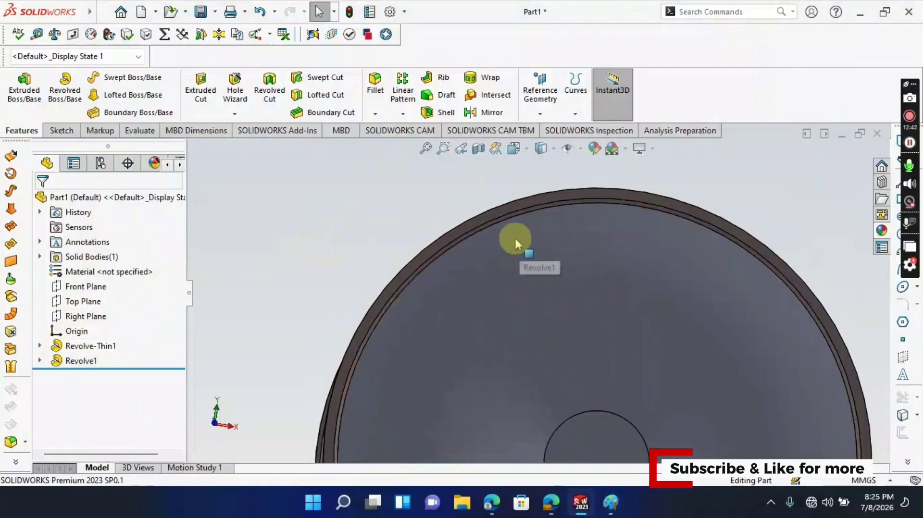
{"action": "left_click", "coordinate": [506, 214]}
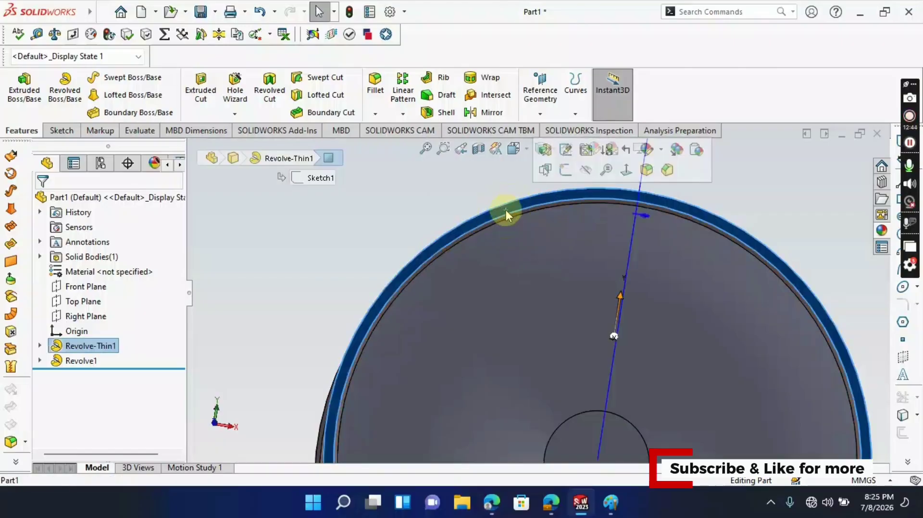
{"action": "left_click", "coordinate": [567, 174]}
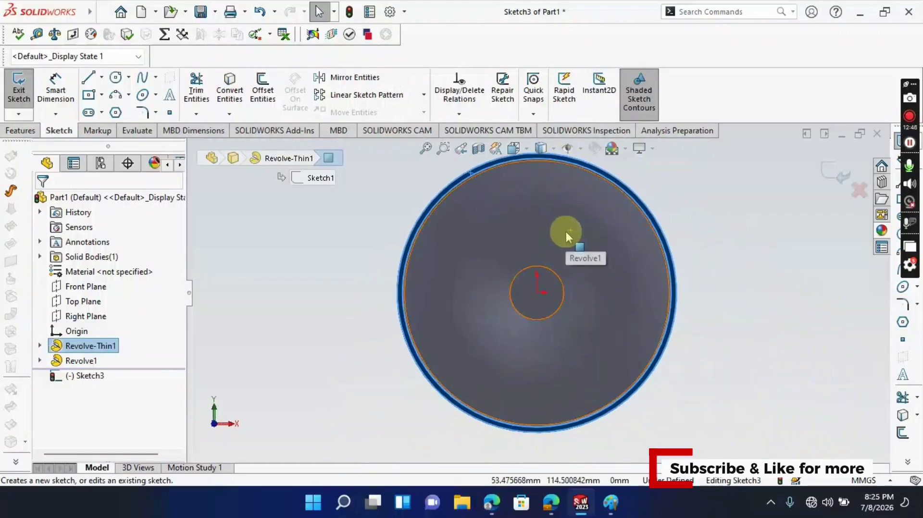
Sketch a vertical centerline up from the origin and extend its upper end beyond the rim, about 315 mm above the origin.
{"action": "scroll", "coordinate": [523, 185], "scroll_direction": "down", "scroll_amount": 2}
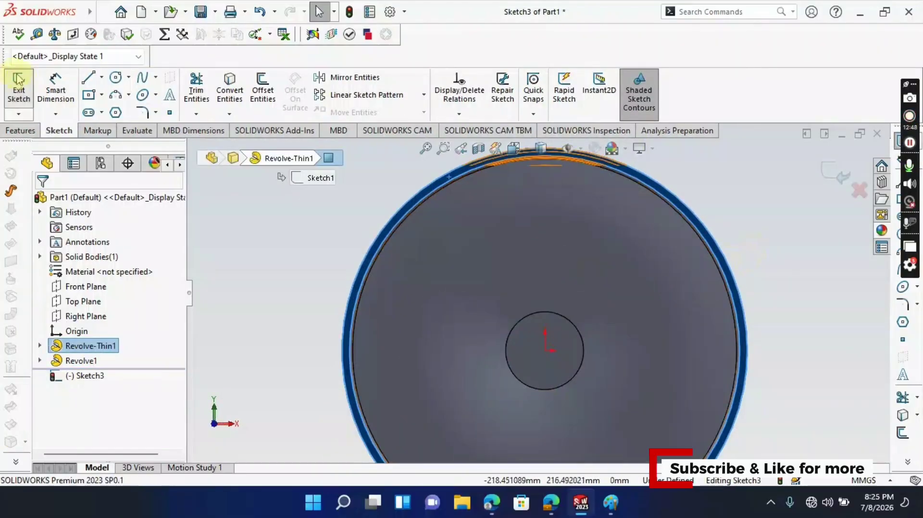
{"action": "left_click", "coordinate": [102, 78]}
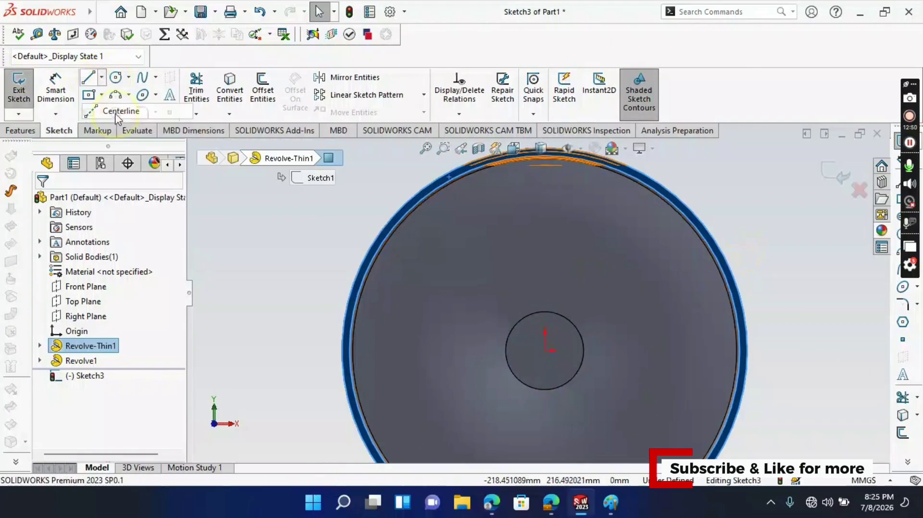
{"action": "left_click", "coordinate": [112, 106]}
{"action": "left_click", "coordinate": [544, 200]}
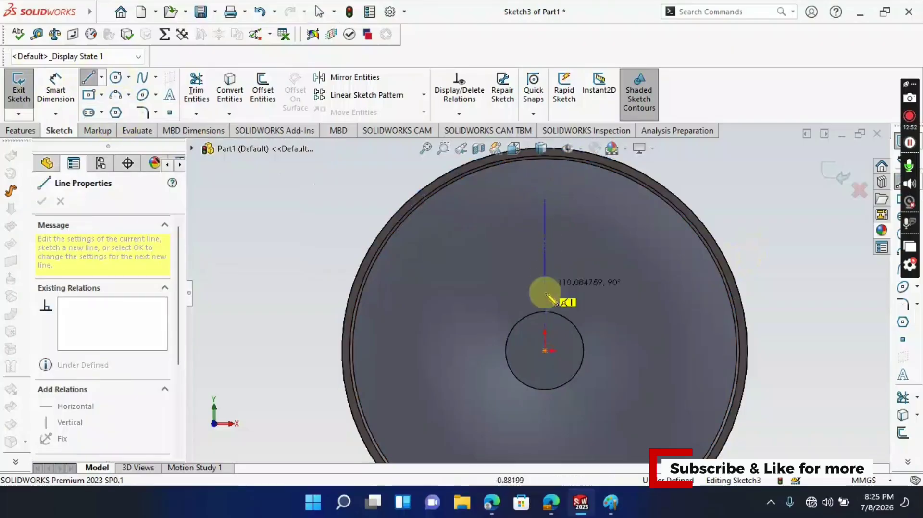
{"action": "left_click", "coordinate": [545, 350]}
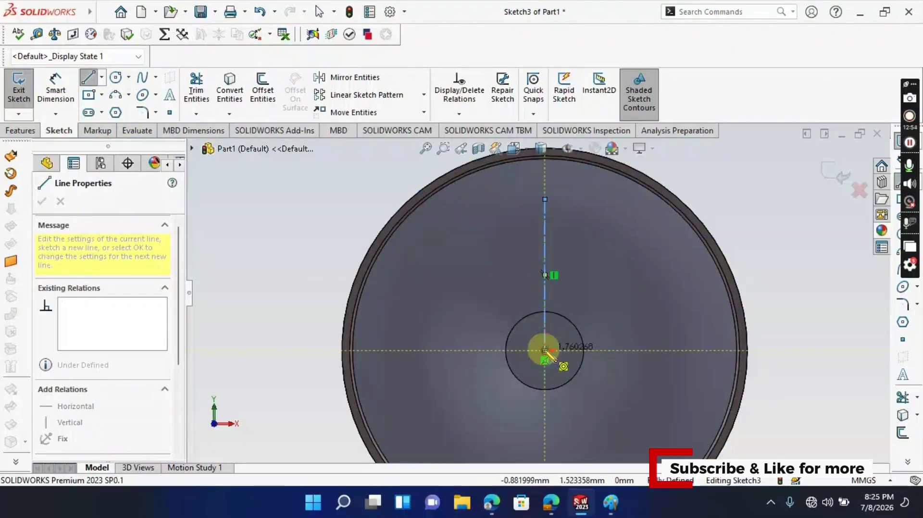
{"action": "key", "text": "Escape"}
{"action": "scroll", "coordinate": [550, 202], "scroll_direction": "up", "scroll_amount": 2}
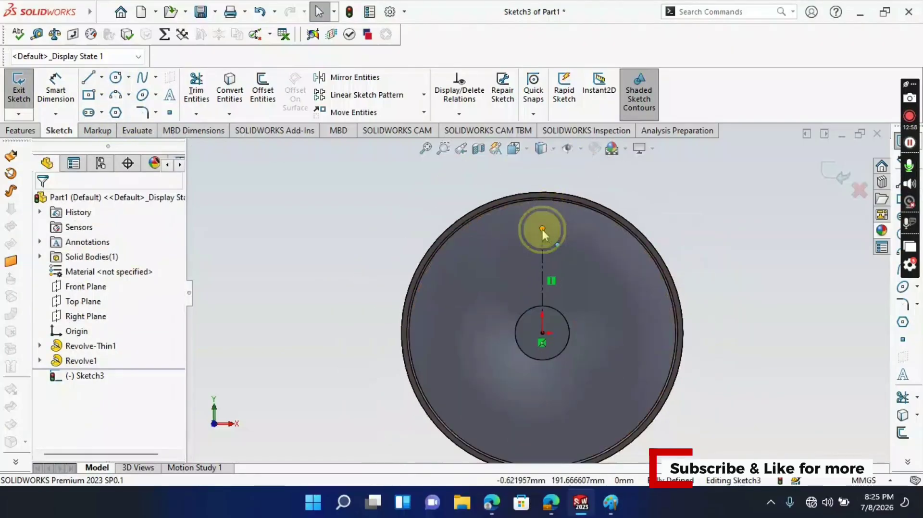
{"action": "left_click_drag", "start_coordinate": [541, 227], "coordinate": [537, 166]}
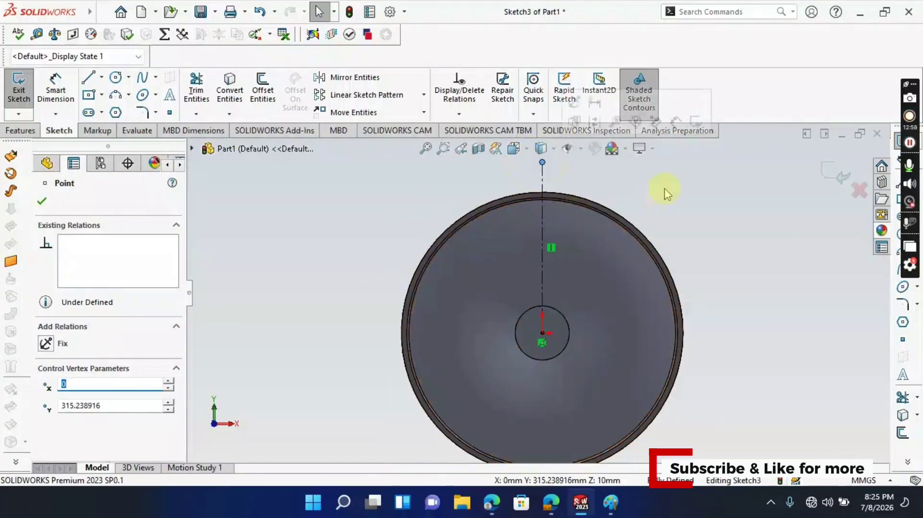
{"action": "left_click", "coordinate": [43, 202]}
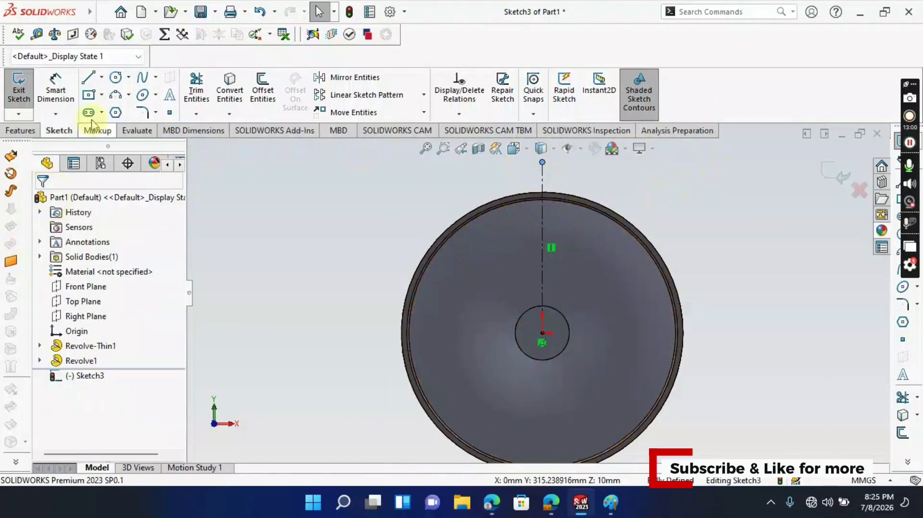
Sketch a circle about 161 mm in diameter centred on the origin, around the hub edge.
{"action": "left_click", "coordinate": [116, 77]}
{"action": "left_click", "coordinate": [542, 333]}
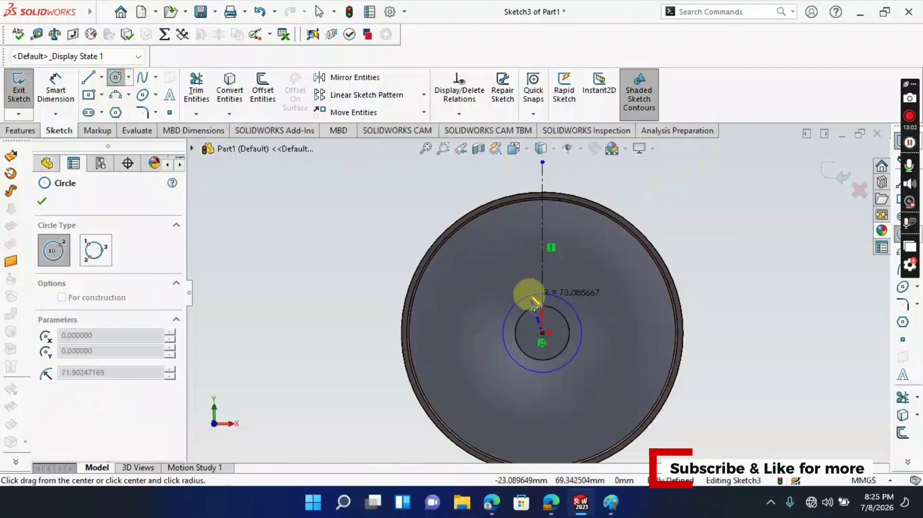
{"action": "left_click", "coordinate": [544, 291]}
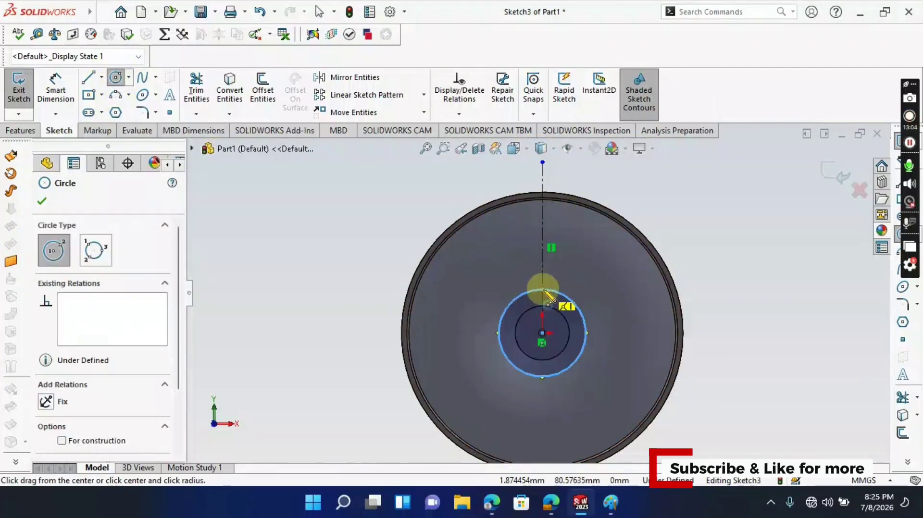
{"action": "left_click", "coordinate": [42, 202]}
Convert the inner circular edge of the rim's front ring face into a sketch entity.
{"action": "scroll", "coordinate": [556, 215], "scroll_direction": "down", "scroll_amount": 5}
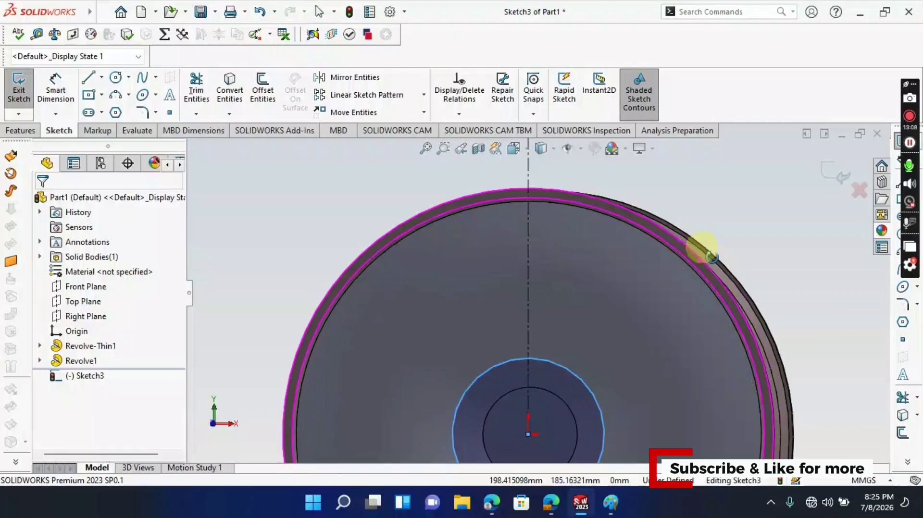
{"action": "middle_click_drag", "start_coordinate": [711, 256], "coordinate": [517, 216]}
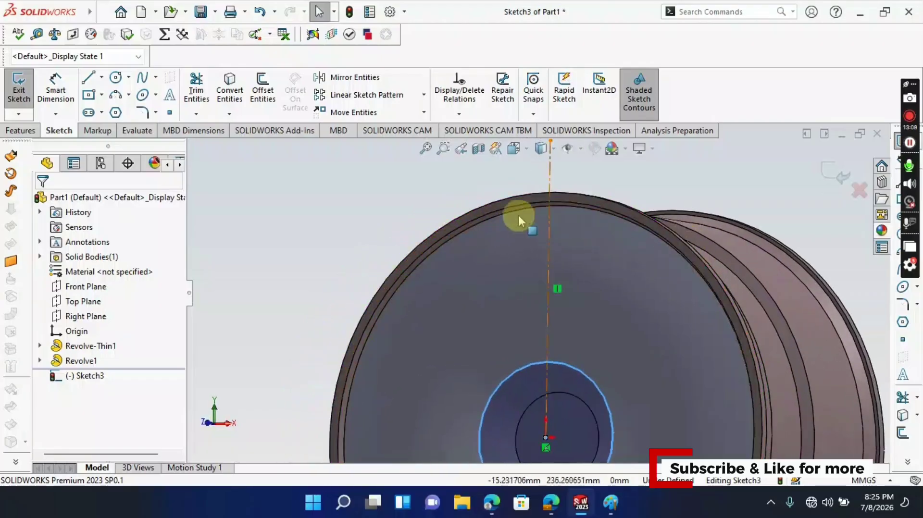
{"action": "left_click", "coordinate": [493, 211]}
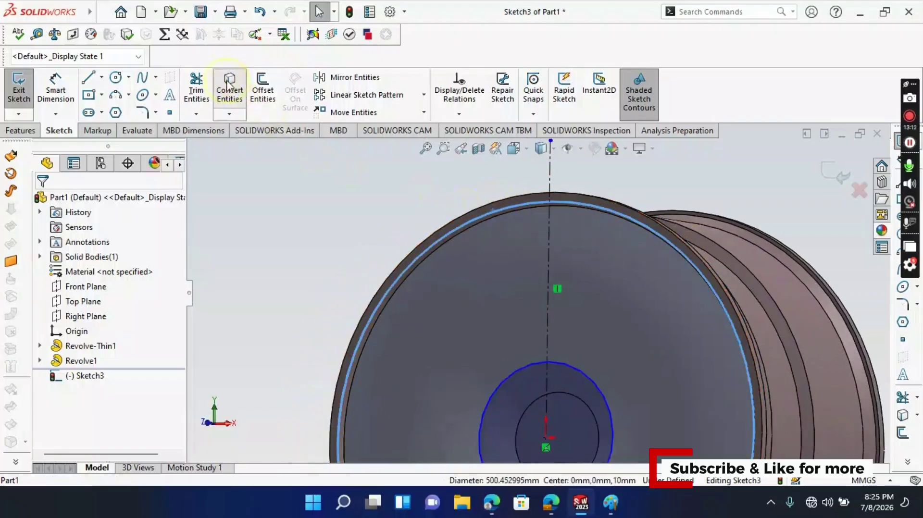
{"action": "left_click", "coordinate": [230, 87]}
{"action": "scroll", "coordinate": [458, 202], "scroll_direction": "up", "scroll_amount": 3}
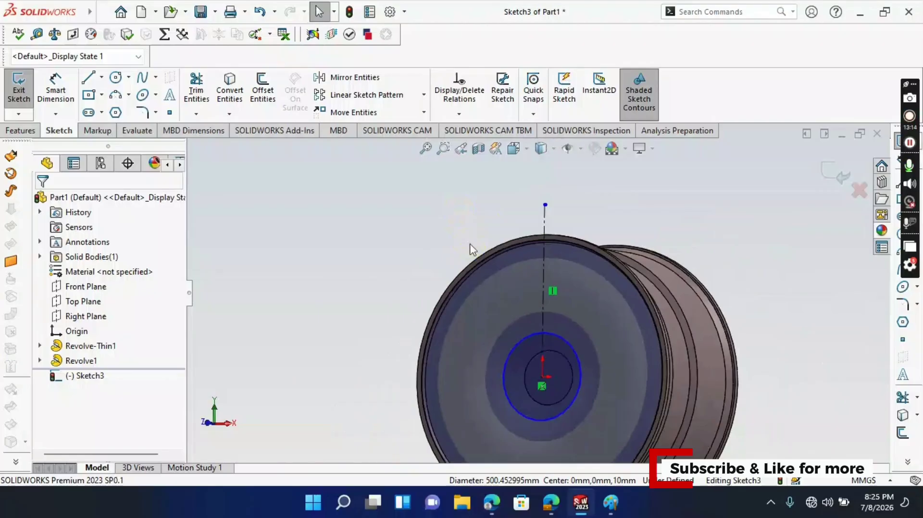
Look up the hub diameter in the Paint reference drawing and dimension the sketched circle around the hub to 140 mm.
{"action": "middle_click_drag", "start_coordinate": [477, 249], "coordinate": [543, 315]}
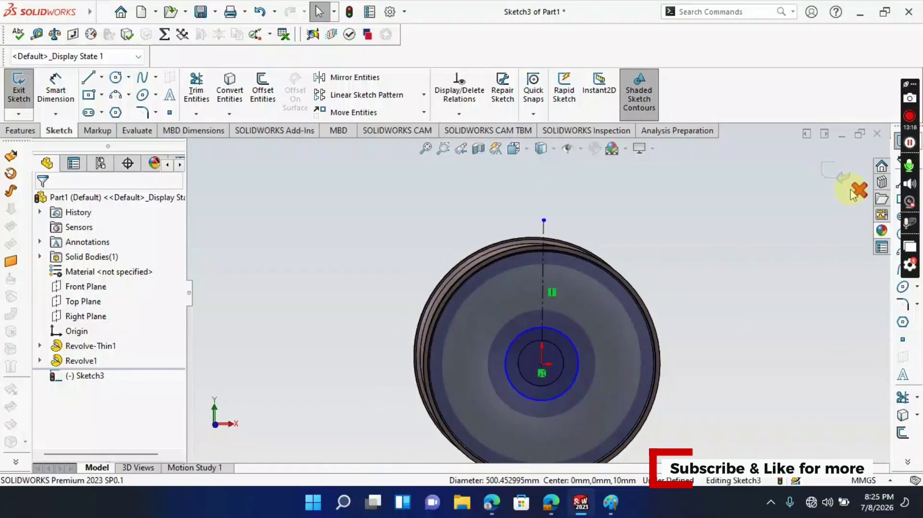
{"action": "left_click", "coordinate": [610, 503]}
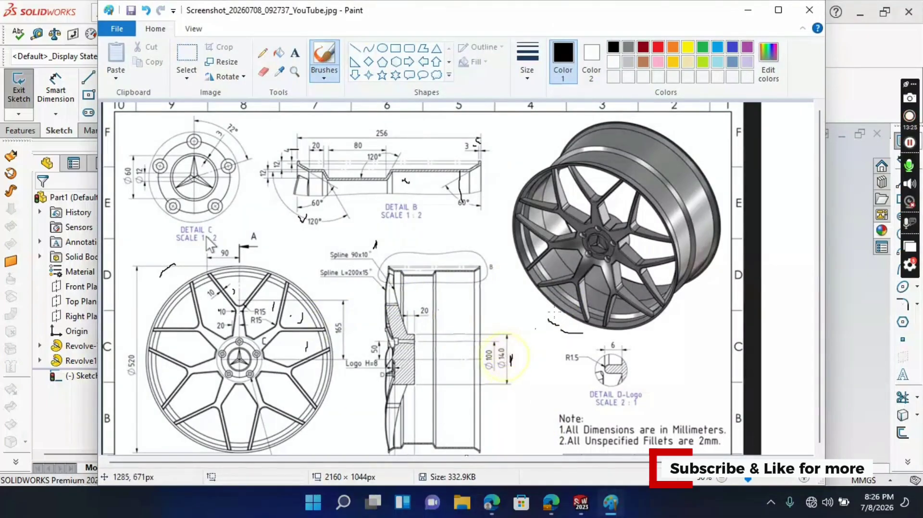
{"action": "left_click", "coordinate": [749, 12]}
{"action": "left_click", "coordinate": [56, 89]}
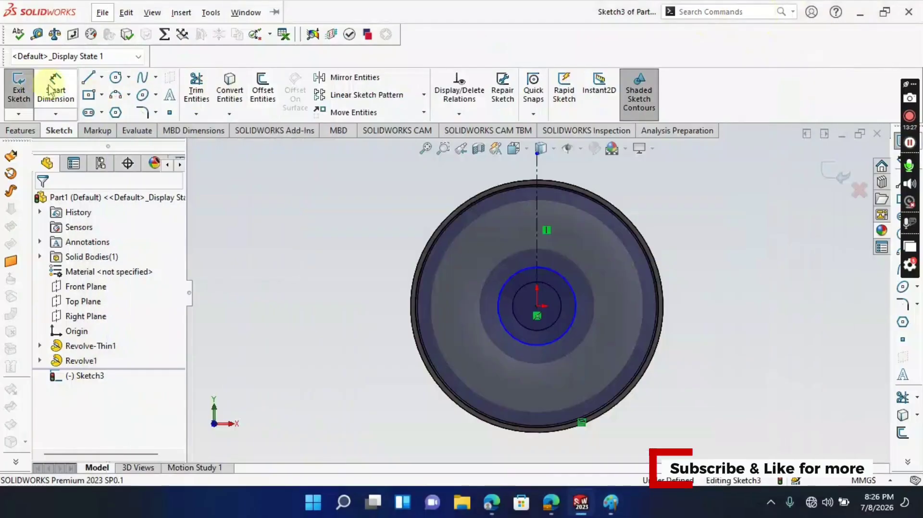
{"action": "left_click", "coordinate": [575, 292]}
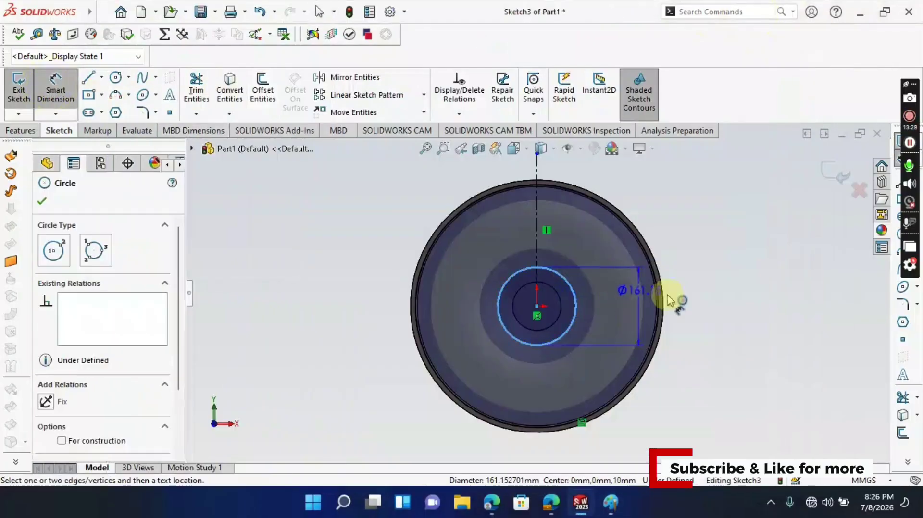
{"action": "left_click", "coordinate": [722, 306]}
{"action": "type", "text": "140"}
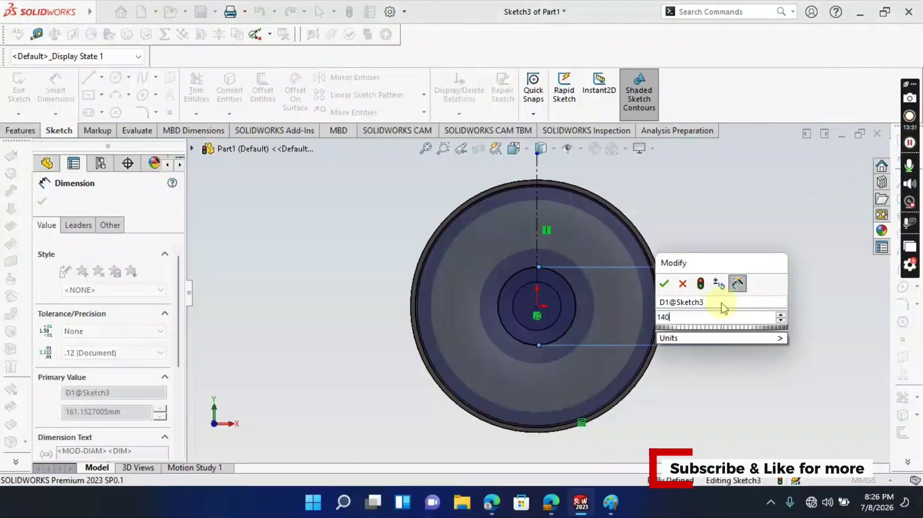
{"action": "key", "text": "Return"}
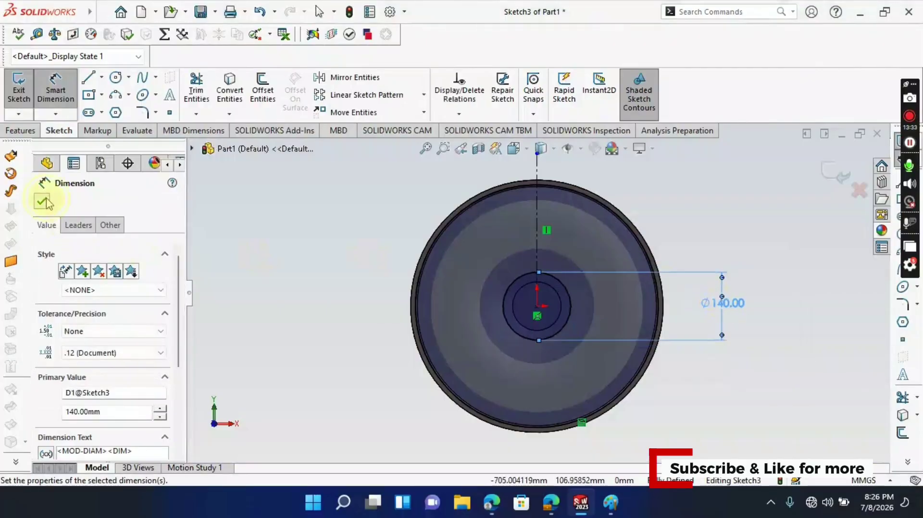
{"action": "left_click", "coordinate": [44, 202]}
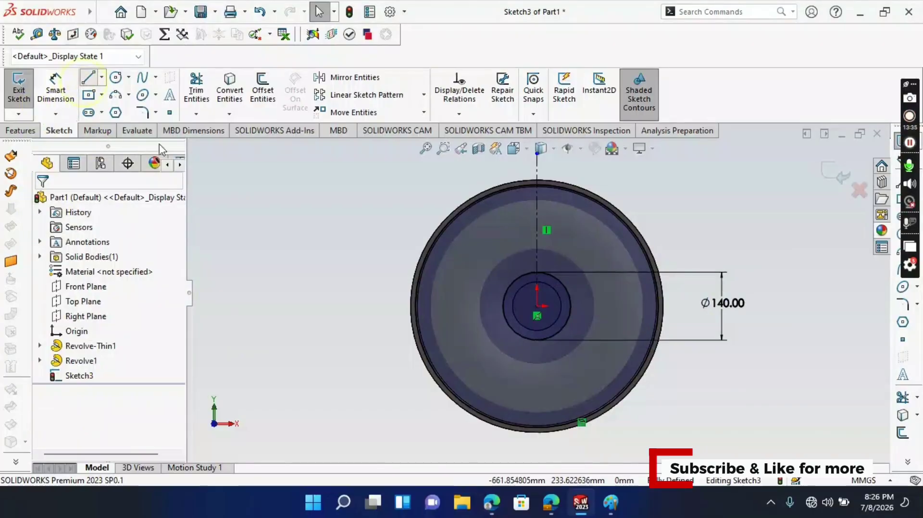
Following the Paint drawing's spoke layout, sketch two connected lines beside the centerline, slanting inward from the rim circle, then steeply down to the 140 mm circle.
{"action": "left_click", "coordinate": [611, 503]}
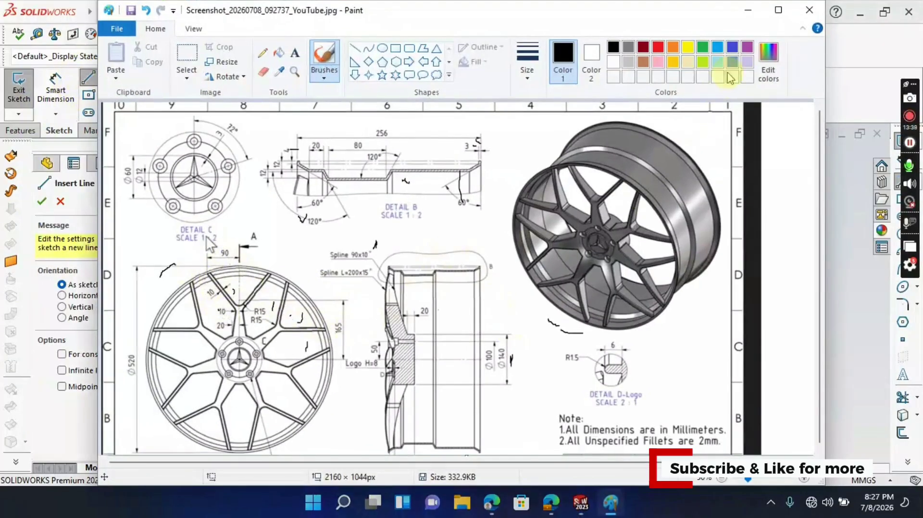
{"action": "left_click", "coordinate": [750, 15]}
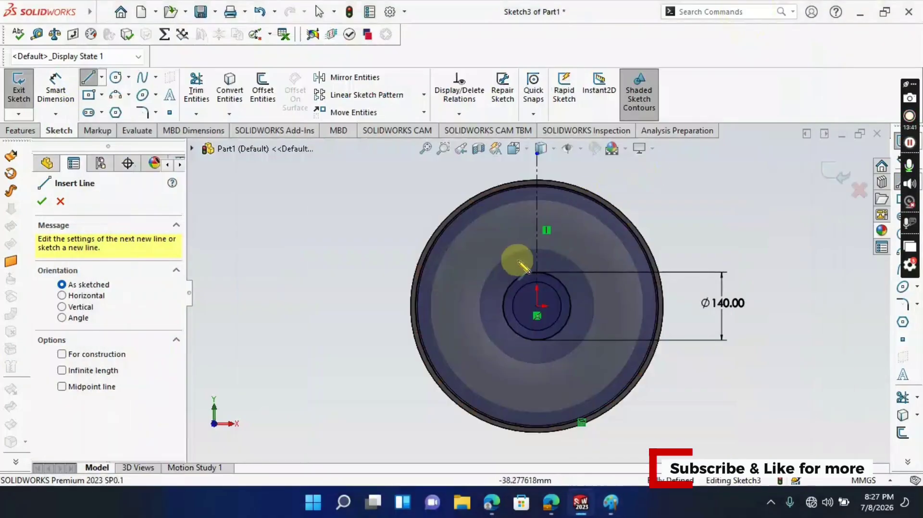
{"action": "scroll", "coordinate": [490, 214], "scroll_direction": "down", "scroll_amount": 4}
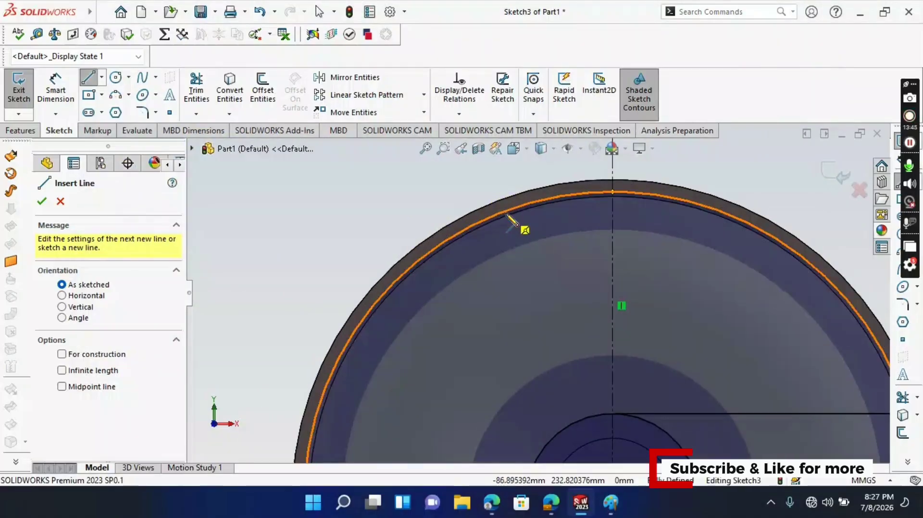
{"action": "left_click_drag", "start_coordinate": [497, 214], "coordinate": [576, 337]}
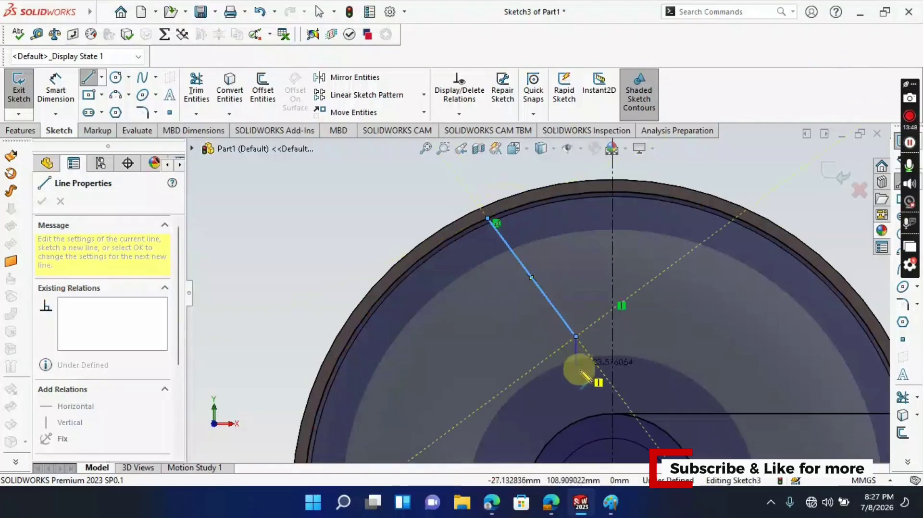
{"action": "left_click_drag", "start_coordinate": [582, 403], "coordinate": [580, 420]}
{"action": "key", "text": "Escape"}
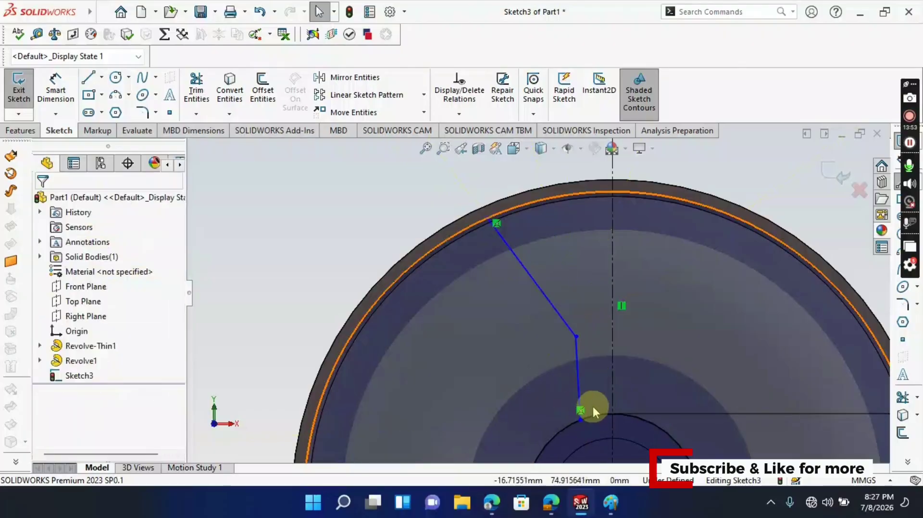
{"action": "scroll", "coordinate": [596, 406], "scroll_direction": "up", "scroll_amount": 2}
{"action": "middle_click_drag", "start_coordinate": [593, 397], "coordinate": [565, 336], "text": "ctrl"}
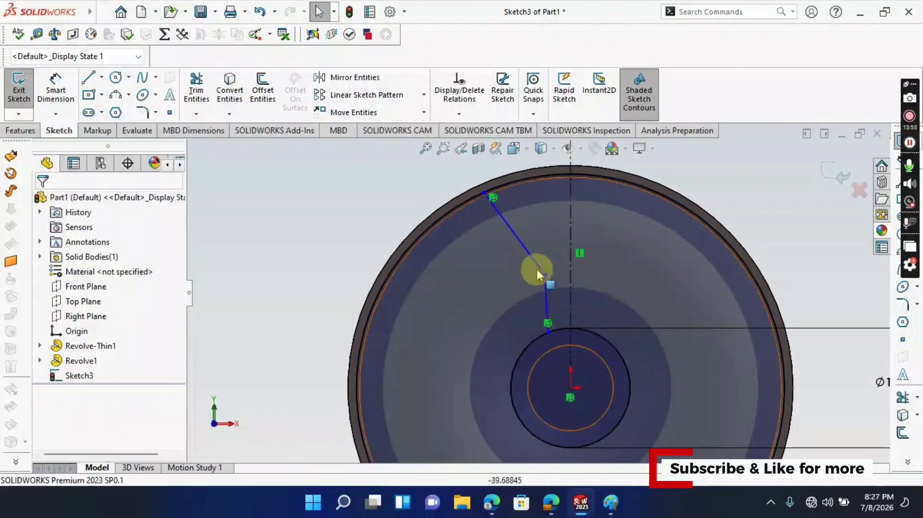
Dimension the horizontal distance from the lower spoke line's end on the 140 mm circle to the centerline as 10 mm.
{"action": "left_click", "coordinate": [56, 88]}
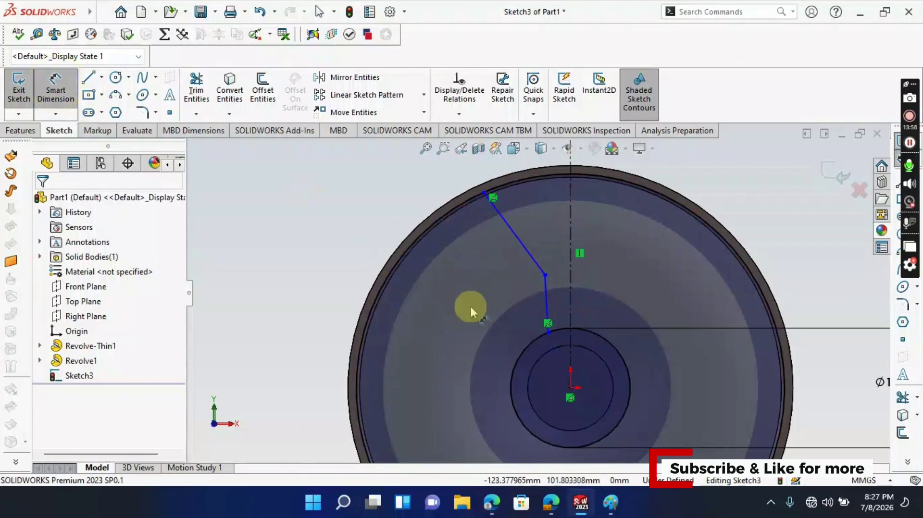
{"action": "left_click", "coordinate": [549, 329]}
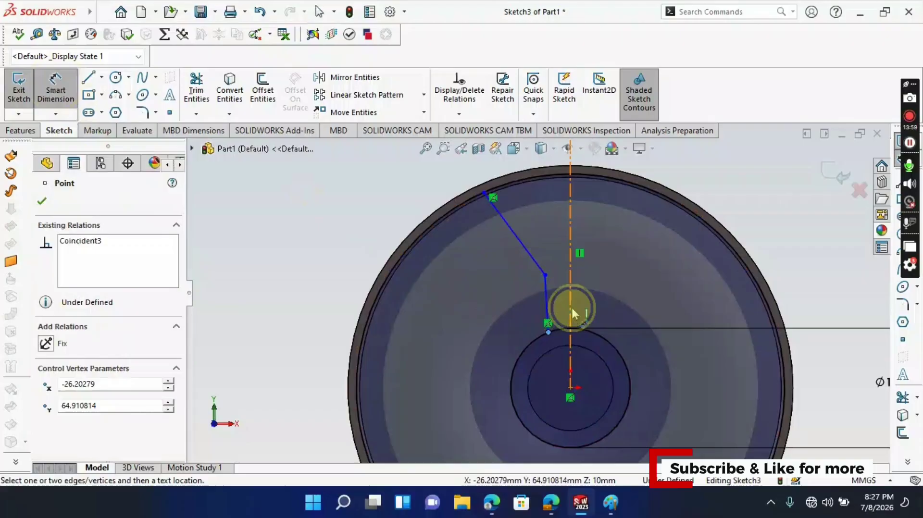
{"action": "left_click", "coordinate": [570, 308]}
{"action": "left_click", "coordinate": [560, 309]}
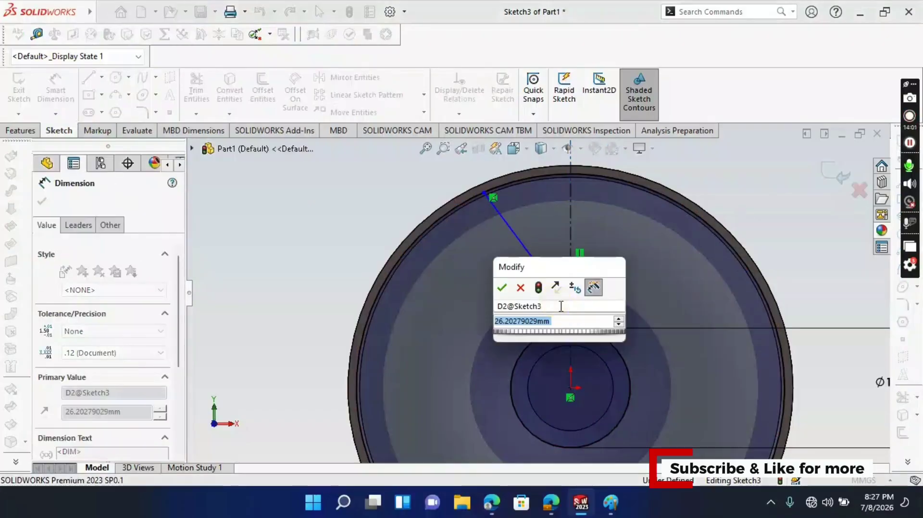
{"action": "type", "text": "10"}
{"action": "key", "text": "Return"}
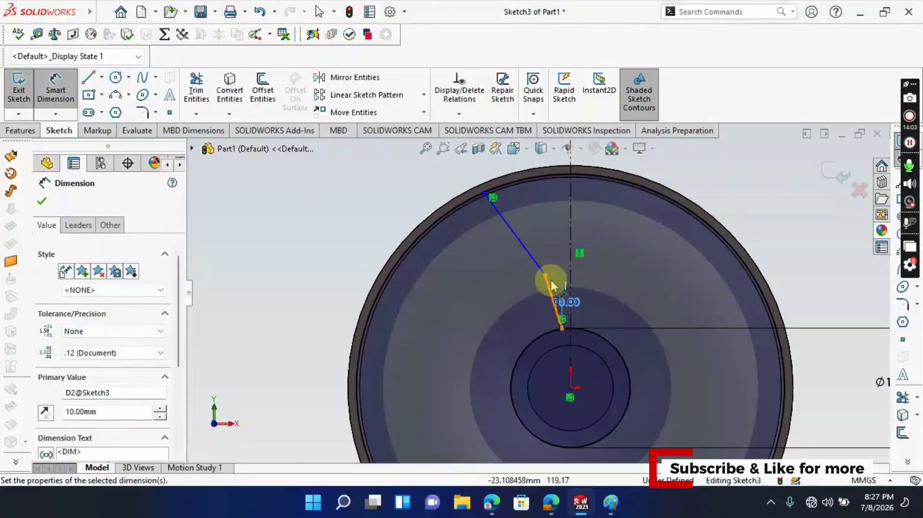
Dimension the horizontal distance from the corner joining the two spoke lines to the centerline as 20 mm.
{"action": "left_click", "coordinate": [544, 275]}
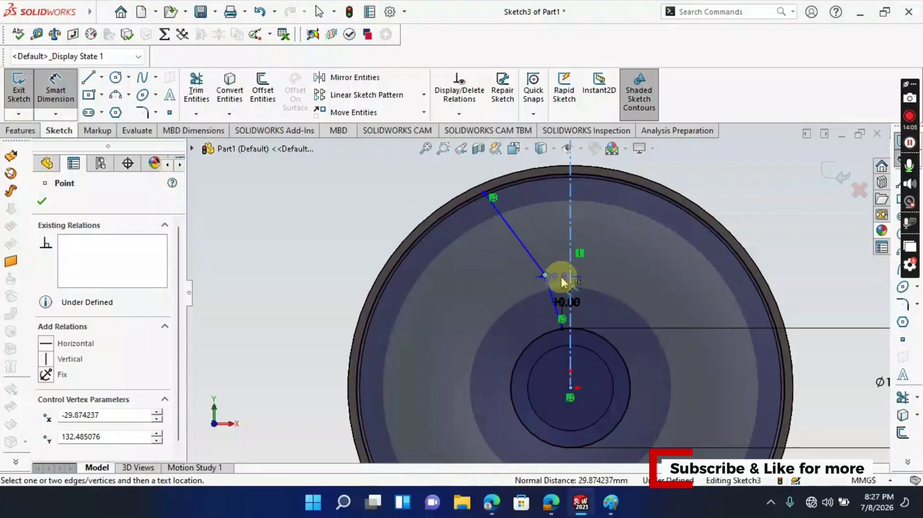
{"action": "left_click", "coordinate": [570, 278]}
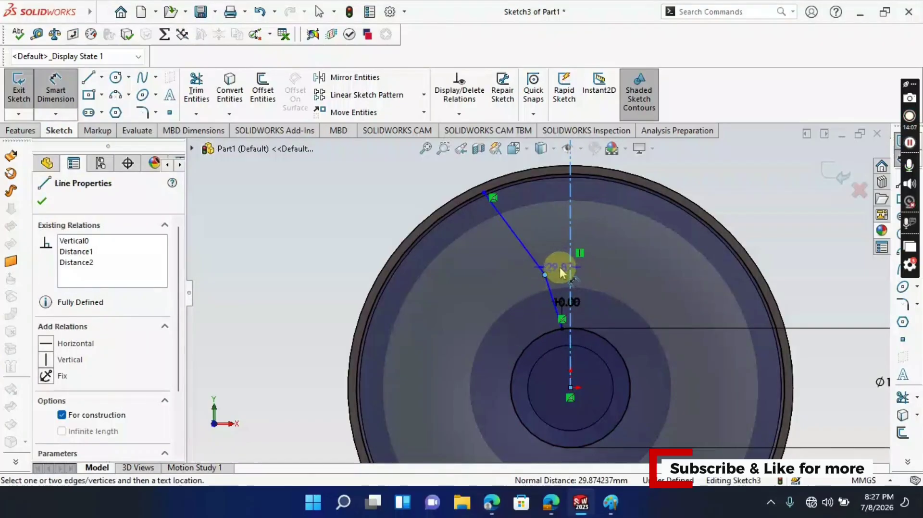
{"action": "left_click", "coordinate": [560, 272]}
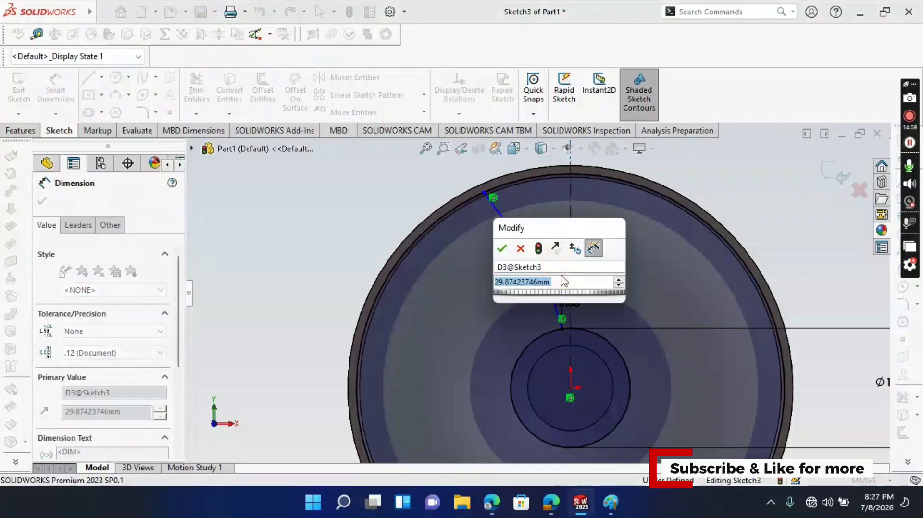
{"action": "type", "text": "20"}
{"action": "key", "text": "Return"}
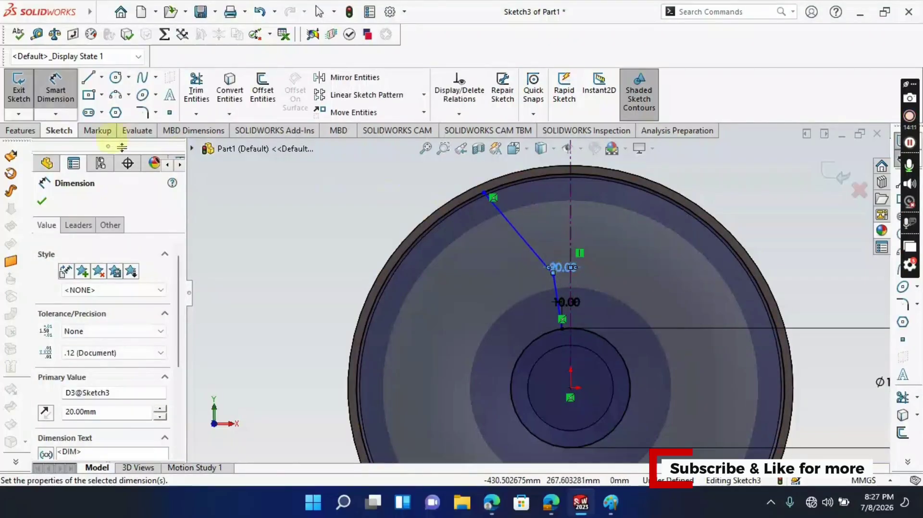
{"action": "left_click", "coordinate": [42, 203]}
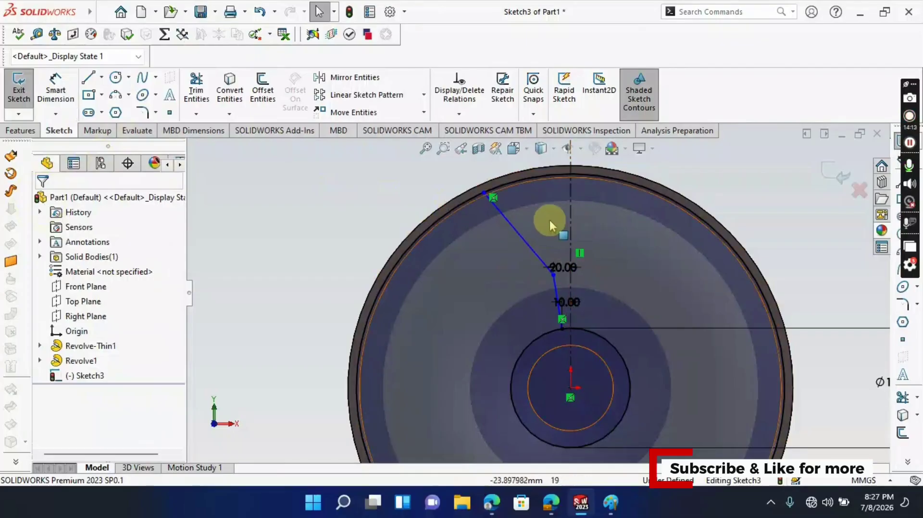
Consult the Paint reference drawing and dimension the upper spoke line's rim endpoint 90 mm from the centerline.
{"action": "left_click", "coordinate": [611, 502]}
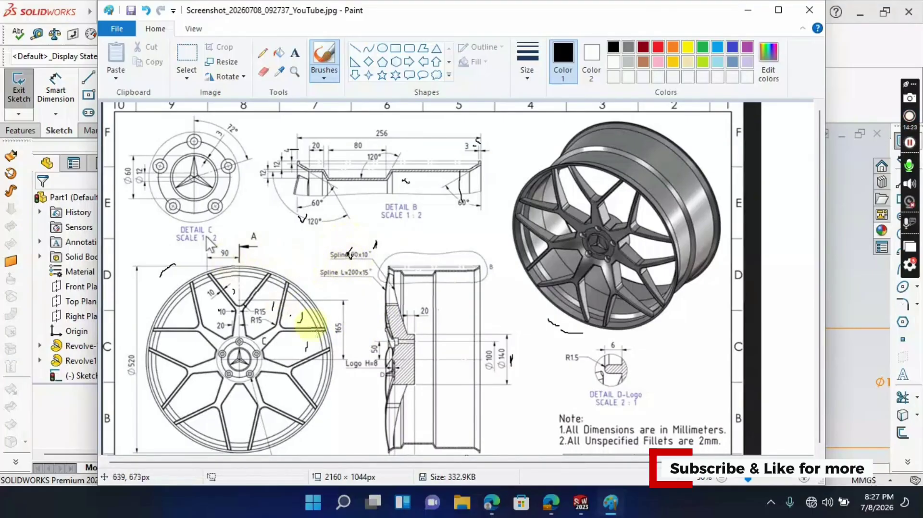
{"action": "left_click", "coordinate": [751, 12]}
{"action": "left_click", "coordinate": [56, 89]}
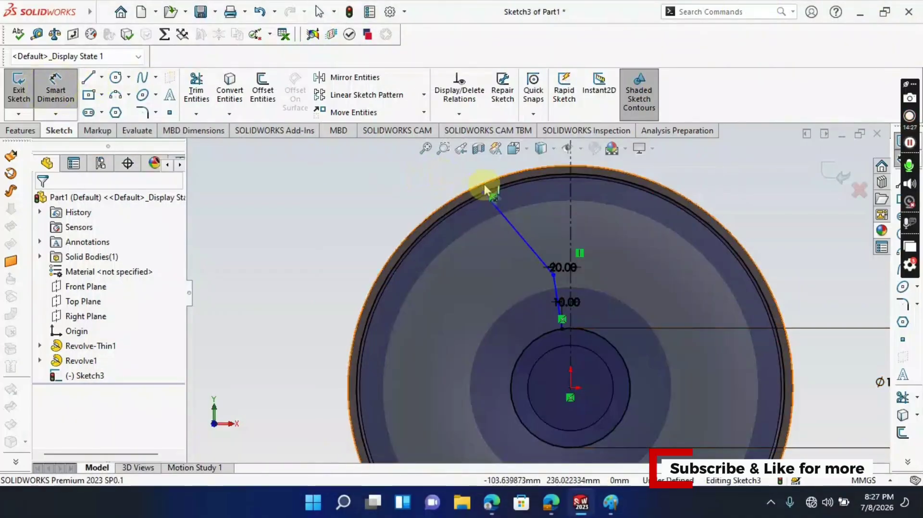
{"action": "left_click", "coordinate": [483, 193]}
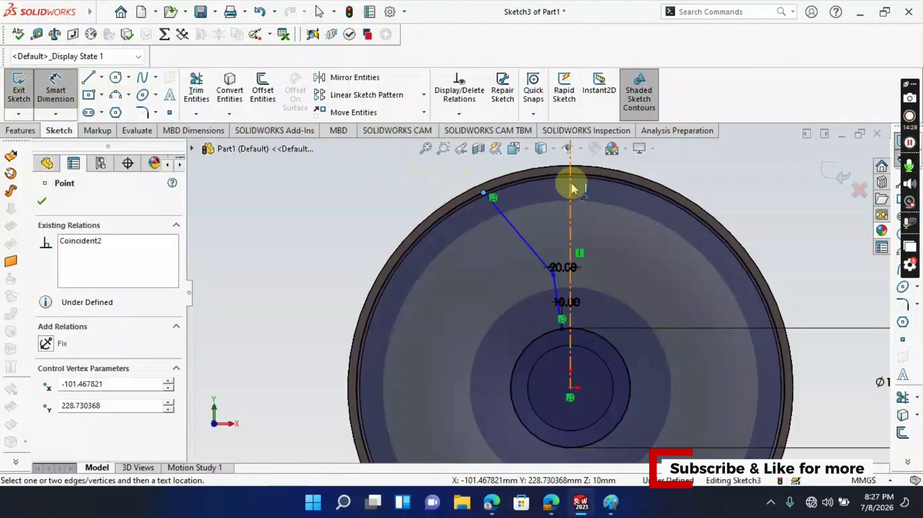
{"action": "left_click", "coordinate": [571, 183]}
{"action": "scroll", "coordinate": [569, 180], "scroll_direction": "up", "scroll_amount": 3}
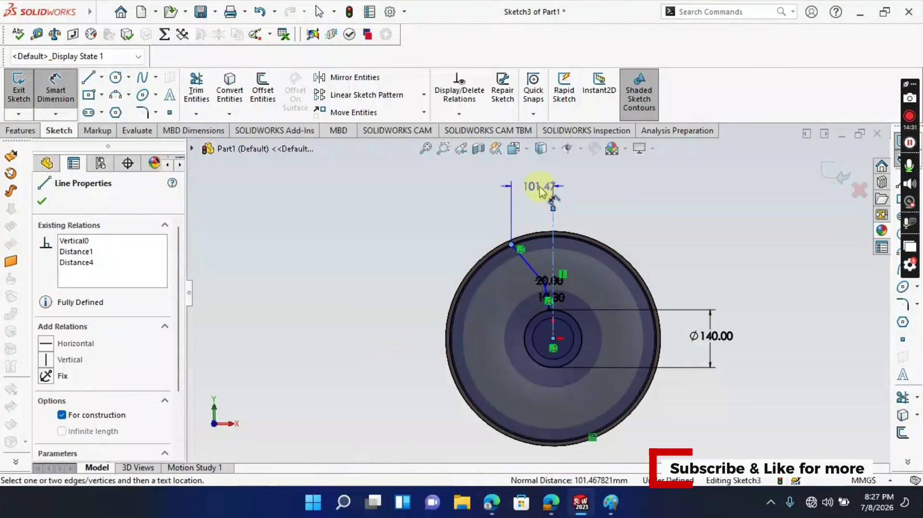
{"action": "left_click", "coordinate": [540, 189]}
{"action": "type", "text": "90"}
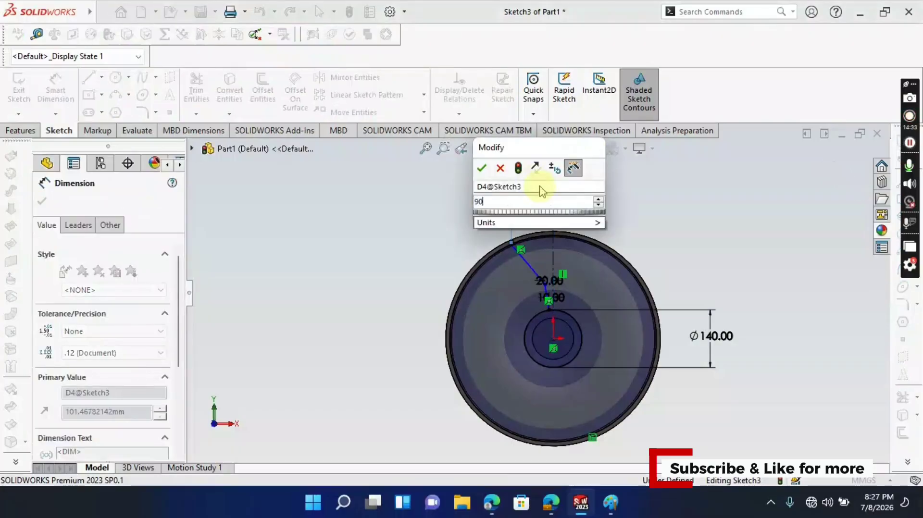
{"action": "key", "text": "Return"}
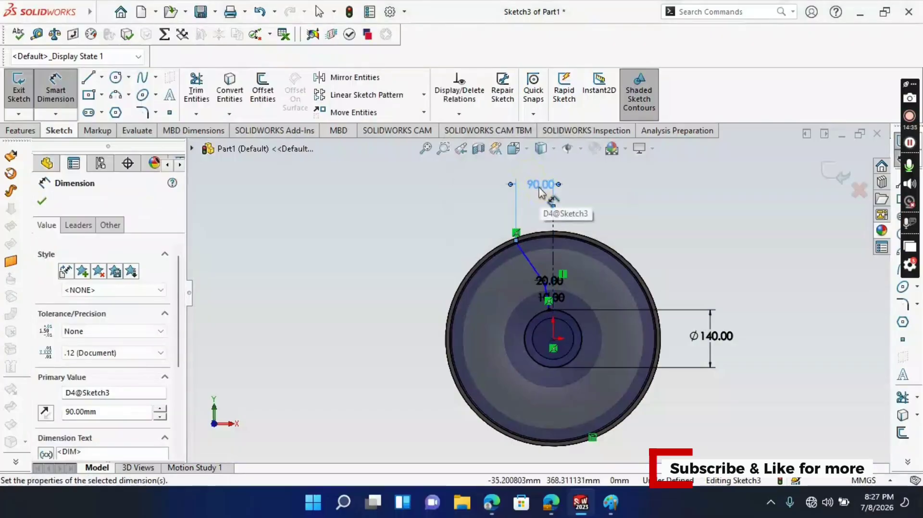
{"action": "key", "text": "Escape"}
Set the centerline distance of the spoke line's hub end to 20 mm and that of the corner between the lines to 10 mm.
{"action": "scroll", "coordinate": [668, 224], "scroll_direction": "down", "scroll_amount": 4}
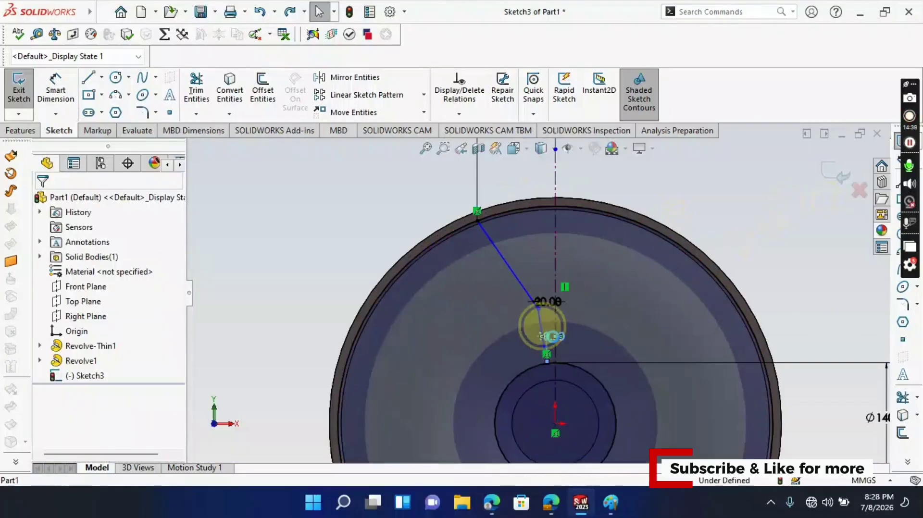
{"action": "double_click", "coordinate": [552, 336]}
{"action": "type", "text": "20"}
{"action": "key", "text": "Return"}
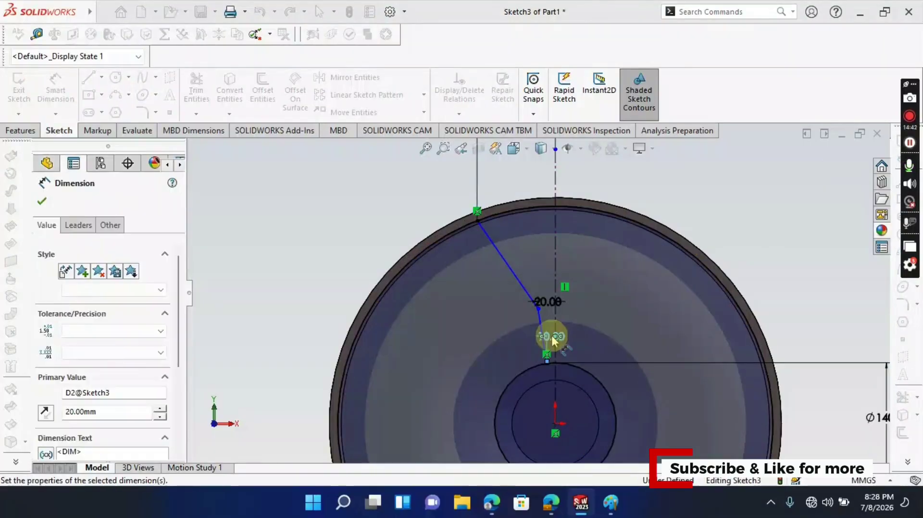
{"action": "double_click", "coordinate": [549, 300]}
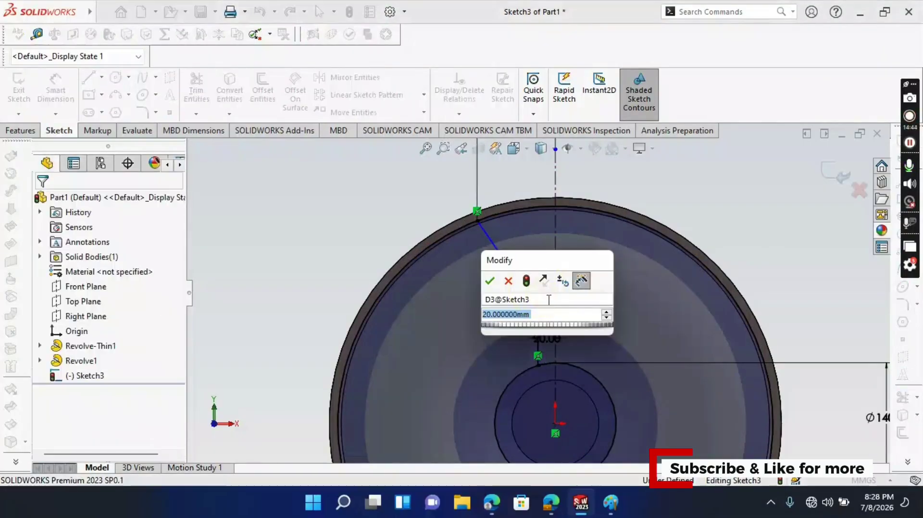
{"action": "type", "text": "10"}
{"action": "key", "text": "Return"}
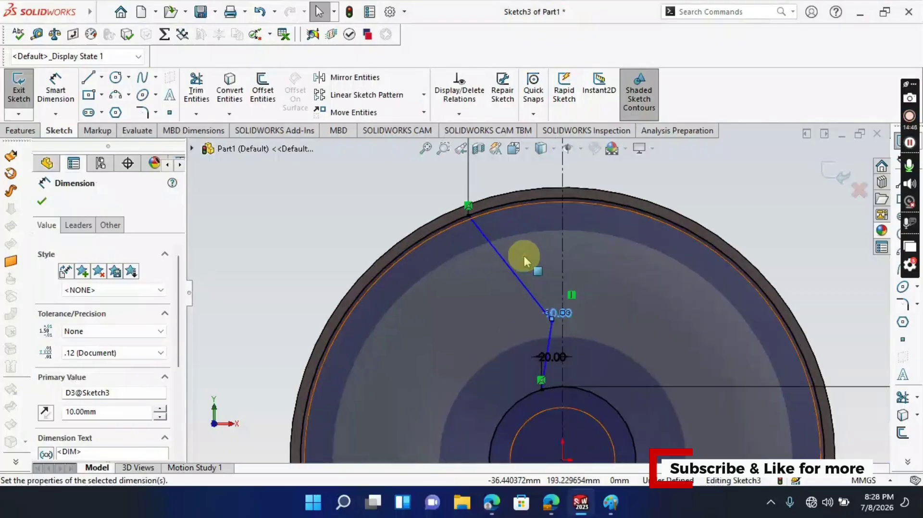
{"action": "left_click", "coordinate": [43, 203]}
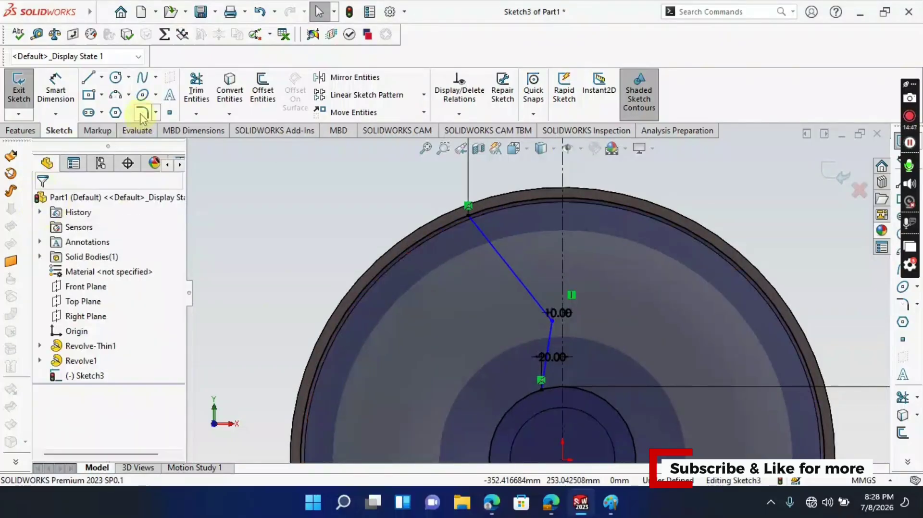
Set up a 2 mm sketch fillet at the corner between the two spoke lines.
{"action": "left_click", "coordinate": [142, 112]}
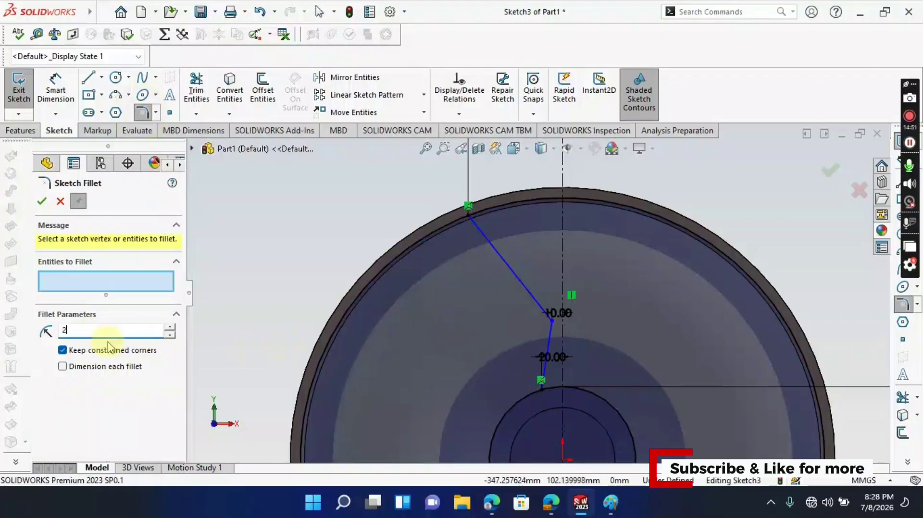
{"action": "scroll", "coordinate": [553, 310], "scroll_direction": "down", "scroll_amount": 3}
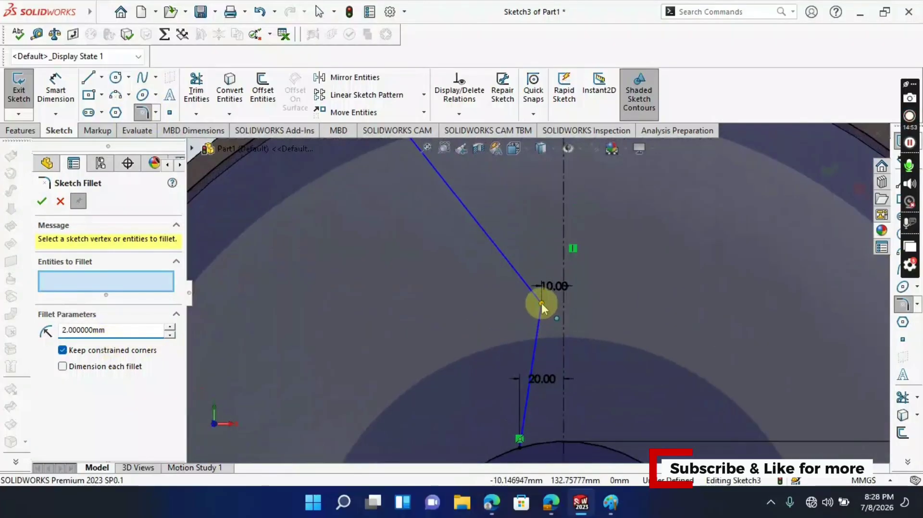
{"action": "left_click", "coordinate": [542, 304]}
{"action": "scroll", "coordinate": [541, 319], "scroll_direction": "down", "scroll_amount": 2}
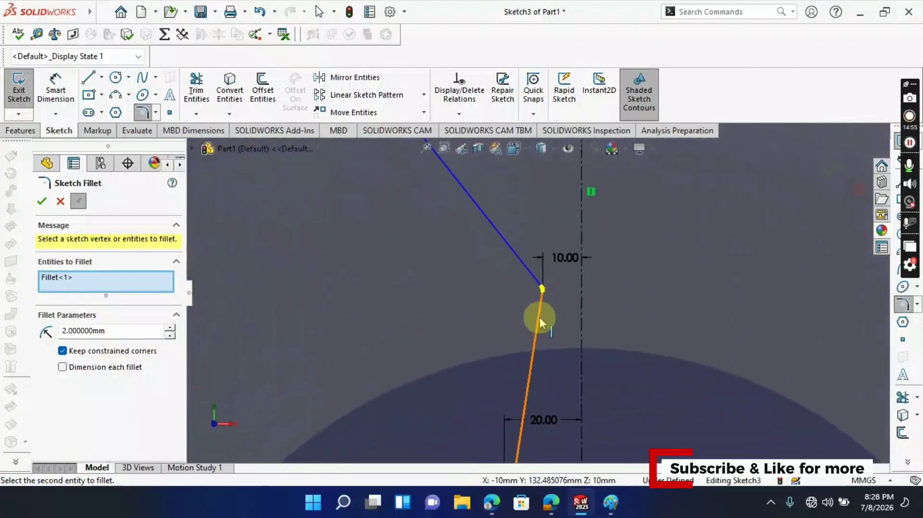
{"action": "left_click", "coordinate": [541, 312]}
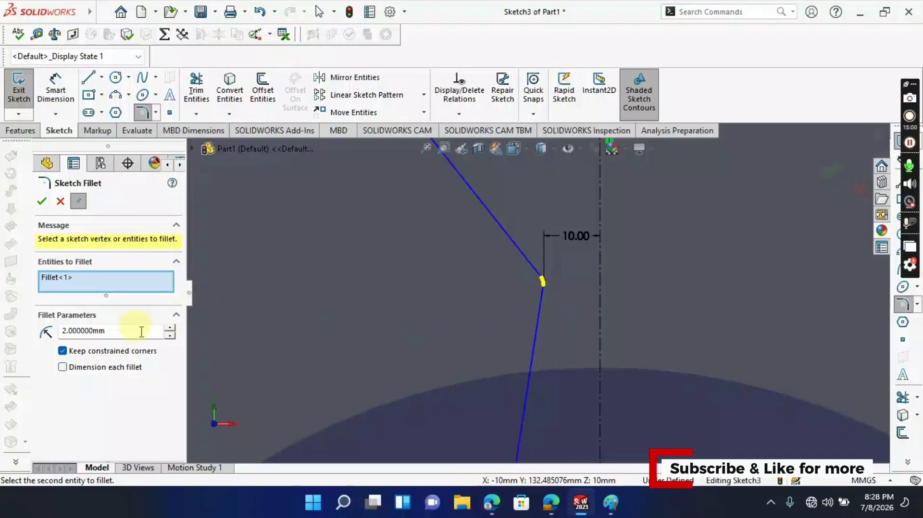
Set the corner's sketch fillet radius to 15 mm, check it against the Paint drawing, and apply the fillet.
{"action": "double_click", "coordinate": [123, 332]}
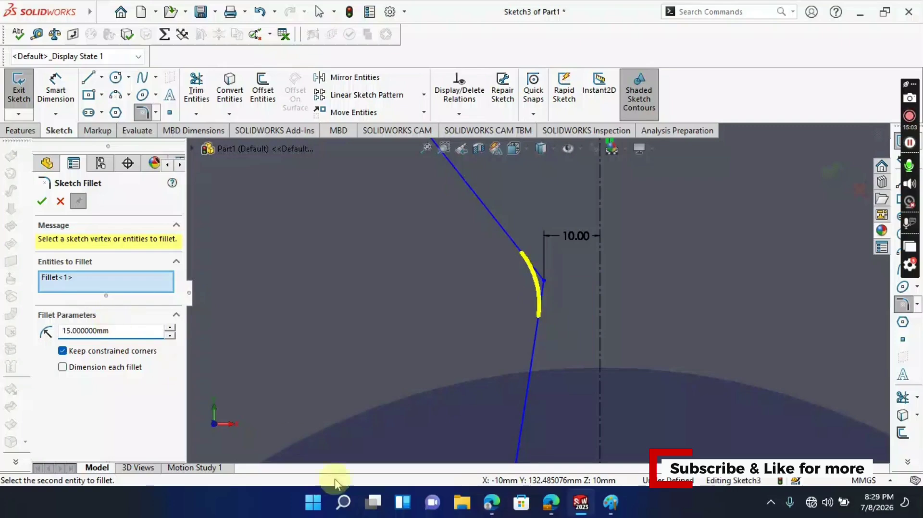
{"action": "left_click", "coordinate": [610, 502]}
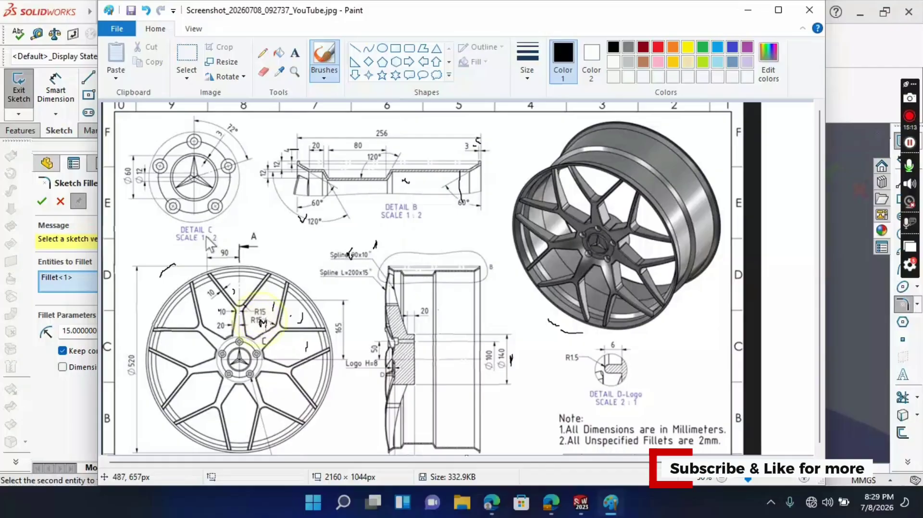
{"action": "left_click", "coordinate": [747, 14]}
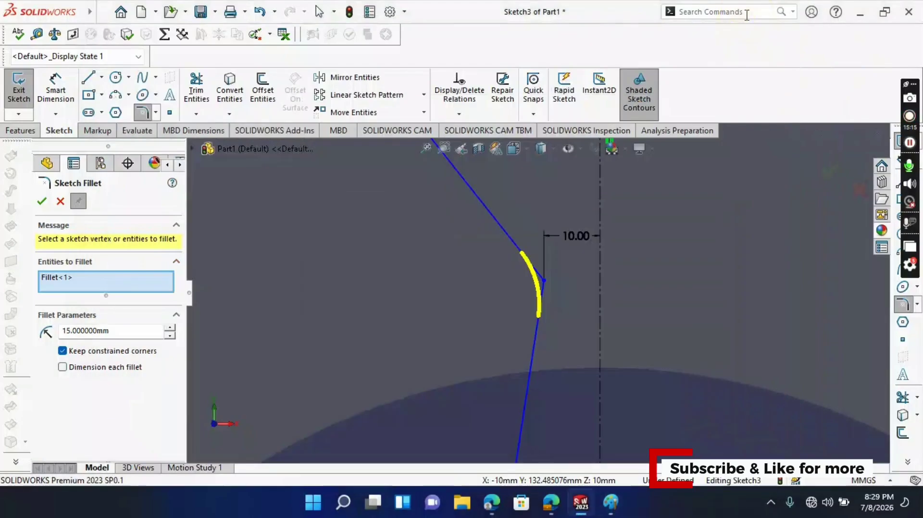
{"action": "left_click", "coordinate": [42, 201]}
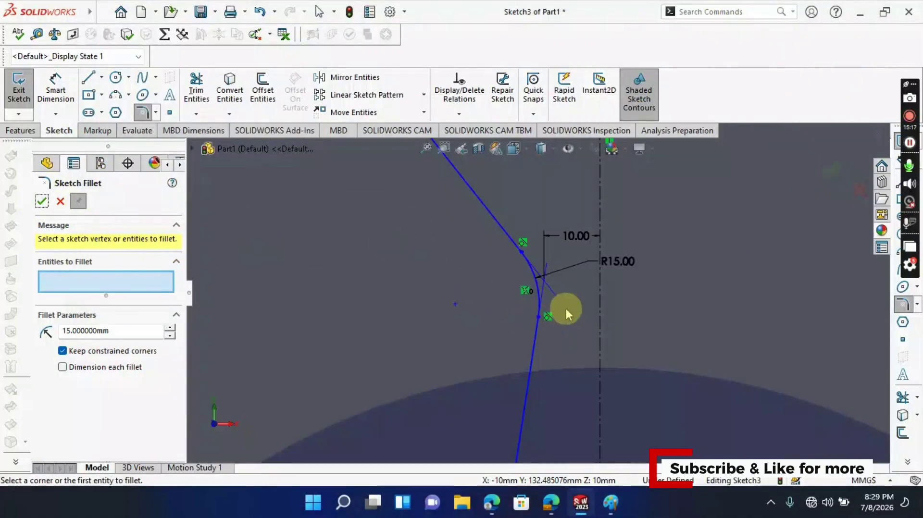
{"action": "scroll", "coordinate": [565, 303], "scroll_direction": "up", "scroll_amount": 4}
{"action": "scroll", "coordinate": [564, 298], "scroll_direction": "up", "scroll_amount": 3}
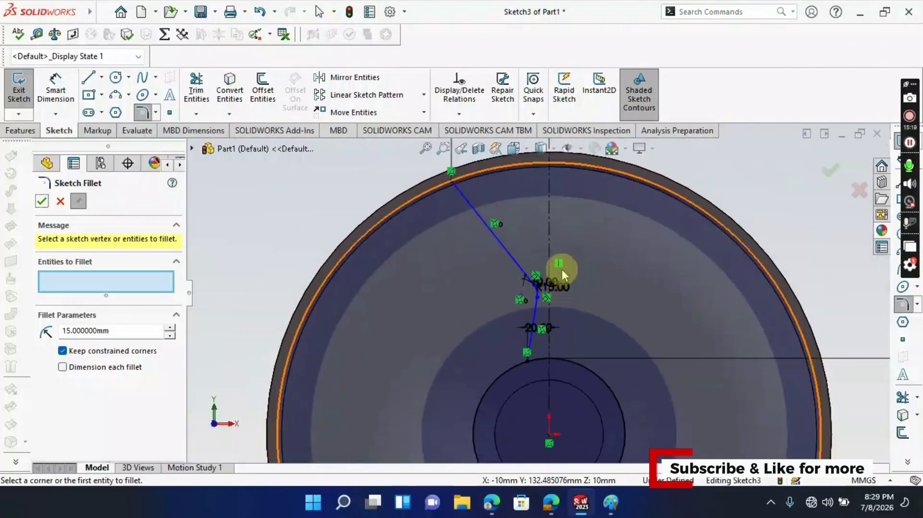
{"action": "scroll", "coordinate": [561, 269], "scroll_direction": "up", "scroll_amount": 2}
{"action": "left_click", "coordinate": [41, 201]}
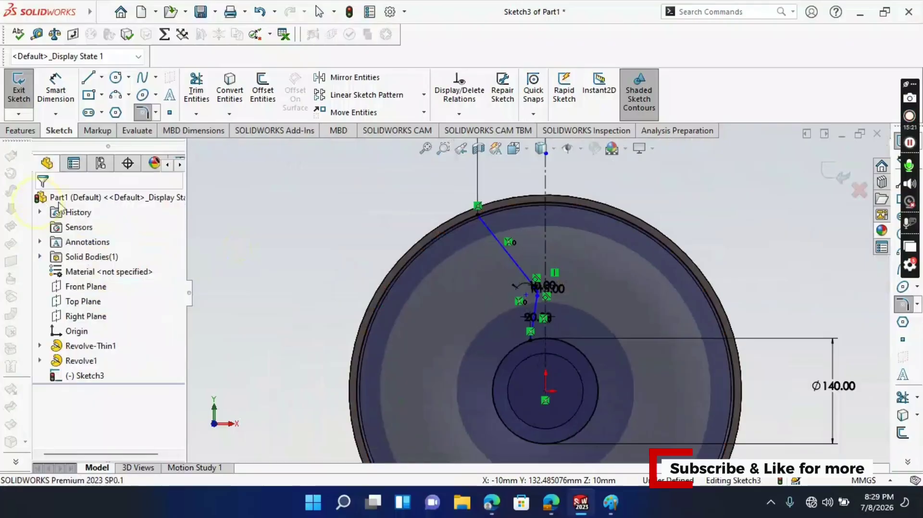
Offset the filleted spoke line chain by 10 mm, reversed toward the centerline.
{"action": "left_click", "coordinate": [263, 91]}
{"action": "left_click", "coordinate": [509, 261]}
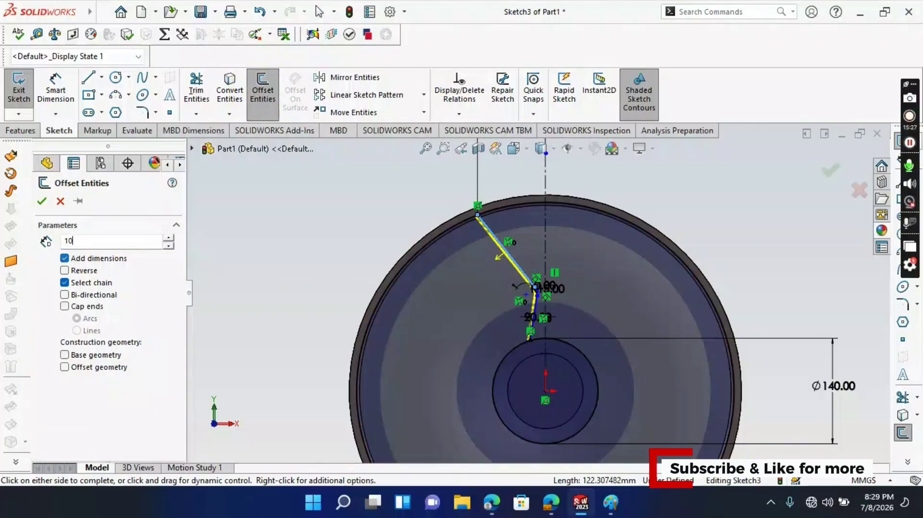
{"action": "type", "text": "10"}
{"action": "key", "text": "Return"}
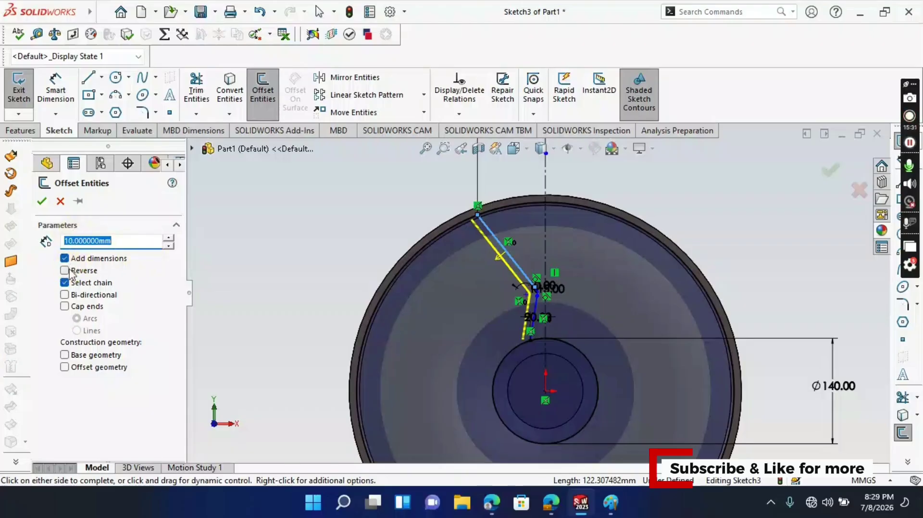
{"action": "left_click", "coordinate": [65, 271]}
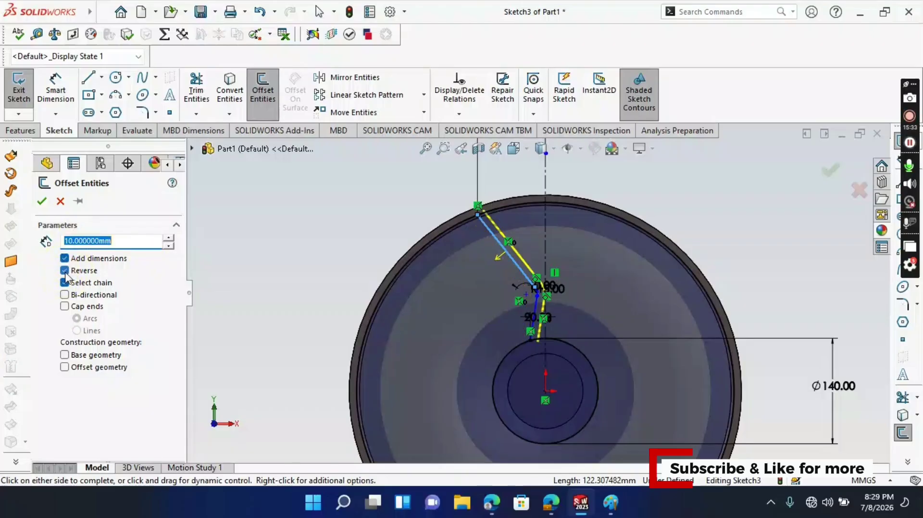
{"action": "left_click", "coordinate": [44, 204]}
Trim away the offset's lower line and its corner arc beside the centerline, keeping the upper offset line.
{"action": "scroll", "coordinate": [548, 293], "scroll_direction": "down", "scroll_amount": 6}
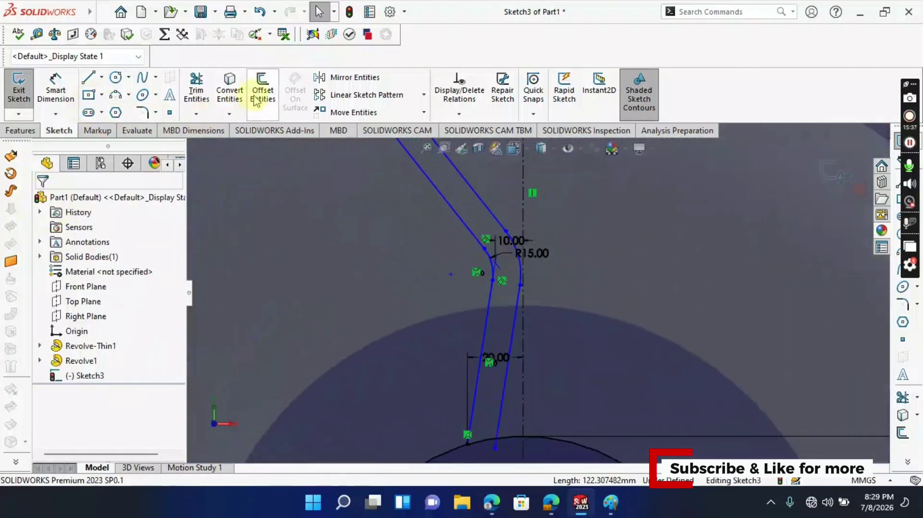
{"action": "left_click", "coordinate": [196, 89]}
{"action": "mouse_move", "coordinate": [519, 320]}
{"action": "left_mouse_down"}
{"action": "mouse_move", "coordinate": [504, 311]}
{"action": "mouse_move", "coordinate": [515, 335]}
{"action": "left_mouse_up"}
{"action": "left_click", "coordinate": [515, 278]}
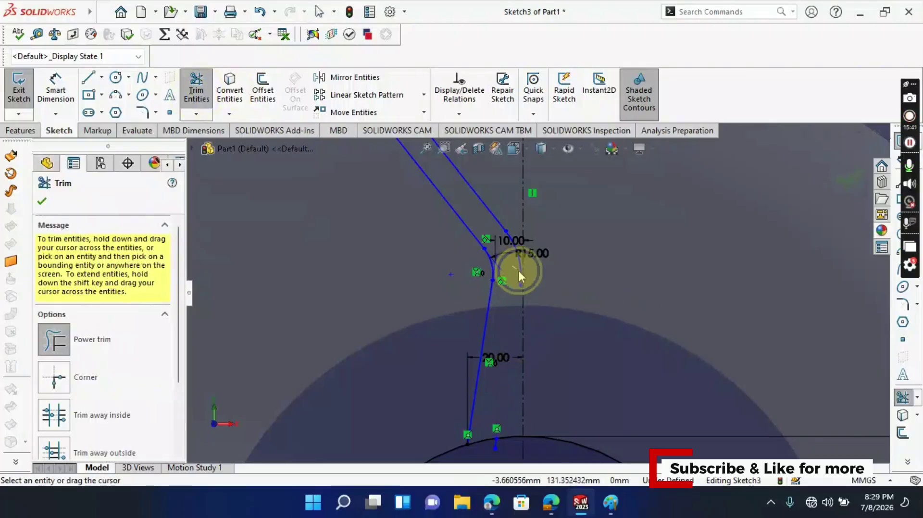
{"action": "left_click_drag", "start_coordinate": [520, 272], "coordinate": [523, 271]}
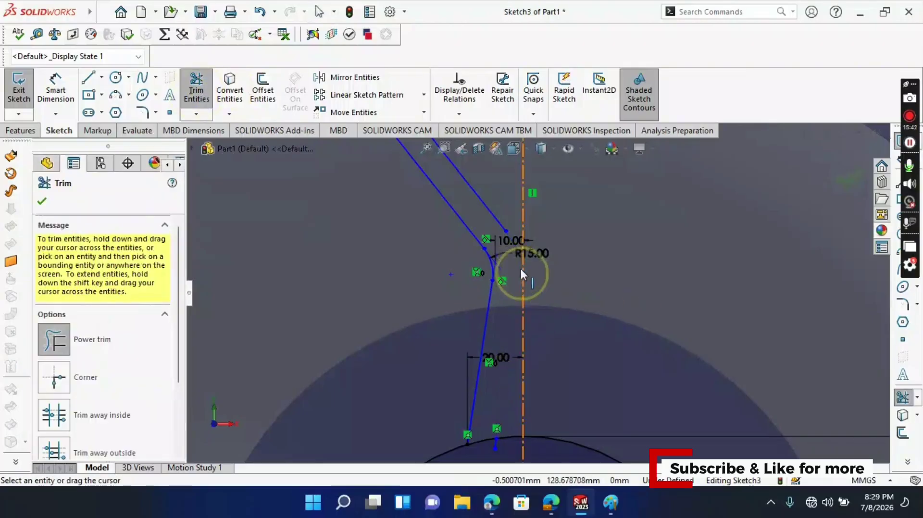
{"action": "left_click", "coordinate": [43, 202]}
Mirror the two upper spoke lines, the corner arc and the lower spoke line about the vertical centerline, keeping the originals.
{"action": "scroll", "coordinate": [593, 301], "scroll_direction": "up", "scroll_amount": 2}
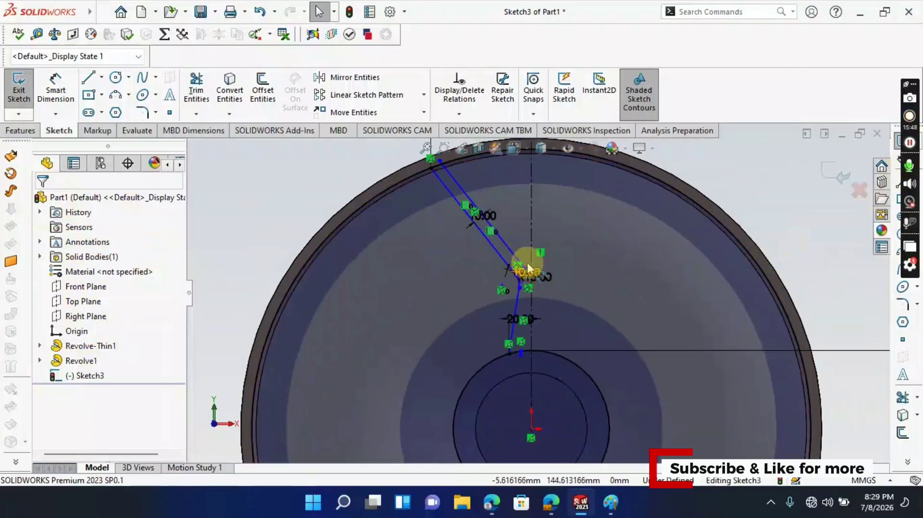
{"action": "scroll", "coordinate": [527, 267], "scroll_direction": "up", "scroll_amount": 2}
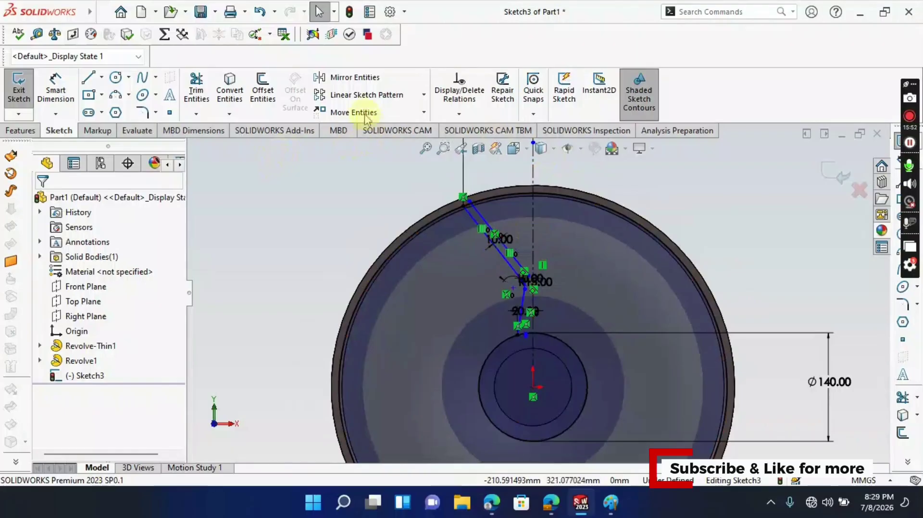
{"action": "left_click", "coordinate": [347, 77]}
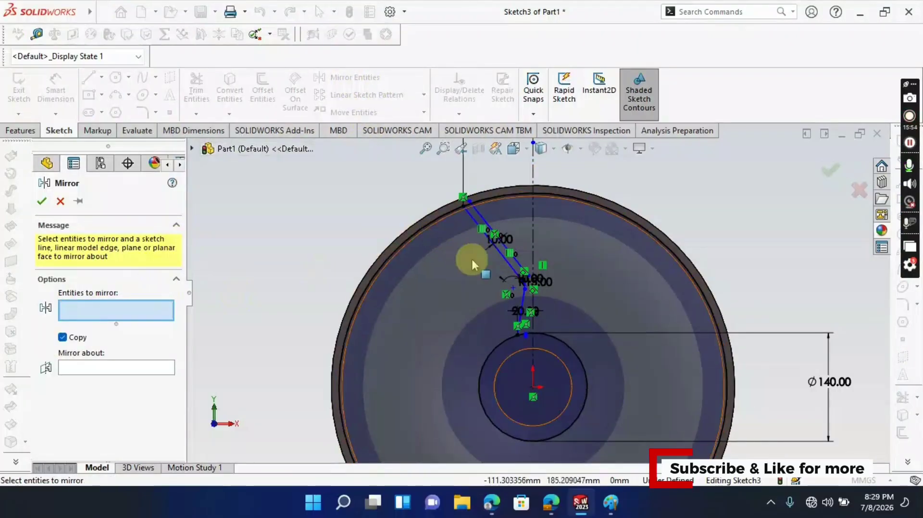
{"action": "left_click", "coordinate": [500, 243]}
{"action": "scroll", "coordinate": [507, 252], "scroll_direction": "down", "scroll_amount": 2}
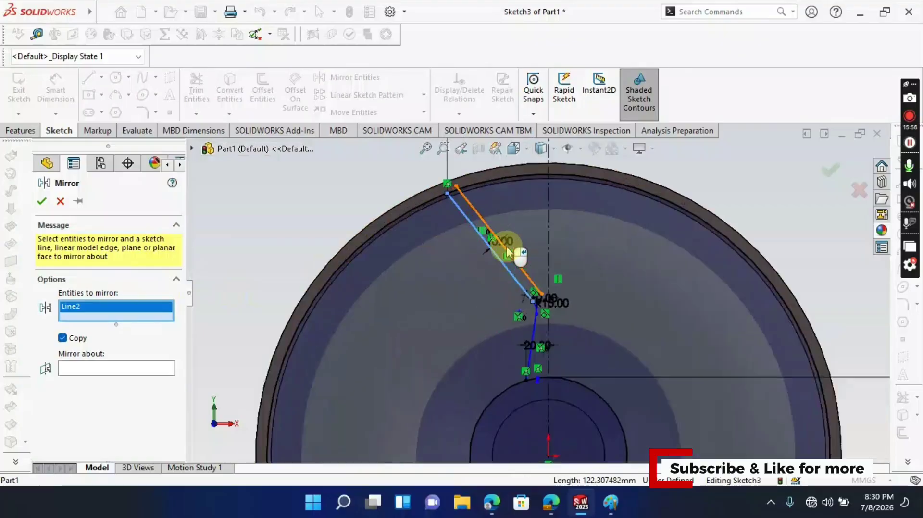
{"action": "scroll", "coordinate": [507, 252], "scroll_direction": "down", "scroll_amount": 2}
{"action": "left_click", "coordinate": [514, 264]}
{"action": "scroll", "coordinate": [548, 327], "scroll_direction": "down", "scroll_amount": 2}
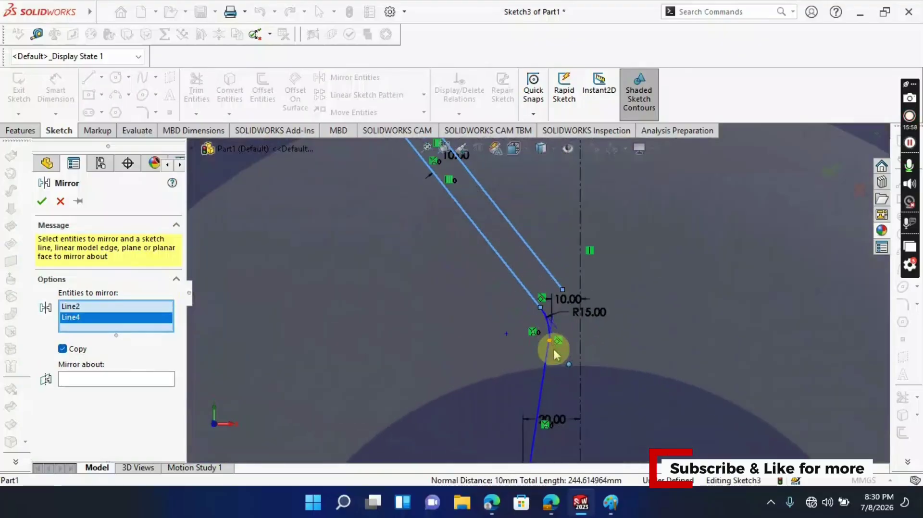
{"action": "left_click", "coordinate": [547, 322]}
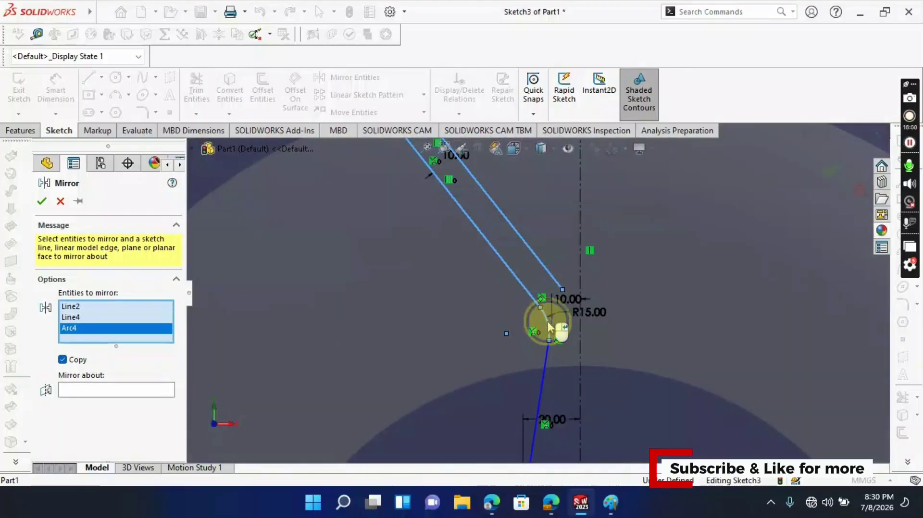
{"action": "left_click", "coordinate": [547, 360]}
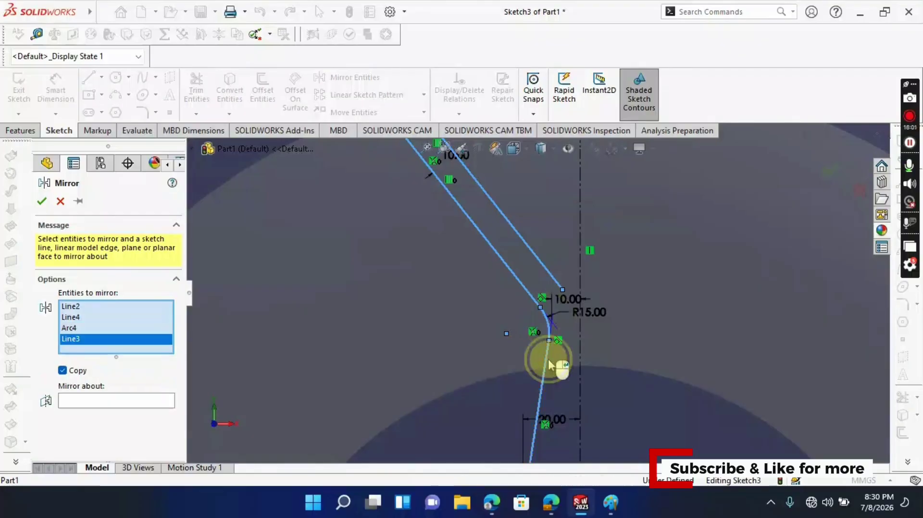
{"action": "left_click", "coordinate": [114, 402]}
{"action": "left_click", "coordinate": [581, 226]}
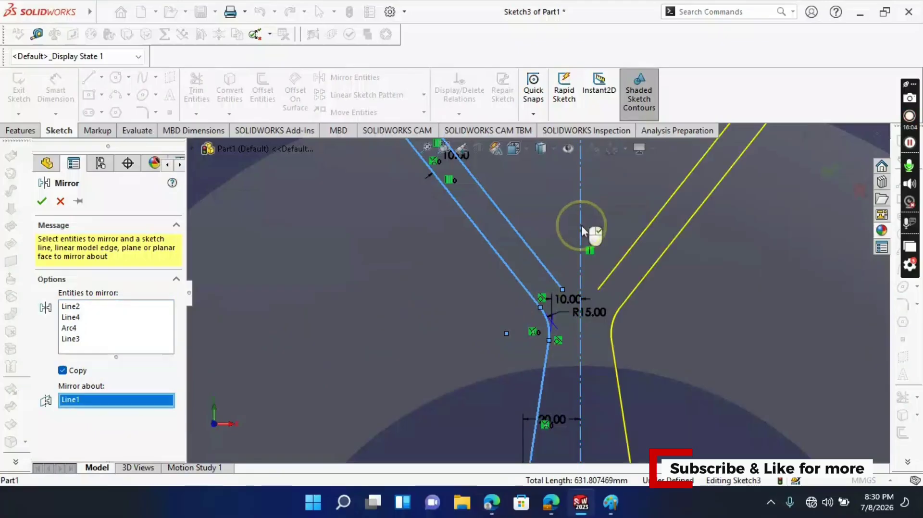
{"action": "left_click", "coordinate": [42, 202]}
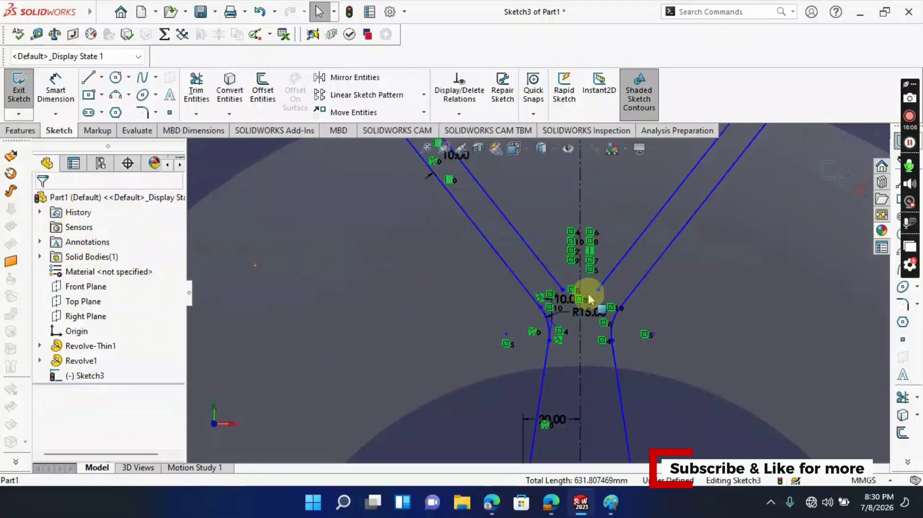
{"action": "scroll", "coordinate": [586, 294], "scroll_direction": "up", "scroll_amount": 2}
{"action": "scroll", "coordinate": [573, 289], "scroll_direction": "down", "scroll_amount": 3}
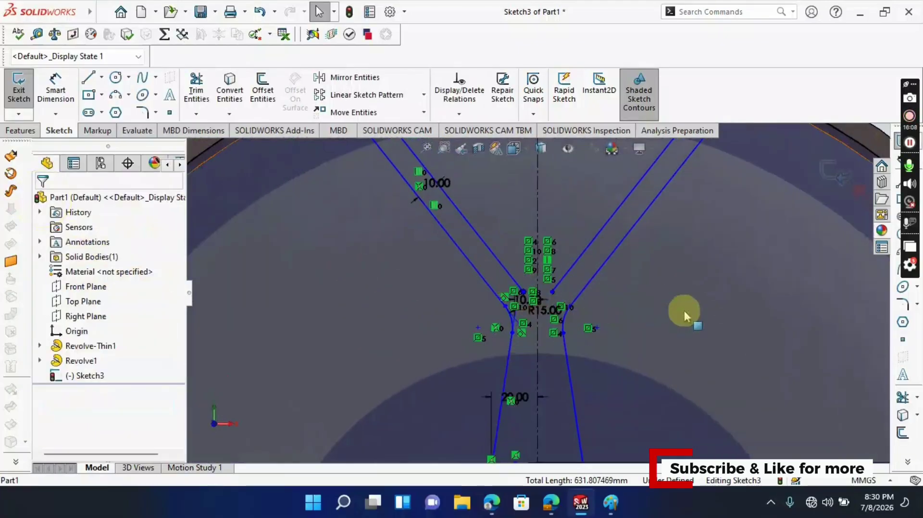
{"action": "left_click", "coordinate": [145, 116]}
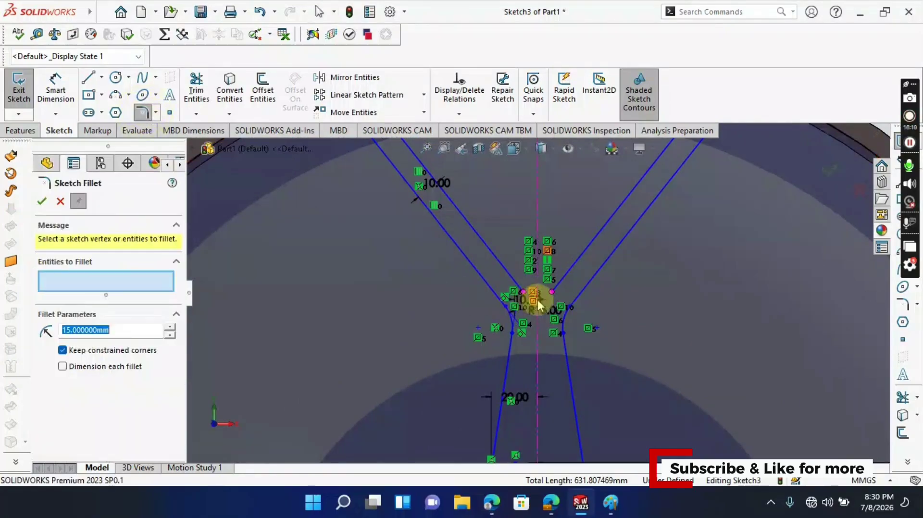
{"action": "left_click", "coordinate": [525, 296]}
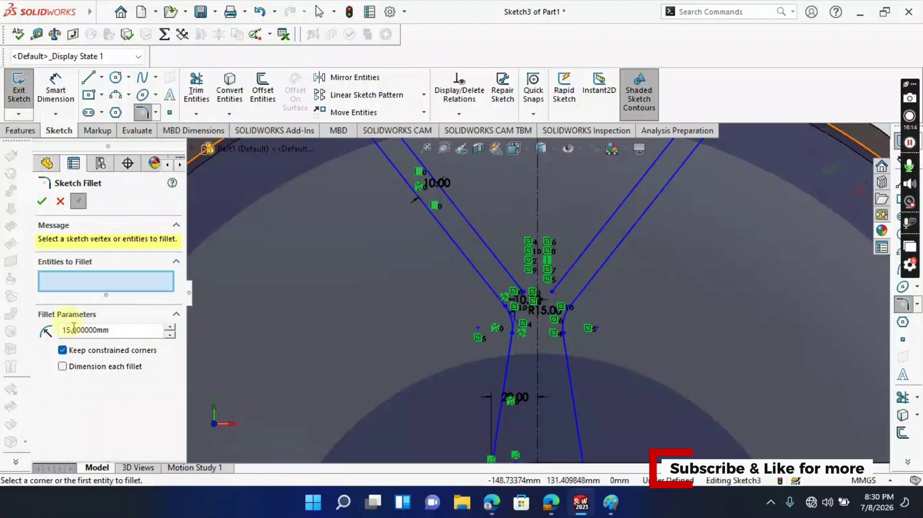
{"action": "left_click", "coordinate": [37, 205]}
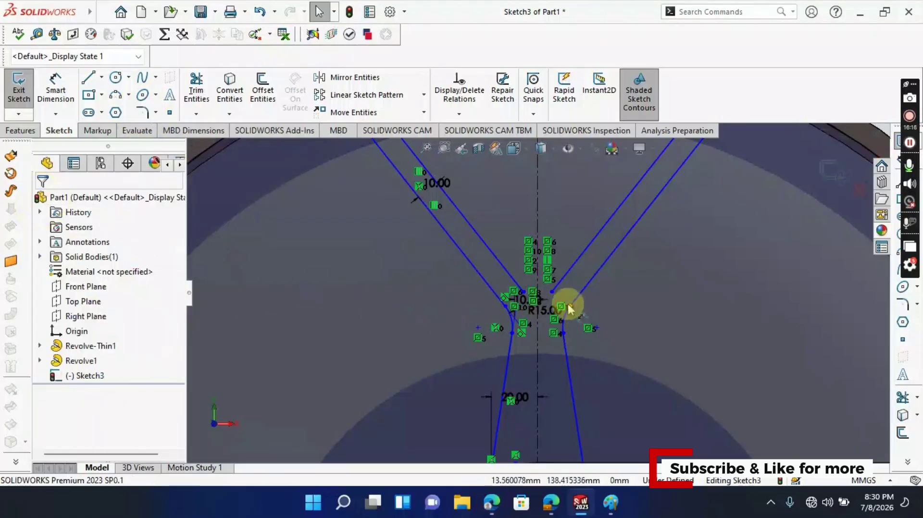
{"action": "key", "text": "ctrl+z"}
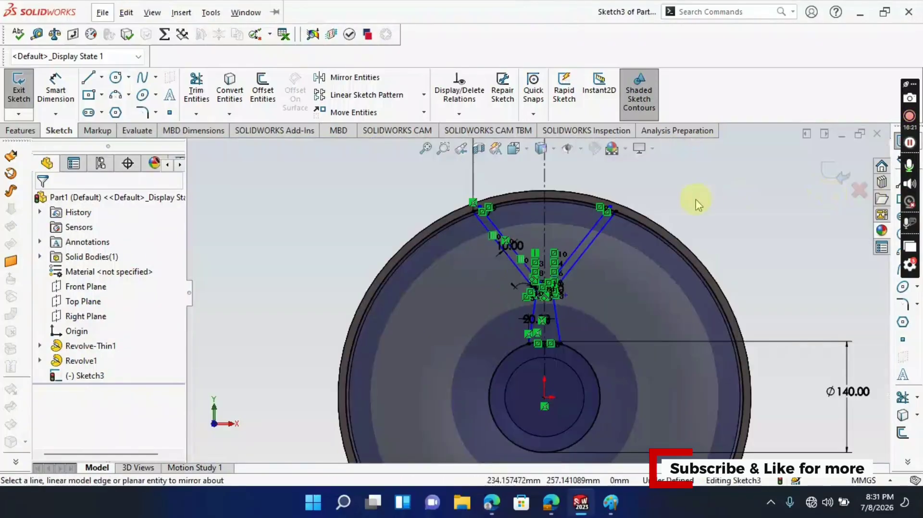
Set up a sketch fillet of about 23 mm radius between the two inner spoke lines across the centerline.
{"action": "scroll", "coordinate": [543, 284], "scroll_direction": "down", "scroll_amount": 6}
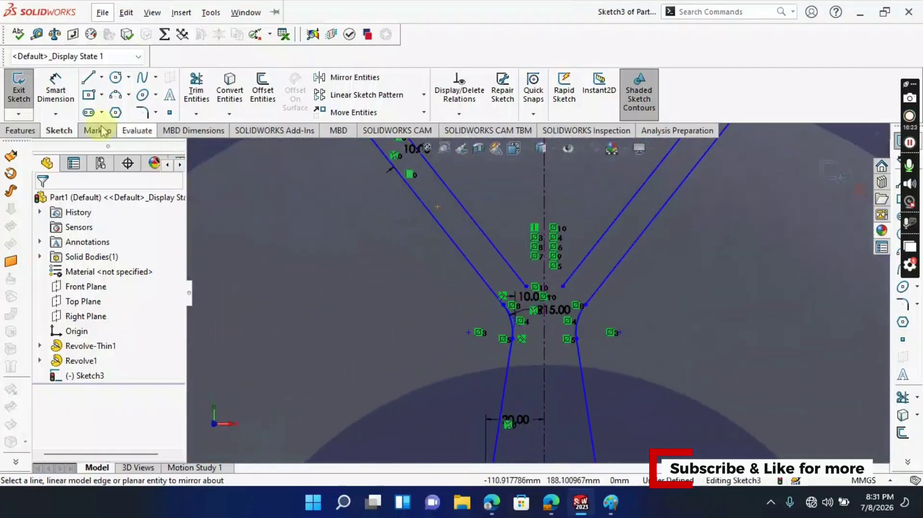
{"action": "left_click", "coordinate": [147, 113]}
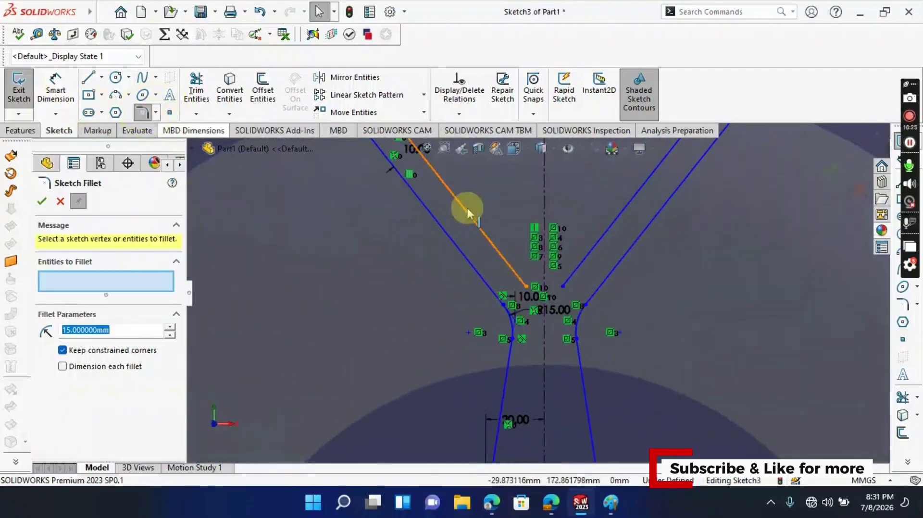
{"action": "left_click", "coordinate": [505, 259]}
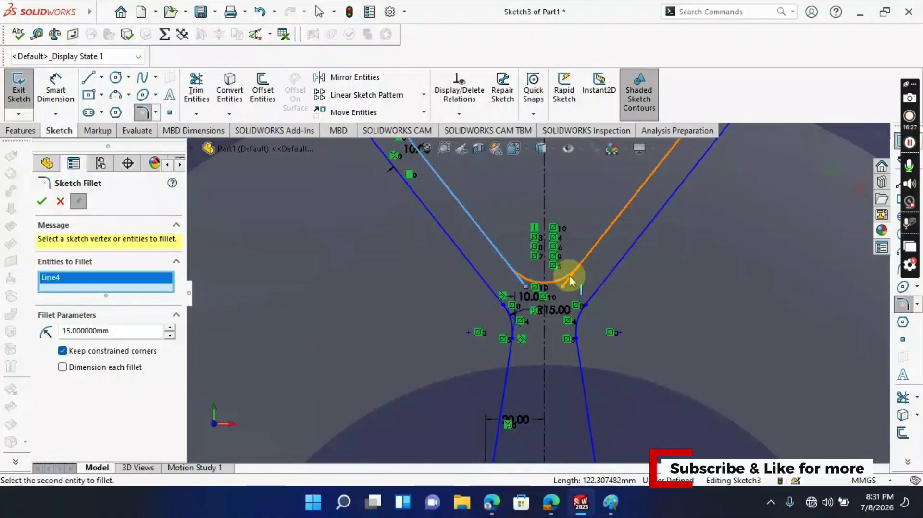
{"action": "left_click", "coordinate": [571, 274]}
{"action": "left_click", "coordinate": [547, 255]}
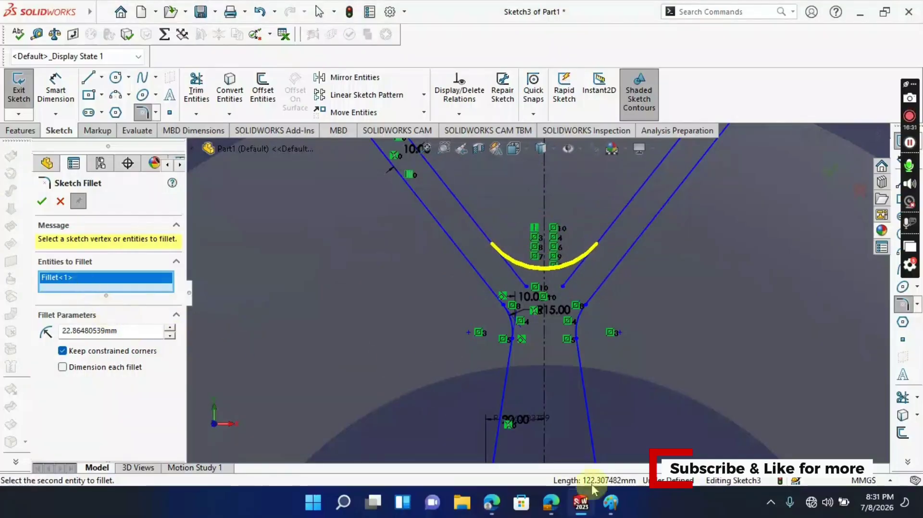
Check the inner fillet in the Paint drawing, set its radius to 15 mm, and apply it.
{"action": "left_click", "coordinate": [610, 503]}
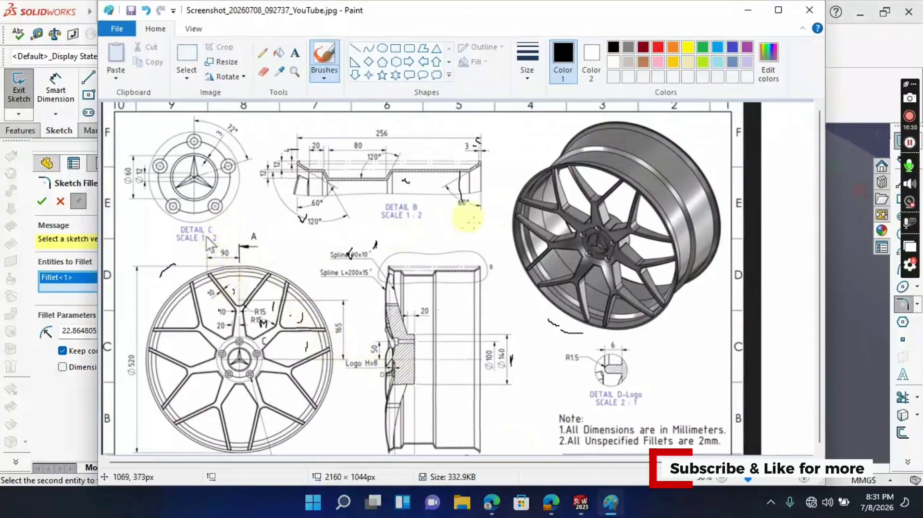
{"action": "left_click", "coordinate": [748, 10]}
{"action": "mouse_move", "coordinate": [449, 279]}
{"action": "left_mouse_down"}
{"action": "mouse_move", "coordinate": [546, 266]}
{"action": "mouse_move", "coordinate": [519, 229]}
{"action": "left_mouse_up"}
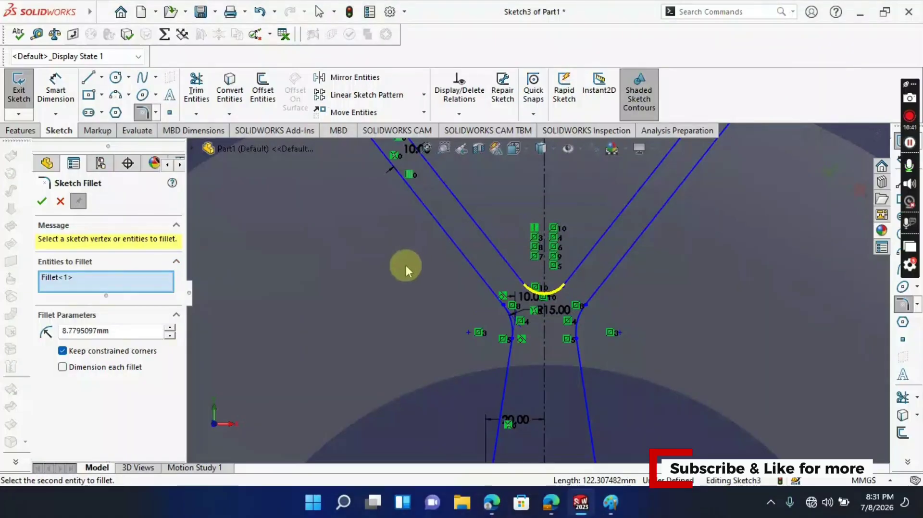
{"action": "double_click", "coordinate": [104, 331]}
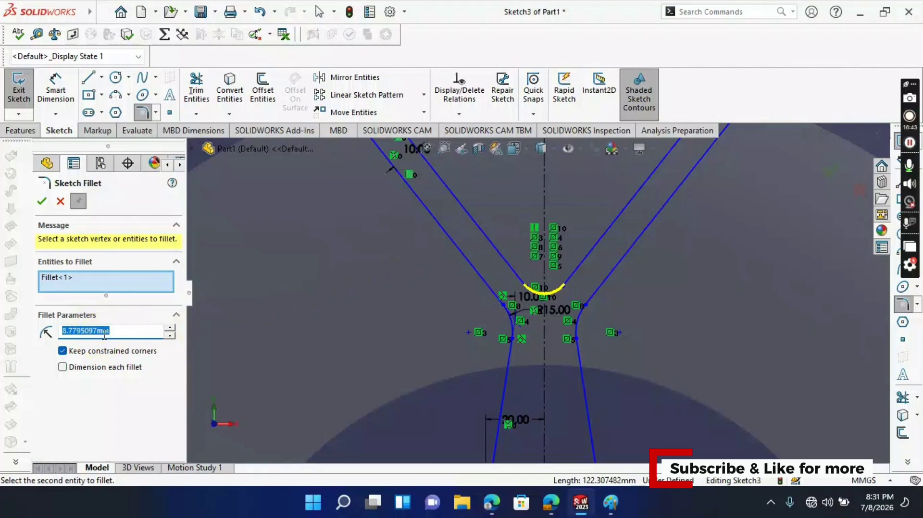
{"action": "type", "text": "15"}
{"action": "key", "text": "Return"}
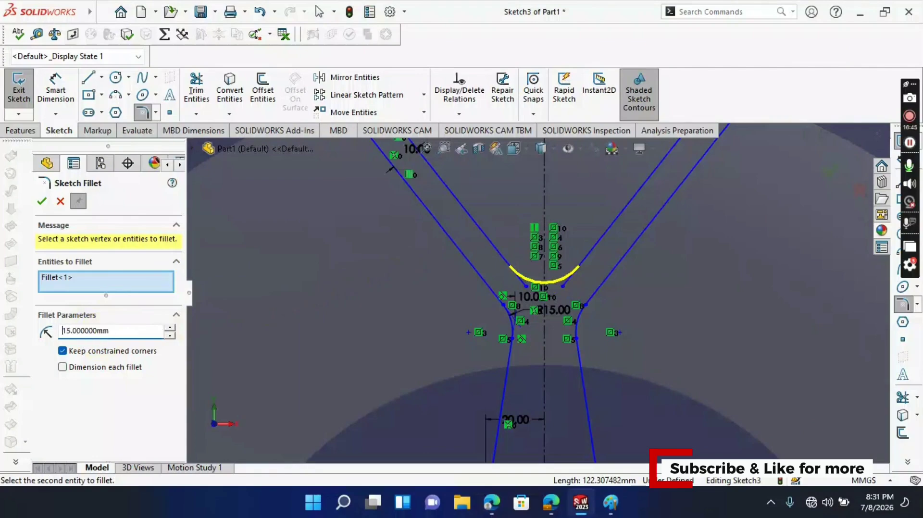
{"action": "left_click", "coordinate": [42, 202]}
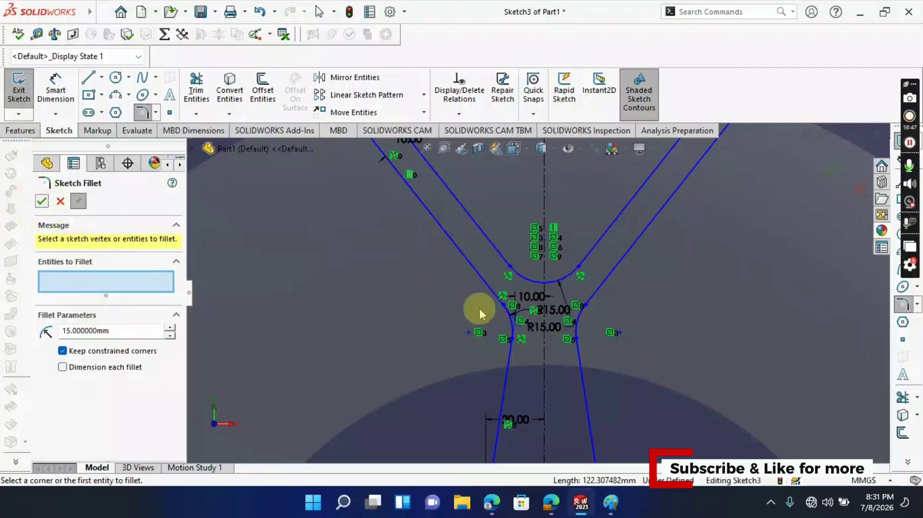
{"action": "scroll", "coordinate": [481, 305], "scroll_direction": "up", "scroll_amount": 3}
{"action": "left_click", "coordinate": [43, 201]}
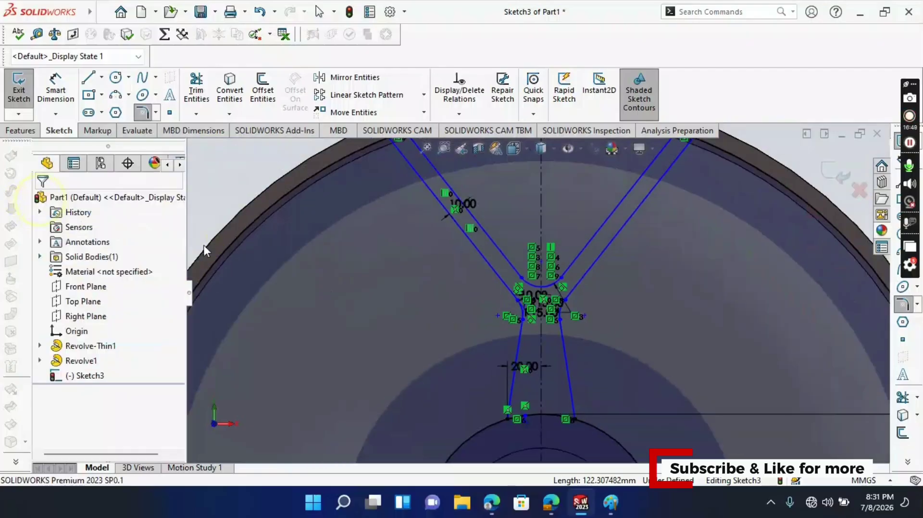
Dimension the vertical distance from the origin to the center of the inner fillet arc as 160 mm.
{"action": "scroll", "coordinate": [419, 270], "scroll_direction": "up", "scroll_amount": 3}
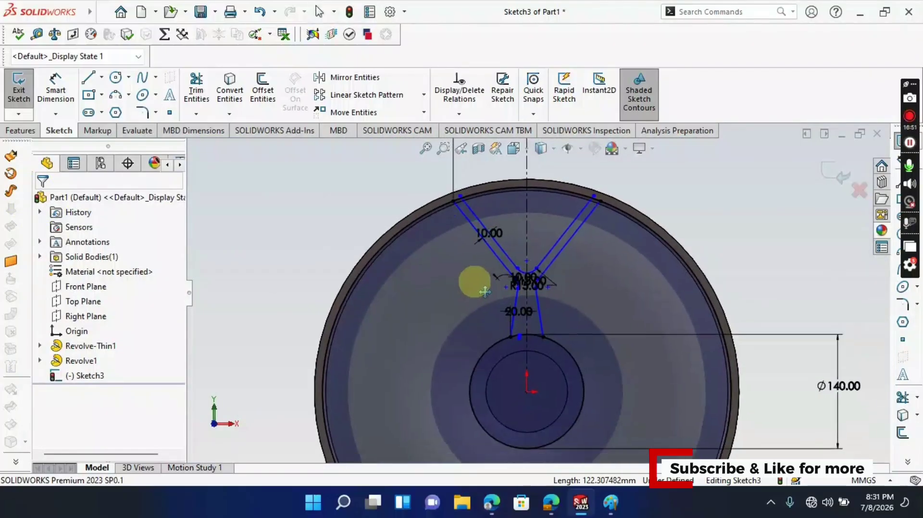
{"action": "scroll", "coordinate": [480, 275], "scroll_direction": "down", "scroll_amount": 2}
{"action": "scroll", "coordinate": [505, 259], "scroll_direction": "down", "scroll_amount": 2}
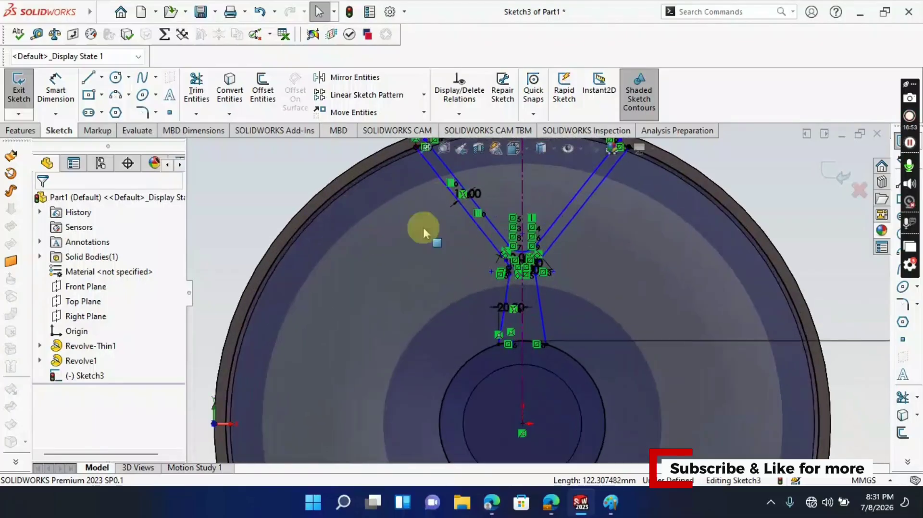
{"action": "left_click", "coordinate": [55, 89]}
{"action": "scroll", "coordinate": [508, 213], "scroll_direction": "down", "scroll_amount": 2}
{"action": "scroll", "coordinate": [523, 241], "scroll_direction": "down", "scroll_amount": 1}
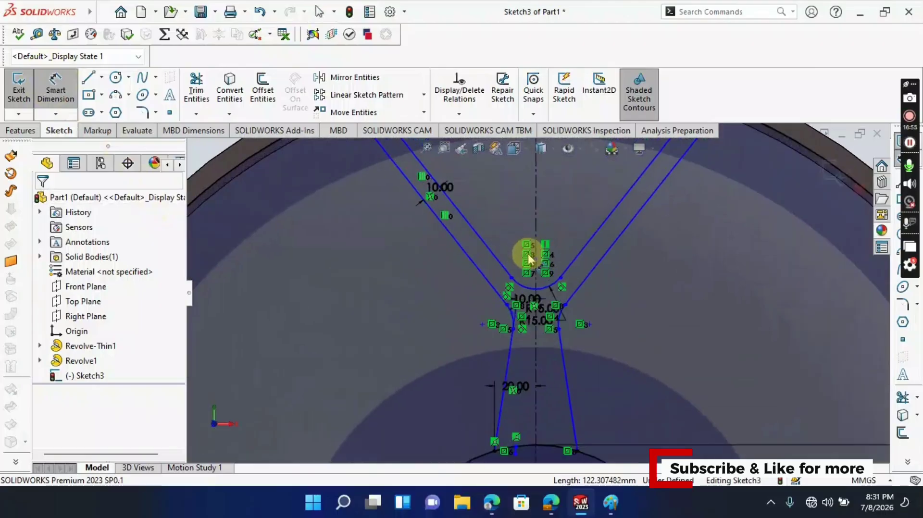
{"action": "left_click", "coordinate": [536, 261]}
{"action": "scroll", "coordinate": [533, 262], "scroll_direction": "up", "scroll_amount": 3}
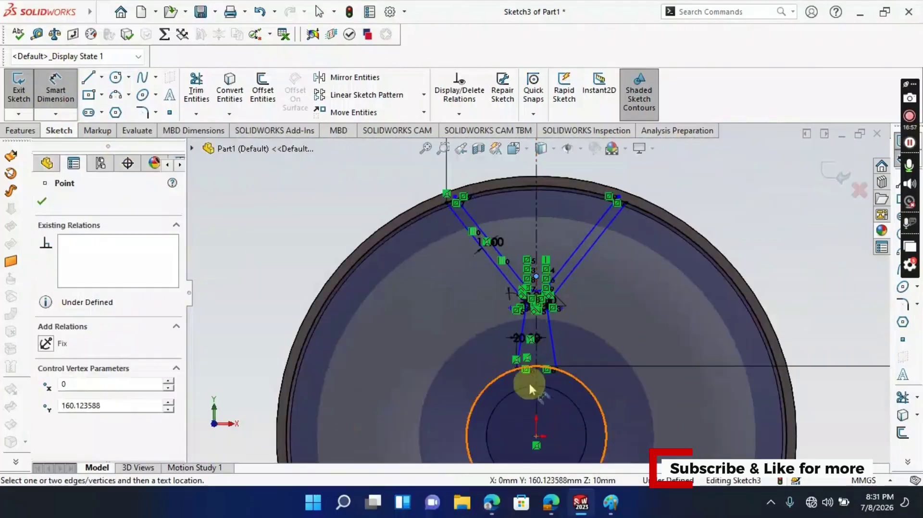
{"action": "left_click", "coordinate": [537, 436]}
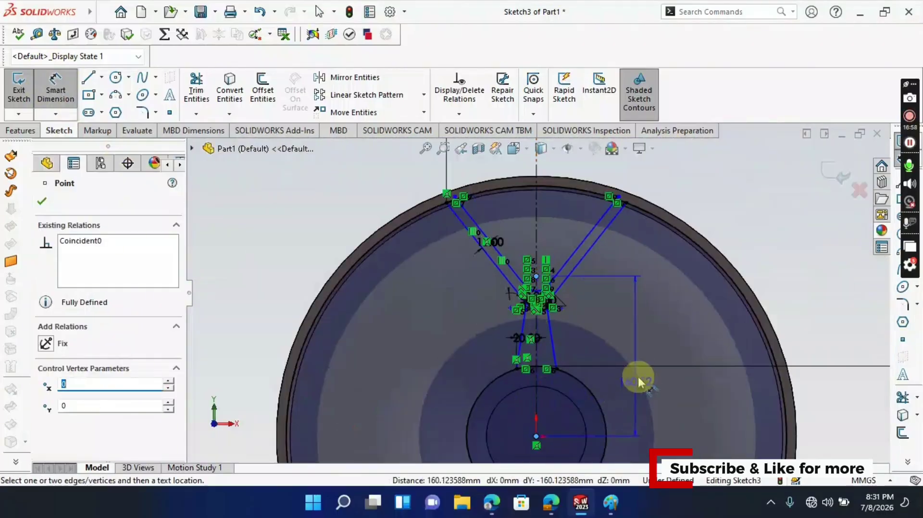
{"action": "left_click", "coordinate": [642, 347]}
{"action": "type", "text": "160"}
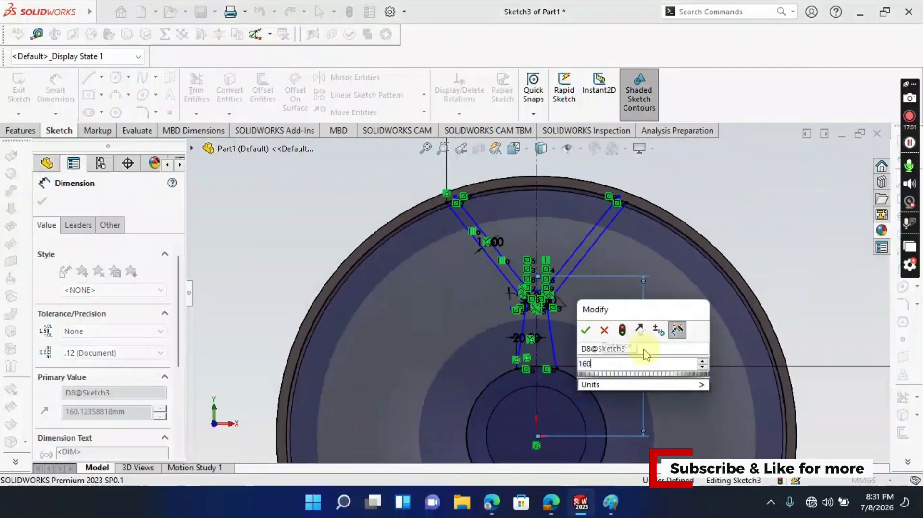
{"action": "key", "text": "Return"}
Check the inner fillet's height in the Paint drawing and change its vertical dimension from the origin to 165 mm.
{"action": "left_click", "coordinate": [615, 506]}
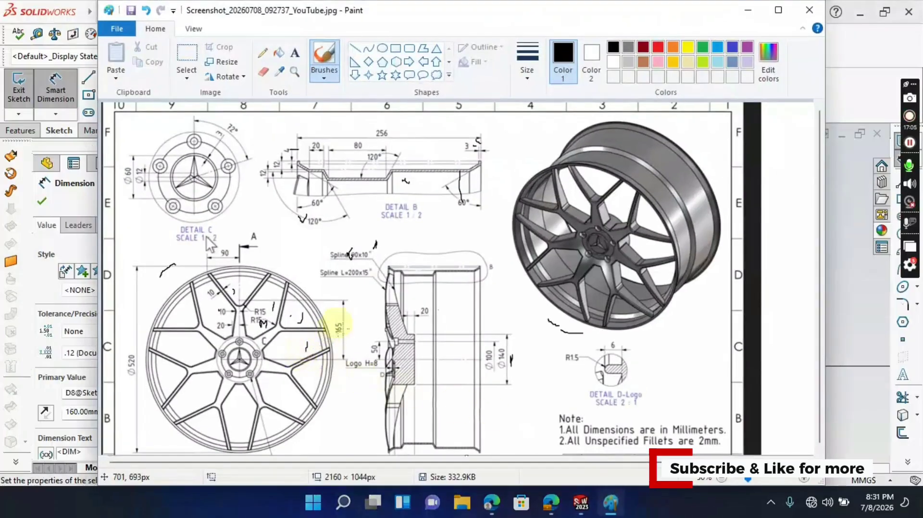
{"action": "left_click", "coordinate": [748, 15]}
{"action": "double_click", "coordinate": [644, 350]}
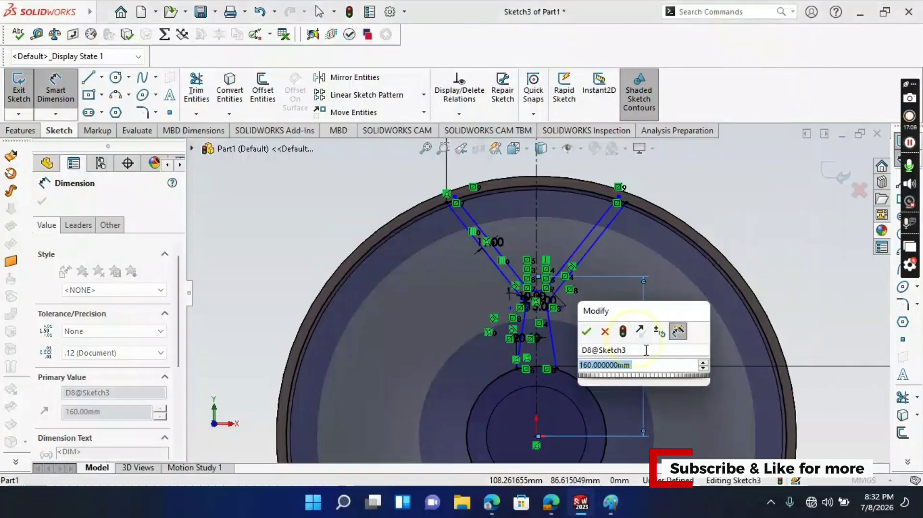
{"action": "type", "text": "165"}
{"action": "key", "text": "Return"}
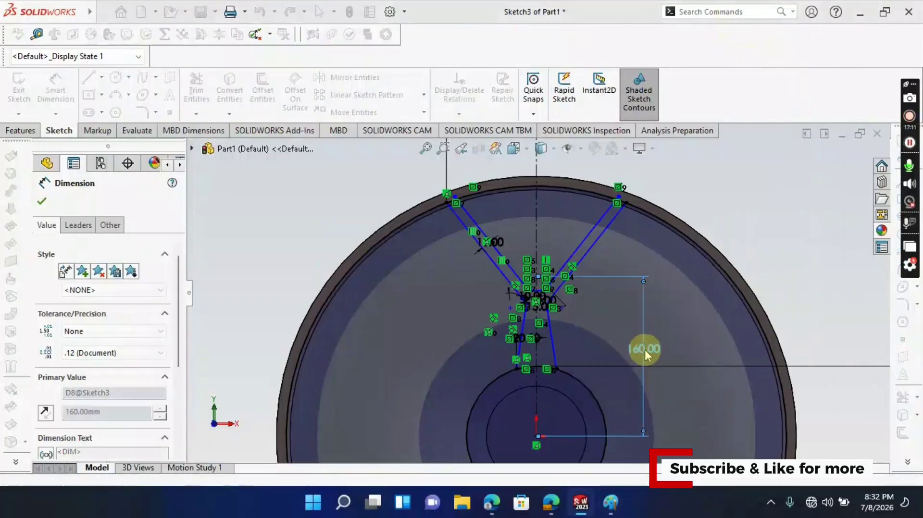
{"action": "left_click", "coordinate": [54, 203]}
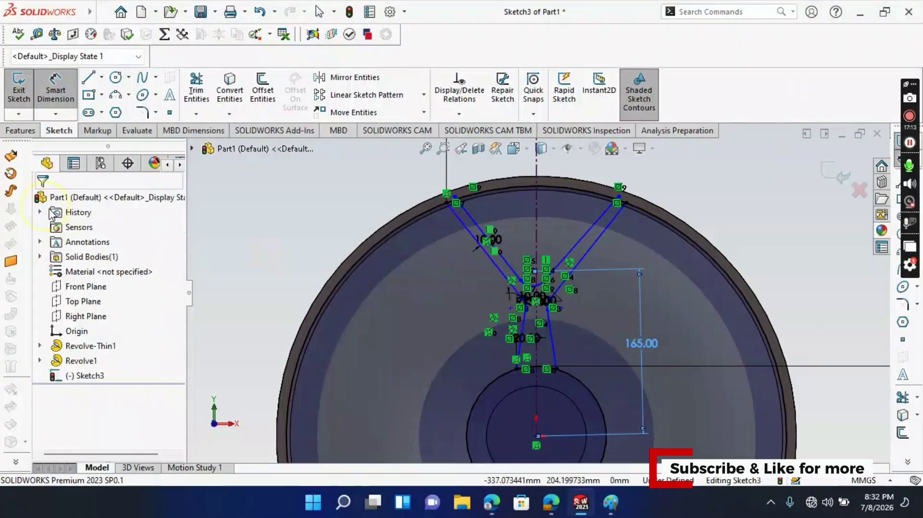
Make the center point of the inner fillet arc coincident with the vertical centerline.
{"action": "scroll", "coordinate": [541, 279], "scroll_direction": "down", "scroll_amount": 5}
{"action": "scroll", "coordinate": [541, 280], "scroll_direction": "down", "scroll_amount": 1}
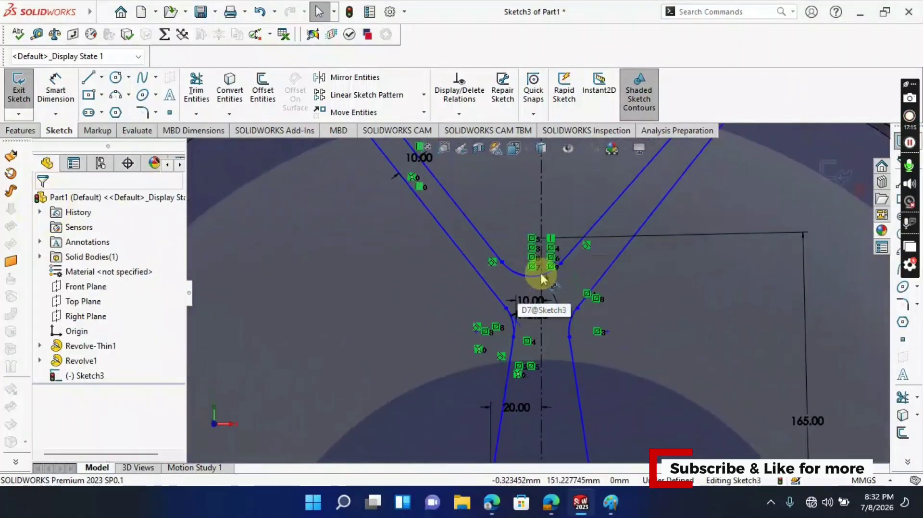
{"action": "mouse_move", "coordinate": [541, 274]}
{"action": "left_mouse_down"}
{"action": "mouse_move", "coordinate": [541, 242]}
{"action": "mouse_move", "coordinate": [545, 264]}
{"action": "left_mouse_up"}
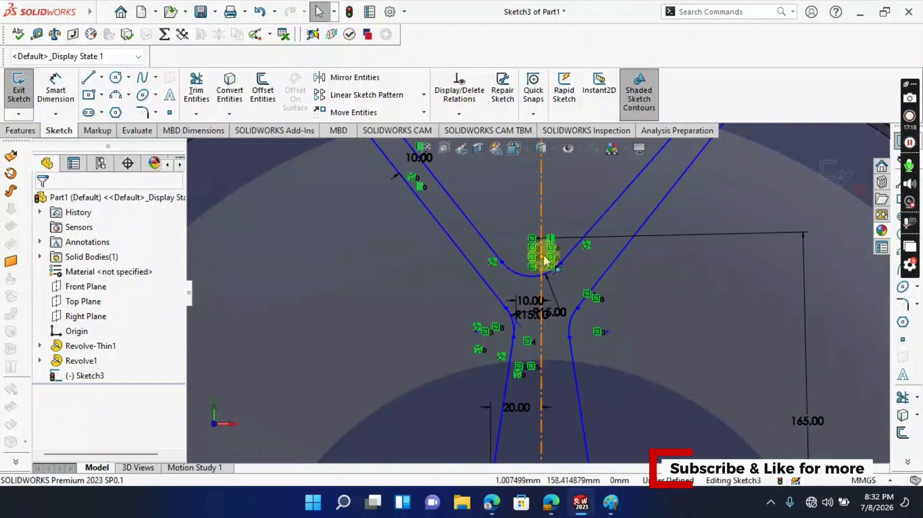
{"action": "left_click", "coordinate": [542, 259]}
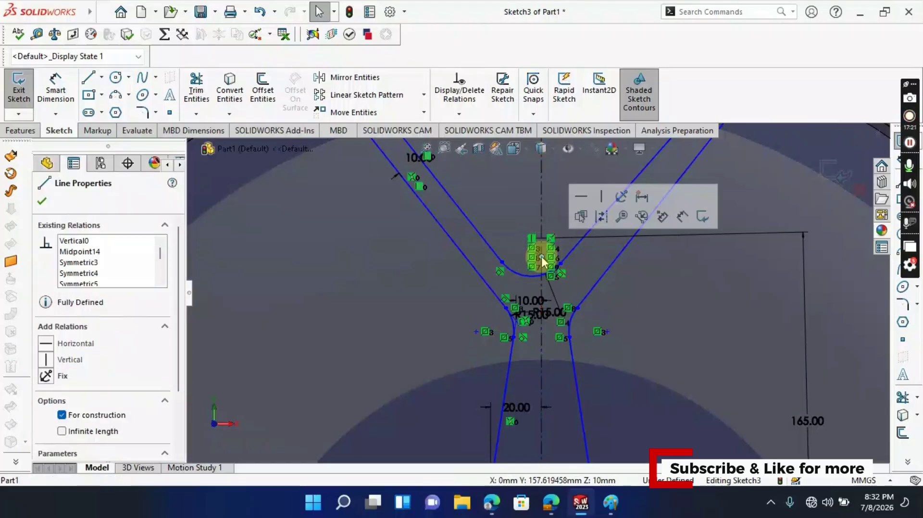
{"action": "left_click", "coordinate": [550, 268]}
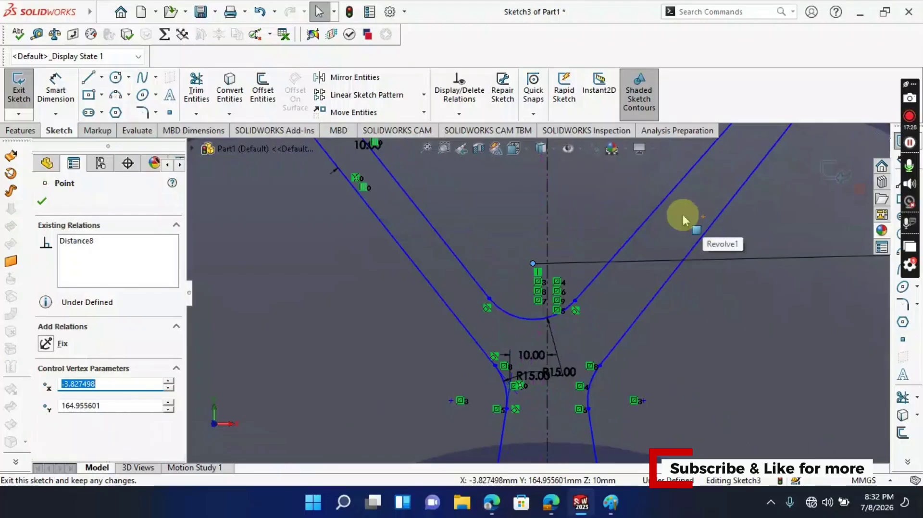
{"action": "left_click", "coordinate": [42, 202]}
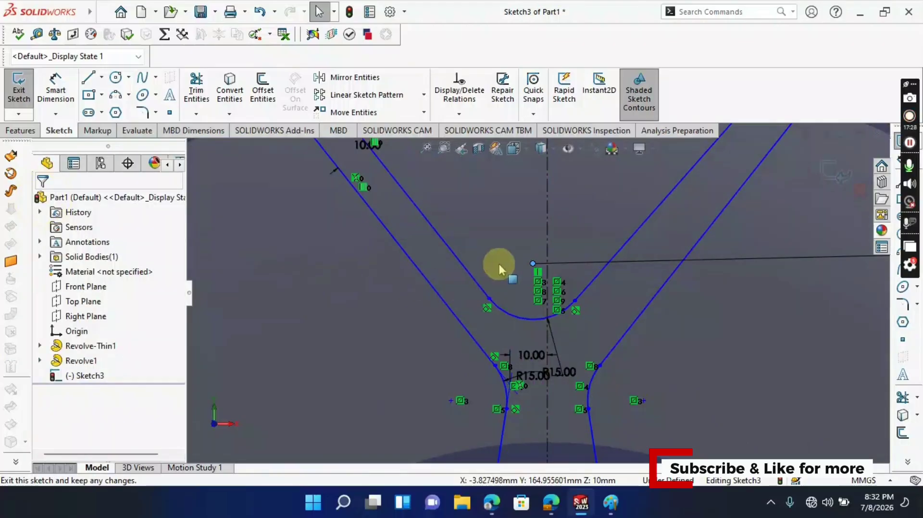
{"action": "left_click", "coordinate": [532, 263]}
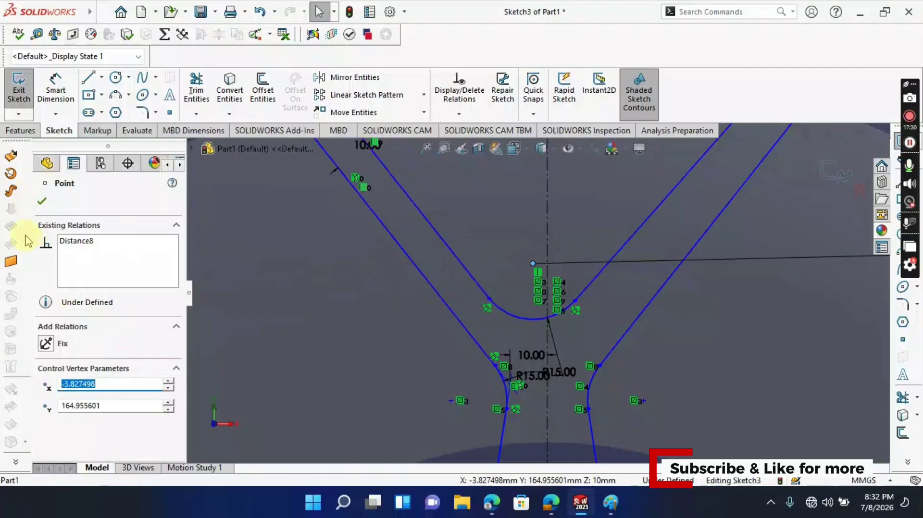
{"action": "left_click", "coordinate": [546, 241], "text": "ctrl"}
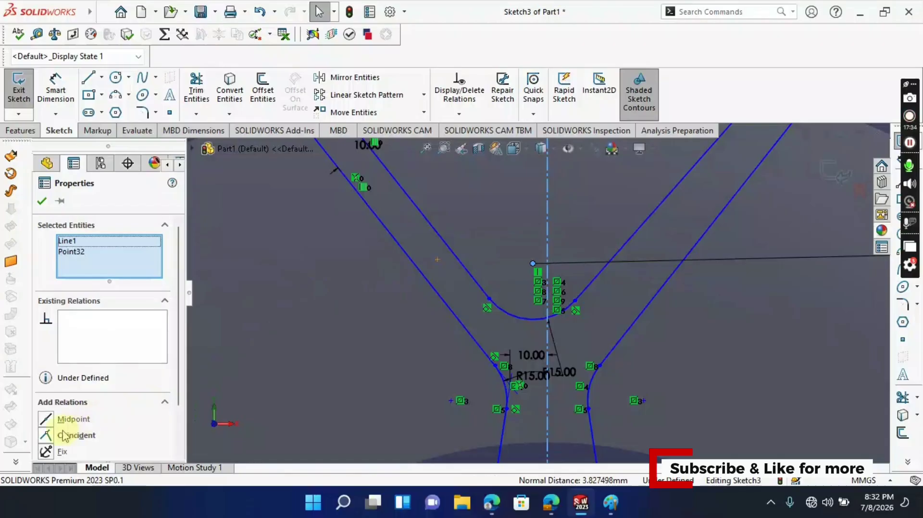
{"action": "left_click", "coordinate": [47, 436]}
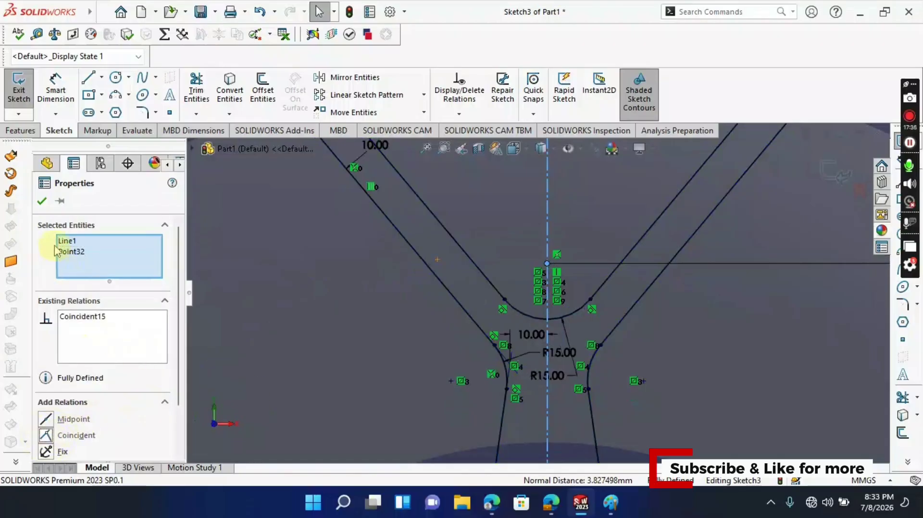
{"action": "left_click", "coordinate": [43, 203]}
{"action": "scroll", "coordinate": [544, 358], "scroll_direction": "up", "scroll_amount": 5}
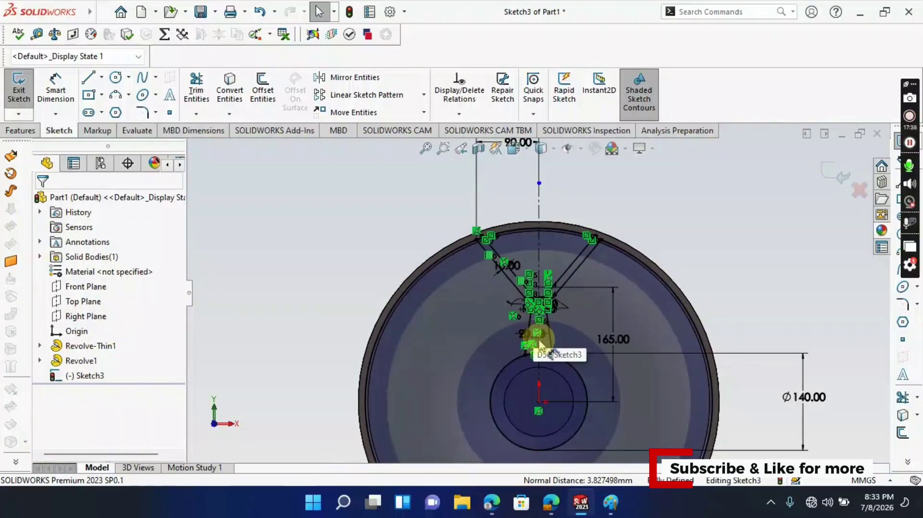
{"action": "middle_click_drag", "start_coordinate": [553, 366], "coordinate": [542, 322], "text": "ctrl"}
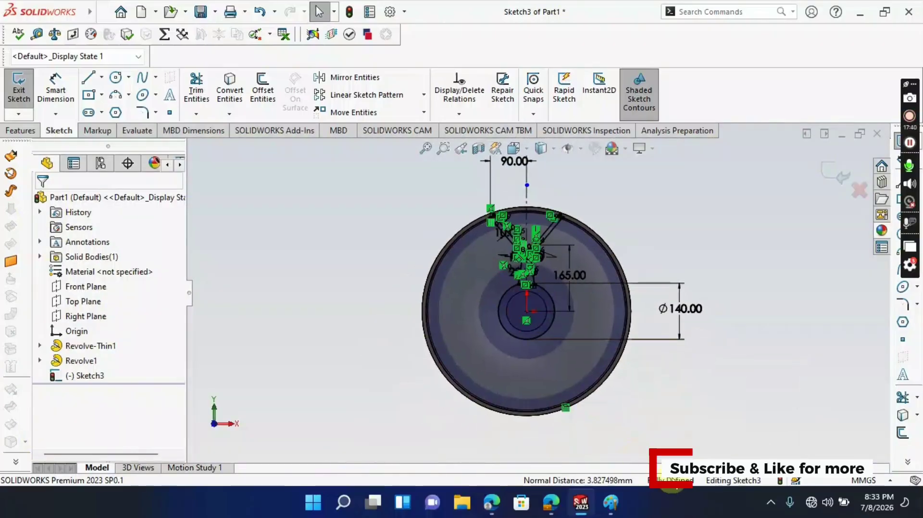
{"action": "left_click", "coordinate": [679, 308]}
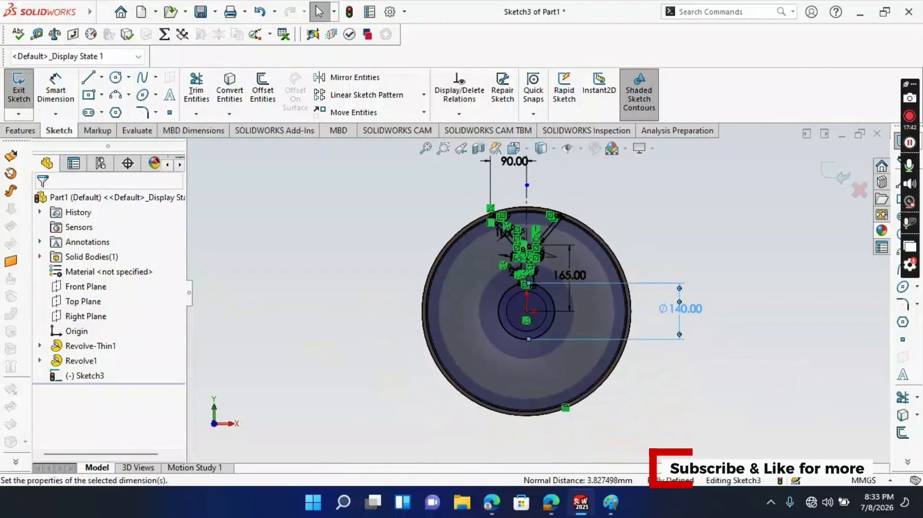
{"action": "left_click", "coordinate": [743, 298]}
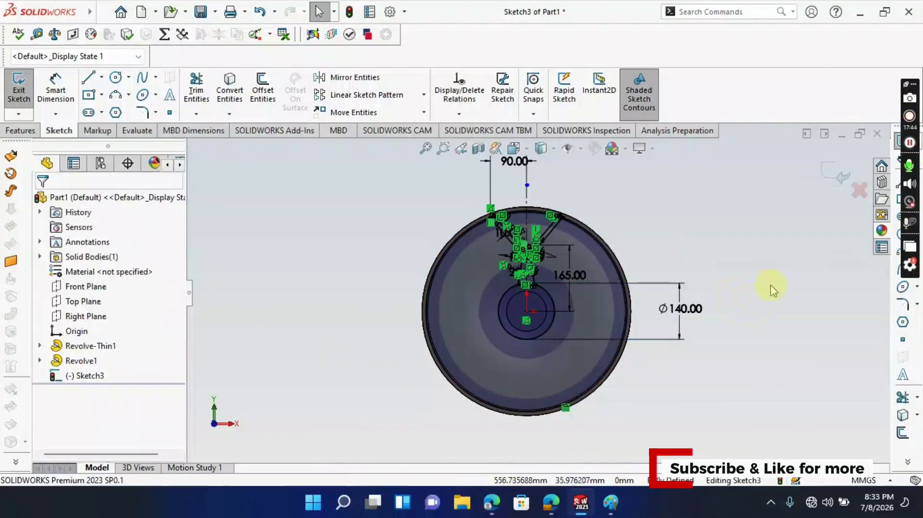
{"action": "middle_click_drag", "start_coordinate": [789, 255], "coordinate": [848, 206], "text": "shift"}
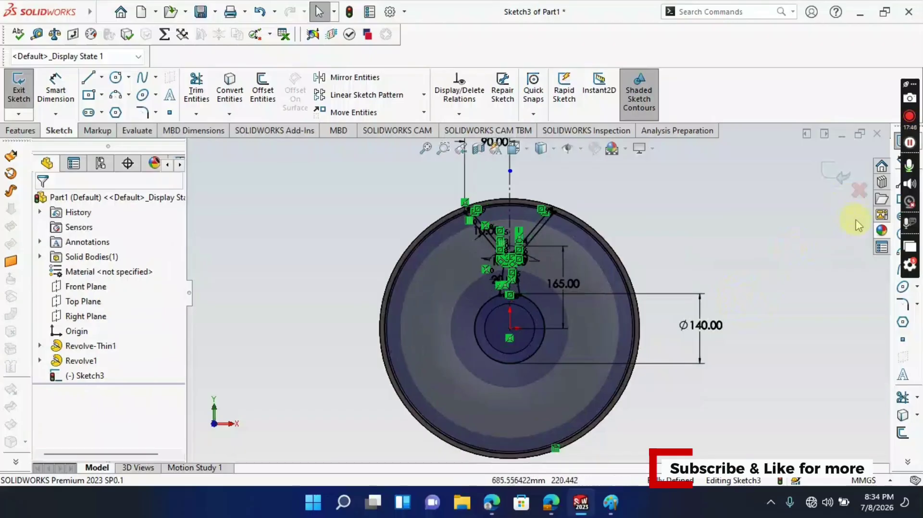
{"action": "scroll", "coordinate": [530, 252], "scroll_direction": "down", "scroll_amount": 5}
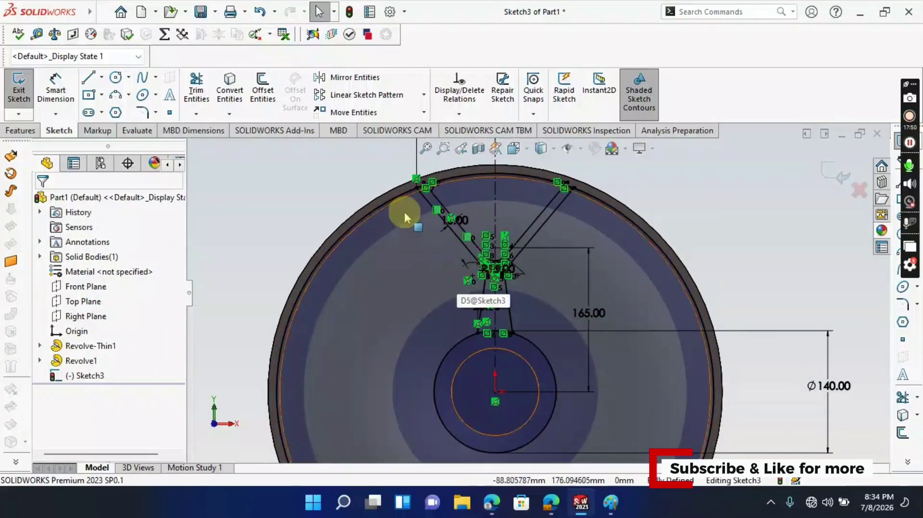
Set up a circular sketch pattern about the origin with the spoke's four upper lines, two lower lines and two outer corner arcs.
{"action": "left_click", "coordinate": [423, 97]}
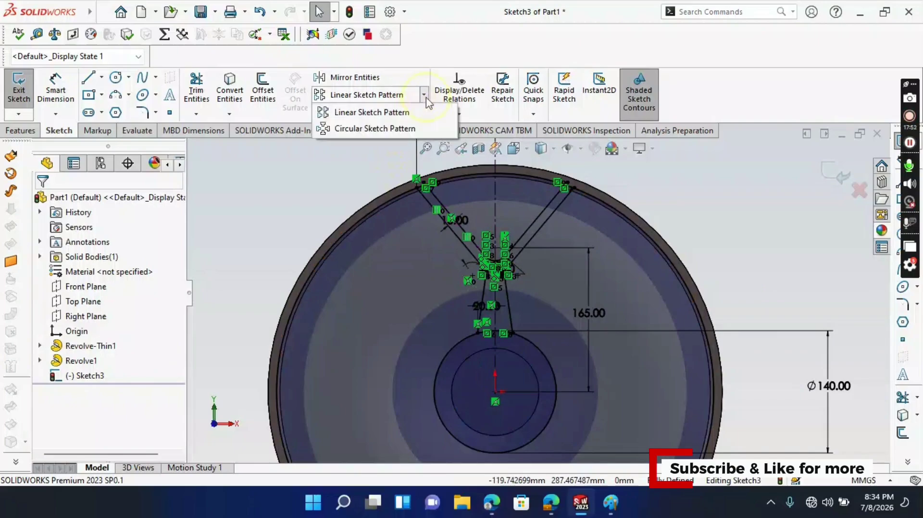
{"action": "left_click", "coordinate": [397, 140]}
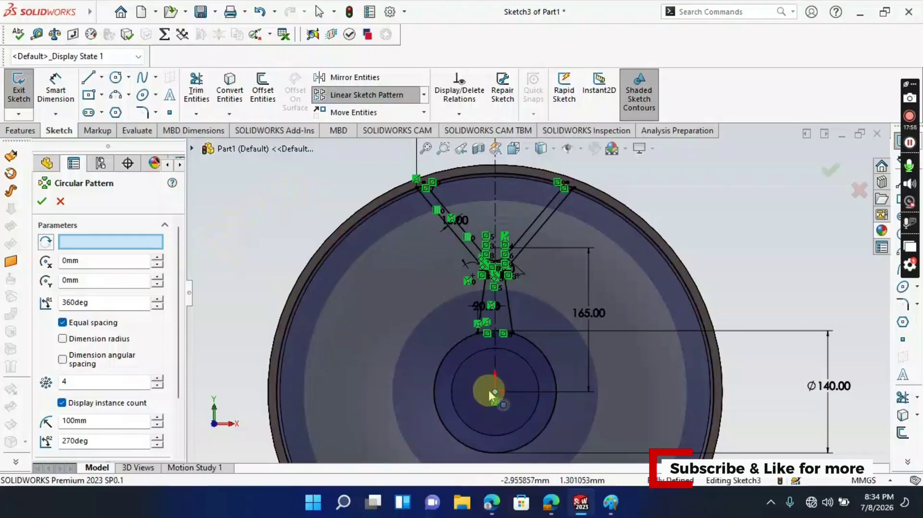
{"action": "scroll", "coordinate": [173, 332], "scroll_direction": "down", "scroll_amount": 3}
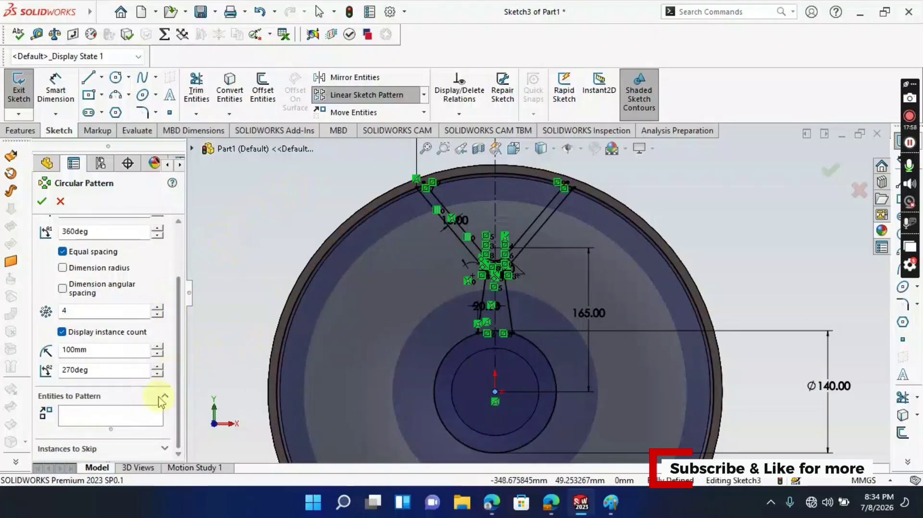
{"action": "left_click", "coordinate": [128, 417]}
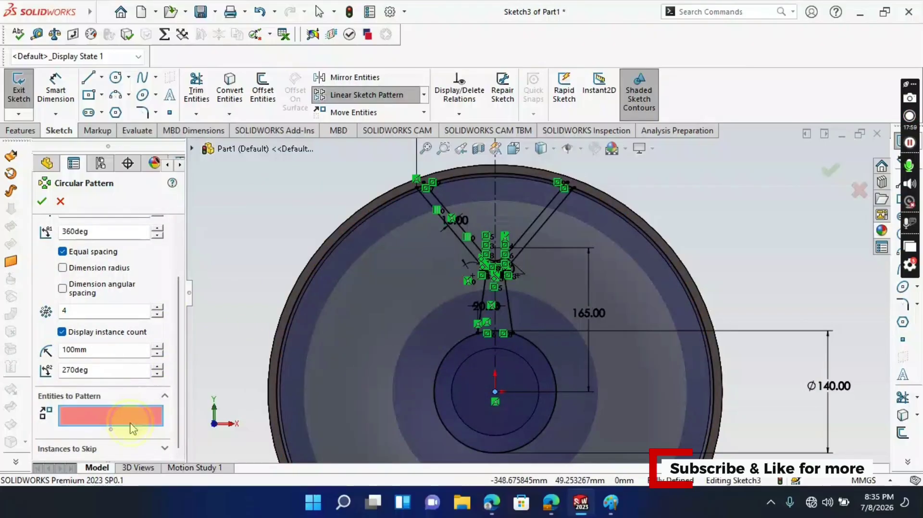
{"action": "left_click", "coordinate": [468, 258]}
{"action": "left_click", "coordinate": [500, 248]}
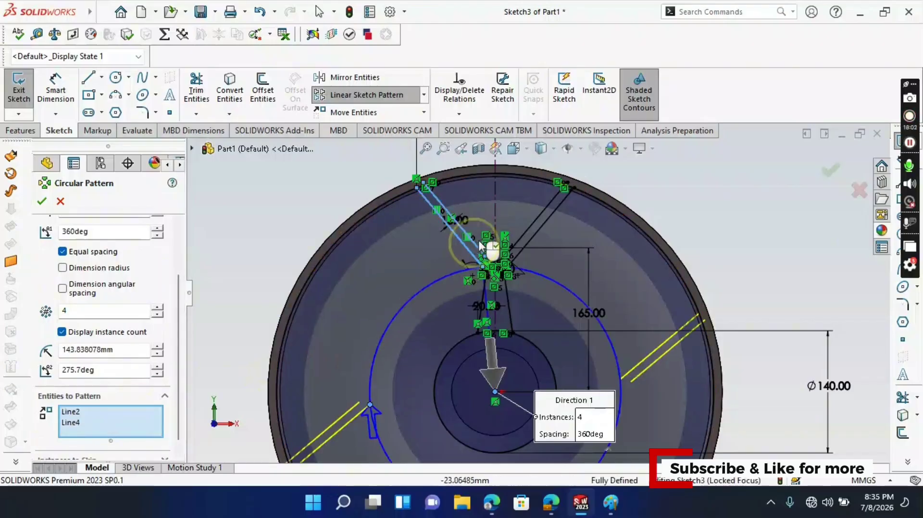
{"action": "left_click", "coordinate": [528, 241]}
{"action": "left_click", "coordinate": [536, 245]}
{"action": "scroll", "coordinate": [509, 284], "scroll_direction": "down", "scroll_amount": 4}
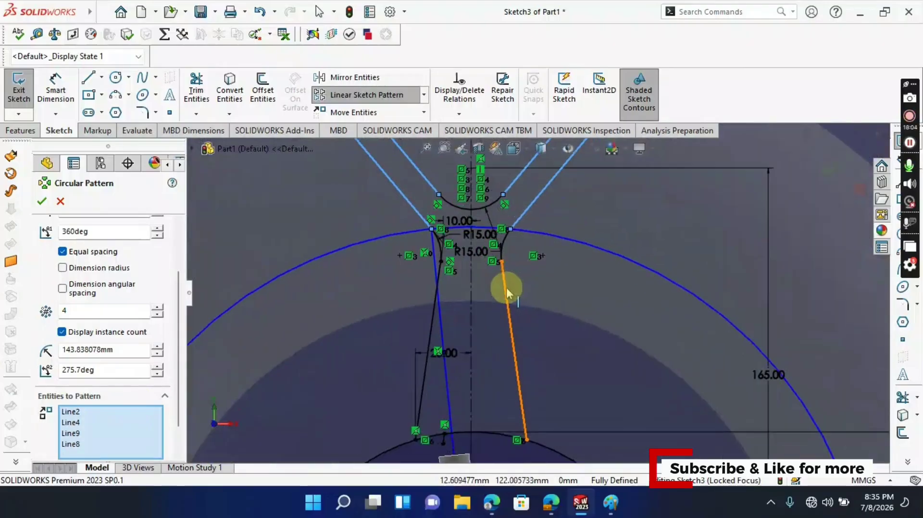
{"action": "left_click", "coordinate": [506, 288]}
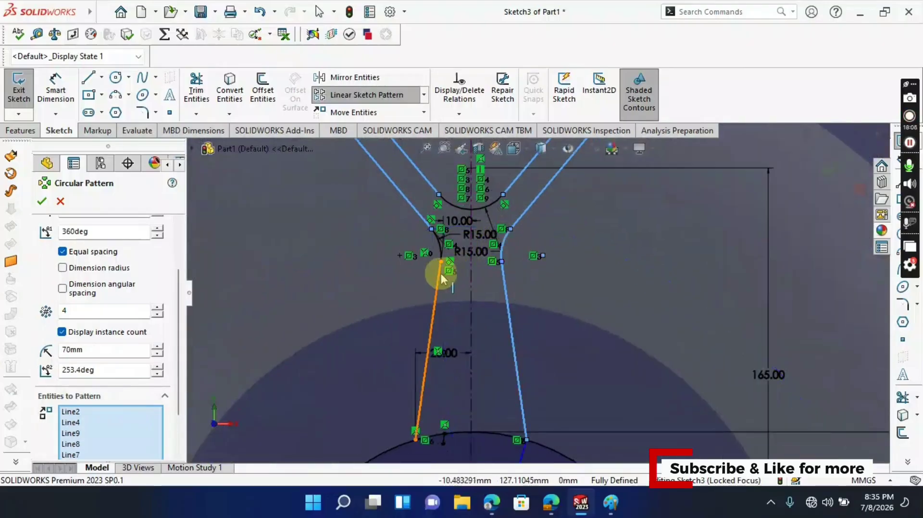
{"action": "scroll", "coordinate": [540, 326], "scroll_direction": "up", "scroll_amount": 5}
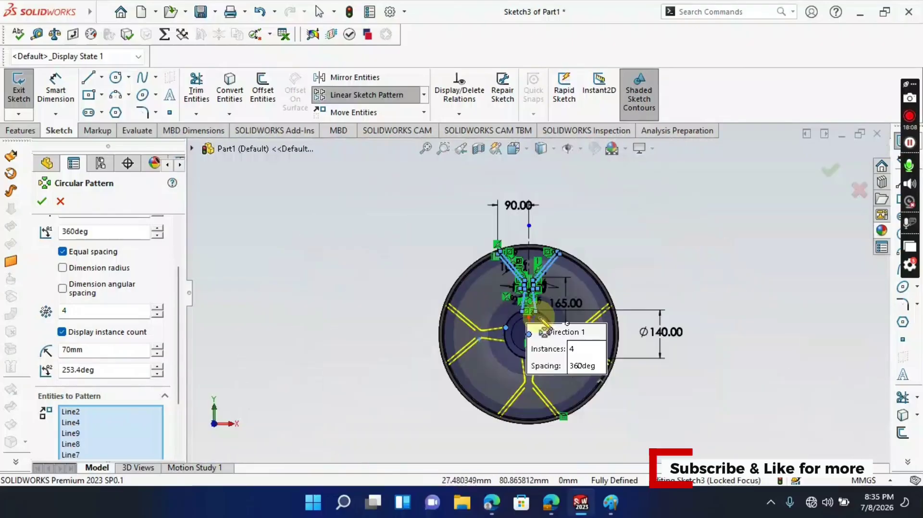
Set the circular pattern to 7 instances, check the spoke layout in the Paint drawing, and apply the pattern.
{"action": "left_click", "coordinate": [157, 309]}
{"action": "left_click", "coordinate": [157, 308]}
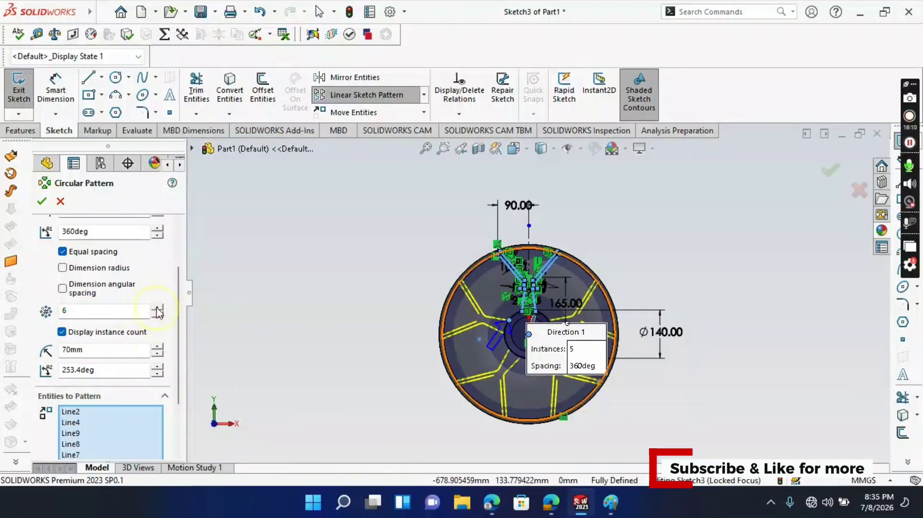
{"action": "left_click", "coordinate": [157, 308]}
{"action": "left_click", "coordinate": [611, 504]}
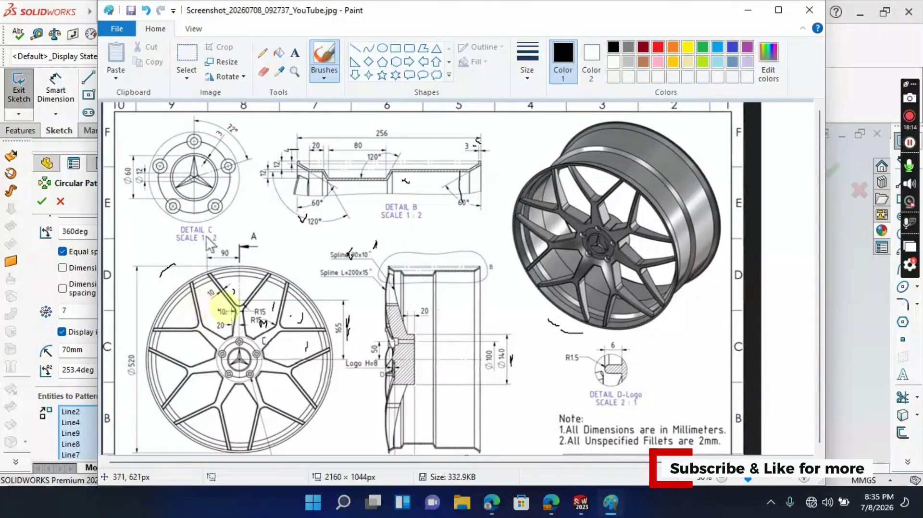
{"action": "left_click", "coordinate": [748, 14]}
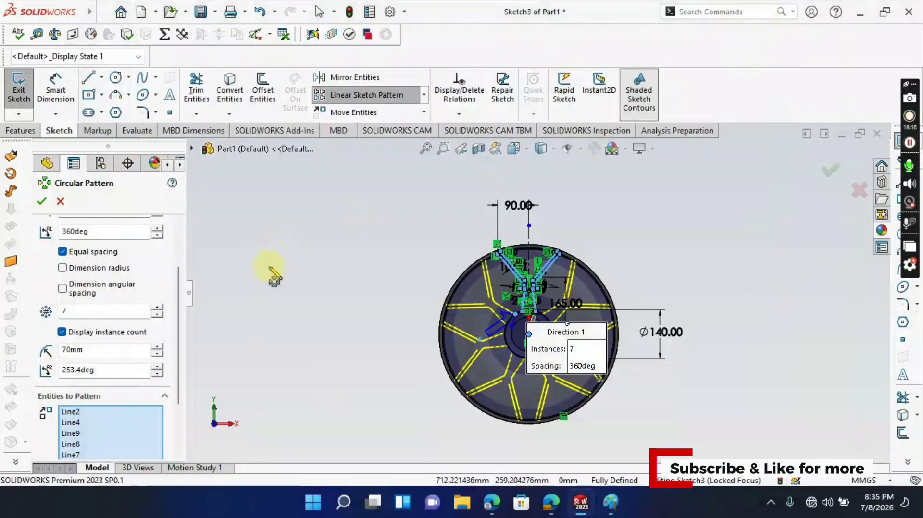
{"action": "scroll", "coordinate": [180, 357], "scroll_direction": "down", "scroll_amount": 3}
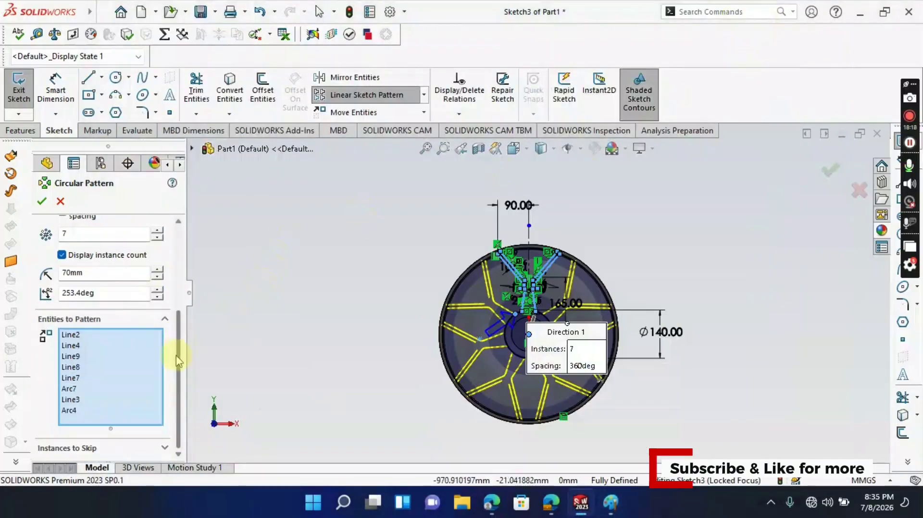
{"action": "scroll", "coordinate": [178, 358], "scroll_direction": "up", "scroll_amount": 5}
{"action": "left_click", "coordinate": [43, 201]}
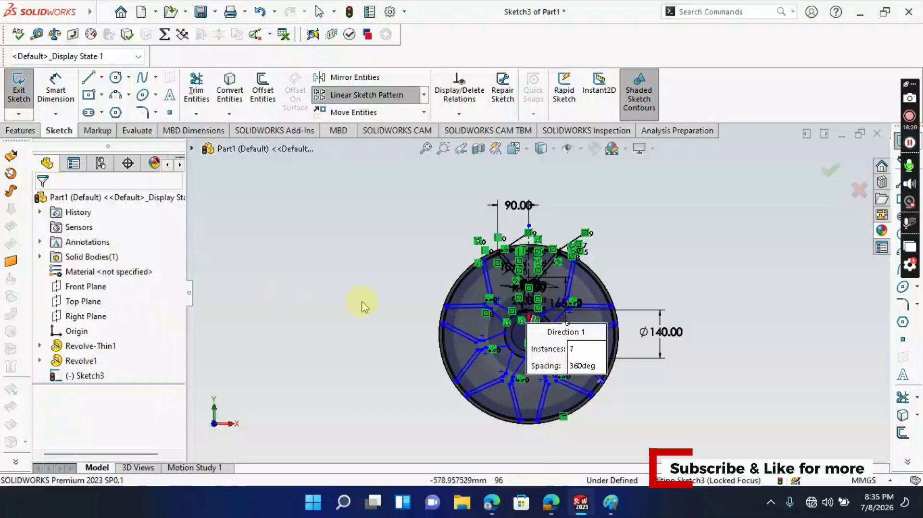
Undo the circular sketch pattern of the Y-shaped spoke.
{"action": "scroll", "coordinate": [685, 342], "scroll_direction": "down", "scroll_amount": 2}
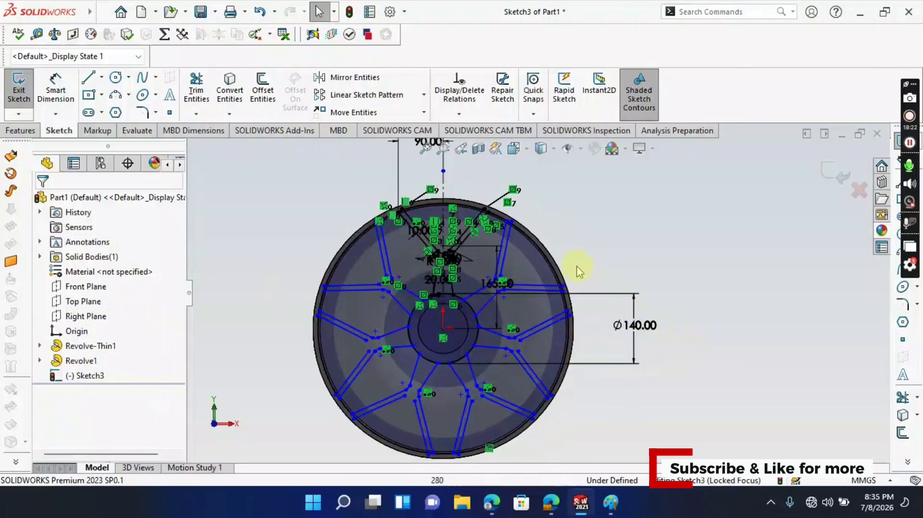
{"action": "scroll", "coordinate": [568, 262], "scroll_direction": "down", "scroll_amount": 2}
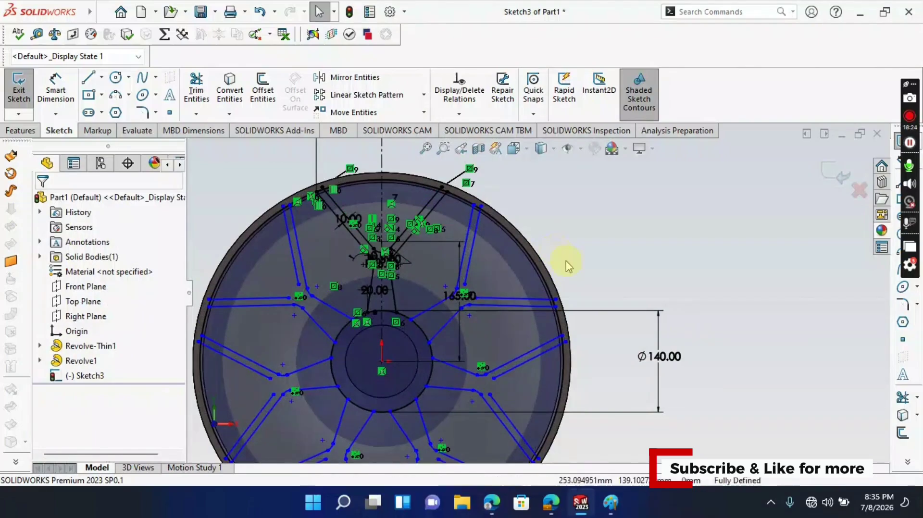
{"action": "key", "text": "ctrl+z"}
{"action": "scroll", "coordinate": [526, 217], "scroll_direction": "down", "scroll_amount": 2}
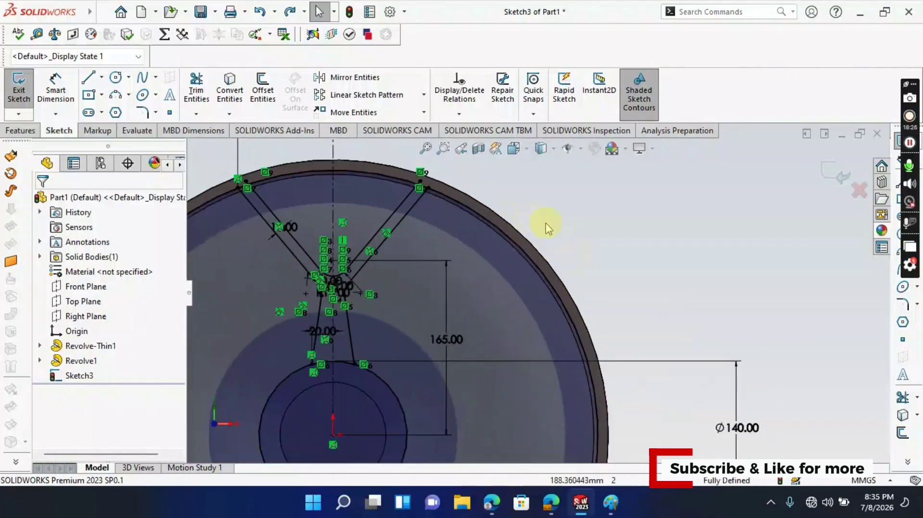
{"action": "scroll", "coordinate": [544, 223], "scroll_direction": "up", "scroll_amount": 2}
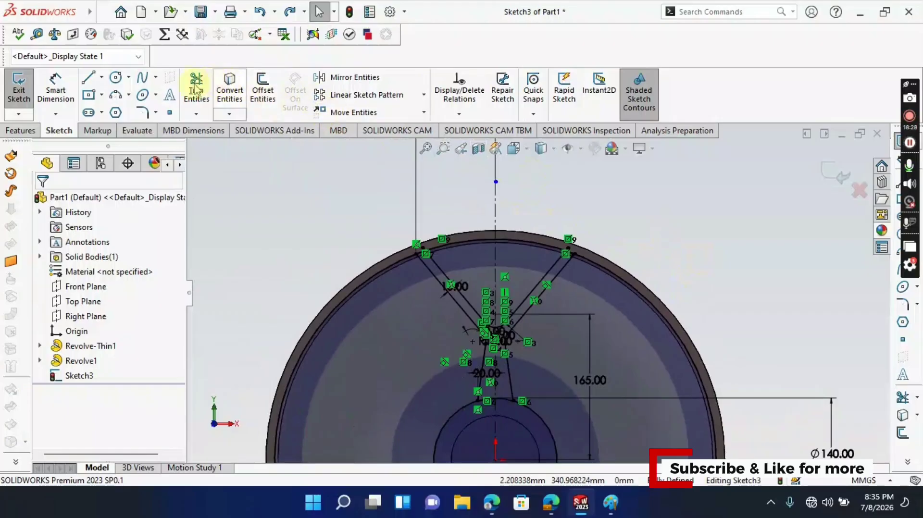
Trim the ends of the spoke's two inner upper lines that extend past the rim circle.
{"action": "left_click", "coordinate": [196, 89]}
{"action": "scroll", "coordinate": [442, 252], "scroll_direction": "down", "scroll_amount": 4}
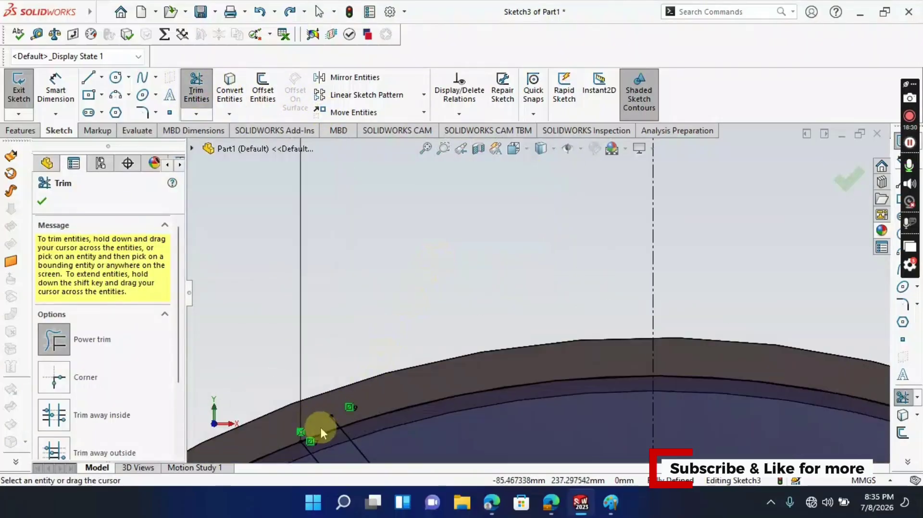
{"action": "mouse_move", "coordinate": [338, 426]}
{"action": "left_mouse_down"}
{"action": "mouse_move", "coordinate": [351, 414]}
{"action": "mouse_move", "coordinate": [423, 402]}
{"action": "left_mouse_up"}
{"action": "scroll", "coordinate": [798, 336], "scroll_direction": "up", "scroll_amount": 5}
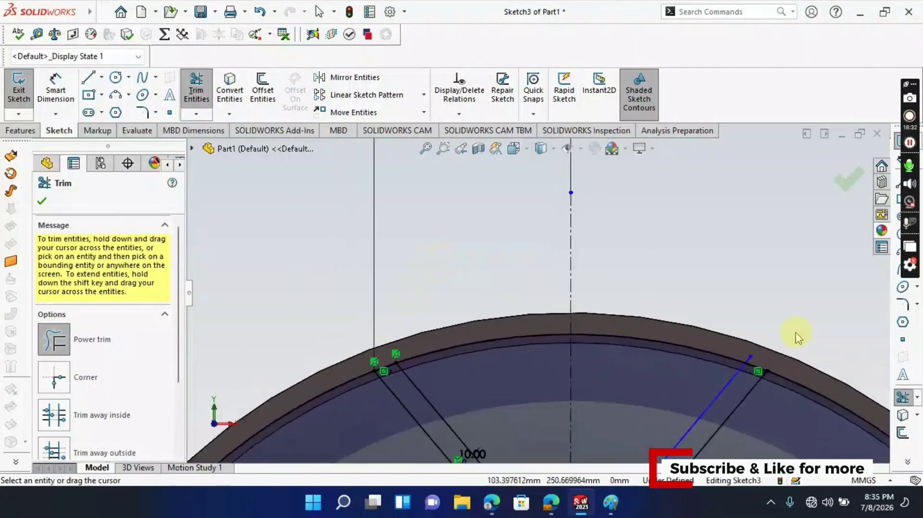
{"action": "scroll", "coordinate": [644, 326], "scroll_direction": "down", "scroll_amount": 5}
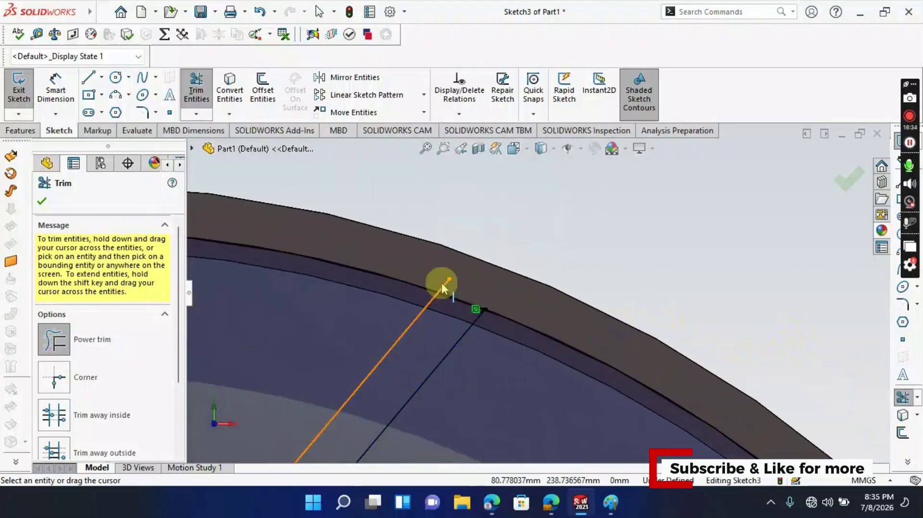
{"action": "left_click_drag", "start_coordinate": [446, 288], "coordinate": [461, 288]}
{"action": "scroll", "coordinate": [462, 288], "scroll_direction": "up", "scroll_amount": 5}
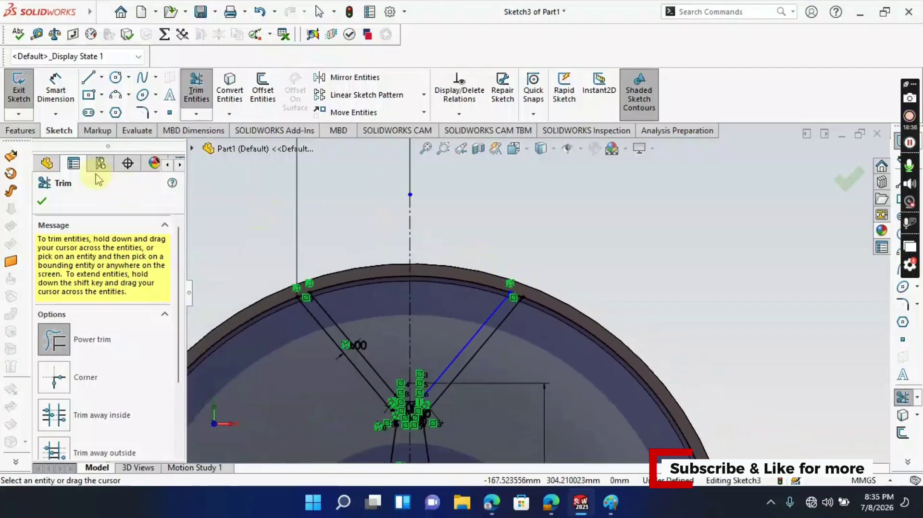
{"action": "left_click", "coordinate": [44, 202]}
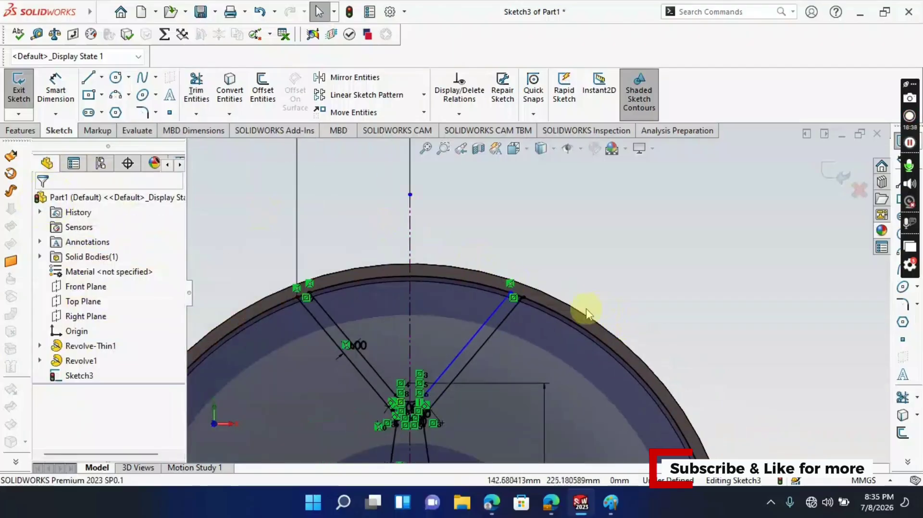
Start a circular sketch pattern about the origin with the spoke's four upper lines and the inner fillet arc.
{"action": "scroll", "coordinate": [516, 291], "scroll_direction": "down", "scroll_amount": 2}
{"action": "scroll", "coordinate": [518, 284], "scroll_direction": "up", "scroll_amount": 4}
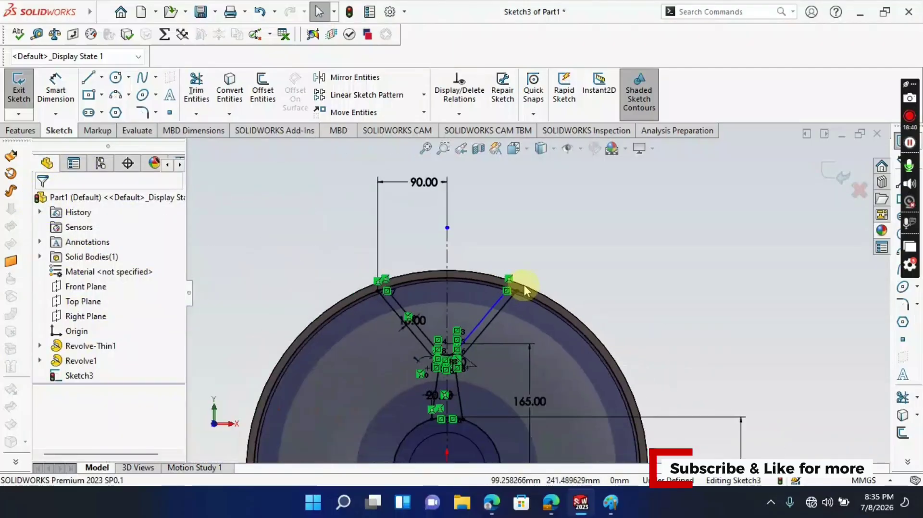
{"action": "middle_click_drag", "start_coordinate": [523, 293], "coordinate": [618, 186], "text": "ctrl"}
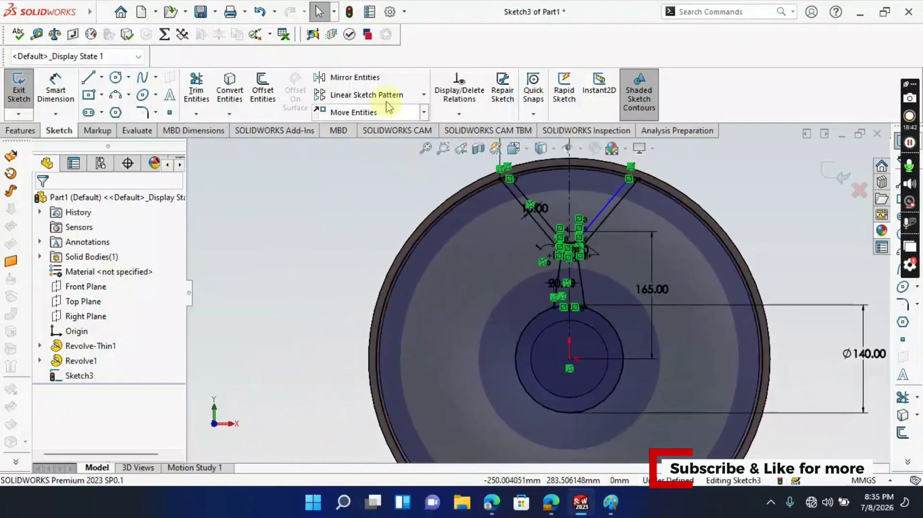
{"action": "left_click", "coordinate": [423, 95]}
{"action": "left_click", "coordinate": [373, 130]}
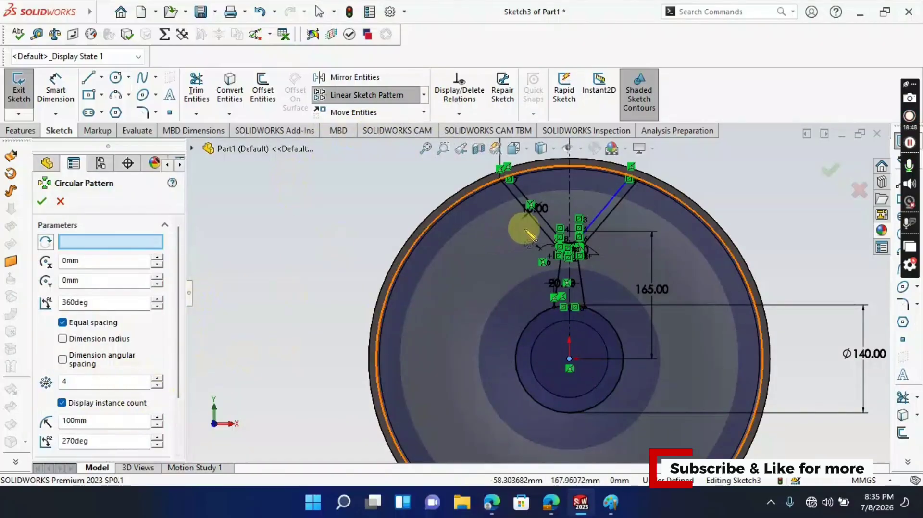
{"action": "scroll", "coordinate": [143, 350], "scroll_direction": "down", "scroll_amount": 3}
{"action": "left_click", "coordinate": [114, 417]}
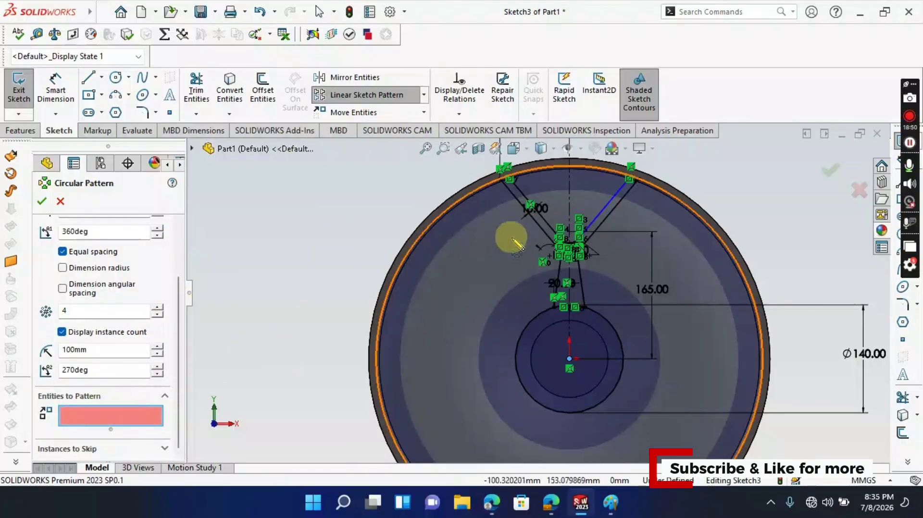
{"action": "left_click", "coordinate": [540, 234]}
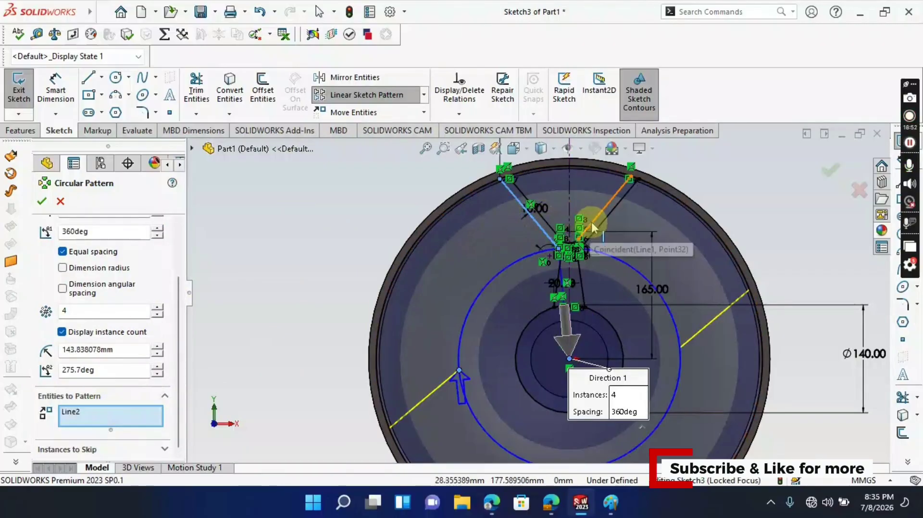
{"action": "left_click", "coordinate": [588, 223]}
{"action": "left_click", "coordinate": [560, 234]}
{"action": "scroll", "coordinate": [560, 234], "scroll_direction": "down", "scroll_amount": 4}
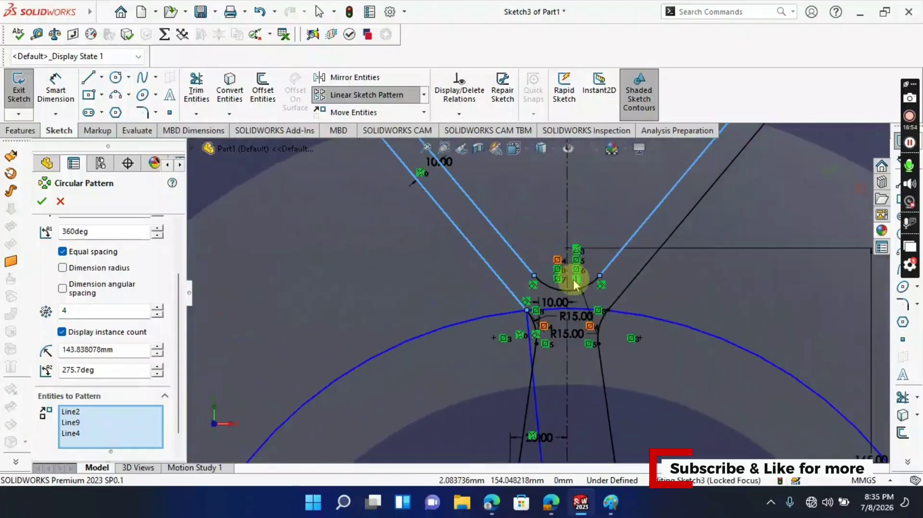
{"action": "left_click", "coordinate": [576, 288]}
{"action": "left_click", "coordinate": [635, 276]}
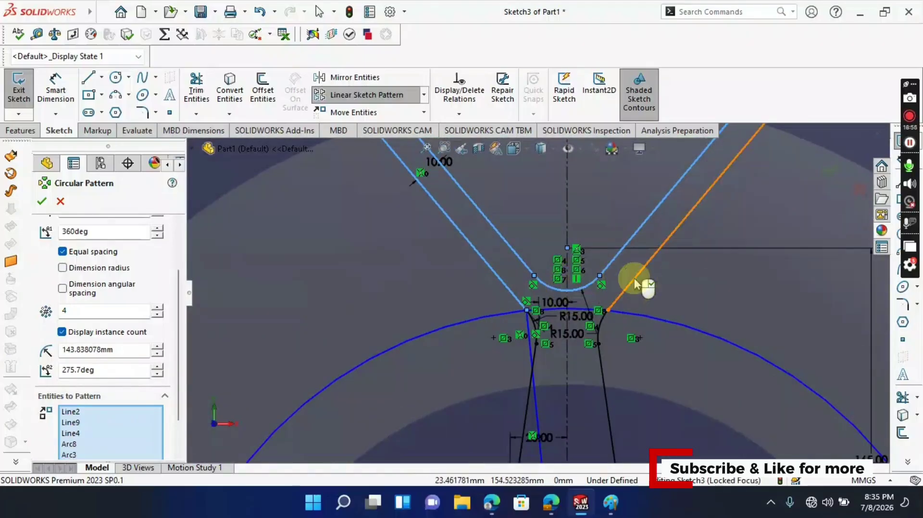
Add the spoke's two outer corner arcs and two lower lines to the circular pattern's entities.
{"action": "left_click", "coordinate": [599, 343]}
{"action": "left_click", "coordinate": [601, 329]}
{"action": "left_click", "coordinate": [602, 367]}
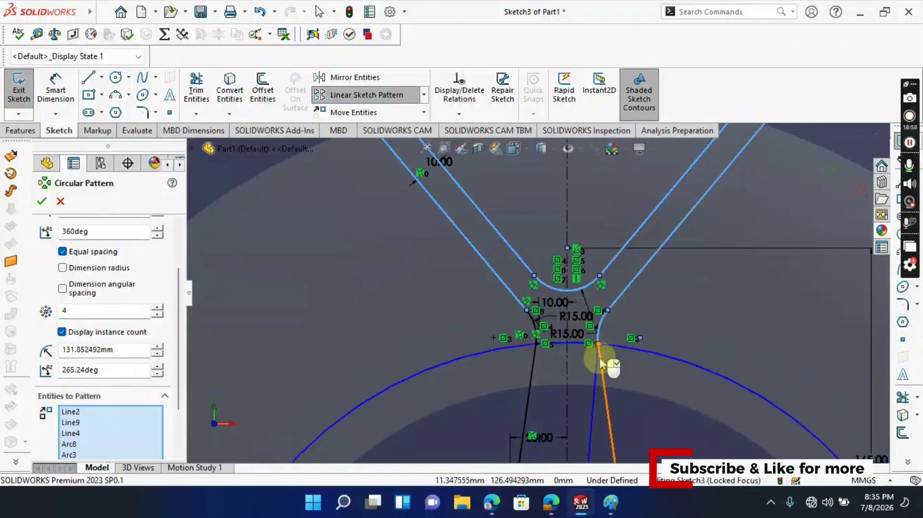
{"action": "left_click", "coordinate": [531, 369]}
{"action": "left_click", "coordinate": [533, 321]}
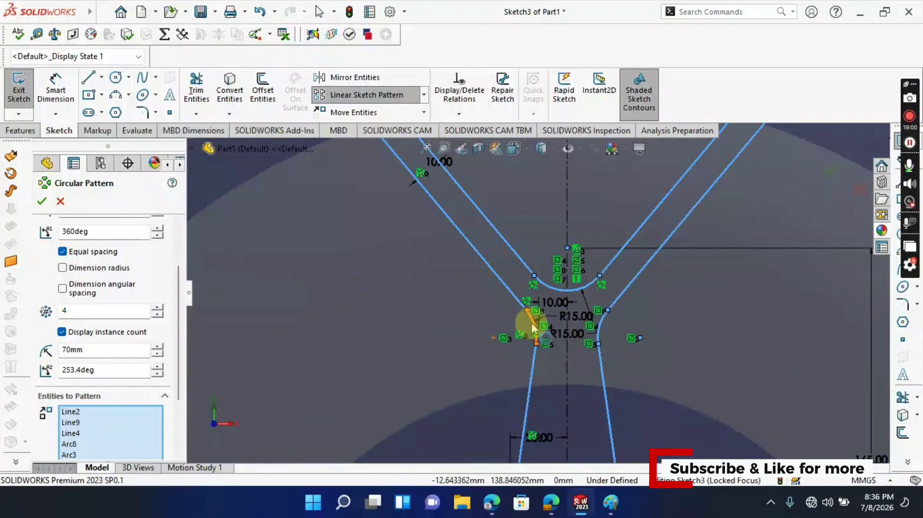
Set the circular pattern to 7 instances over 360 degrees and apply it.
{"action": "scroll", "coordinate": [536, 329], "scroll_direction": "up", "scroll_amount": 5}
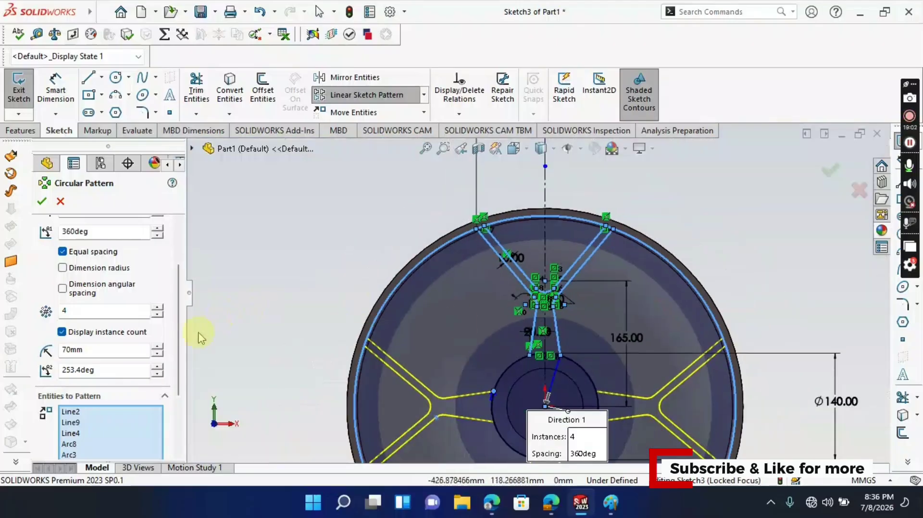
{"action": "left_click", "coordinate": [159, 308]}
{"action": "left_click", "coordinate": [158, 309]}
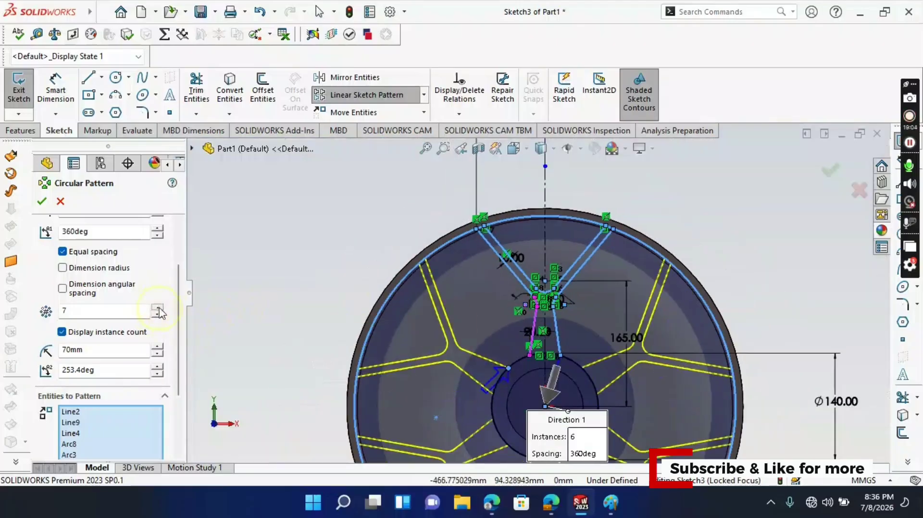
{"action": "scroll", "coordinate": [183, 318], "scroll_direction": "down", "scroll_amount": 3}
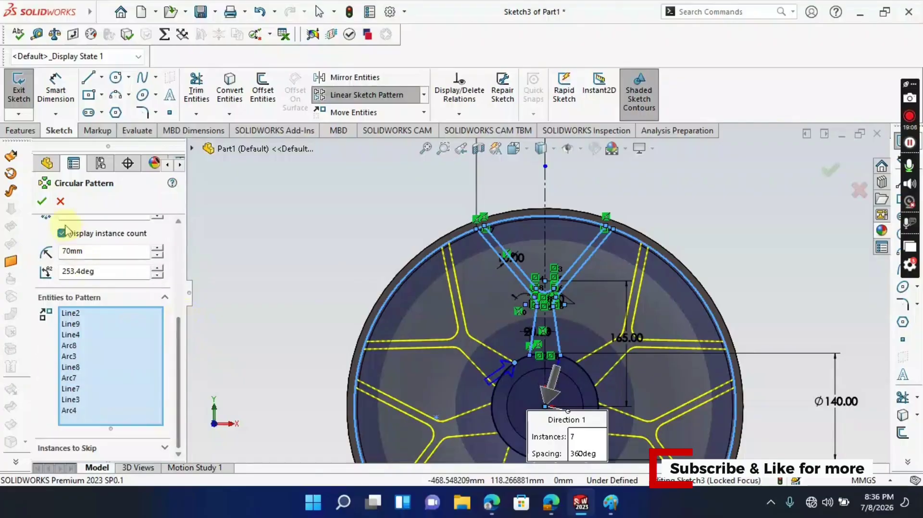
{"action": "left_click", "coordinate": [42, 202]}
Start an extruded cut from the patterned spoke sketch with the Through All - Both end condition.
{"action": "key", "text": "f"}
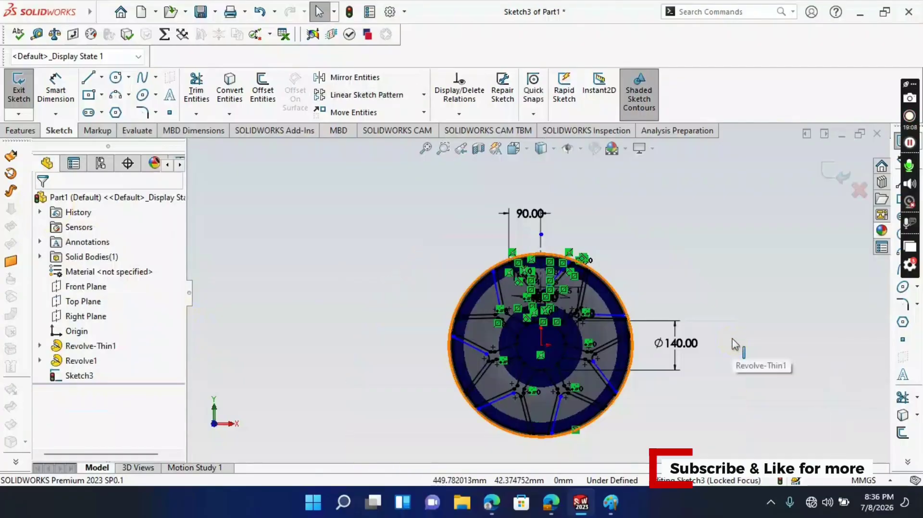
{"action": "scroll", "coordinate": [524, 326], "scroll_direction": "down", "scroll_amount": 3}
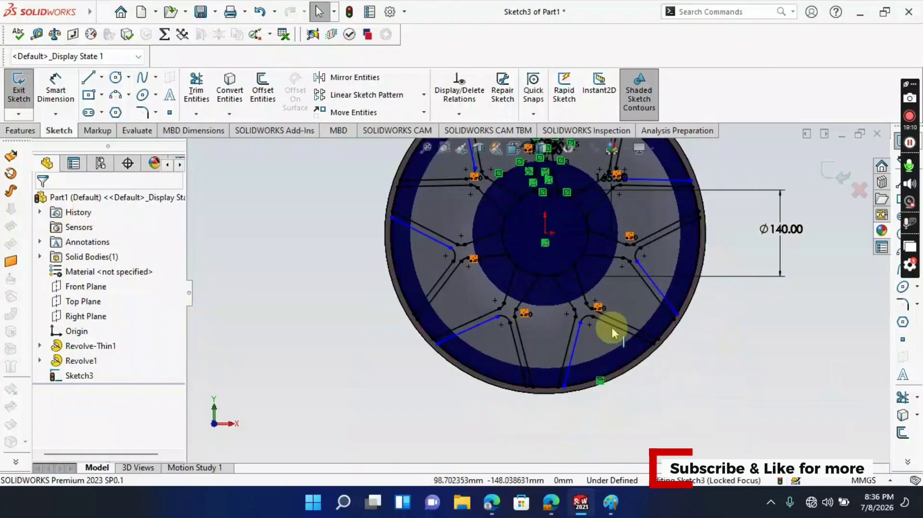
{"action": "scroll", "coordinate": [615, 341], "scroll_direction": "up", "scroll_amount": 2}
{"action": "scroll", "coordinate": [553, 328], "scroll_direction": "down", "scroll_amount": 2}
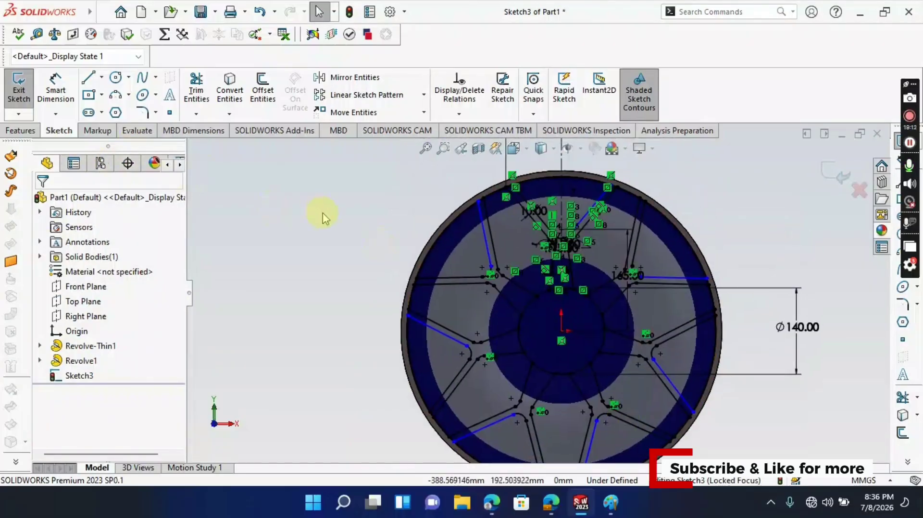
{"action": "left_click", "coordinate": [15, 132]}
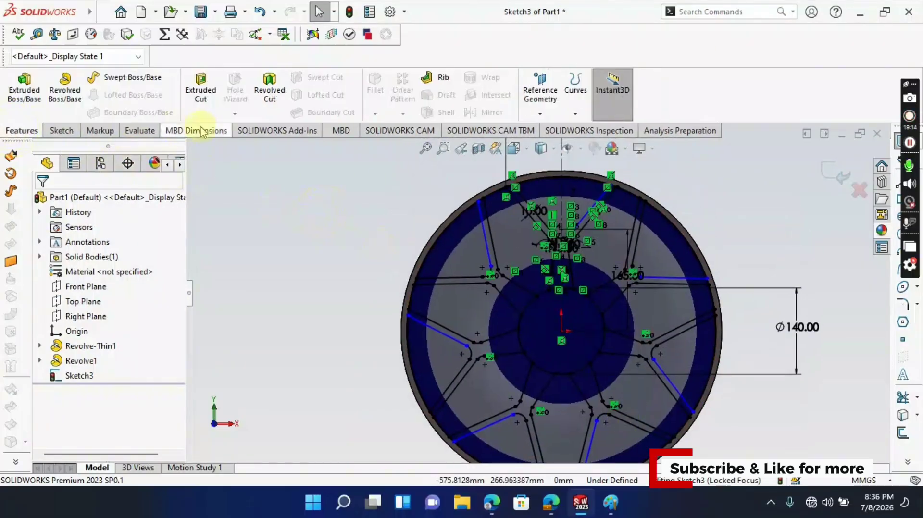
{"action": "left_click", "coordinate": [201, 91]}
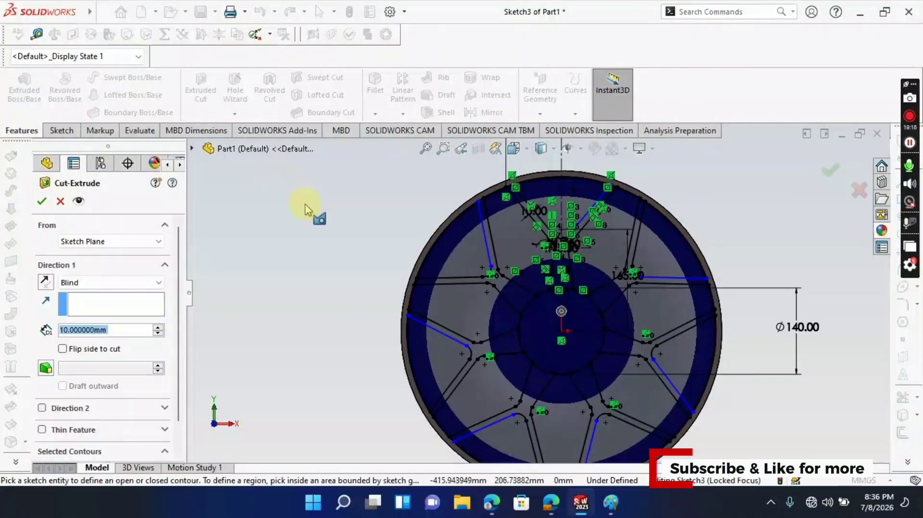
{"action": "left_click", "coordinate": [158, 282]}
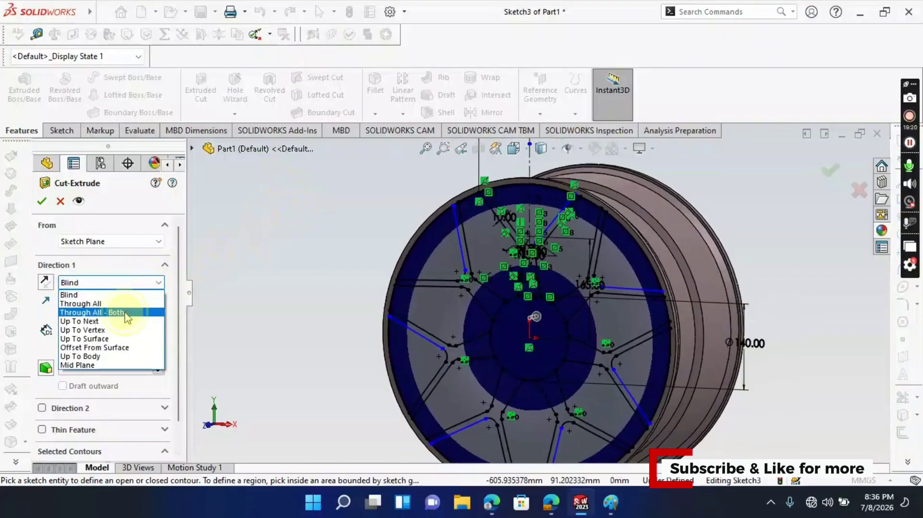
{"action": "left_click", "coordinate": [129, 313]}
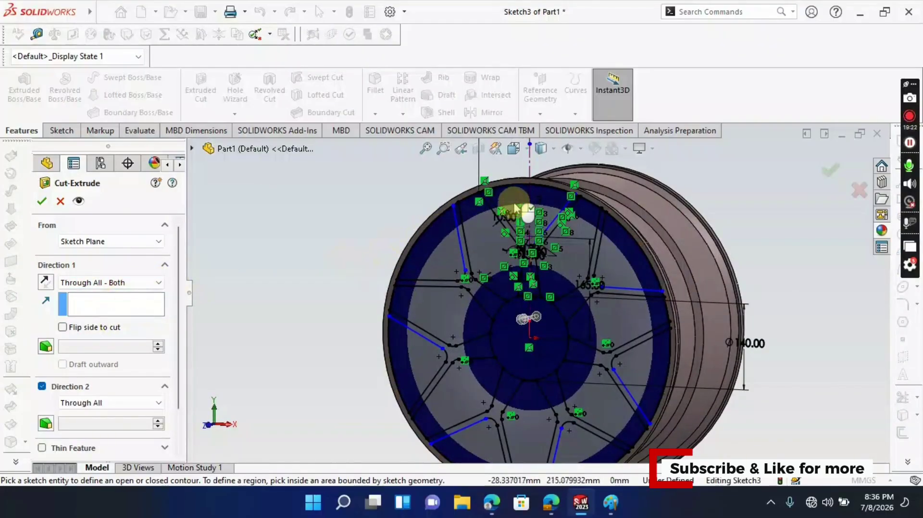
Try to cut the V-shaped contour inside the upper spoke and the adjacent region between spokes through all in both directions.
{"action": "scroll", "coordinate": [524, 207], "scroll_direction": "down", "scroll_amount": 2}
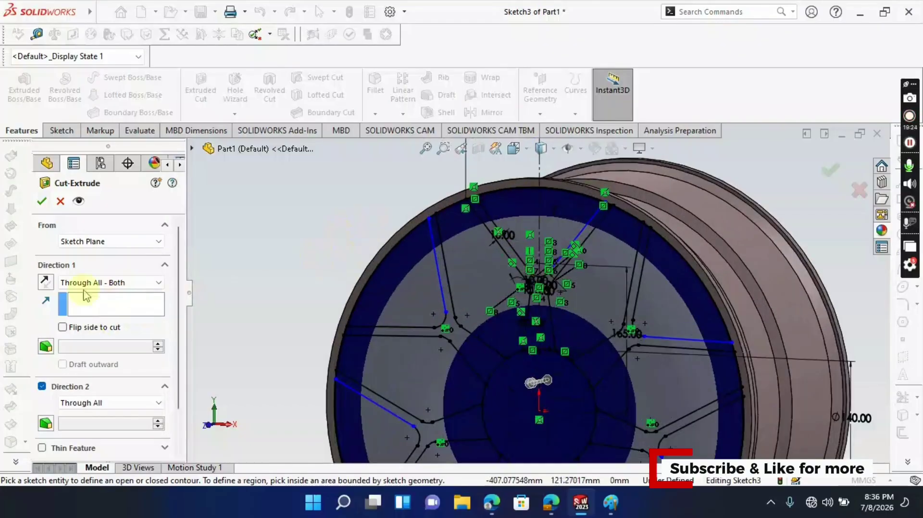
{"action": "scroll", "coordinate": [177, 298], "scroll_direction": "down", "scroll_amount": 2}
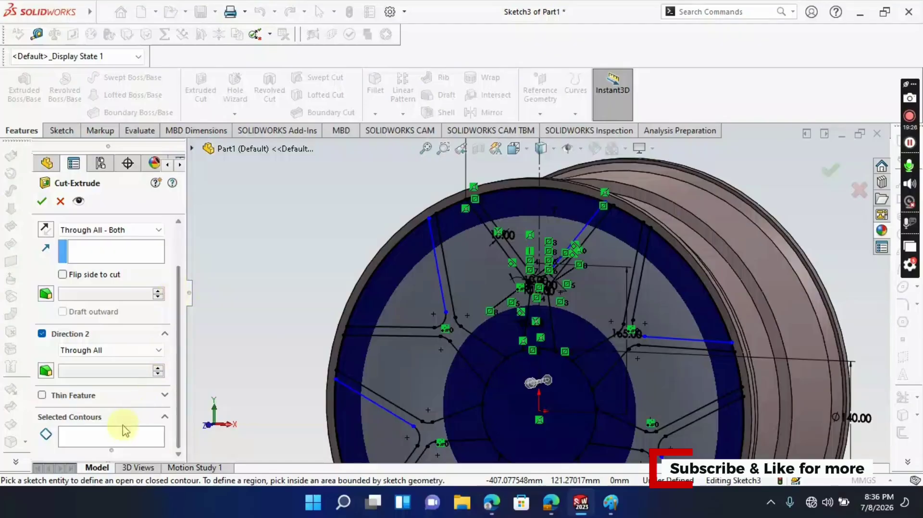
{"action": "left_click", "coordinate": [124, 433]}
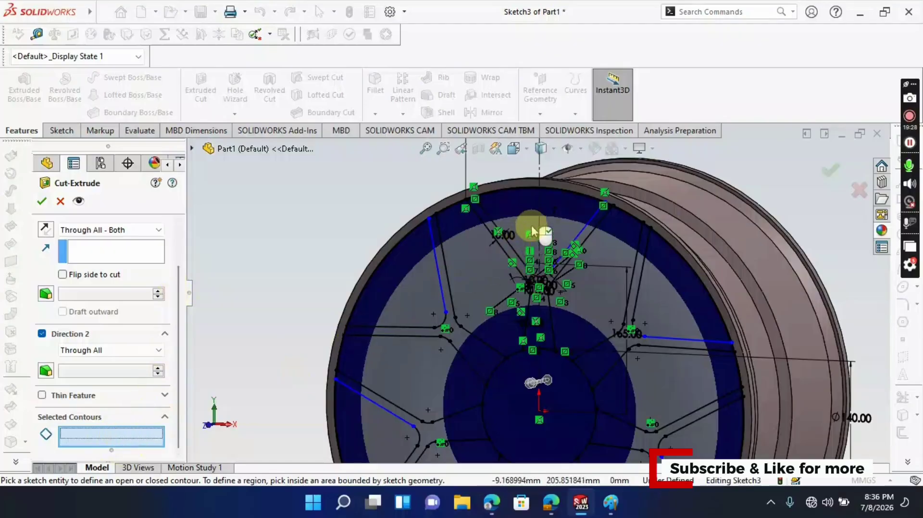
{"action": "left_click", "coordinate": [512, 246]}
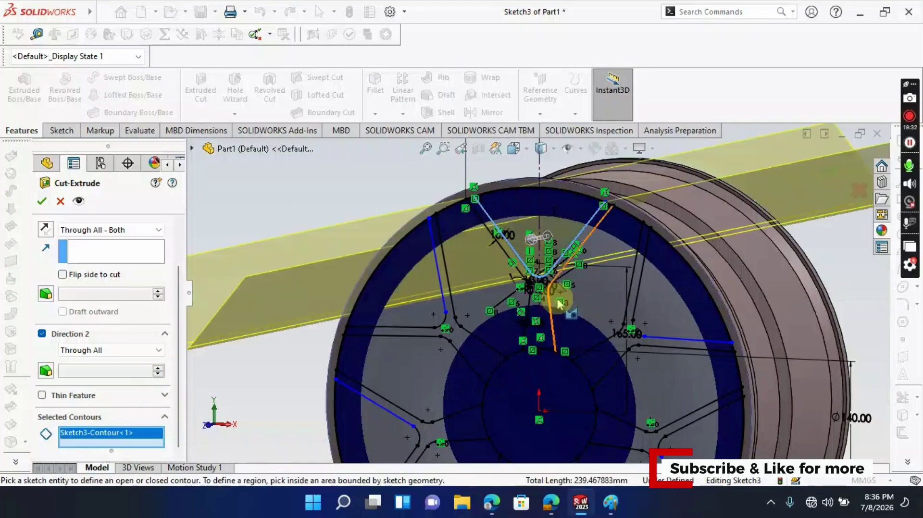
{"action": "left_click", "coordinate": [621, 288]}
{"action": "scroll", "coordinate": [167, 365], "scroll_direction": "down", "scroll_amount": 1}
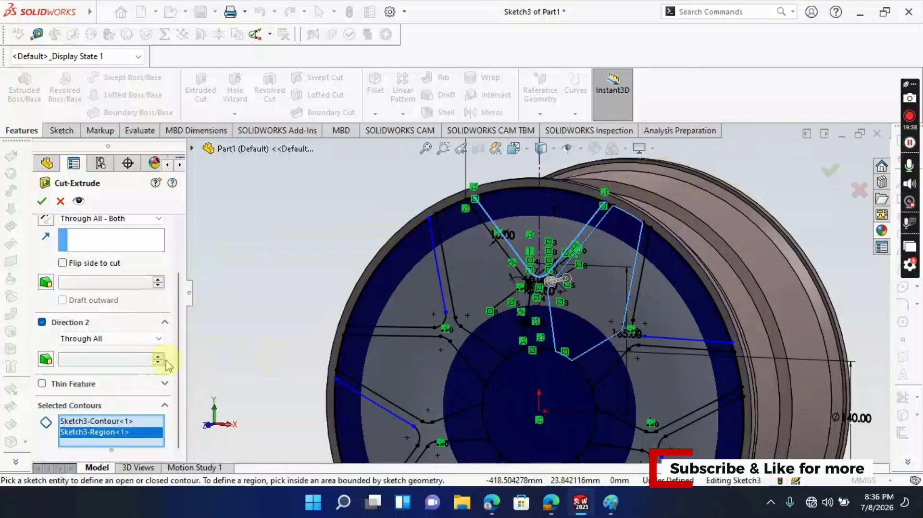
{"action": "scroll", "coordinate": [173, 373], "scroll_direction": "up", "scroll_amount": 3}
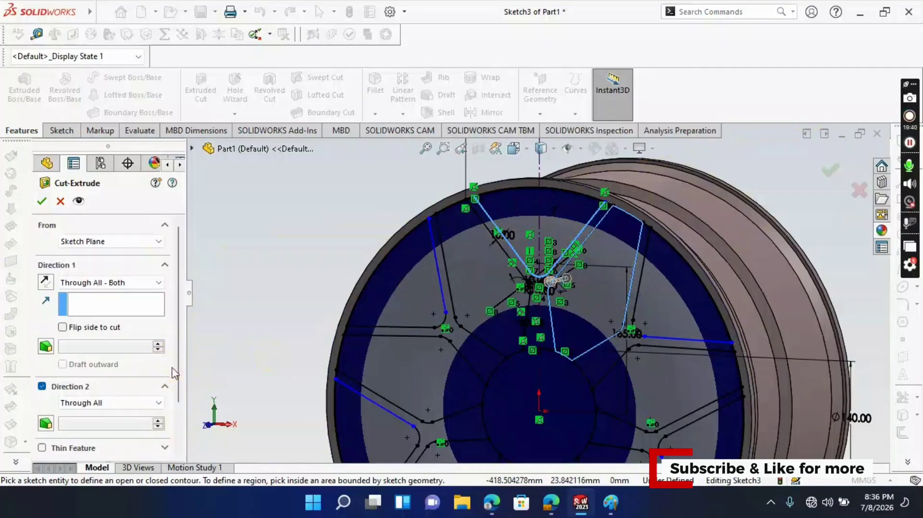
{"action": "left_click", "coordinate": [158, 241]}
{"action": "left_click", "coordinate": [160, 245]}
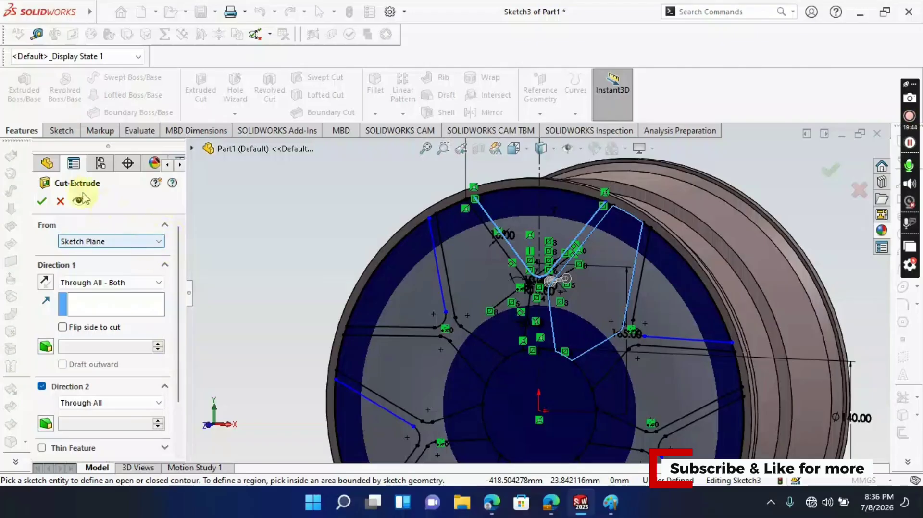
{"action": "left_click", "coordinate": [42, 202]}
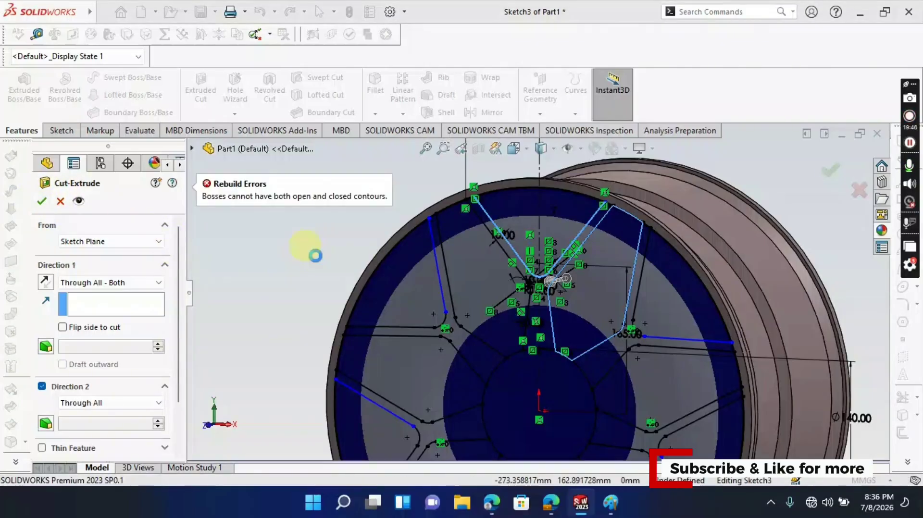
{"action": "left_click", "coordinate": [60, 201]}
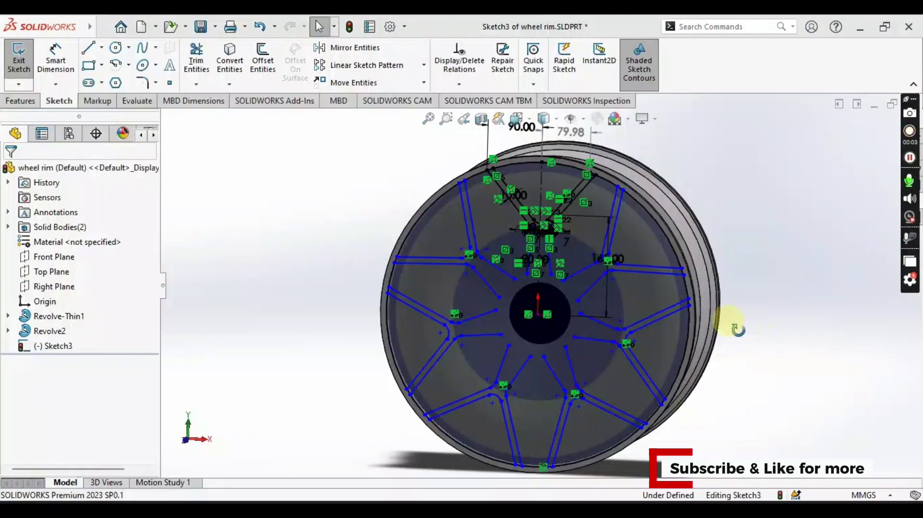
Undo the removal of the 140 mm diameter circle around the hub in the spoke sketch.
{"action": "key", "text": "Left"}
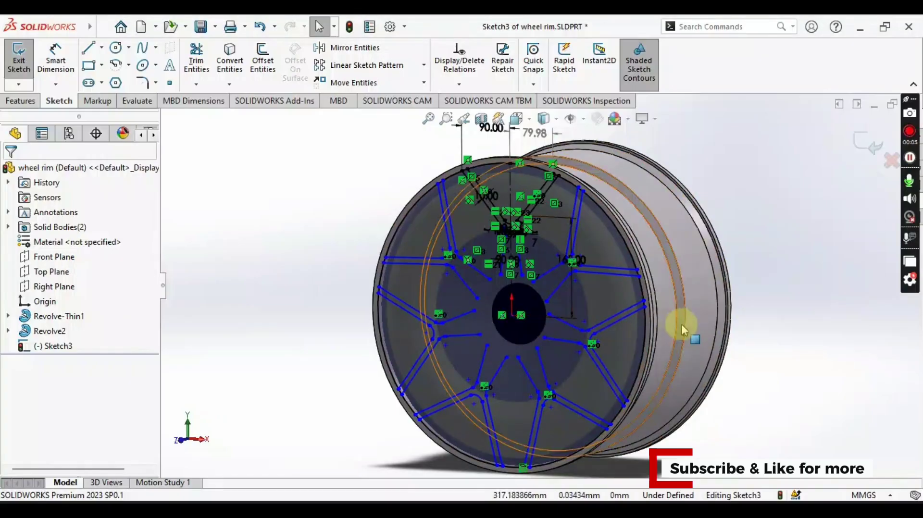
{"action": "key", "text": "ctrl+z"}
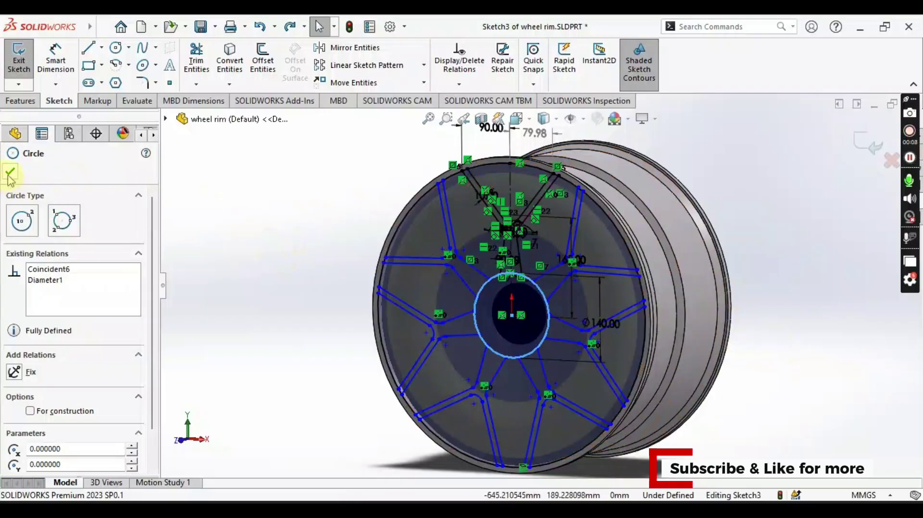
Set up a Through All - Both extruded cut using the V-shaped region inside the upper spoke and the adjacent region between spokes.
{"action": "left_click", "coordinate": [10, 173]}
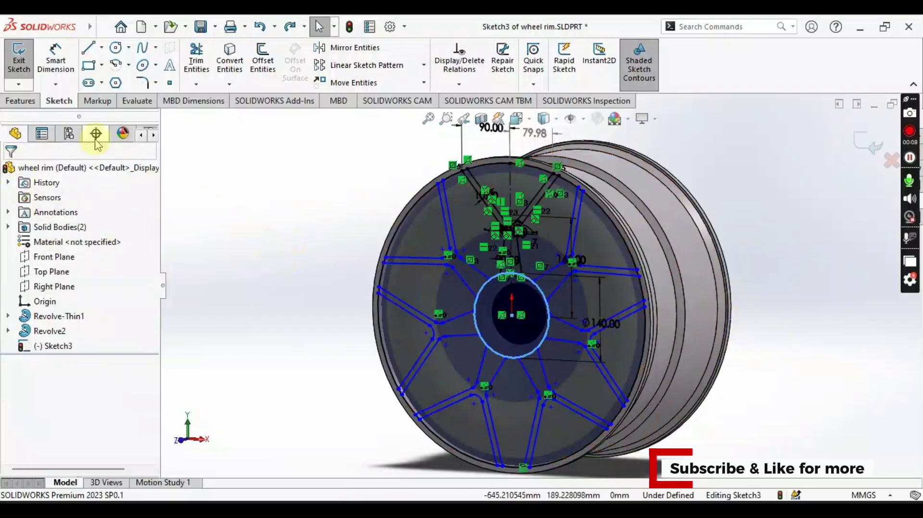
{"action": "left_click", "coordinate": [20, 102]}
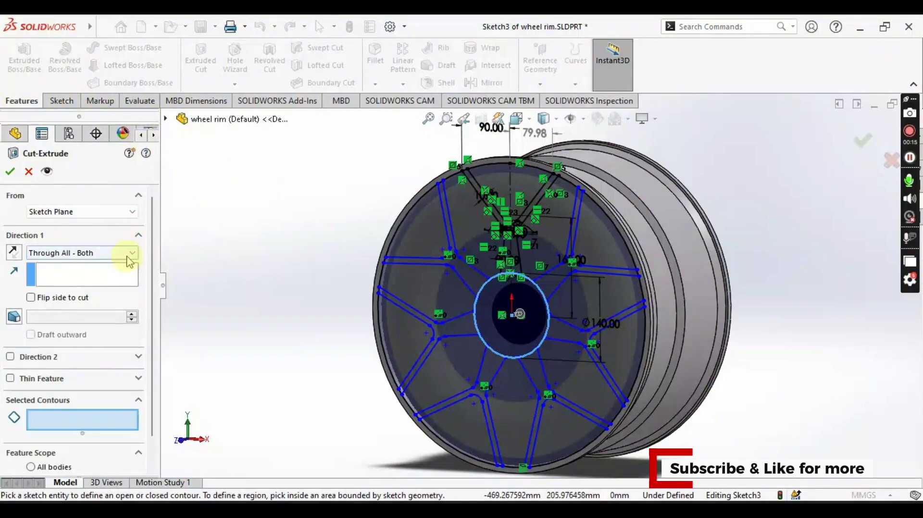
{"action": "left_click", "coordinate": [128, 259]}
{"action": "left_click", "coordinate": [109, 283]}
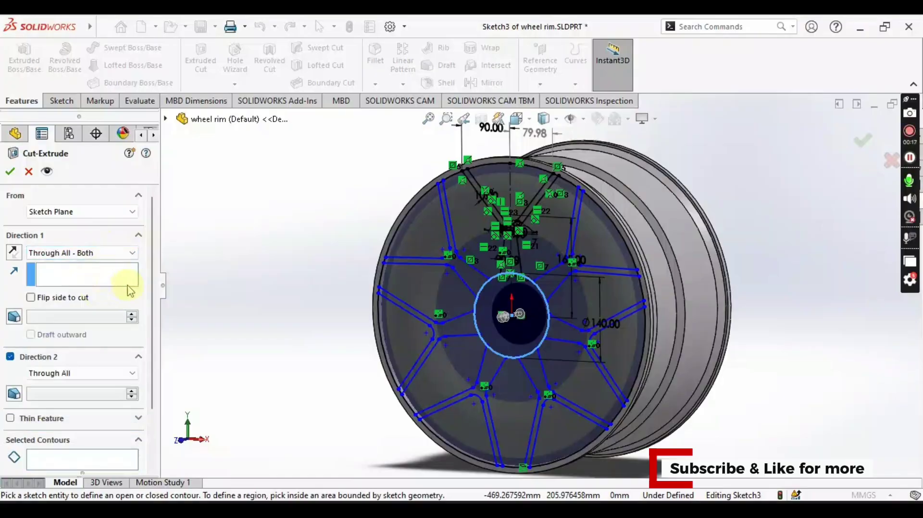
{"action": "scroll", "coordinate": [136, 361], "scroll_direction": "down", "scroll_amount": 3}
{"action": "left_click", "coordinate": [114, 388]}
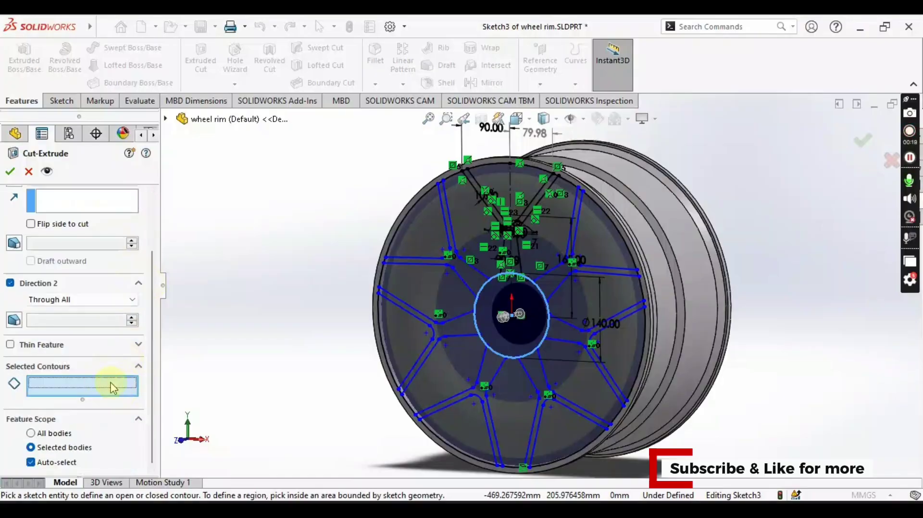
{"action": "left_click", "coordinate": [505, 197]}
{"action": "left_click", "coordinate": [555, 239]}
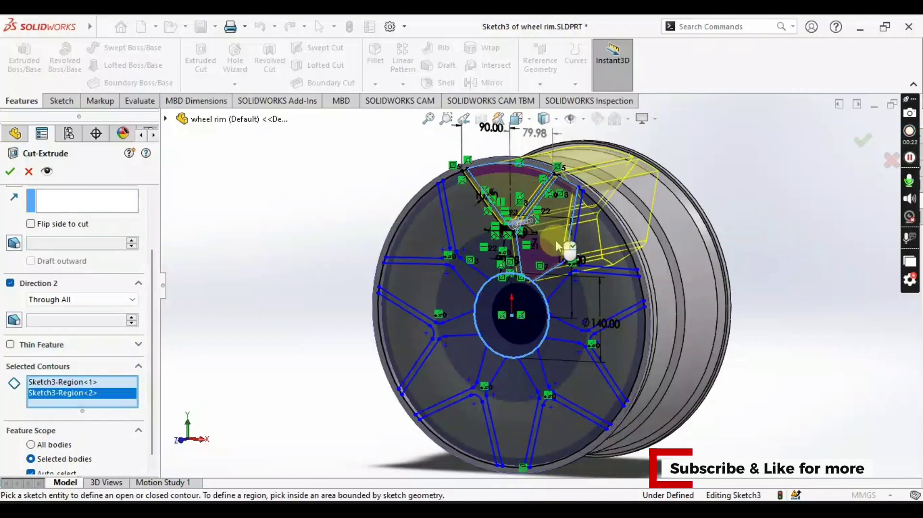
Turn off automatic body selection, limit the cut to the revolved spoke disc body, and apply it.
{"action": "scroll", "coordinate": [160, 302], "scroll_direction": "down", "scroll_amount": 1}
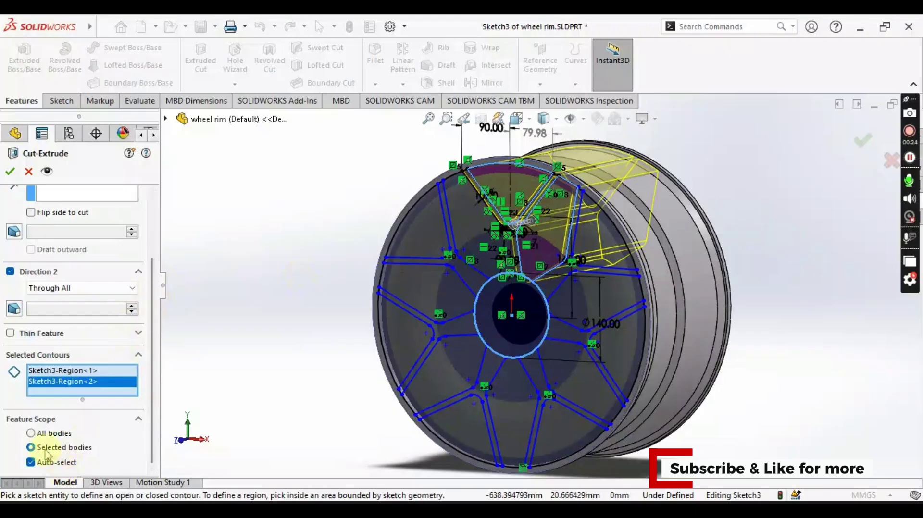
{"action": "left_click", "coordinate": [34, 465]}
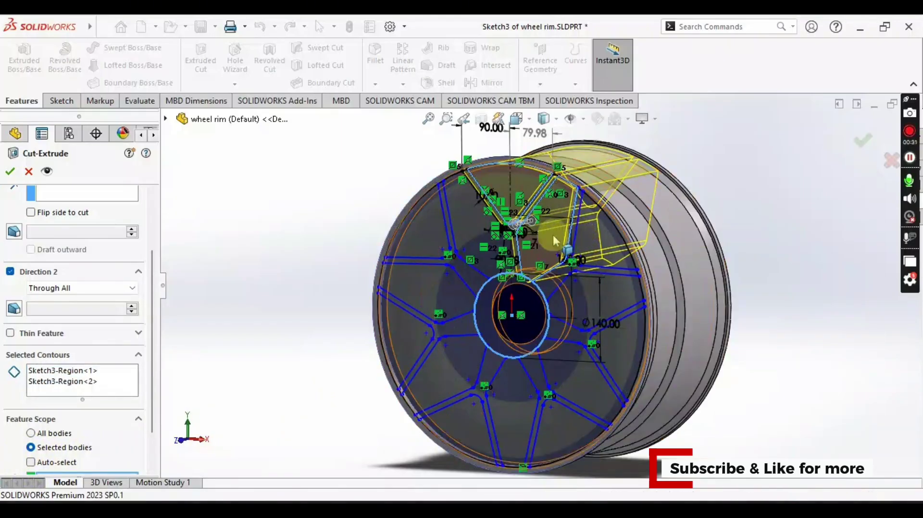
{"action": "middle_click_drag", "start_coordinate": [682, 266], "coordinate": [690, 274]}
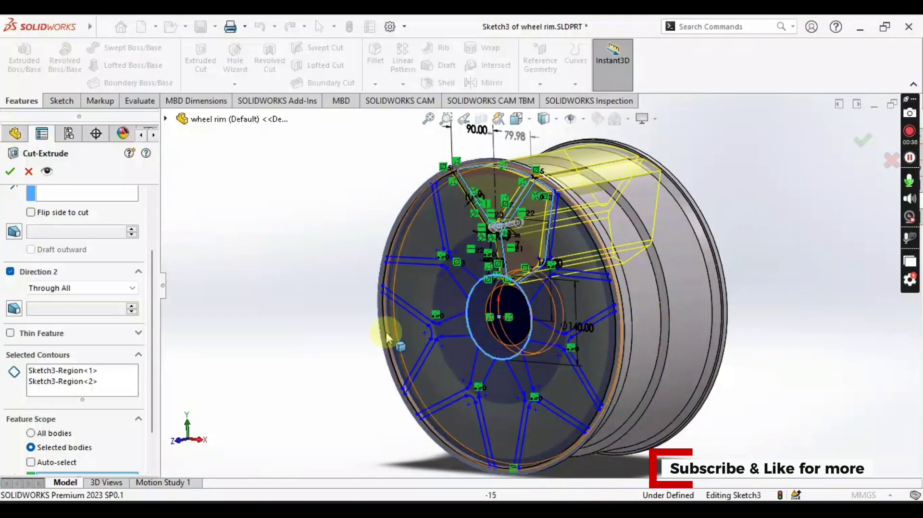
{"action": "scroll", "coordinate": [134, 406], "scroll_direction": "down", "scroll_amount": 2}
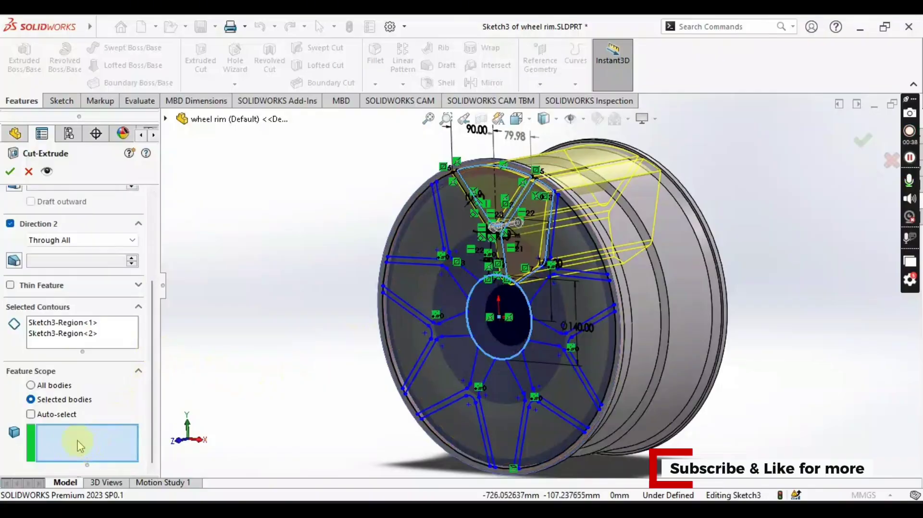
{"action": "left_click", "coordinate": [432, 383]}
{"action": "scroll", "coordinate": [97, 263], "scroll_direction": "up", "scroll_amount": 4}
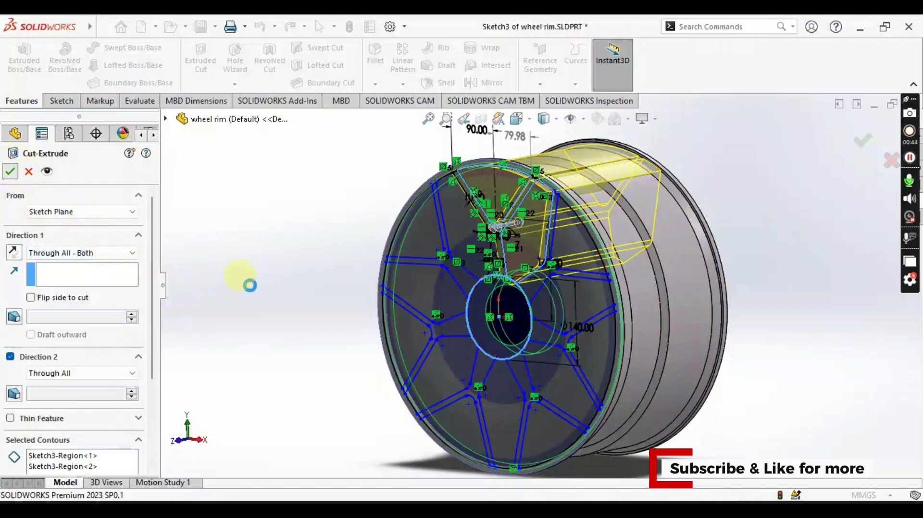
{"action": "key", "text": "Return"}
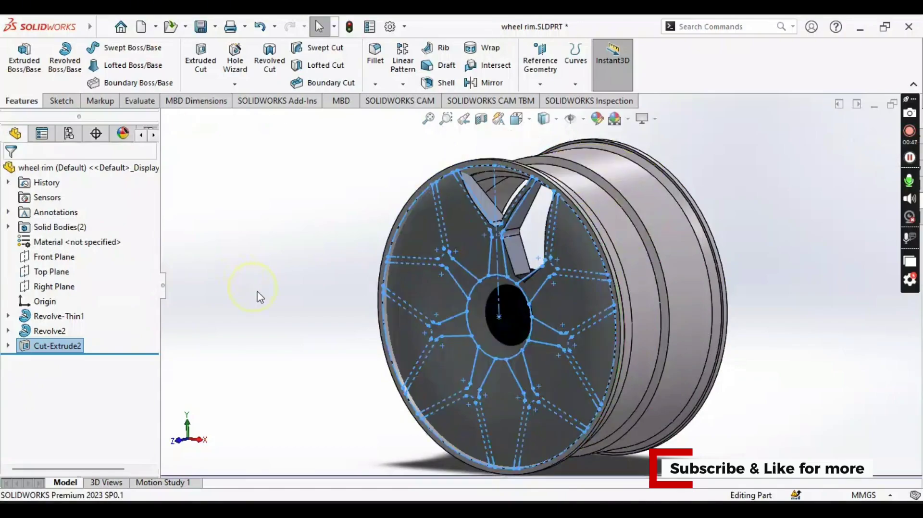
Set up a circular feature pattern about the wheel's central axis with 7 equally spaced instances over 360 degrees.
{"action": "middle_click_drag", "start_coordinate": [299, 306], "coordinate": [324, 305]}
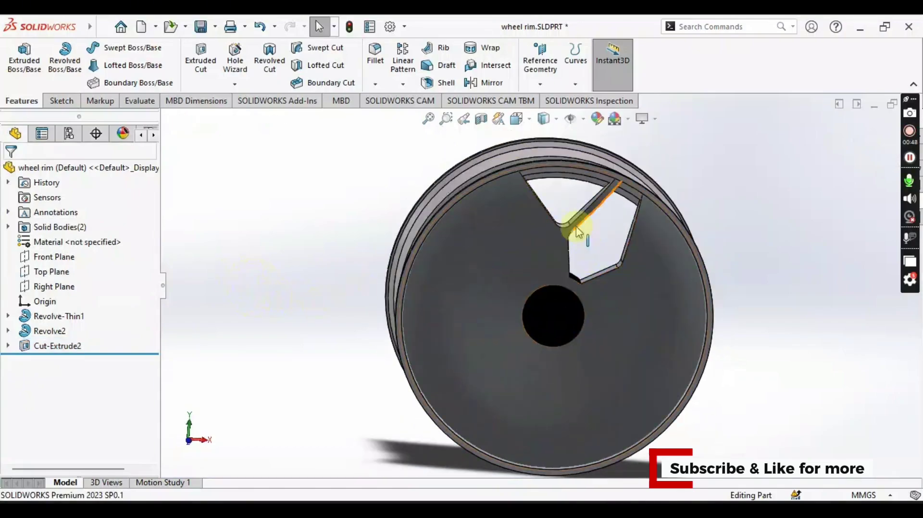
{"action": "left_click", "coordinate": [402, 84]}
{"action": "left_click", "coordinate": [425, 117]}
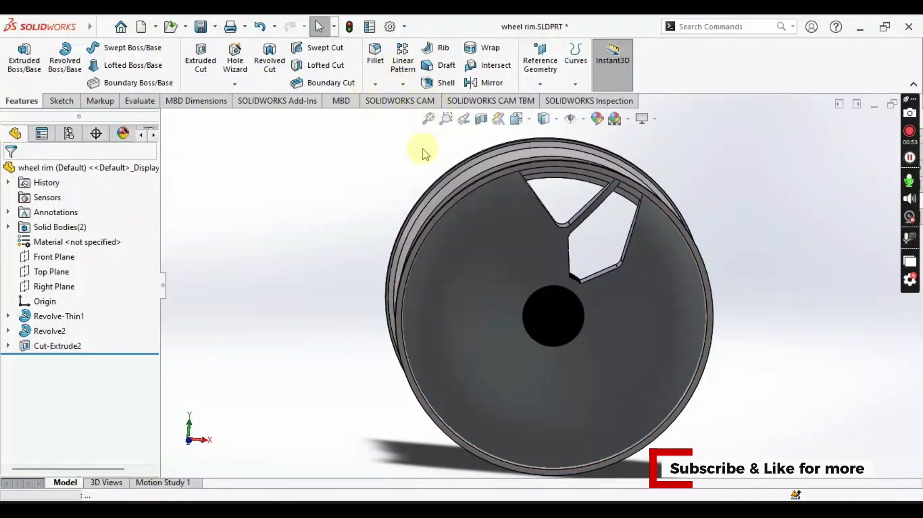
{"action": "left_click", "coordinate": [83, 215]}
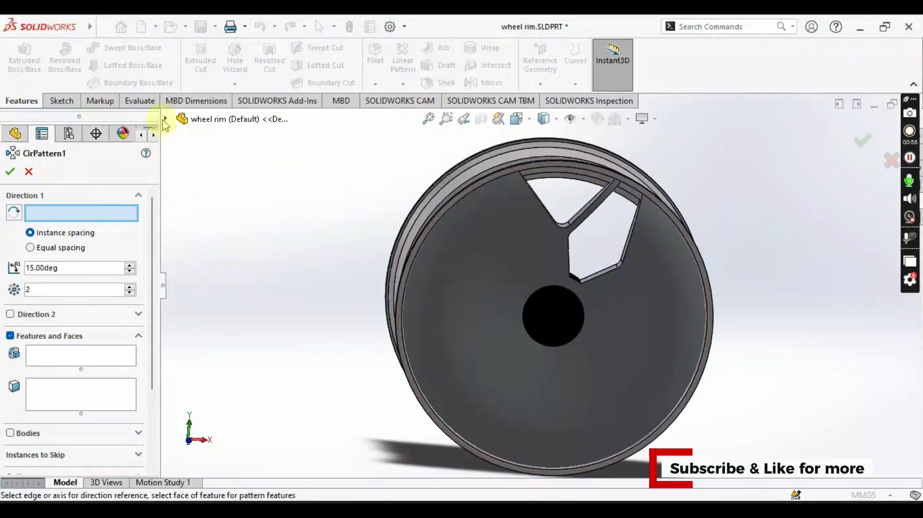
{"action": "middle_click_drag", "start_coordinate": [340, 295], "coordinate": [320, 278]}
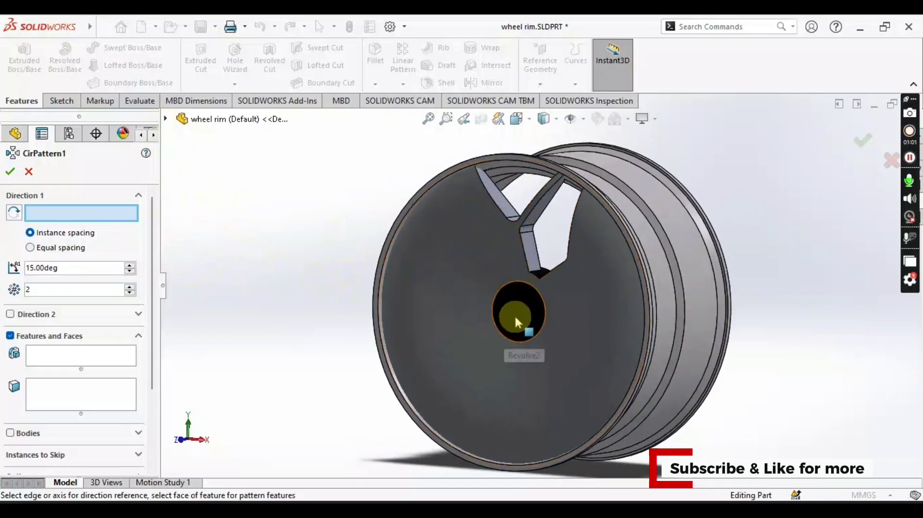
{"action": "scroll", "coordinate": [517, 309], "scroll_direction": "down", "scroll_amount": 2}
{"action": "scroll", "coordinate": [518, 309], "scroll_direction": "up", "scroll_amount": 2}
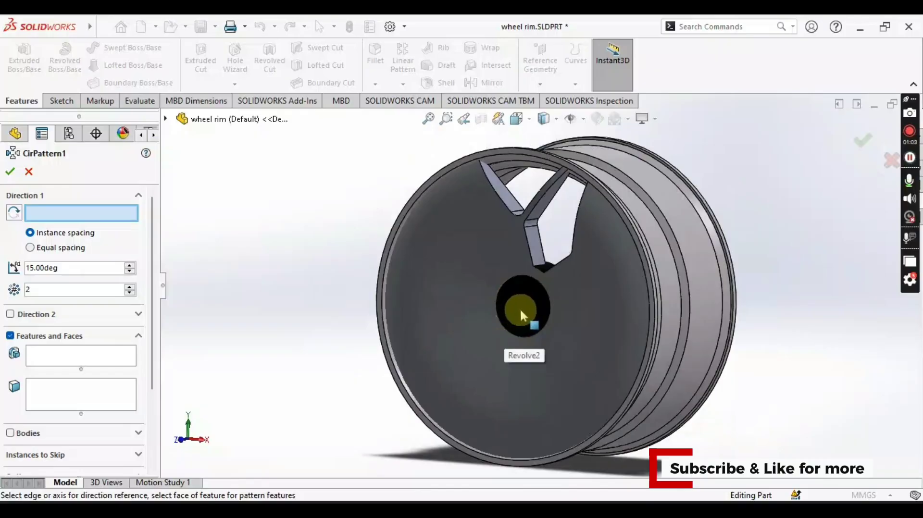
{"action": "left_click", "coordinate": [638, 290]}
{"action": "scroll", "coordinate": [522, 304], "scroll_direction": "up", "scroll_amount": 2}
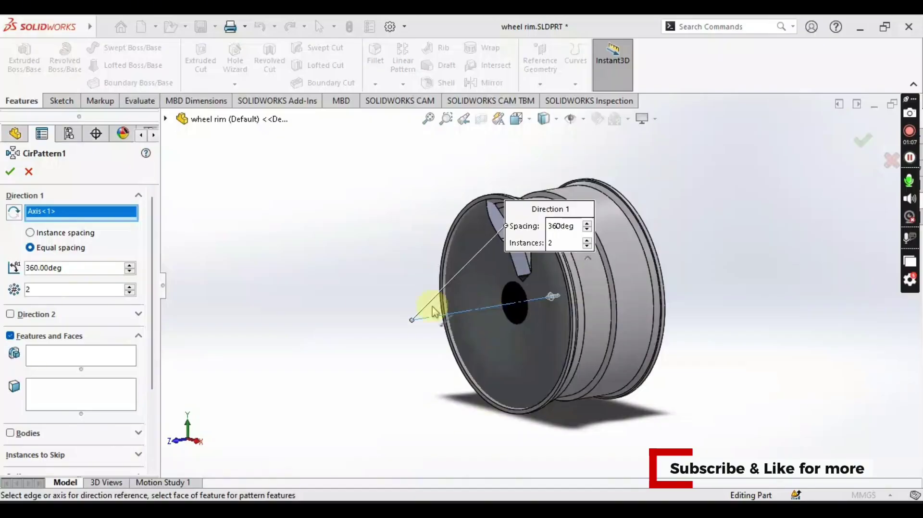
{"action": "left_click", "coordinate": [129, 287]}
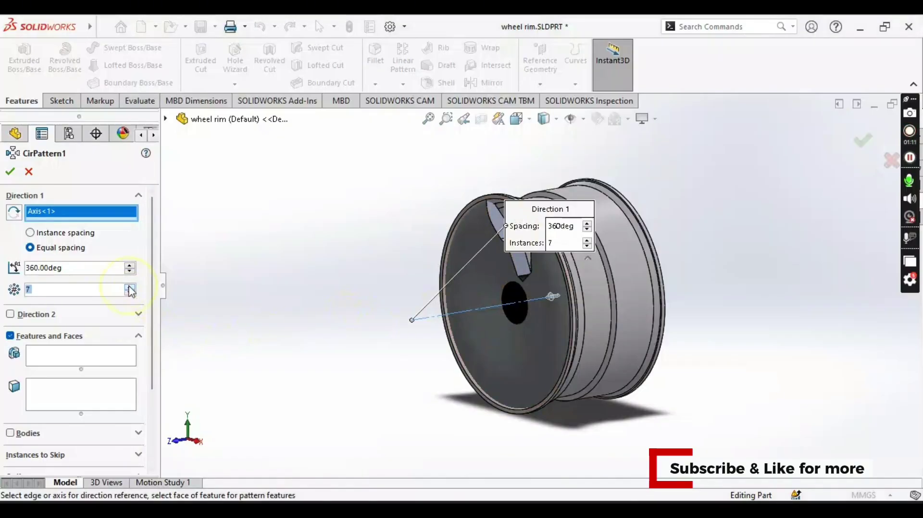
Choose the extruded cut of the spoke openings as the feature to pattern and apply the circular pattern.
{"action": "left_click", "coordinate": [96, 358]}
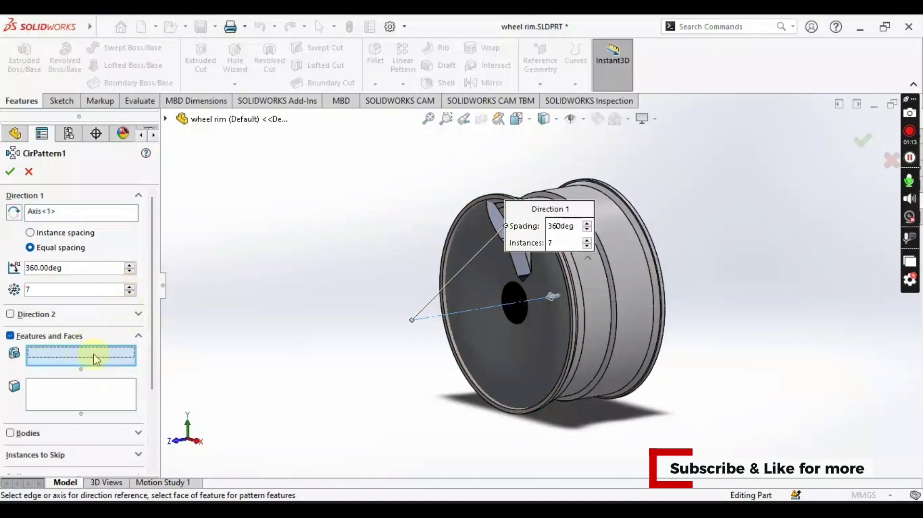
{"action": "left_click", "coordinate": [165, 119]}
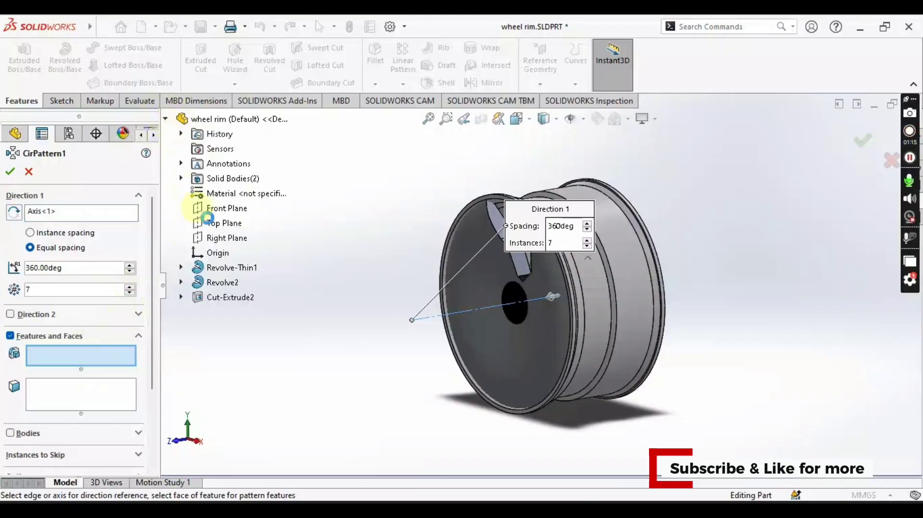
{"action": "left_click", "coordinate": [220, 300]}
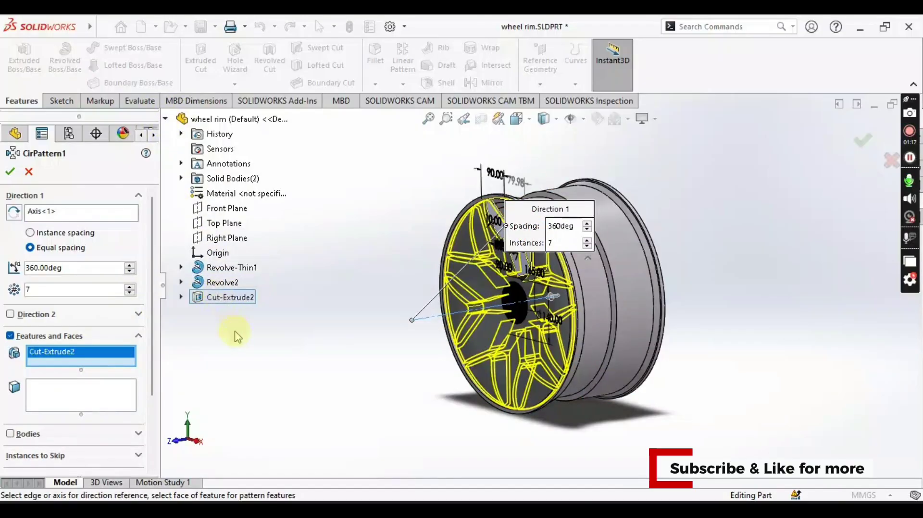
{"action": "middle_click_drag", "start_coordinate": [384, 350], "coordinate": [419, 337]}
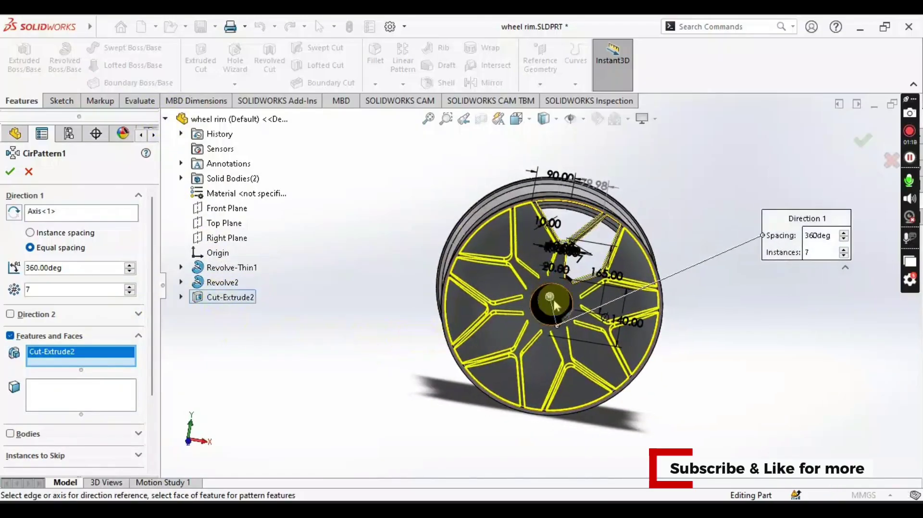
{"action": "scroll", "coordinate": [146, 376], "scroll_direction": "down", "scroll_amount": 3}
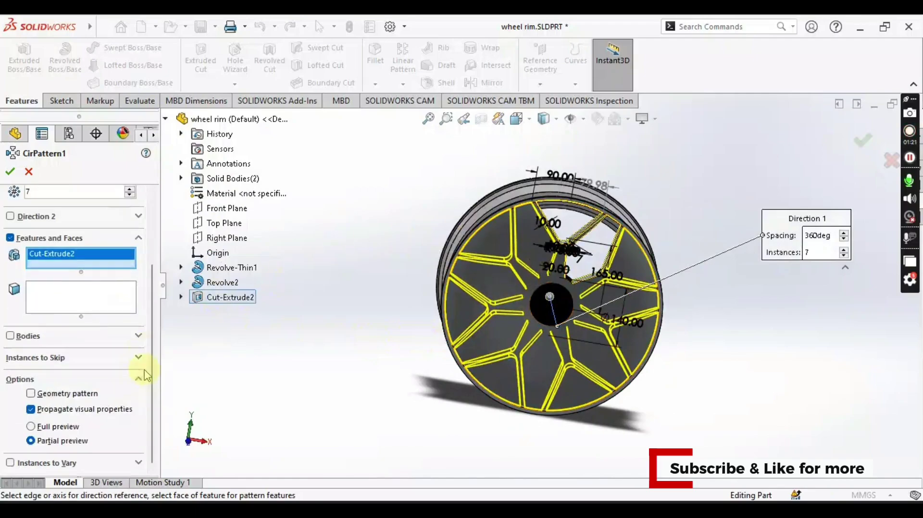
{"action": "scroll", "coordinate": [148, 376], "scroll_direction": "up", "scroll_amount": 3}
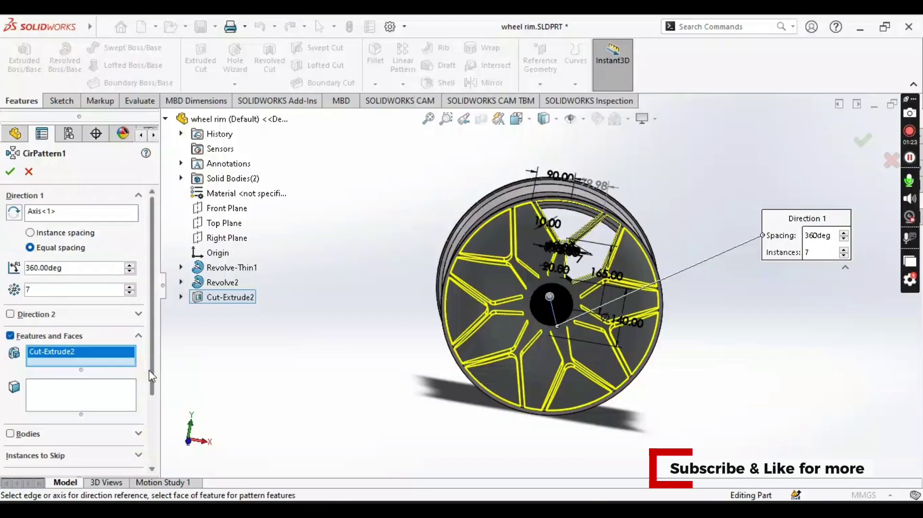
{"action": "left_click", "coordinate": [10, 171]}
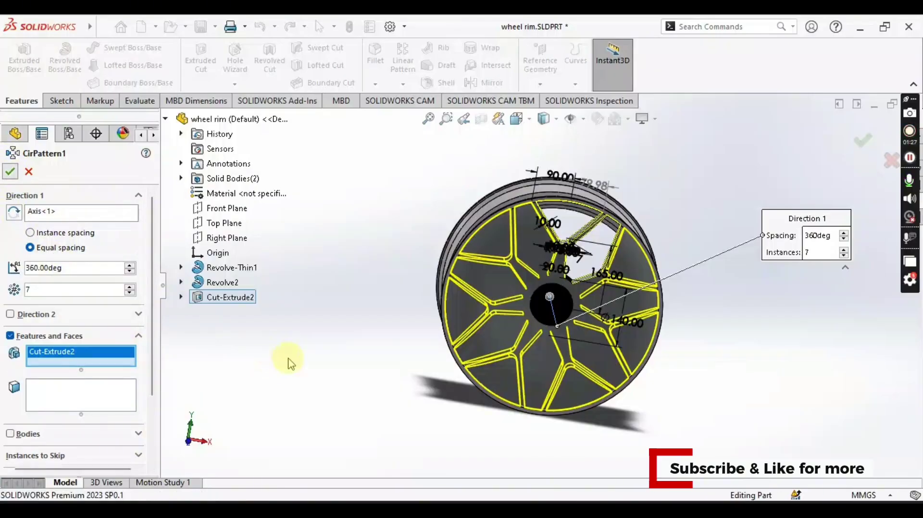
Apply the brushed chromium appearance from the Chrome metals to the front face of the spoke disc.
{"action": "middle_click_drag", "start_coordinate": [294, 361], "coordinate": [316, 346]}
{"action": "middle_click_drag", "start_coordinate": [528, 320], "coordinate": [532, 327]}
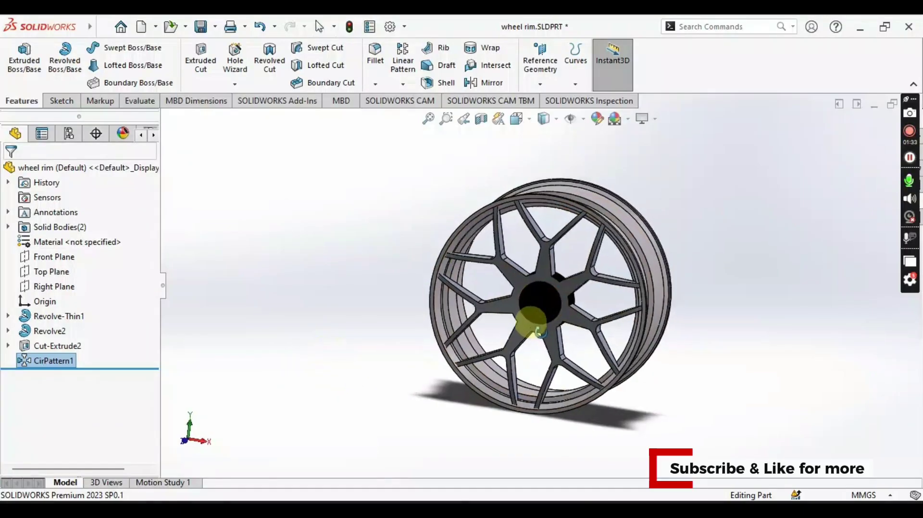
{"action": "scroll", "coordinate": [534, 308], "scroll_direction": "down", "scroll_amount": 3}
{"action": "left_click", "coordinate": [508, 264]}
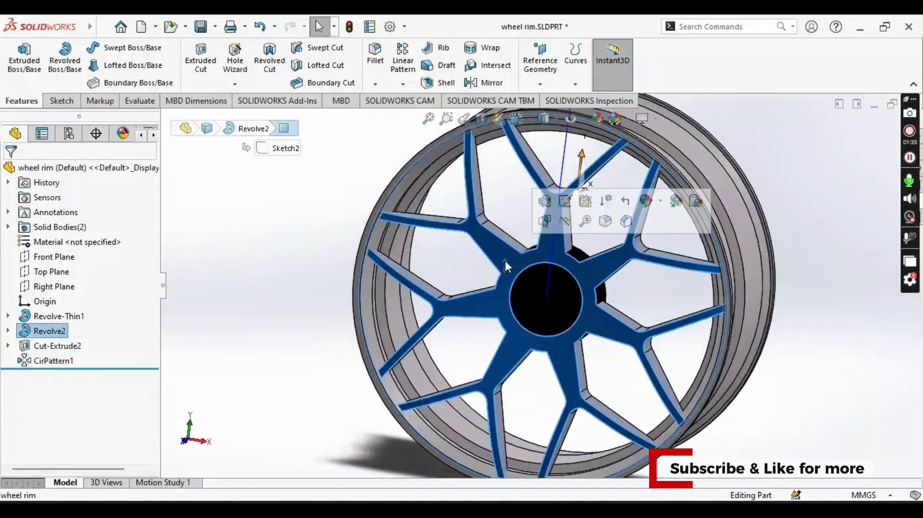
{"action": "left_click", "coordinate": [644, 203]}
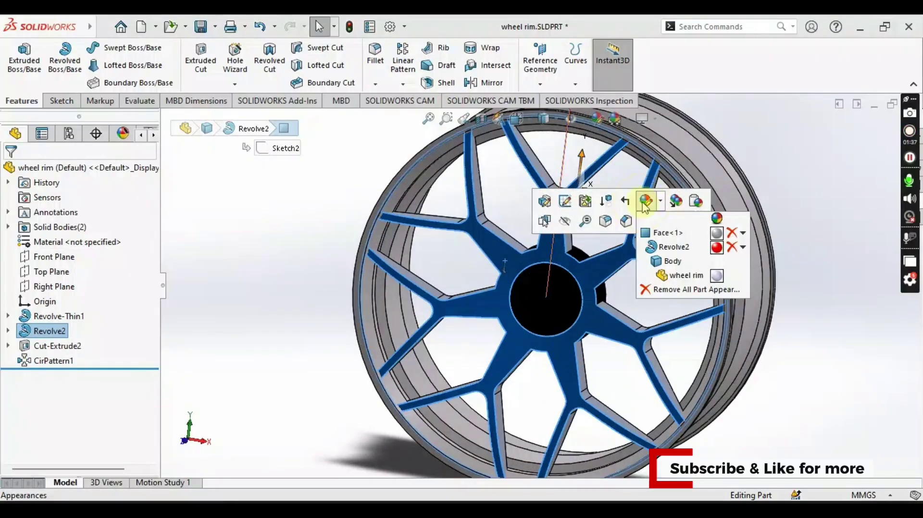
{"action": "left_click", "coordinate": [599, 119]}
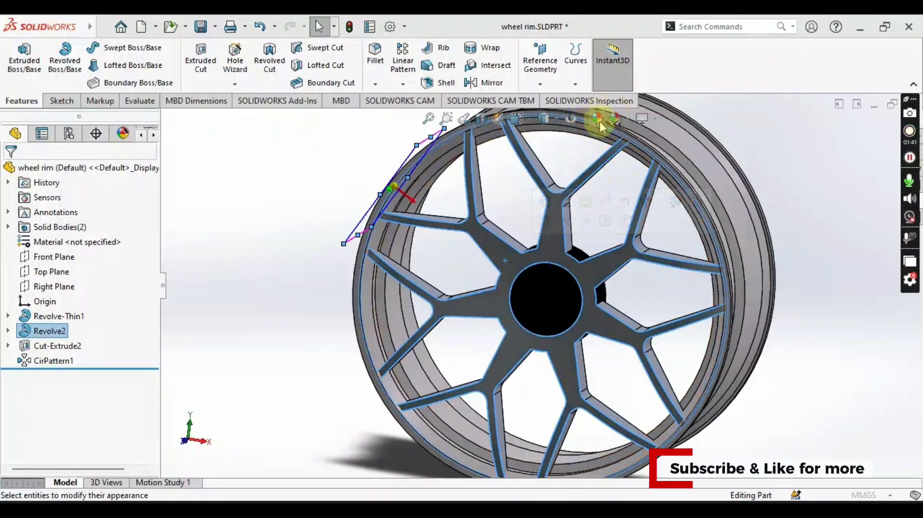
{"action": "left_click", "coordinate": [752, 351]}
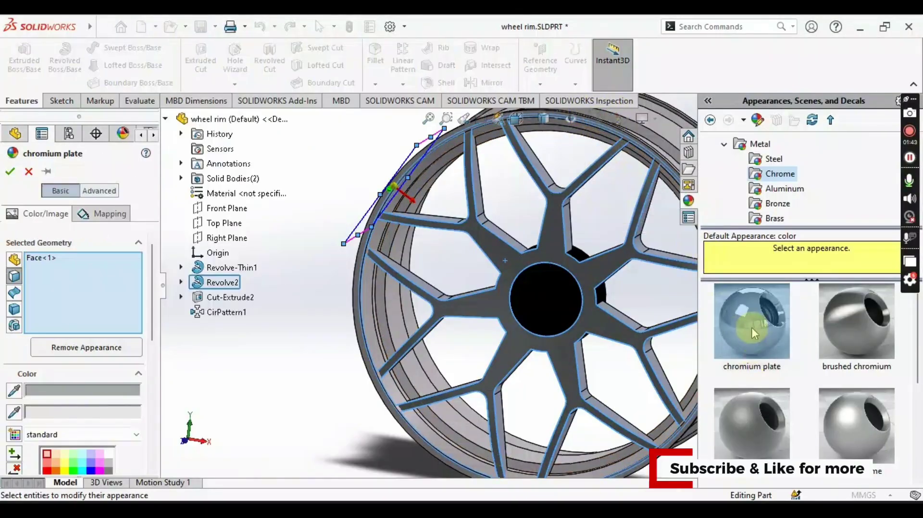
{"action": "mouse_move", "coordinate": [752, 328]}
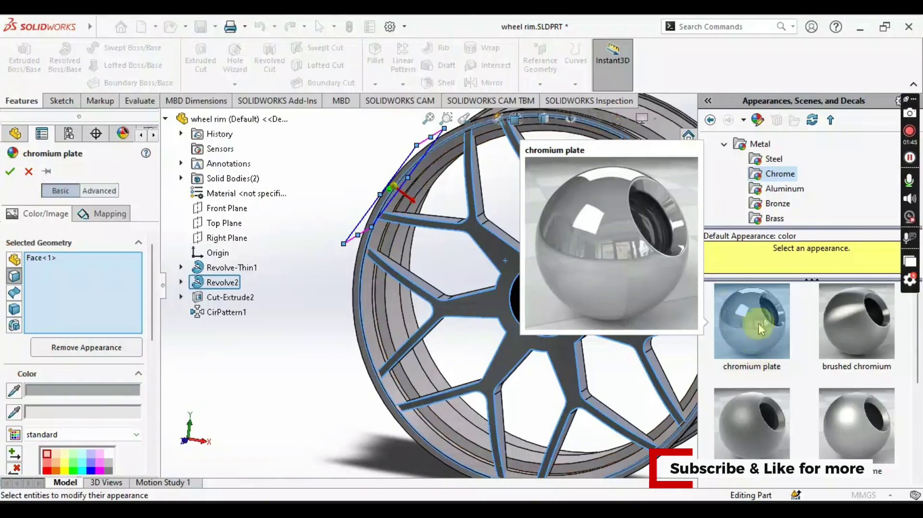
{"action": "left_click", "coordinate": [766, 318]}
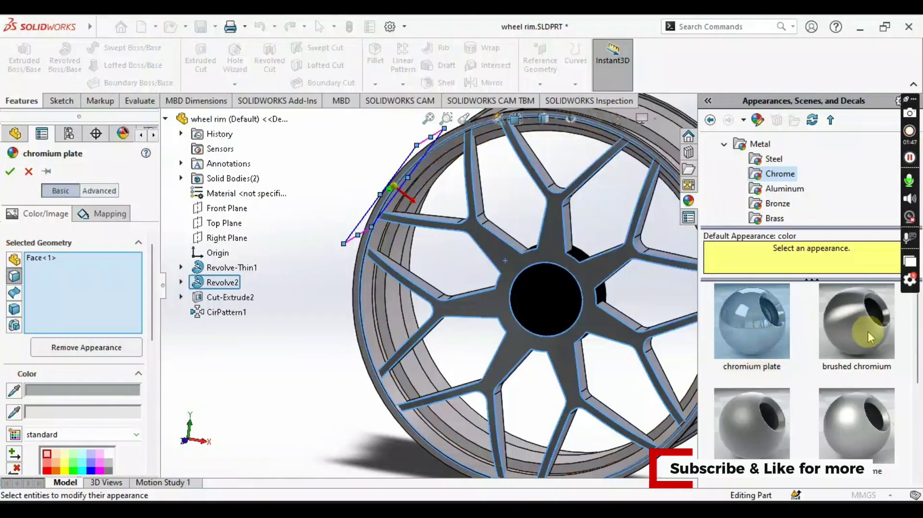
{"action": "mouse_move", "coordinate": [867, 332]}
{"action": "left_mouse_down"}
{"action": "mouse_move", "coordinate": [850, 322]}
{"action": "mouse_move", "coordinate": [544, 284]}
{"action": "left_mouse_up"}
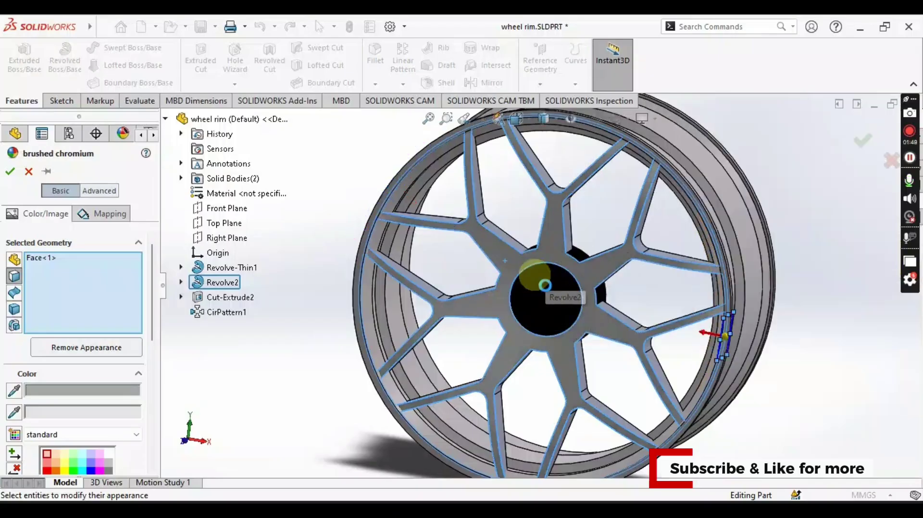
{"action": "left_click", "coordinate": [545, 286]}
Recolour the brushed chromium appearance on the spoke disc's front face to dark red, RGB 103, 0, 0, and apply it.
{"action": "left_click", "coordinate": [114, 378]}
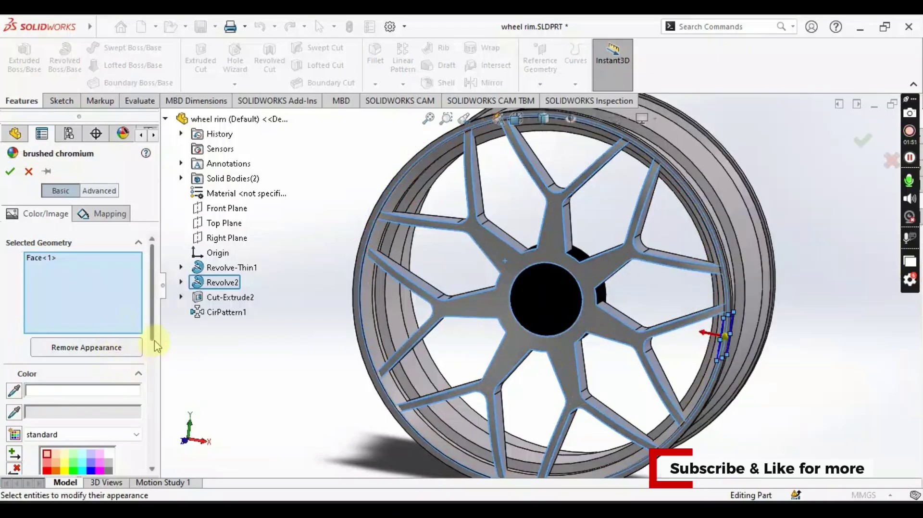
{"action": "scroll", "coordinate": [154, 341], "scroll_direction": "down", "scroll_amount": 3}
{"action": "scroll", "coordinate": [127, 384], "scroll_direction": "down", "scroll_amount": 3}
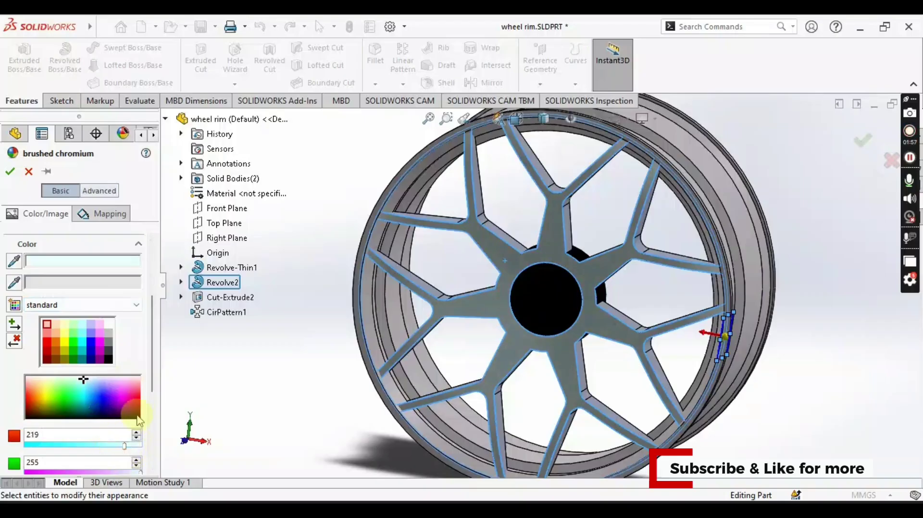
{"action": "scroll", "coordinate": [139, 421], "scroll_direction": "down", "scroll_amount": 3}
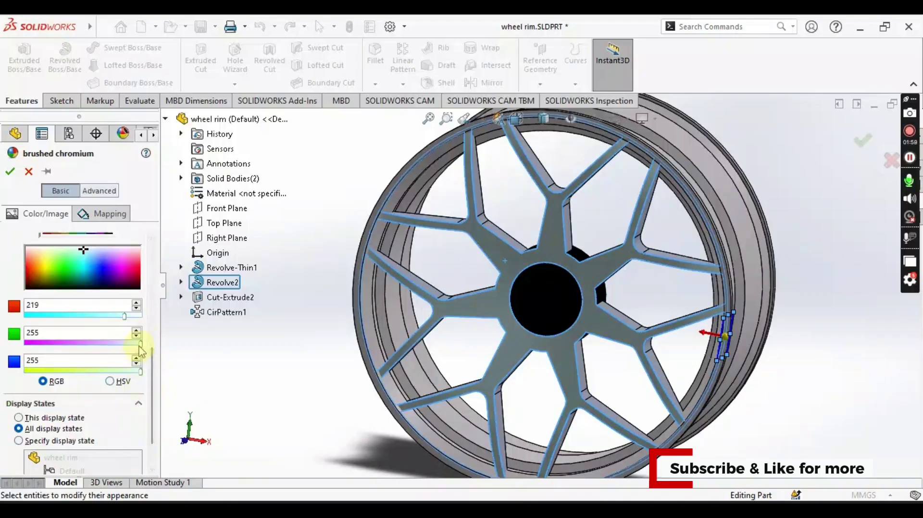
{"action": "left_click_drag", "start_coordinate": [123, 344], "coordinate": [126, 344]}
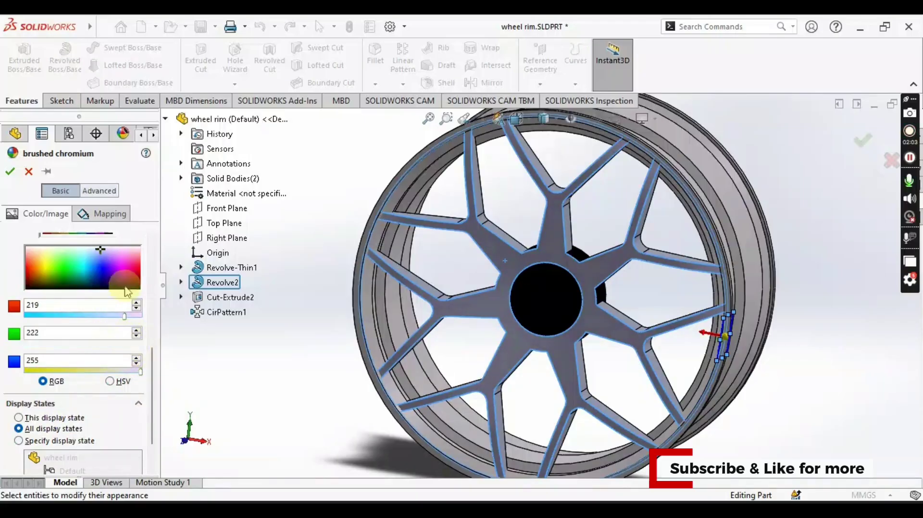
{"action": "left_click", "coordinate": [198, 267]}
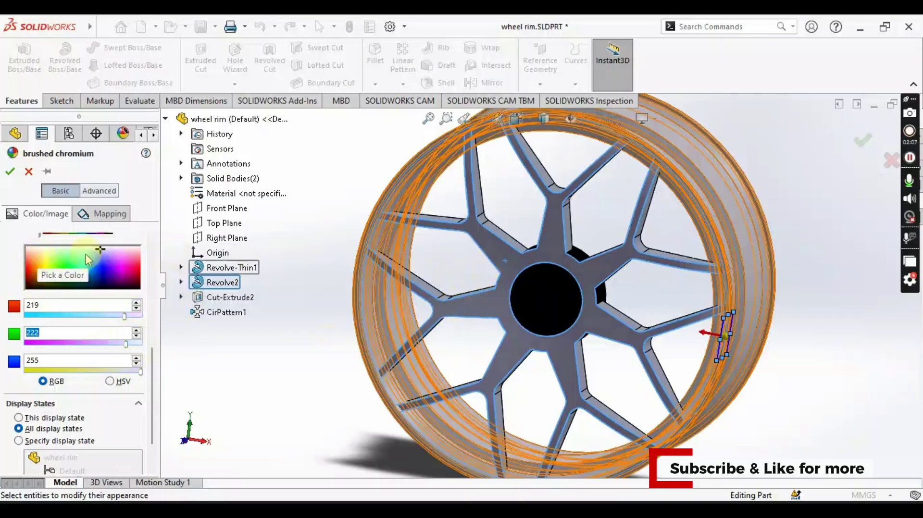
{"action": "left_click", "coordinate": [31, 264]}
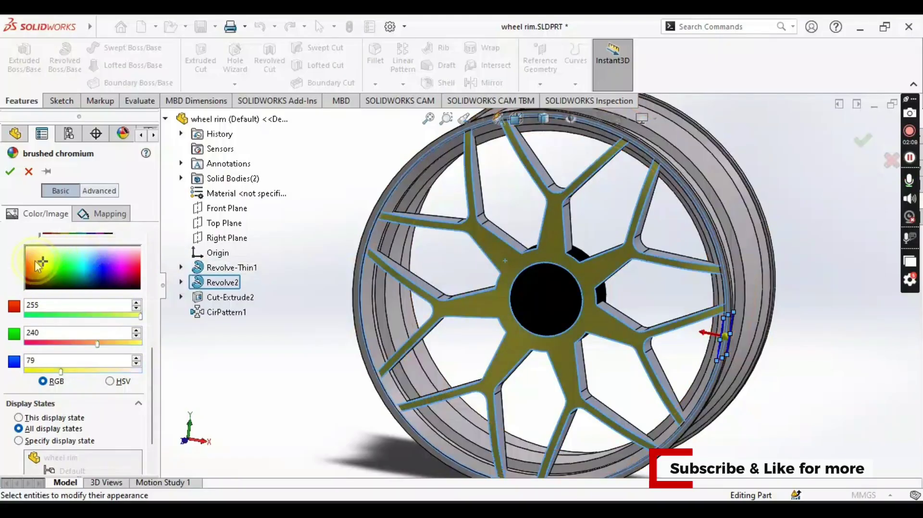
{"action": "left_click_drag", "start_coordinate": [32, 264], "coordinate": [28, 286]}
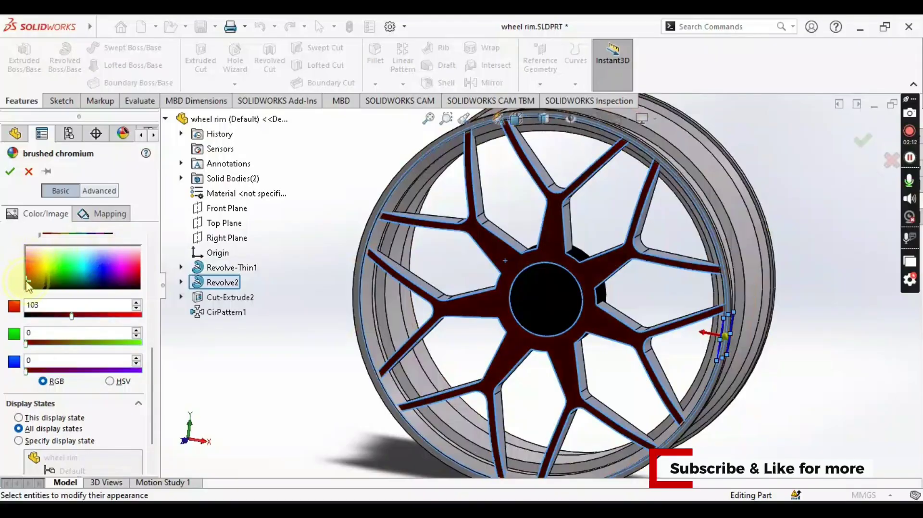
{"action": "left_click", "coordinate": [11, 171]}
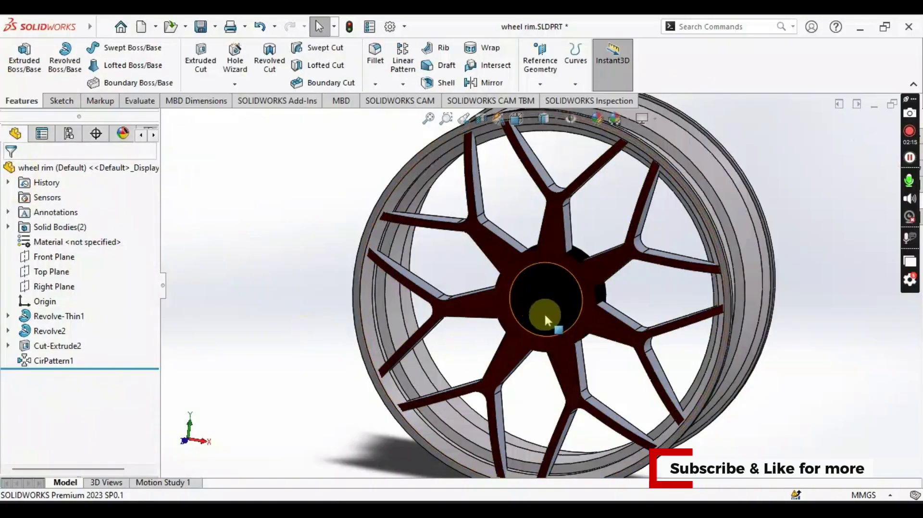
{"action": "middle_click_drag", "start_coordinate": [545, 316], "coordinate": [527, 299]}
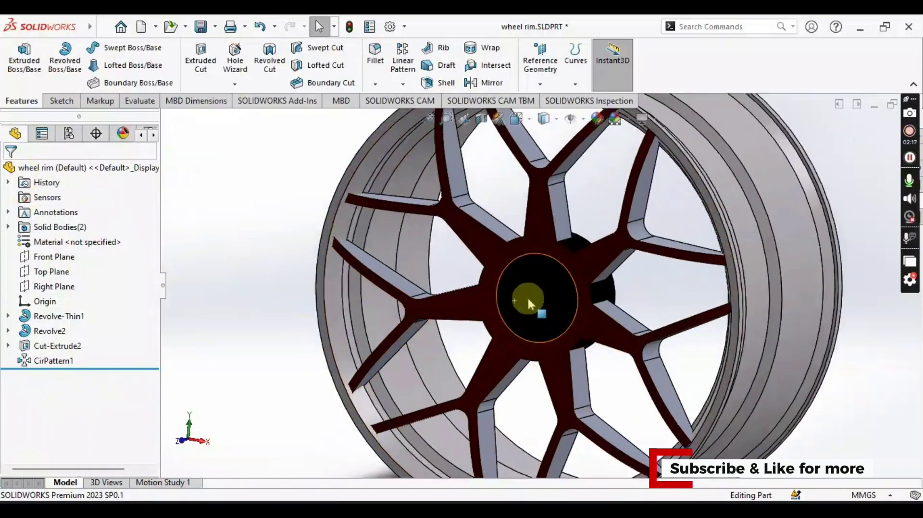
{"action": "scroll", "coordinate": [528, 302], "scroll_direction": "down", "scroll_amount": 2}
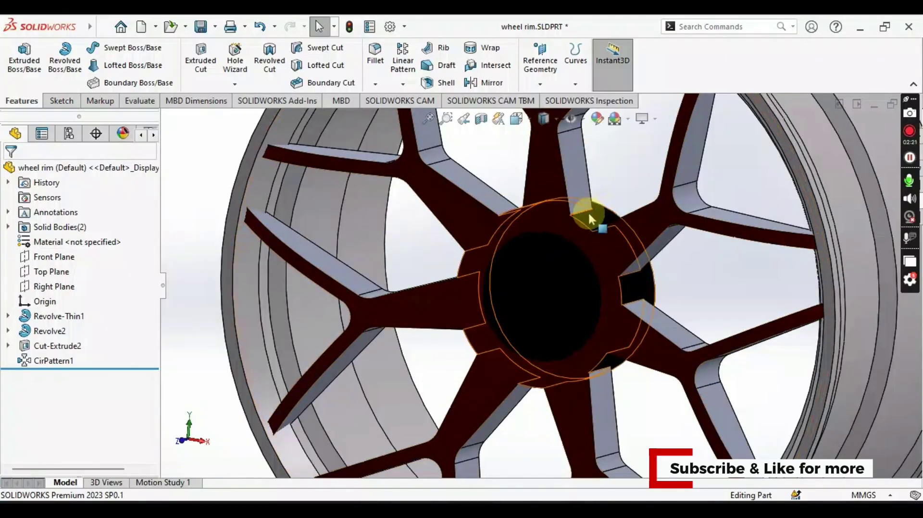
{"action": "scroll", "coordinate": [588, 212], "scroll_direction": "down", "scroll_amount": 3}
{"action": "scroll", "coordinate": [587, 214], "scroll_direction": "down", "scroll_amount": 3}
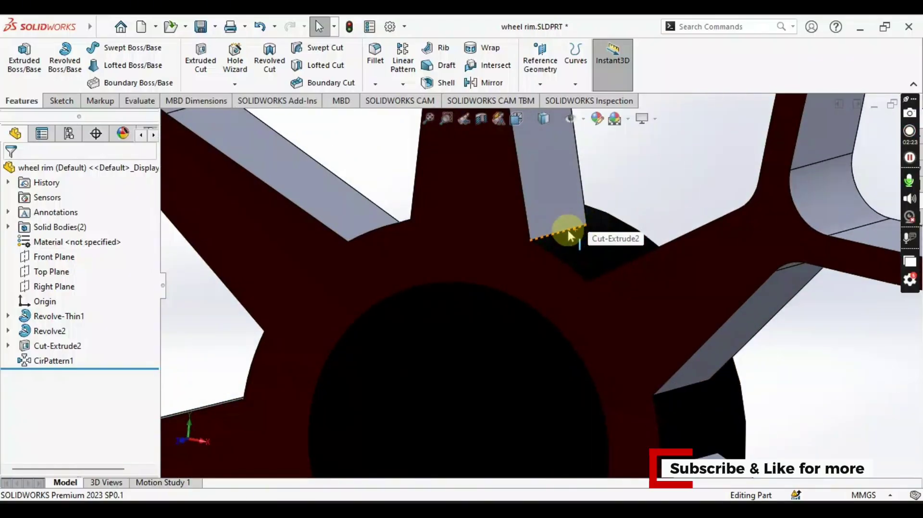
{"action": "left_click", "coordinate": [568, 232]}
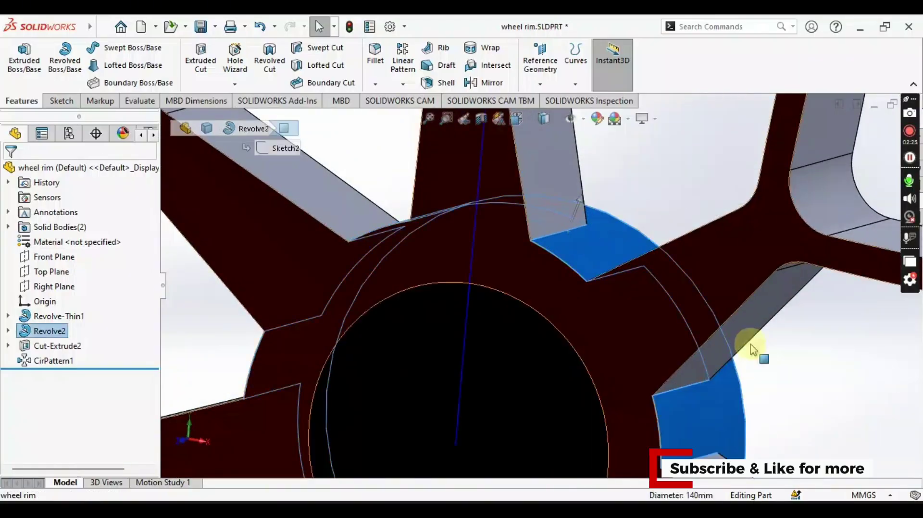
{"action": "scroll", "coordinate": [757, 340], "scroll_direction": "up", "scroll_amount": 5}
{"action": "scroll", "coordinate": [760, 336], "scroll_direction": "up", "scroll_amount": 1}
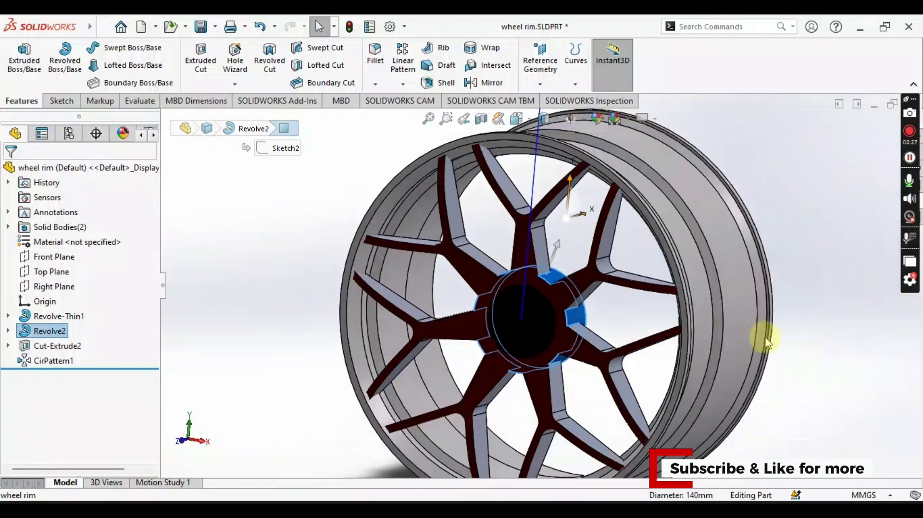
{"action": "left_click", "coordinate": [861, 346]}
{"action": "scroll", "coordinate": [862, 346], "scroll_direction": "up", "scroll_amount": 1}
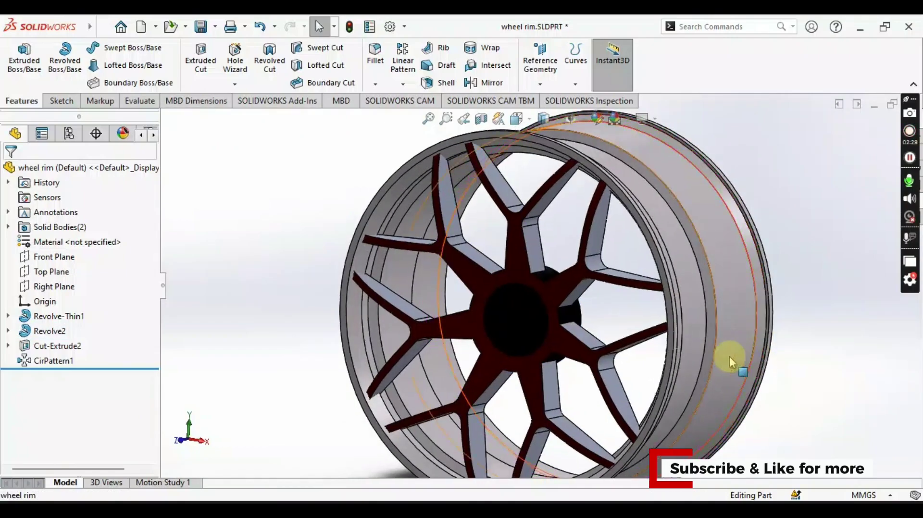
Fillet the two inner corner edges of one spoke opening beside the hub with a 2 mm radius.
{"action": "scroll", "coordinate": [549, 365], "scroll_direction": "down", "scroll_amount": 3}
{"action": "scroll", "coordinate": [549, 350], "scroll_direction": "down", "scroll_amount": 1}
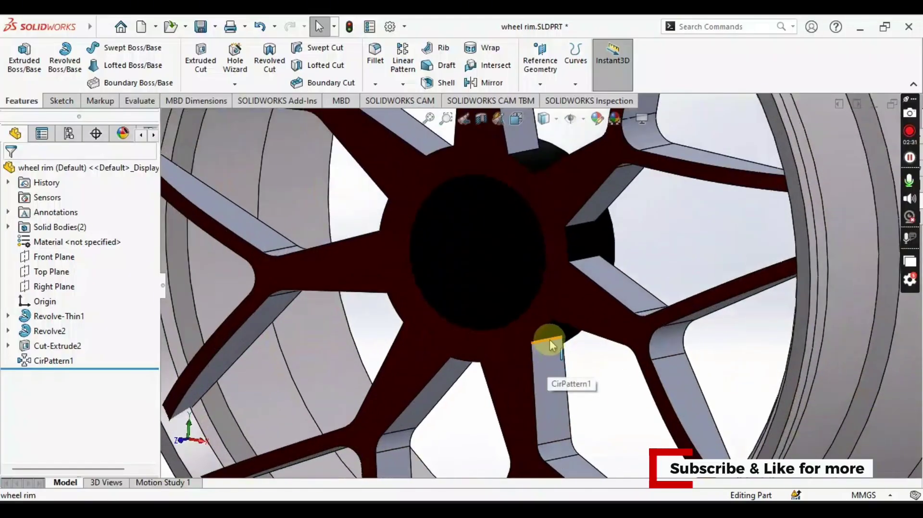
{"action": "left_click", "coordinate": [551, 343]}
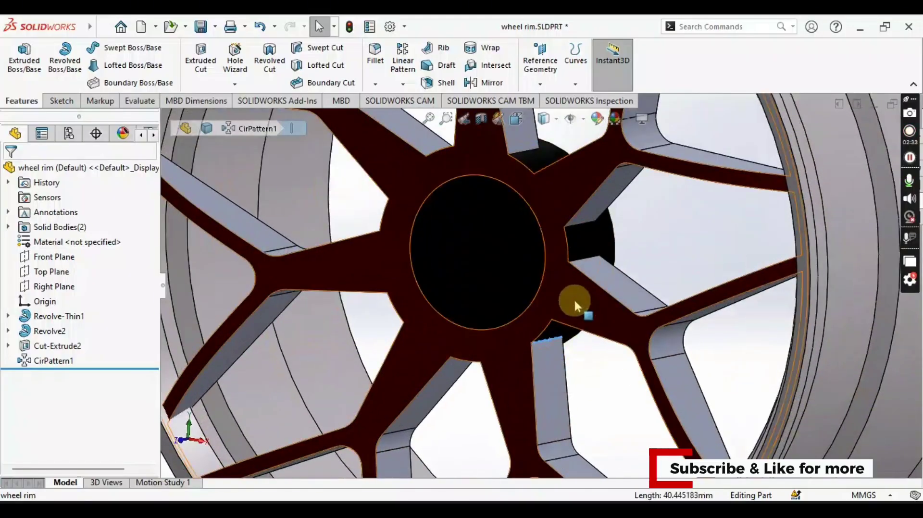
{"action": "middle_click_drag", "start_coordinate": [593, 361], "coordinate": [587, 303]}
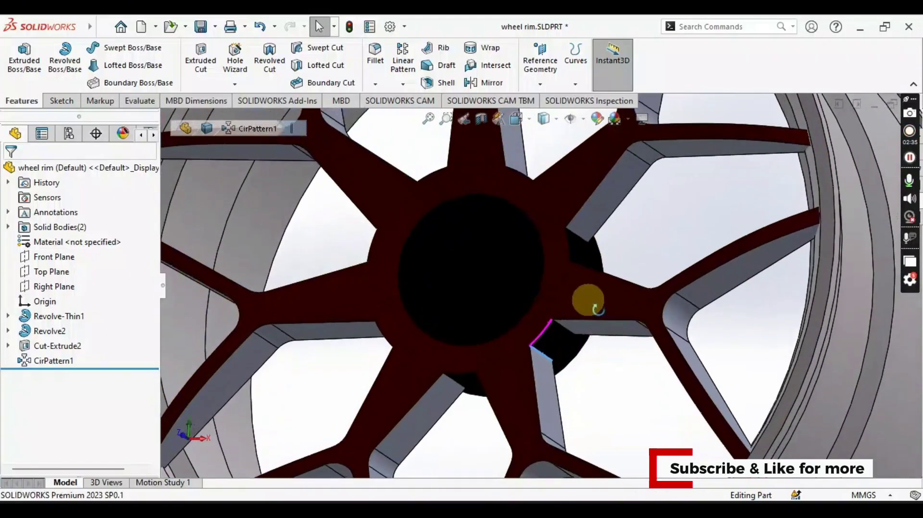
{"action": "left_click", "coordinate": [569, 331], "text": "ctrl"}
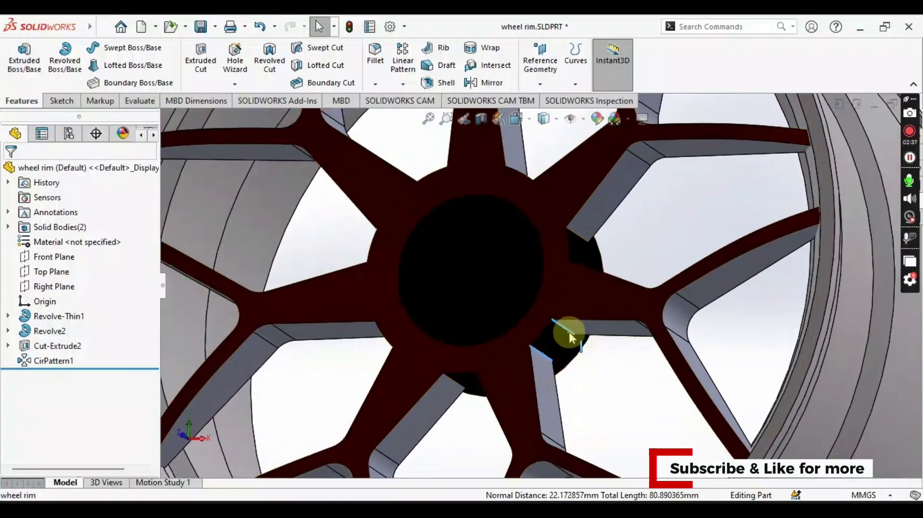
{"action": "left_click", "coordinate": [382, 65]}
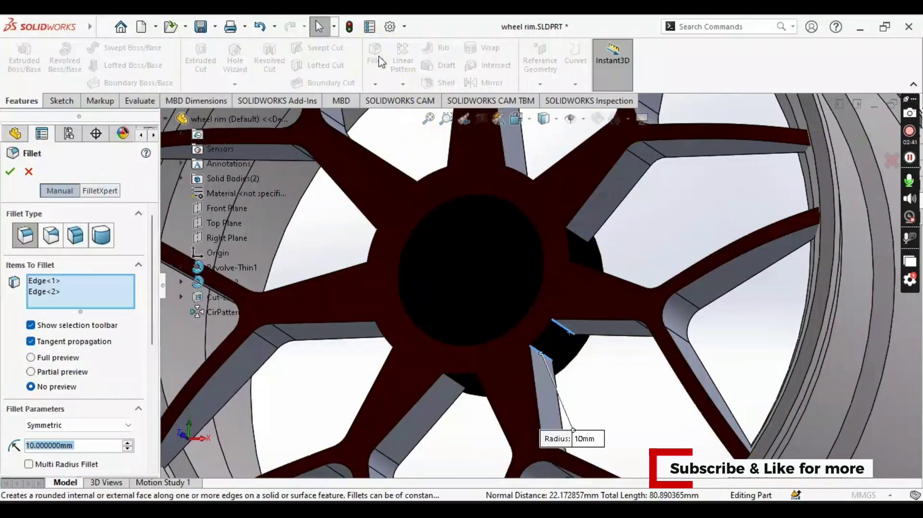
{"action": "left_click", "coordinate": [96, 447]}
{"action": "type", "text": "2"}
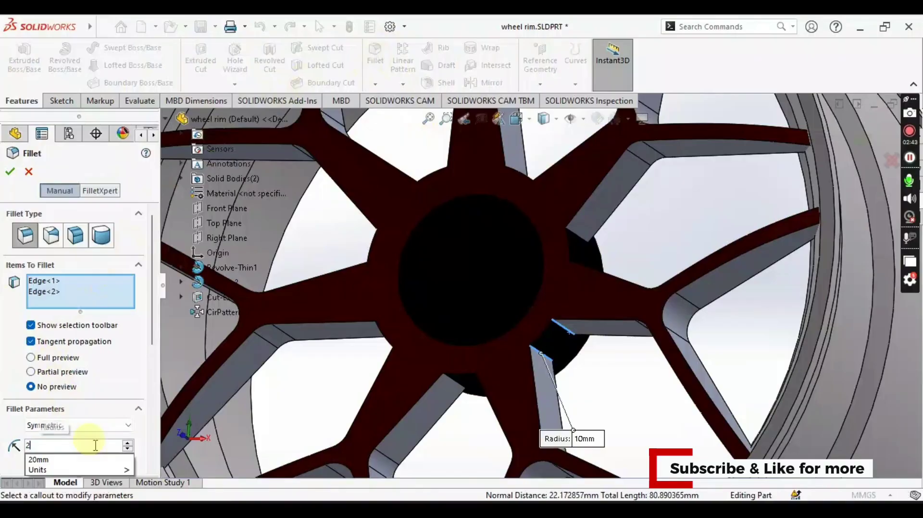
{"action": "key", "text": "Return"}
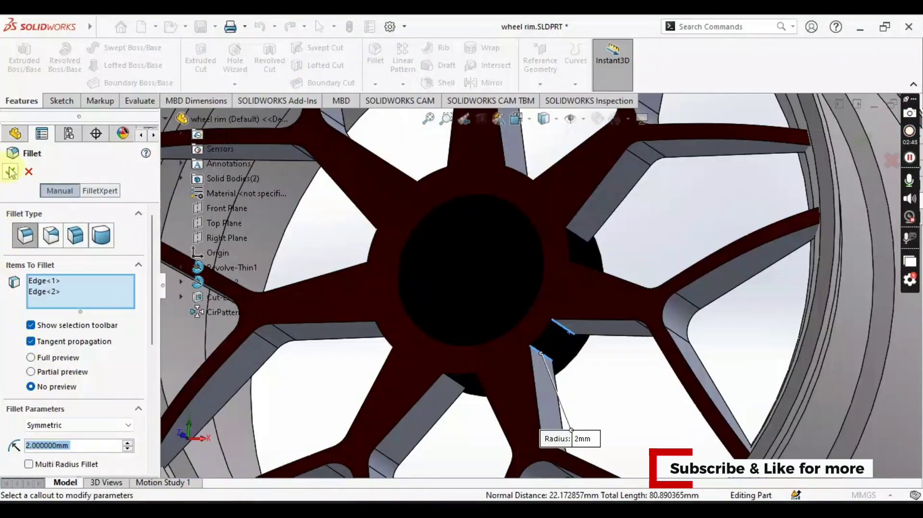
{"action": "key", "text": "Return"}
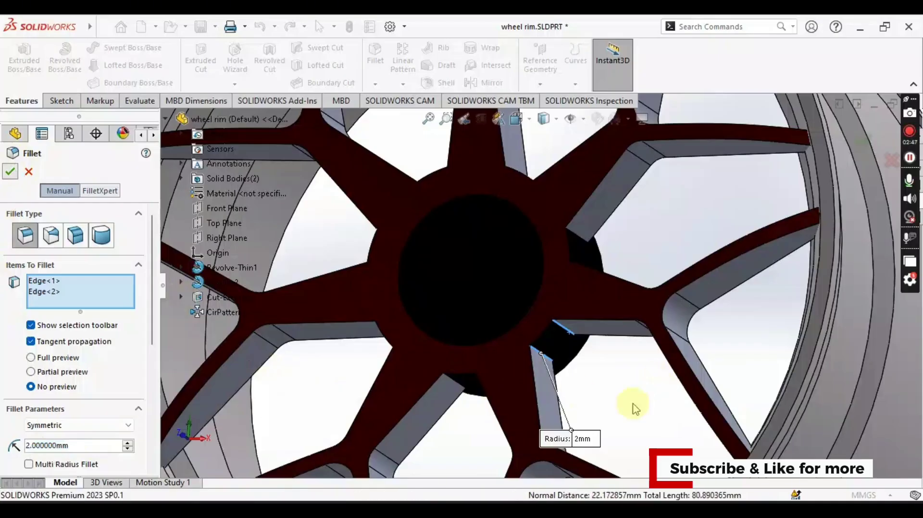
{"action": "scroll", "coordinate": [569, 368], "scroll_direction": "down", "scroll_amount": 3}
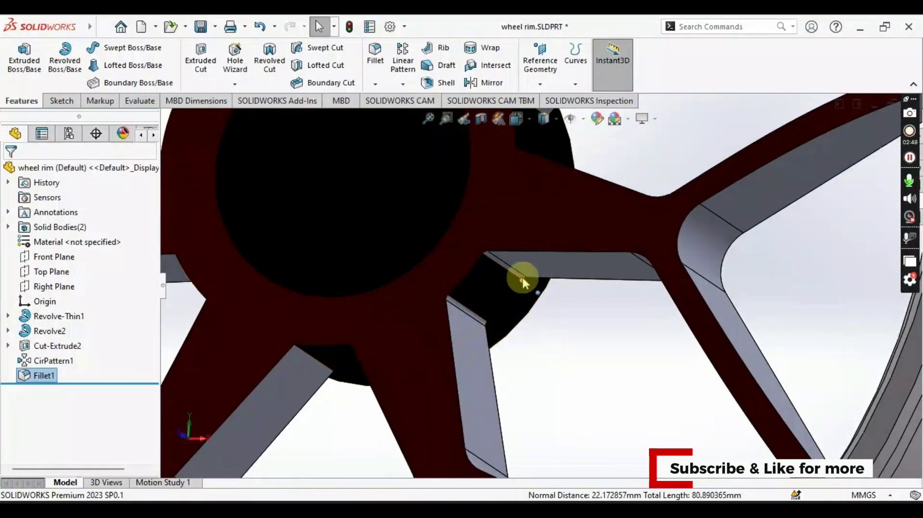
Assign the chromium plate appearance from the Chrome metals to the circular front face of the hub.
{"action": "scroll", "coordinate": [569, 336], "scroll_direction": "up", "scroll_amount": 5}
{"action": "middle_click_drag", "start_coordinate": [596, 327], "coordinate": [664, 370]}
{"action": "middle_click_drag", "start_coordinate": [686, 267], "coordinate": [567, 257]}
{"action": "scroll", "coordinate": [628, 282], "scroll_direction": "up", "scroll_amount": 2}
{"action": "scroll", "coordinate": [512, 233], "scroll_direction": "down", "scroll_amount": 3}
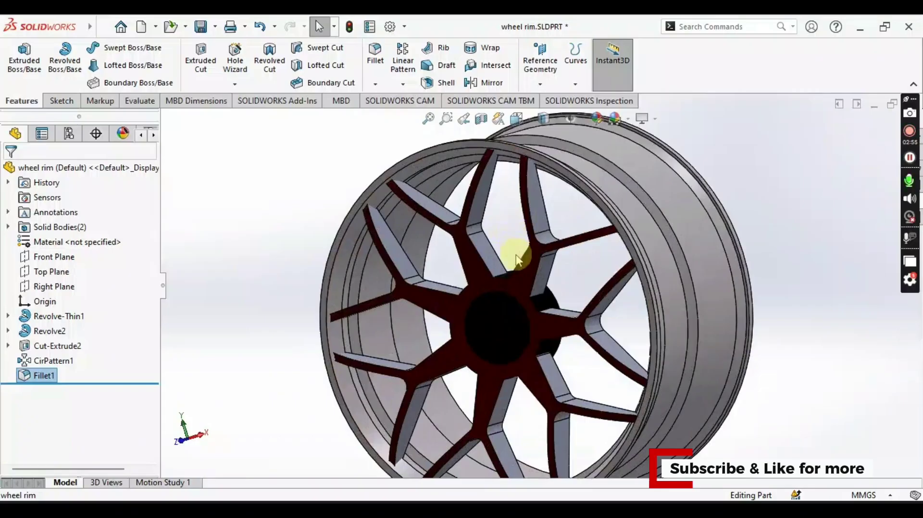
{"action": "scroll", "coordinate": [516, 255], "scroll_direction": "down", "scroll_amount": 2}
{"action": "left_click", "coordinate": [496, 335]}
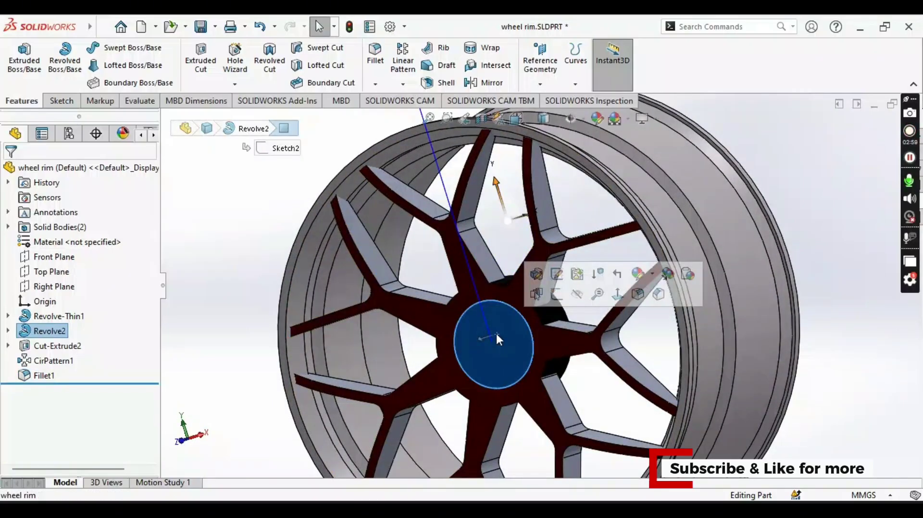
{"action": "left_click", "coordinate": [597, 119]}
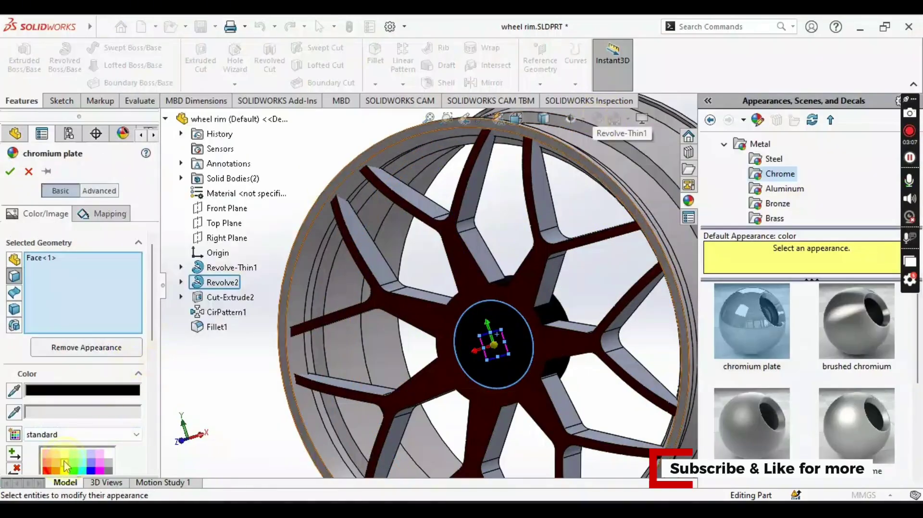
Change the hub face's chromium plate colour to golden yellow with red 239 and green 210, and apply it.
{"action": "left_click", "coordinate": [66, 466]}
{"action": "scroll", "coordinate": [150, 375], "scroll_direction": "down", "scroll_amount": 2}
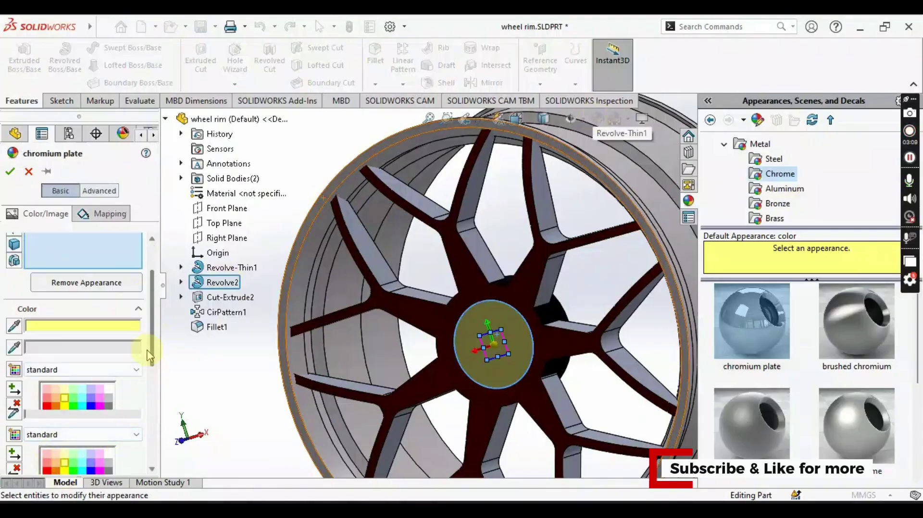
{"action": "scroll", "coordinate": [116, 411], "scroll_direction": "down", "scroll_amount": 2}
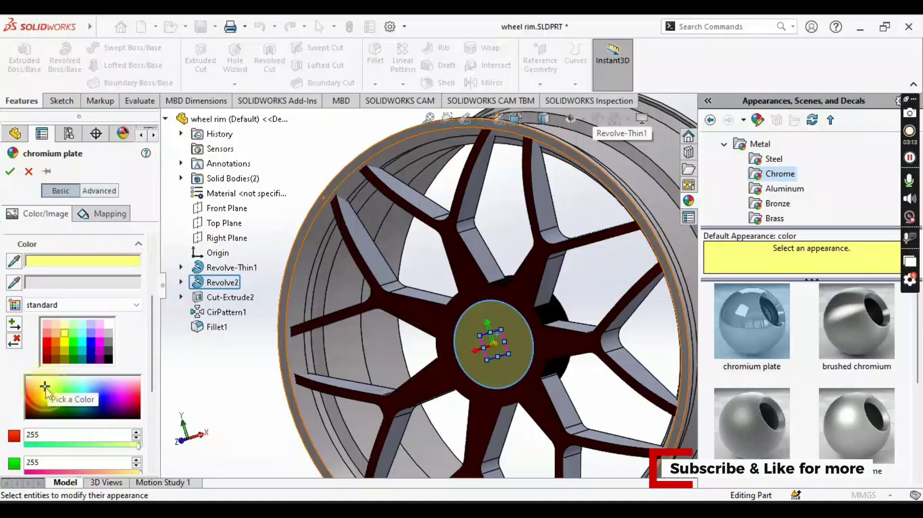
{"action": "left_click", "coordinate": [45, 388]}
{"action": "left_click", "coordinate": [45, 396]}
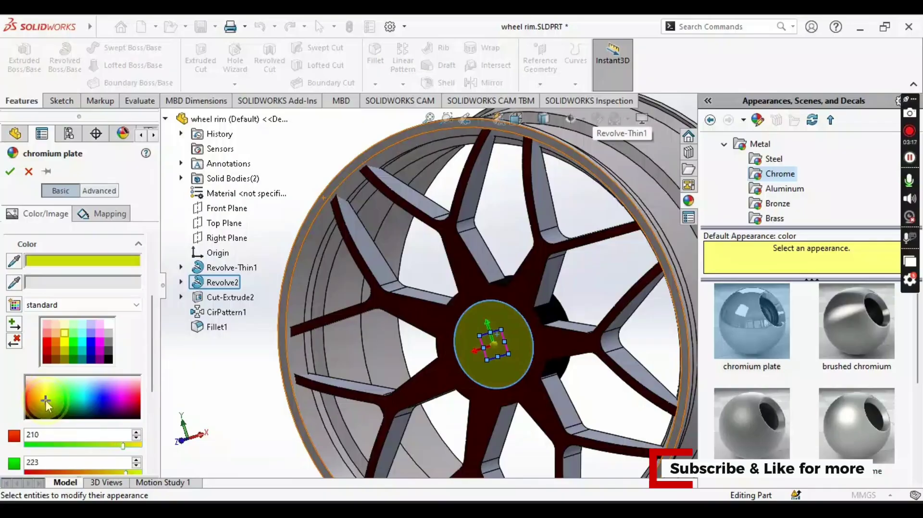
{"action": "left_click", "coordinate": [45, 401]}
{"action": "left_click", "coordinate": [42, 398]}
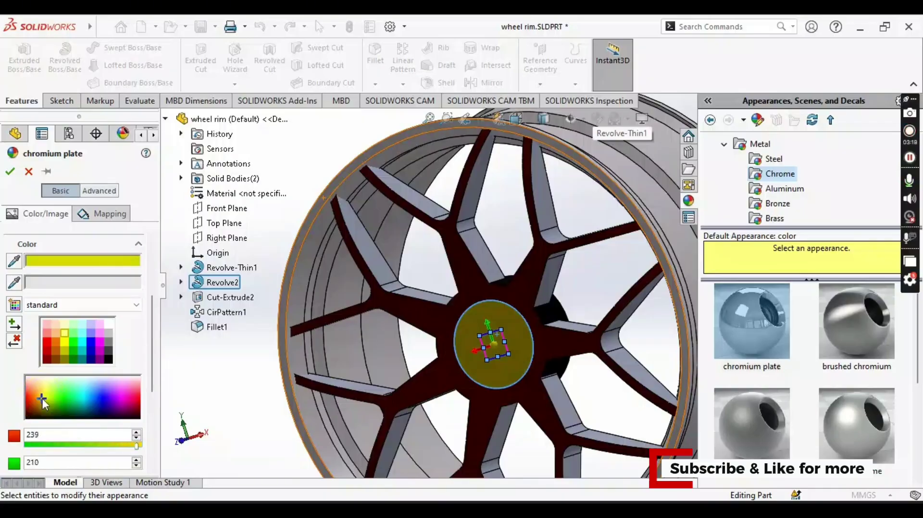
{"action": "left_click", "coordinate": [10, 171]}
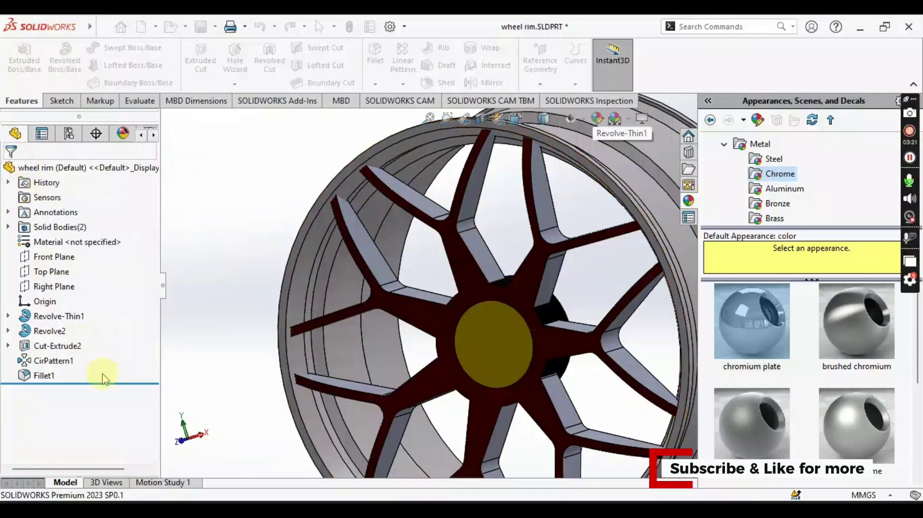
Examine the coloured wheel from several angles and the filleted corners of the spoke opening beside the hub.
{"action": "middle_click_drag", "start_coordinate": [488, 360], "coordinate": [323, 299]}
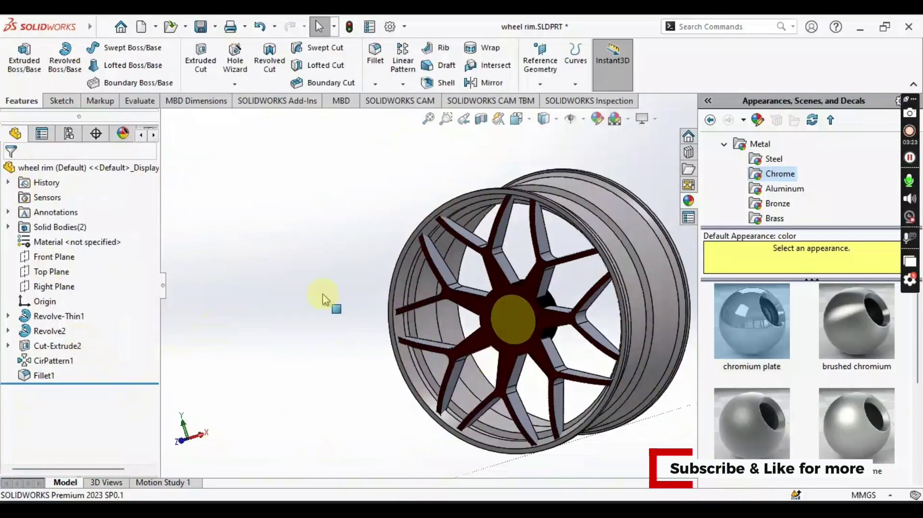
{"action": "left_click", "coordinate": [301, 281]}
{"action": "mouse_move", "coordinate": [765, 370]}
{"action": "middle_mouse_down"}
{"action": "mouse_move", "coordinate": [763, 356]}
{"action": "mouse_move", "coordinate": [777, 364]}
{"action": "middle_mouse_up"}
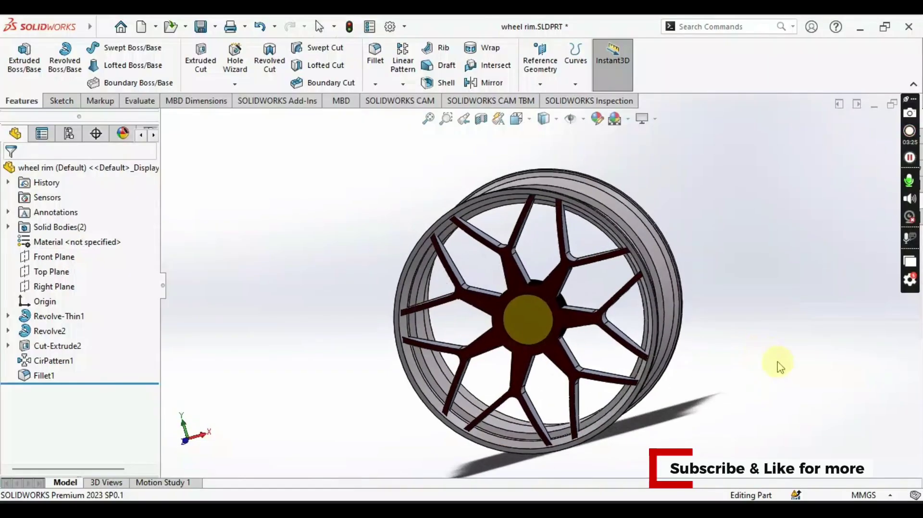
{"action": "scroll", "coordinate": [597, 339], "scroll_direction": "down", "scroll_amount": 6}
{"action": "scroll", "coordinate": [488, 372], "scroll_direction": "up", "scroll_amount": 2}
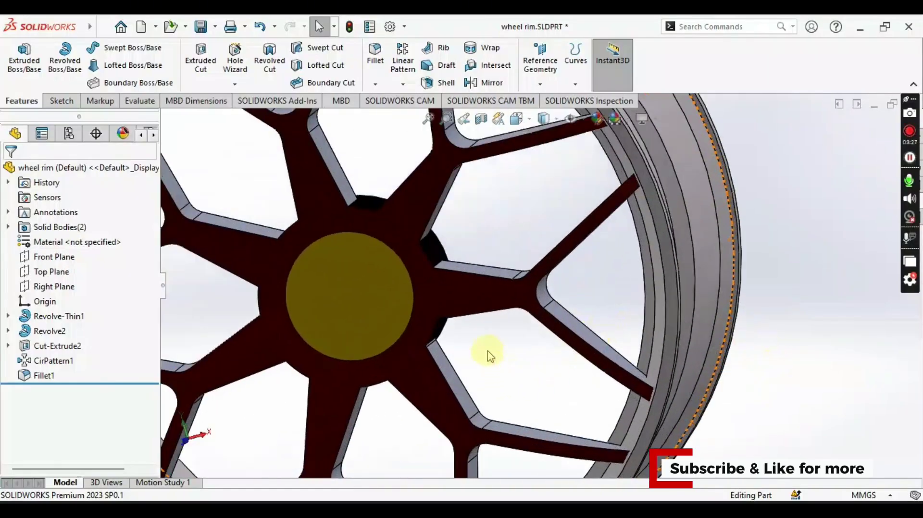
{"action": "middle_click_drag", "start_coordinate": [488, 354], "coordinate": [474, 324]}
{"action": "scroll", "coordinate": [471, 341], "scroll_direction": "down", "scroll_amount": 2}
{"action": "scroll", "coordinate": [452, 327], "scroll_direction": "down", "scroll_amount": 5}
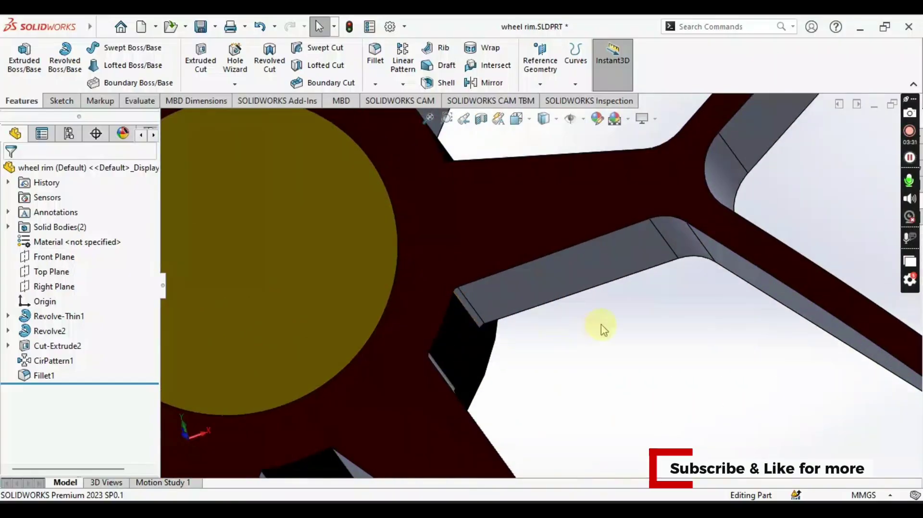
{"action": "scroll", "coordinate": [522, 327], "scroll_direction": "up", "scroll_amount": 5}
{"action": "middle_click_drag", "start_coordinate": [526, 316], "coordinate": [505, 344]}
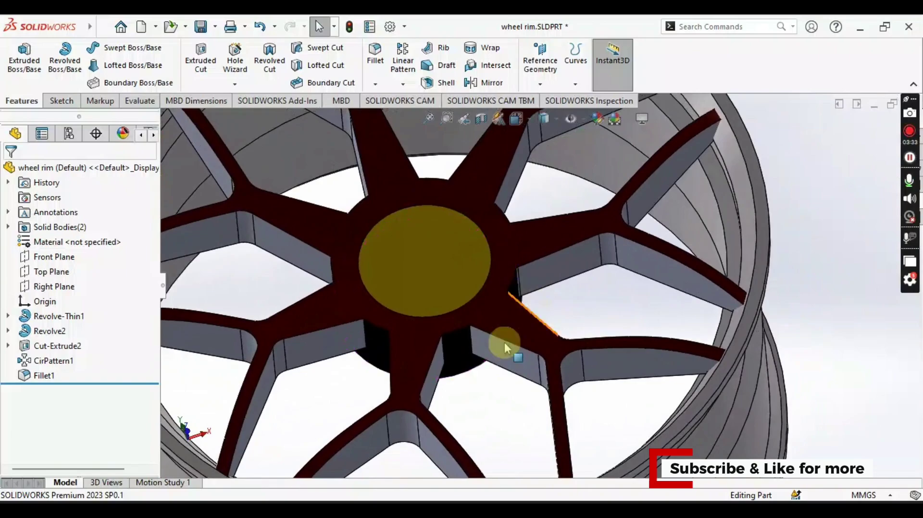
{"action": "scroll", "coordinate": [504, 342], "scroll_direction": "down", "scroll_amount": 5}
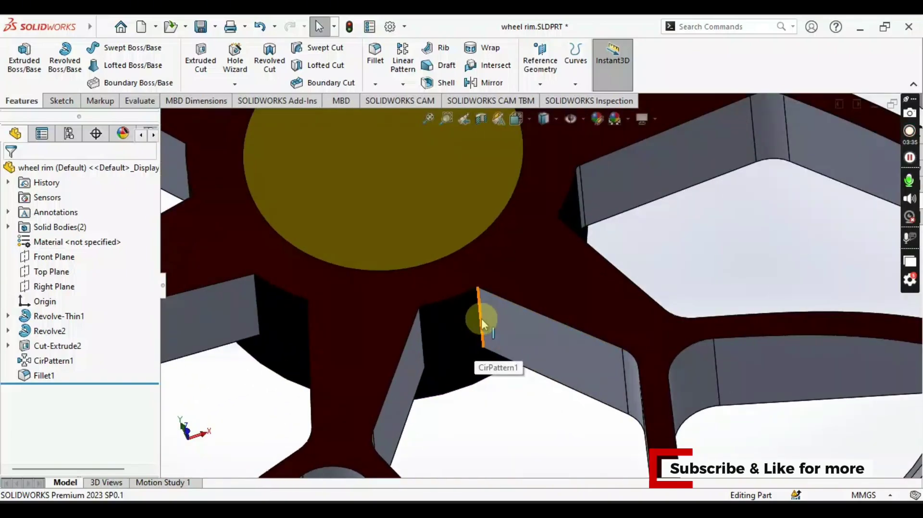
{"action": "left_click", "coordinate": [481, 319]}
{"action": "left_click", "coordinate": [421, 324]}
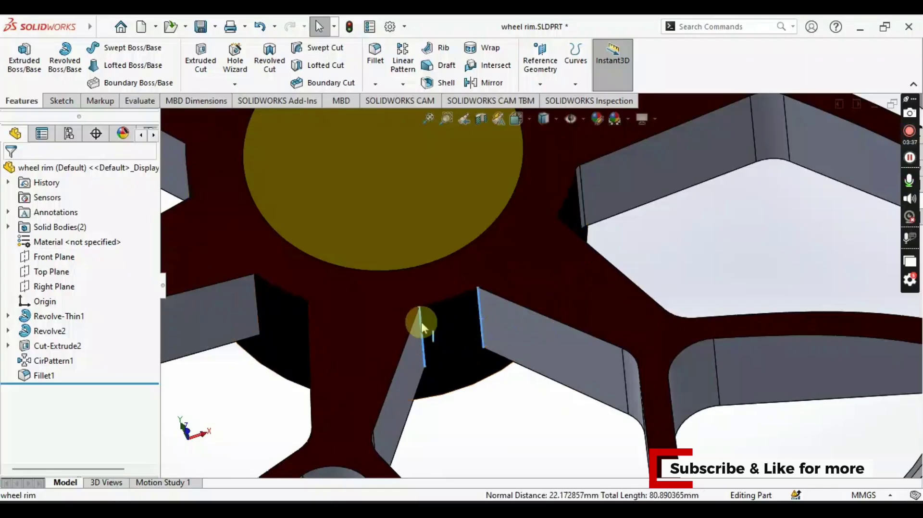
{"action": "left_click", "coordinate": [260, 302]}
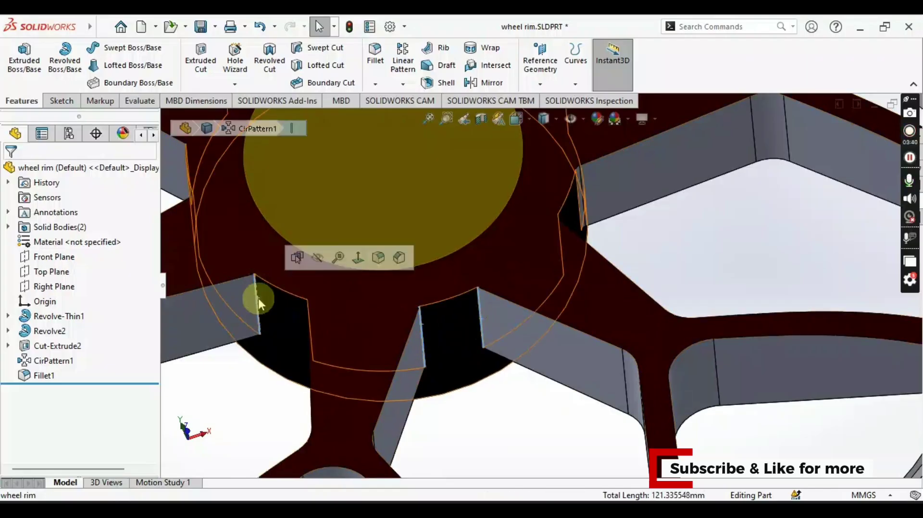
{"action": "left_click", "coordinate": [298, 258]}
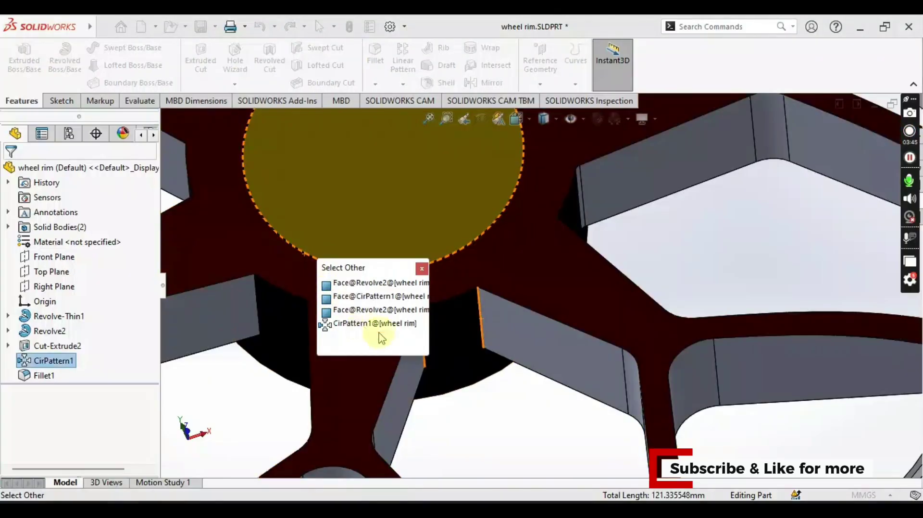
{"action": "scroll", "coordinate": [476, 424], "scroll_direction": "up", "scroll_amount": 6}
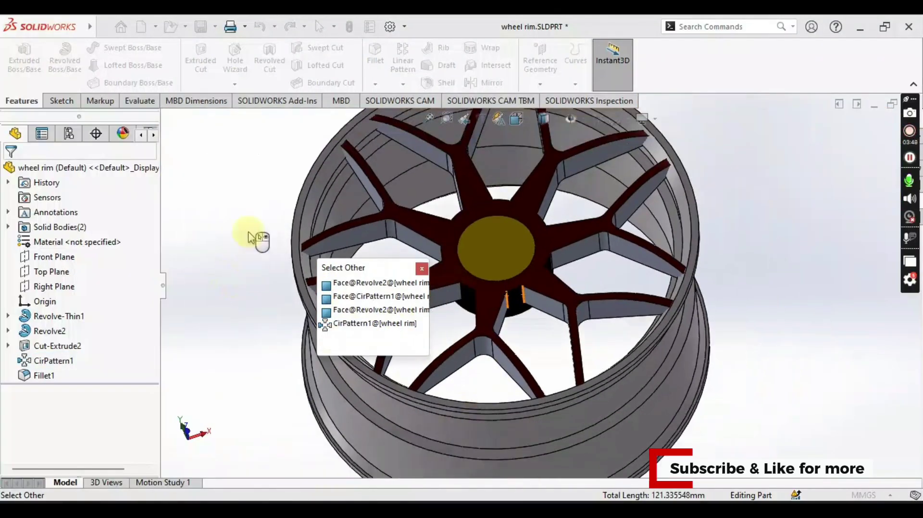
{"action": "left_click", "coordinate": [225, 175]}
{"action": "scroll", "coordinate": [462, 288], "scroll_direction": "down", "scroll_amount": 3}
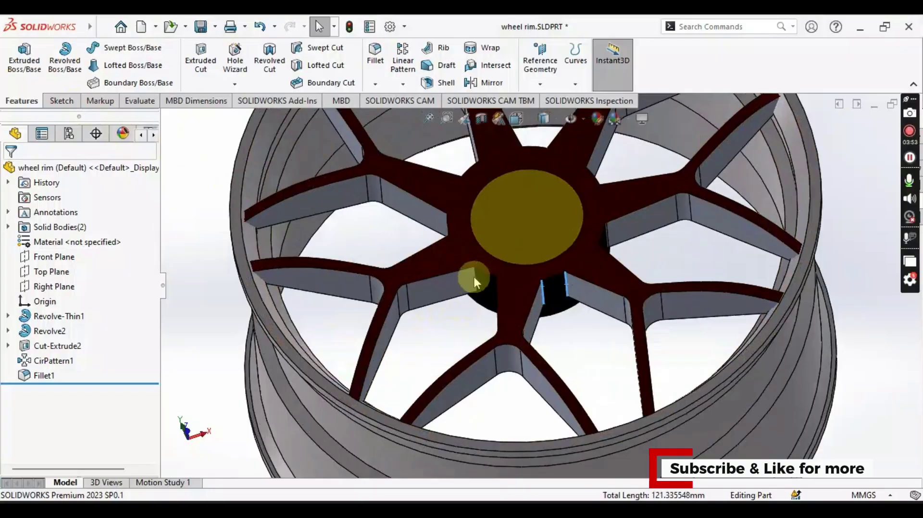
{"action": "left_click", "coordinate": [476, 278]}
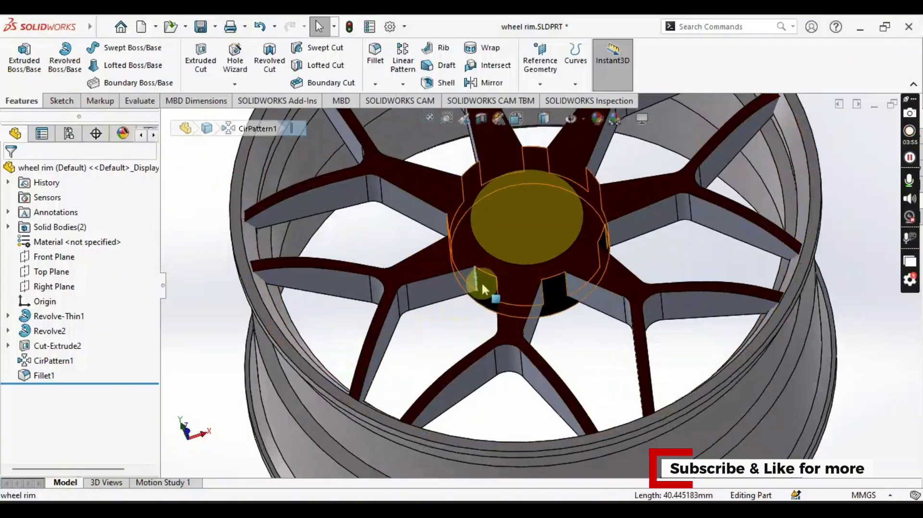
{"action": "left_click", "coordinate": [566, 281], "text": "ctrl"}
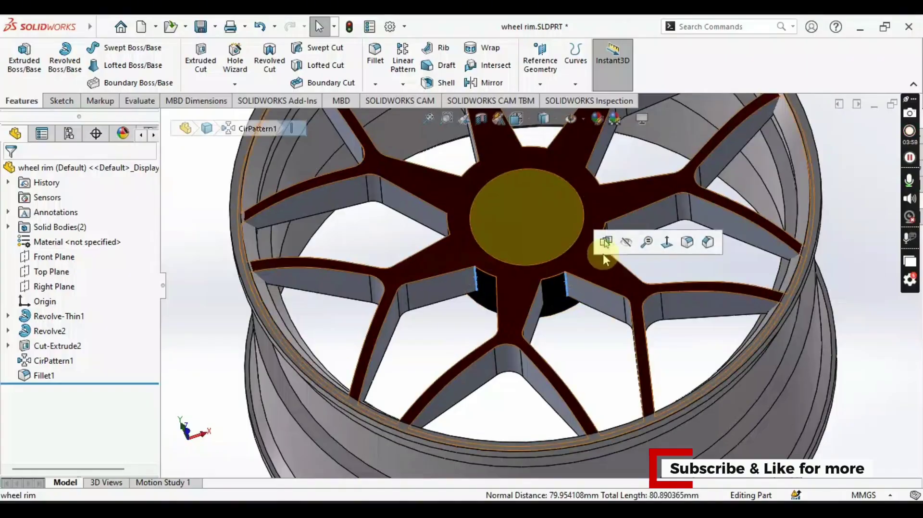
{"action": "left_click", "coordinate": [606, 244]}
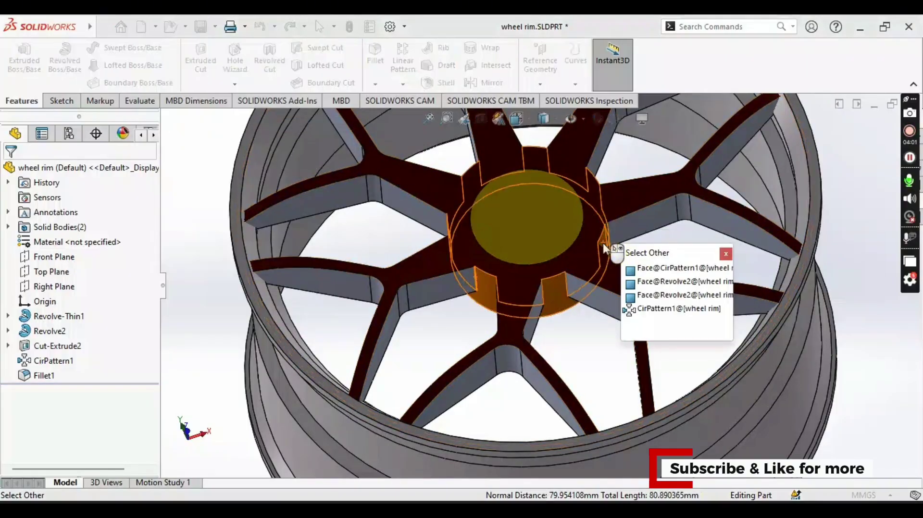
{"action": "left_click", "coordinate": [663, 309]}
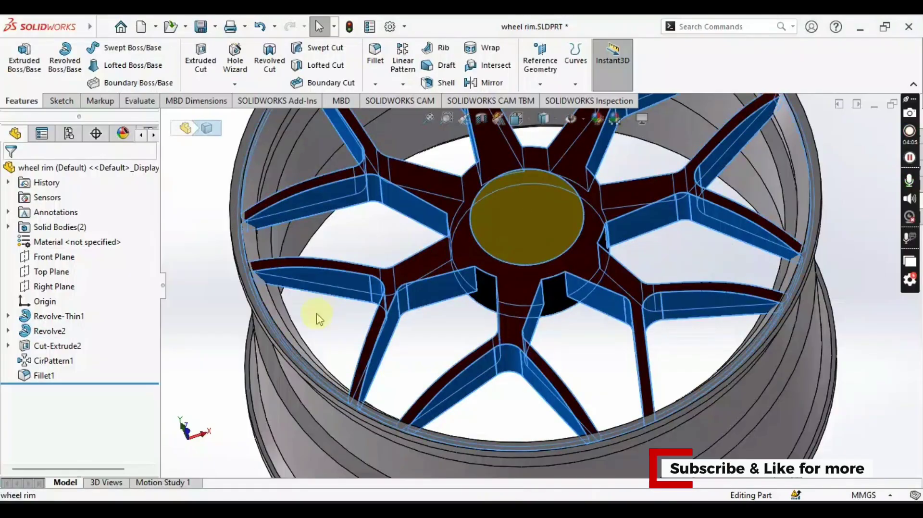
{"action": "left_click", "coordinate": [178, 290]}
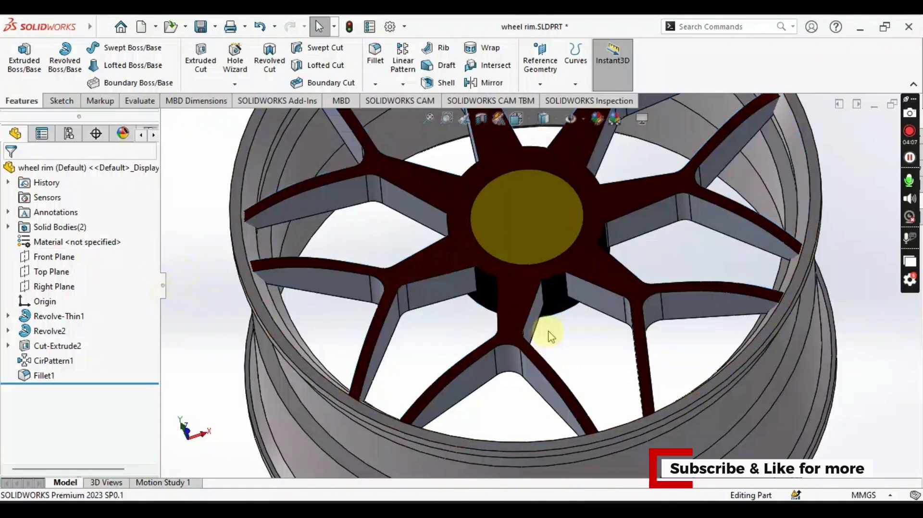
Fillet six more inner corner edges of the spoke openings around the hub with a symmetric 2 mm radius.
{"action": "middle_click_drag", "start_coordinate": [551, 336], "coordinate": [556, 299]}
{"action": "scroll", "coordinate": [558, 297], "scroll_direction": "down", "scroll_amount": 3}
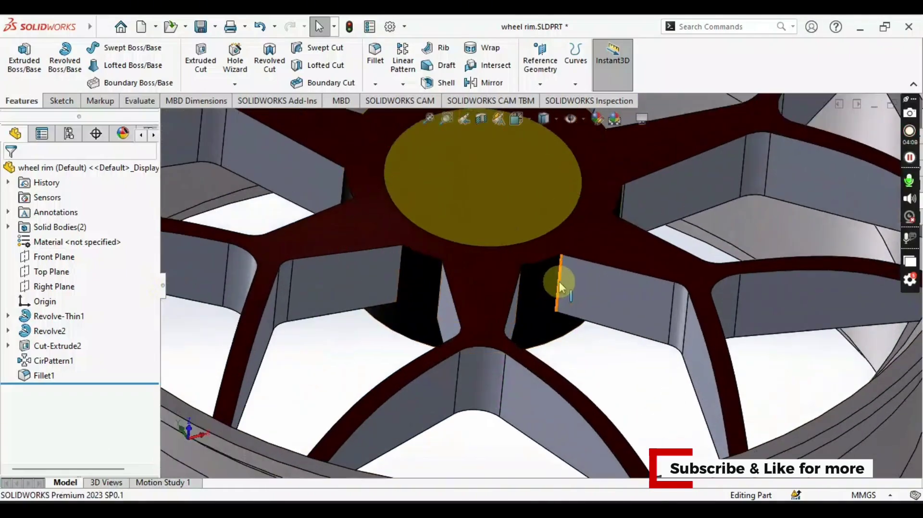
{"action": "left_click", "coordinate": [558, 282]}
{"action": "left_click", "coordinate": [521, 287], "text": "ctrl"}
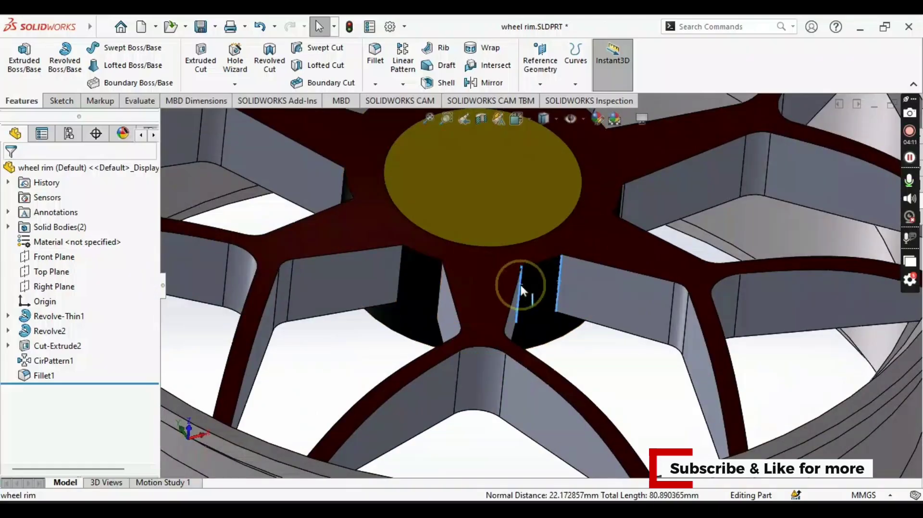
{"action": "left_click", "coordinate": [403, 268], "text": "ctrl"}
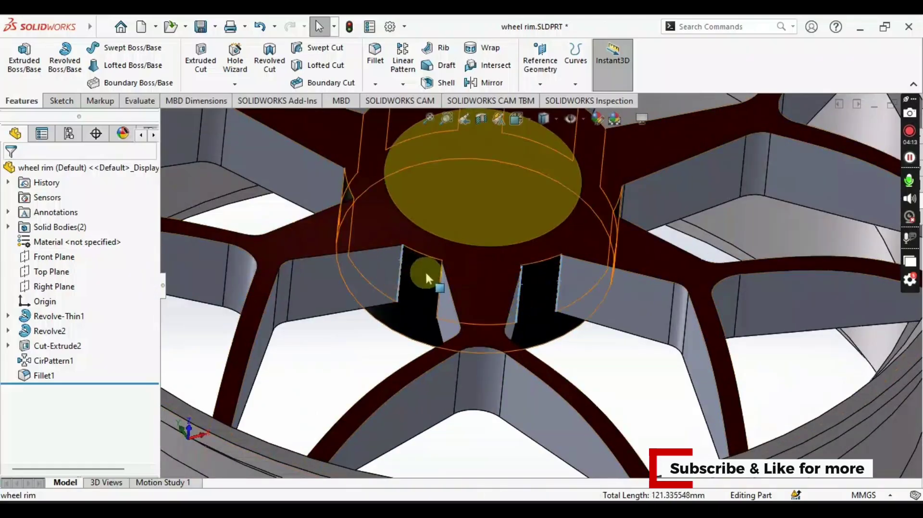
{"action": "middle_click_drag", "start_coordinate": [429, 273], "coordinate": [355, 212]}
{"action": "left_click", "coordinate": [438, 282], "text": "ctrl"}
{"action": "left_click", "coordinate": [378, 223], "text": "ctrl"}
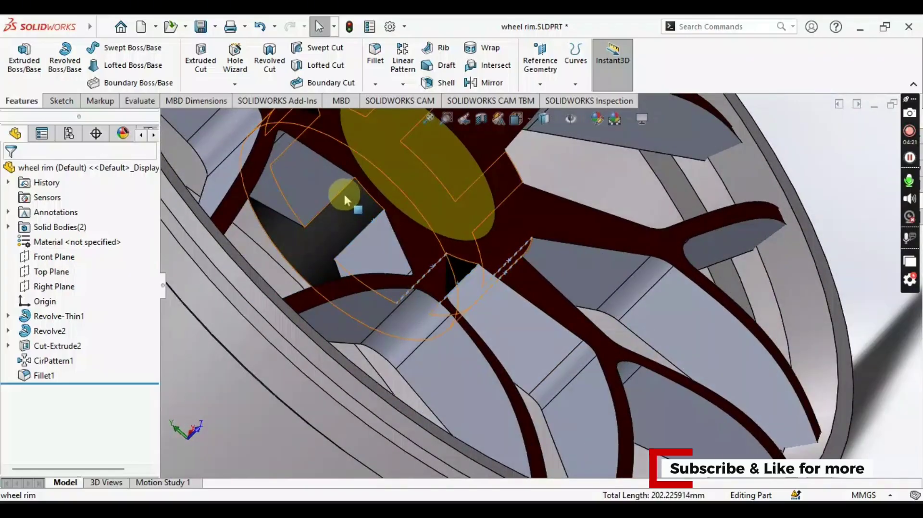
{"action": "left_click", "coordinate": [340, 196], "text": "ctrl"}
{"action": "scroll", "coordinate": [343, 196], "scroll_direction": "up", "scroll_amount": 3}
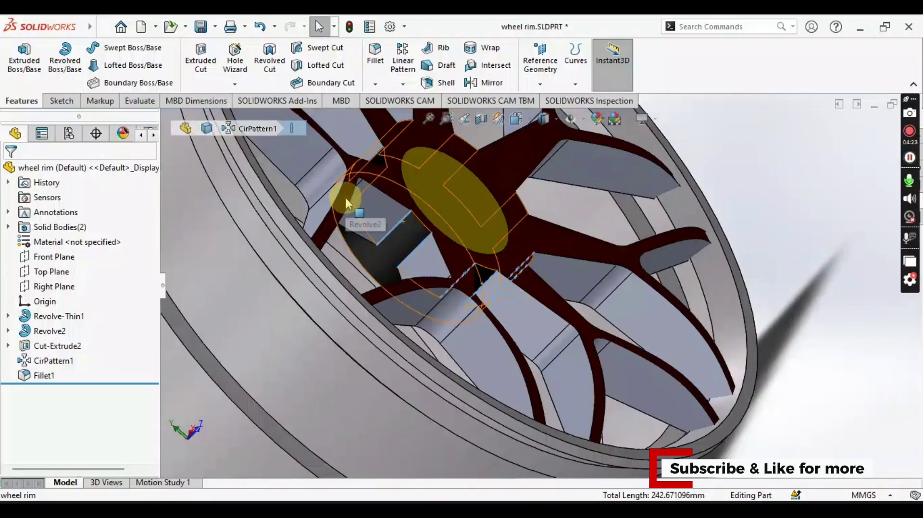
{"action": "middle_click_drag", "start_coordinate": [345, 195], "coordinate": [344, 202]}
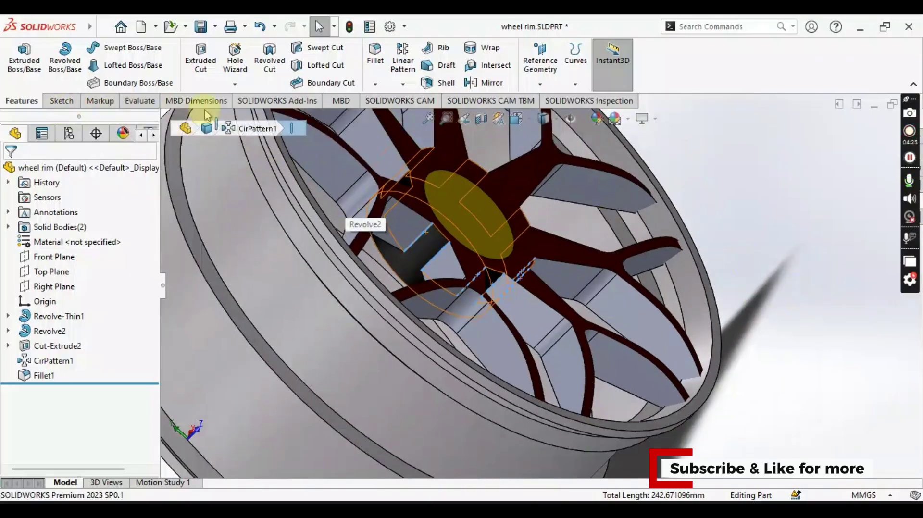
{"action": "left_click", "coordinate": [378, 62]}
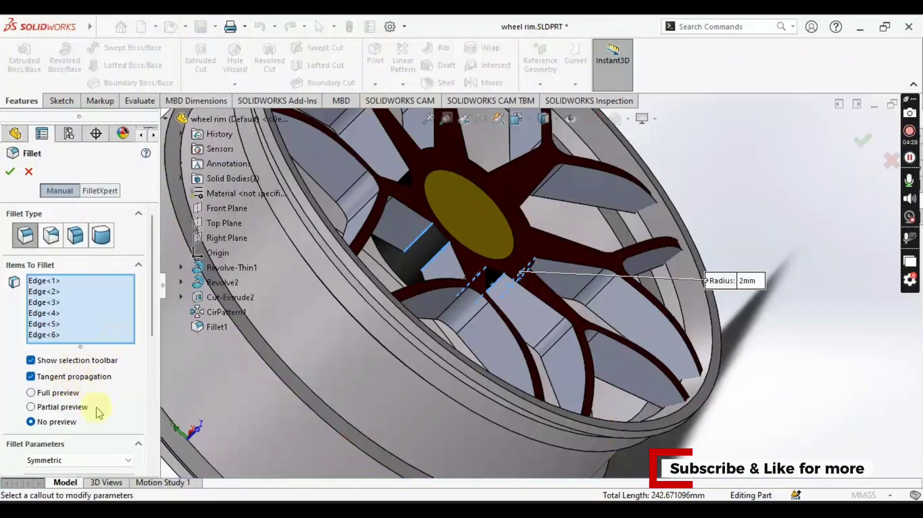
{"action": "scroll", "coordinate": [147, 377], "scroll_direction": "down", "scroll_amount": 3}
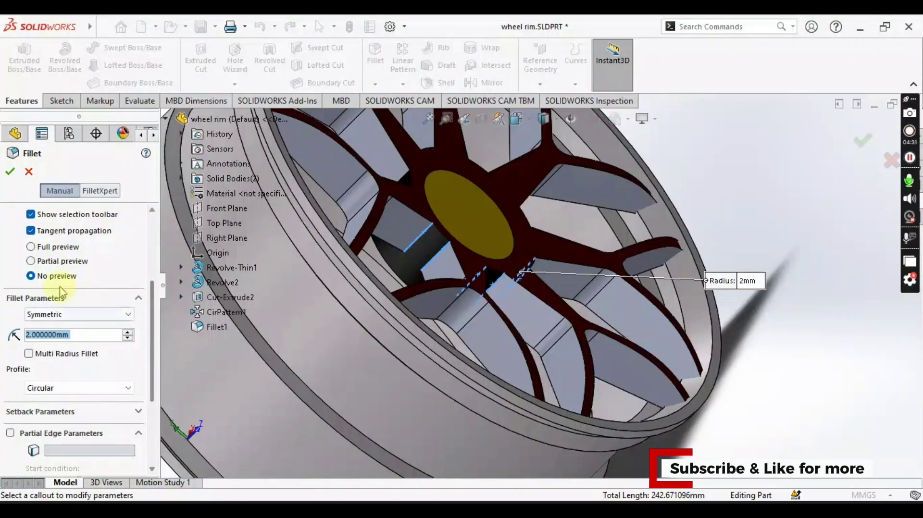
{"action": "left_click", "coordinate": [10, 173]}
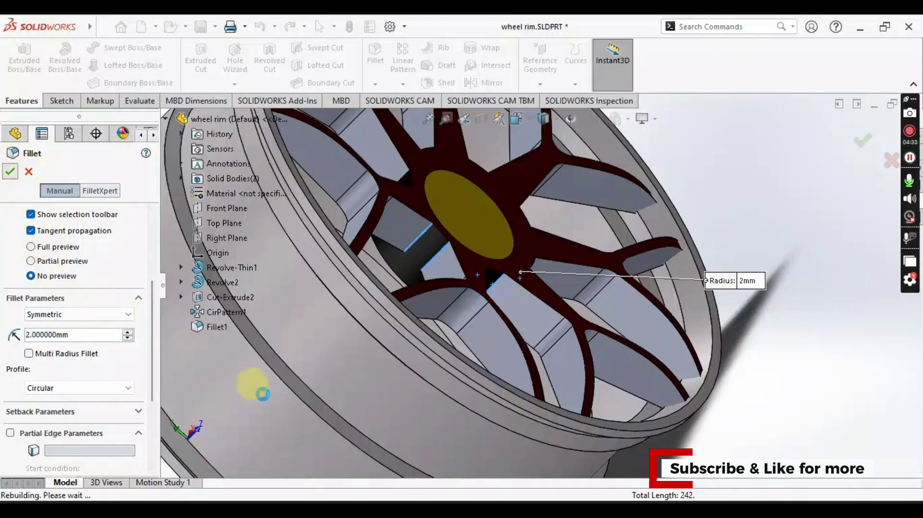
{"action": "scroll", "coordinate": [796, 378], "scroll_direction": "up", "scroll_amount": 3}
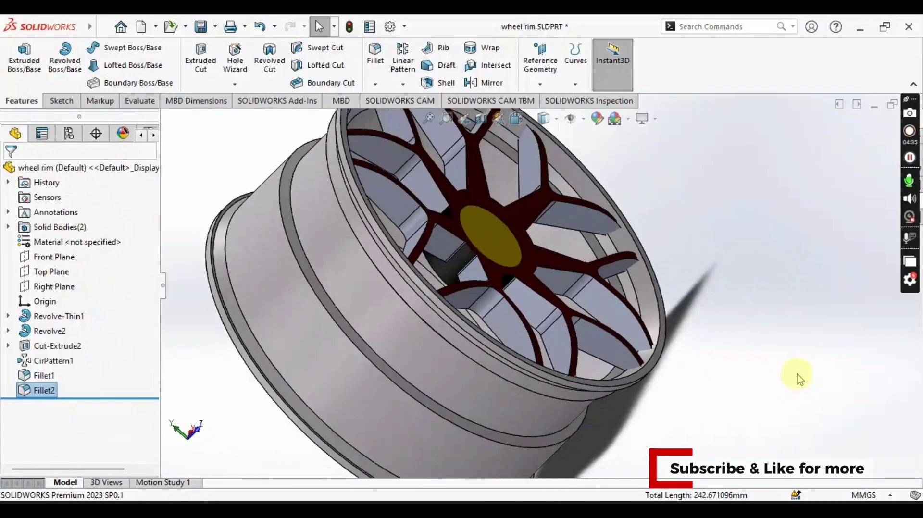
{"action": "middle_click_drag", "start_coordinate": [798, 374], "coordinate": [844, 416]}
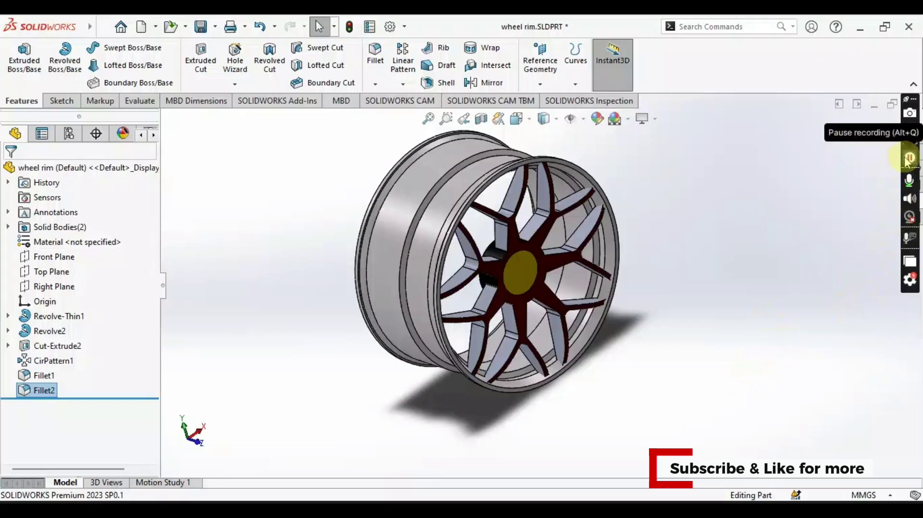
{"action": "middle_click_drag", "start_coordinate": [783, 263], "coordinate": [707, 317]}
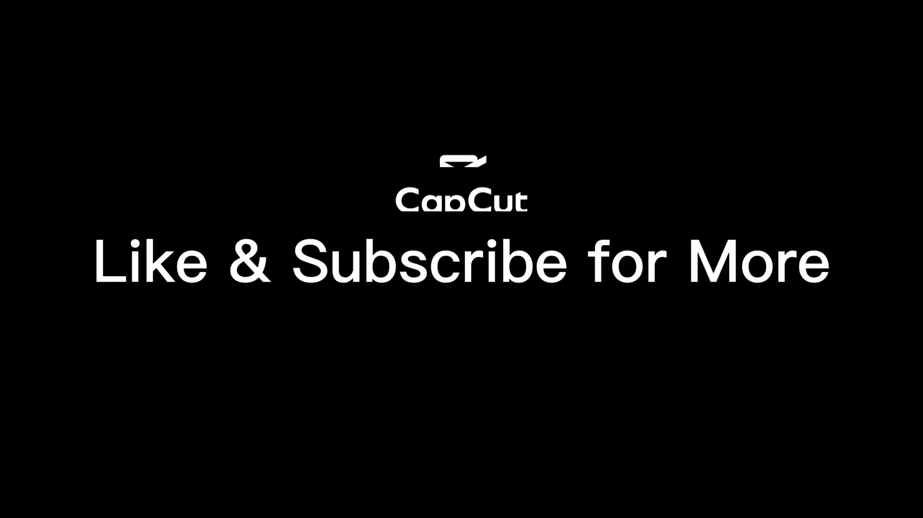